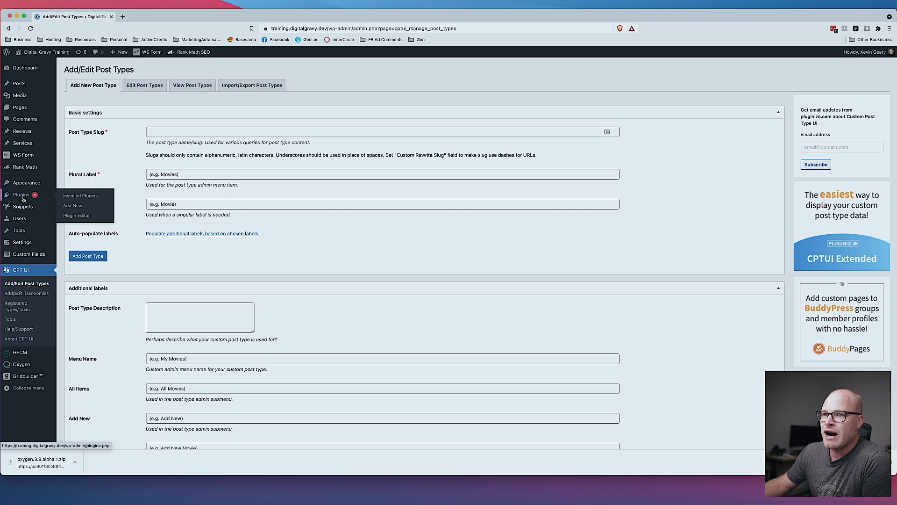
- Review the installed plugins and locate Custom Post Type UI in the list
click(45, 197)
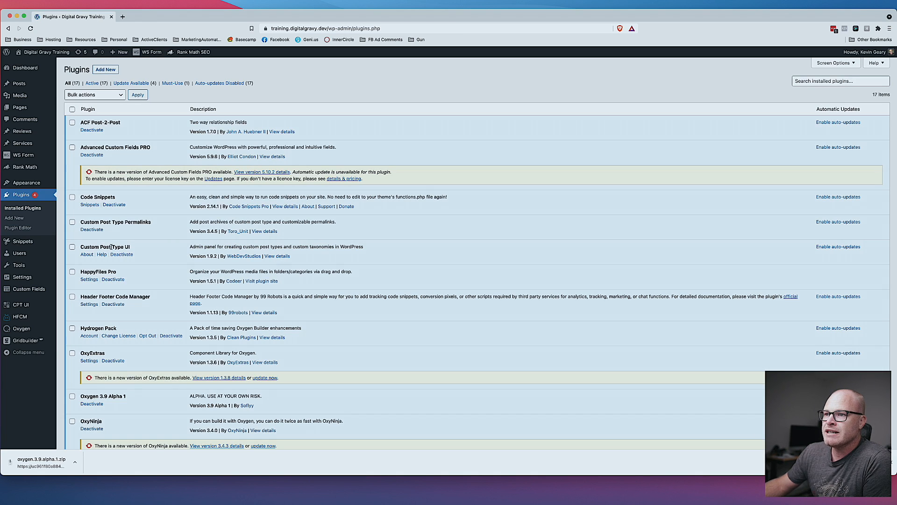
drag(145, 246, 74, 245)
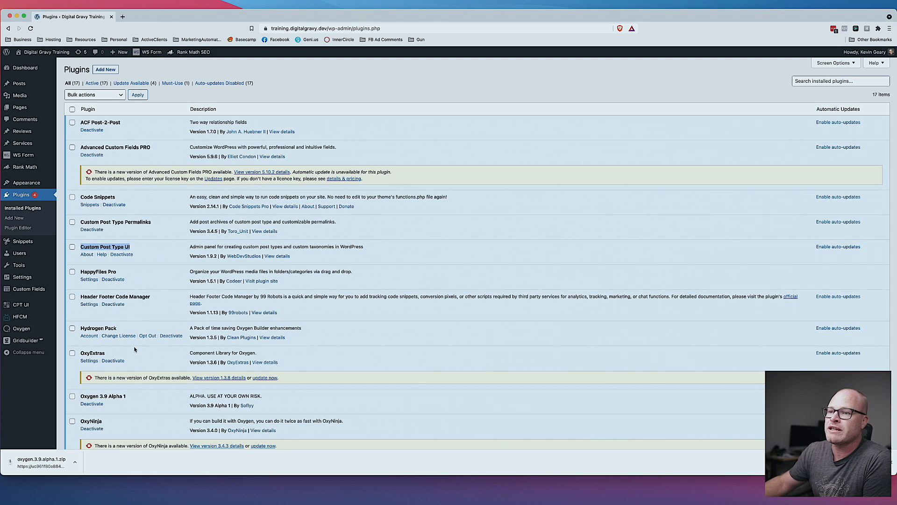
mouse_move(34, 305)
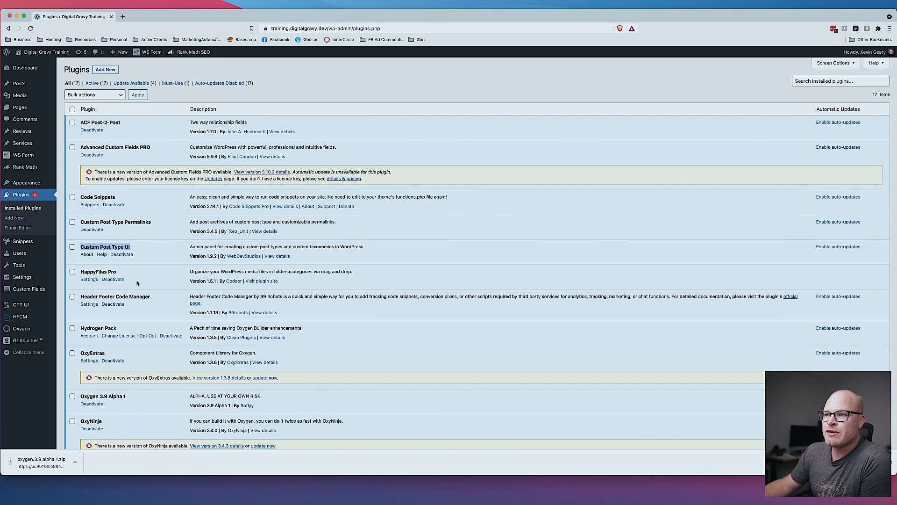
scroll(137, 283, down, 5)
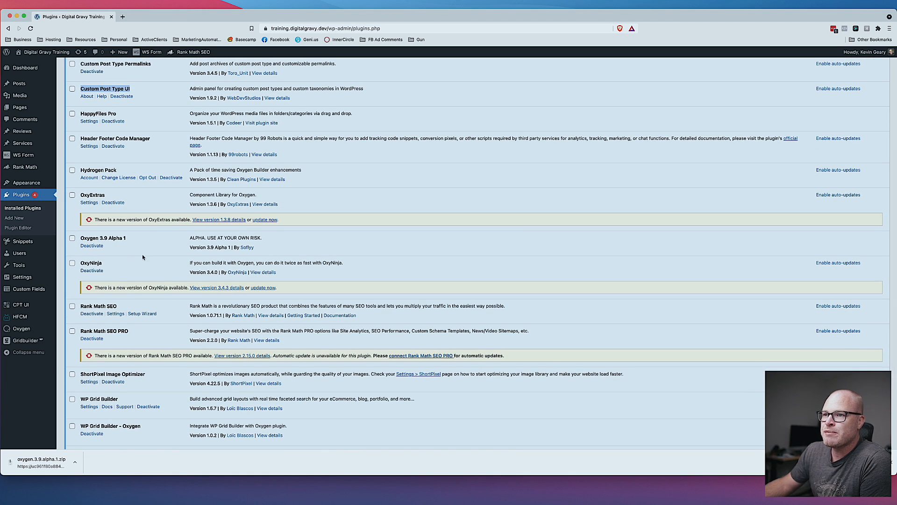
scroll(142, 257, up, 4)
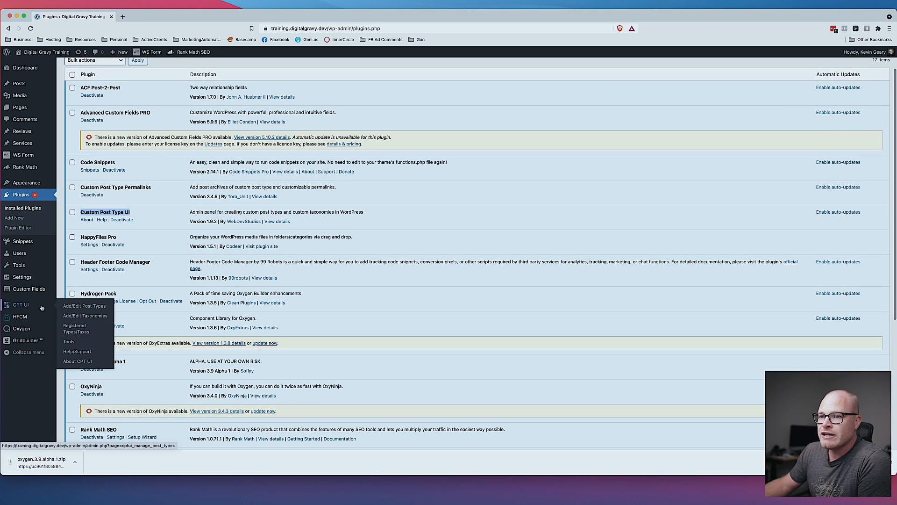
- Start a new custom post type with slug faqs, plural label FAQs and singular label FAQ
click(85, 307)
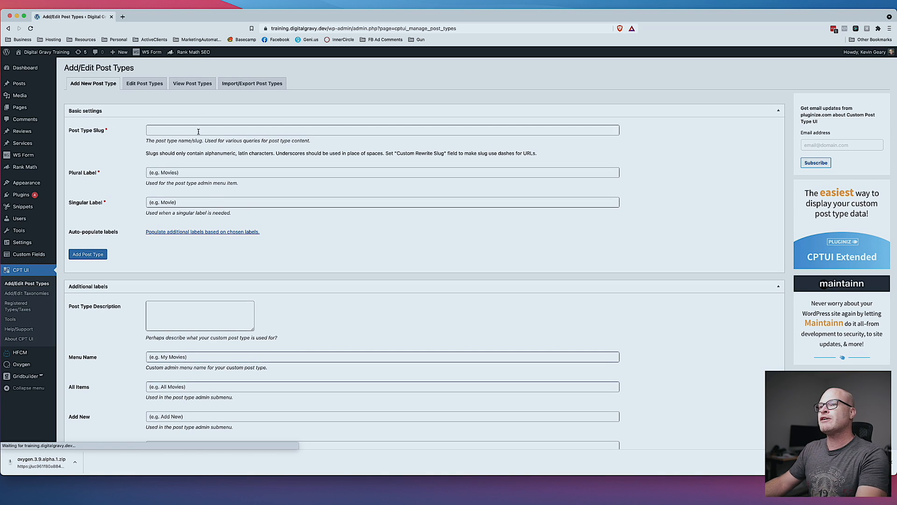
click(190, 133)
text(faqs)
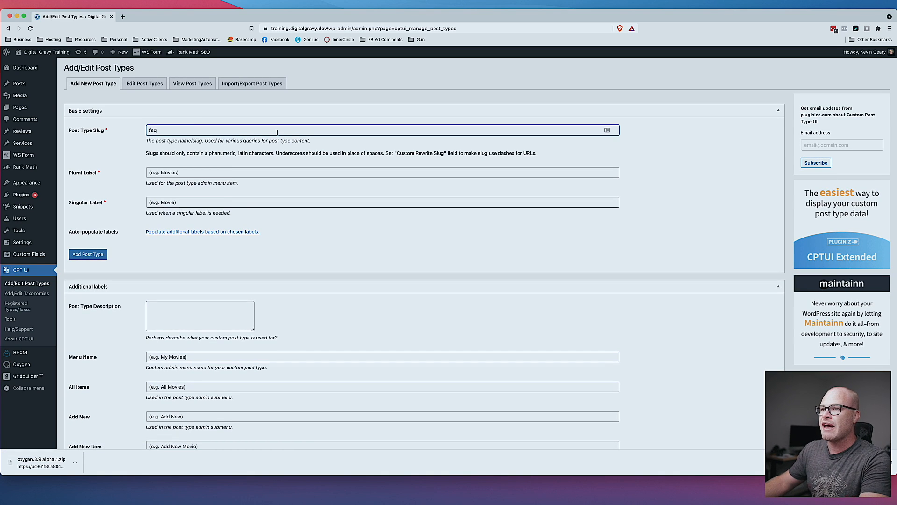
click(275, 173)
text(FAQs)
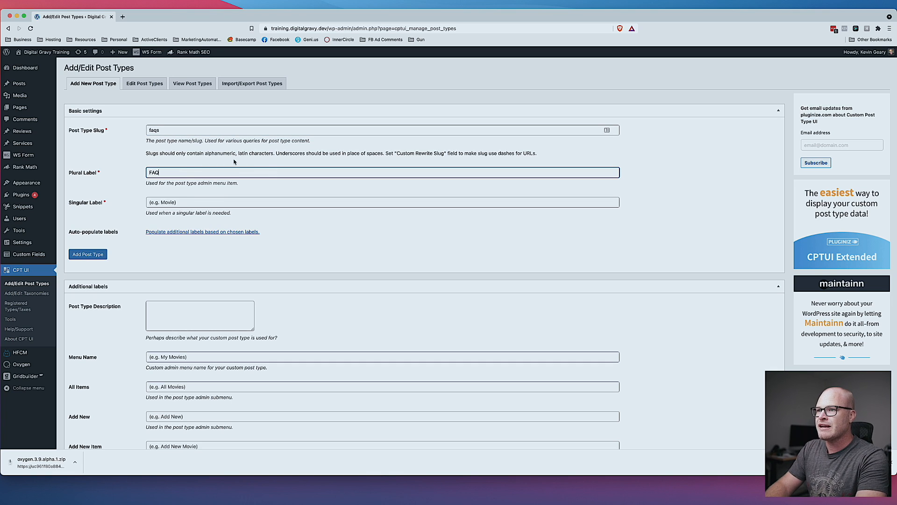
key(Tab)
text(FA)
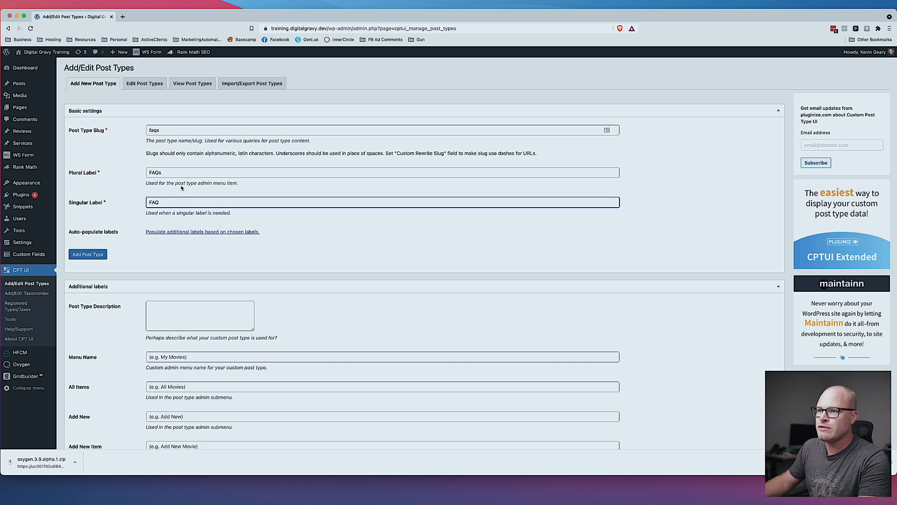
- Populate the additional labels from the chosen labels and shorten the menu name to FAQs
click(182, 232)
drag(157, 357, 144, 357)
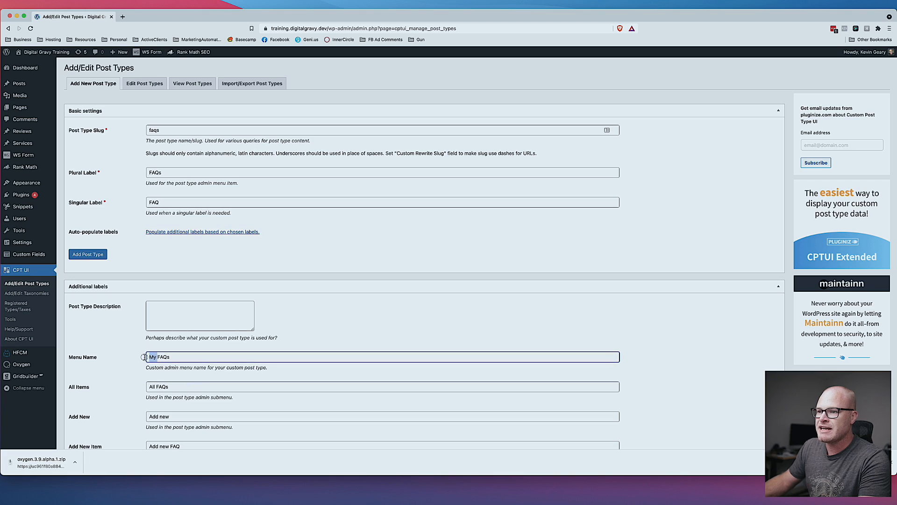
key(BackSpace)
scroll(172, 300, down, 3)
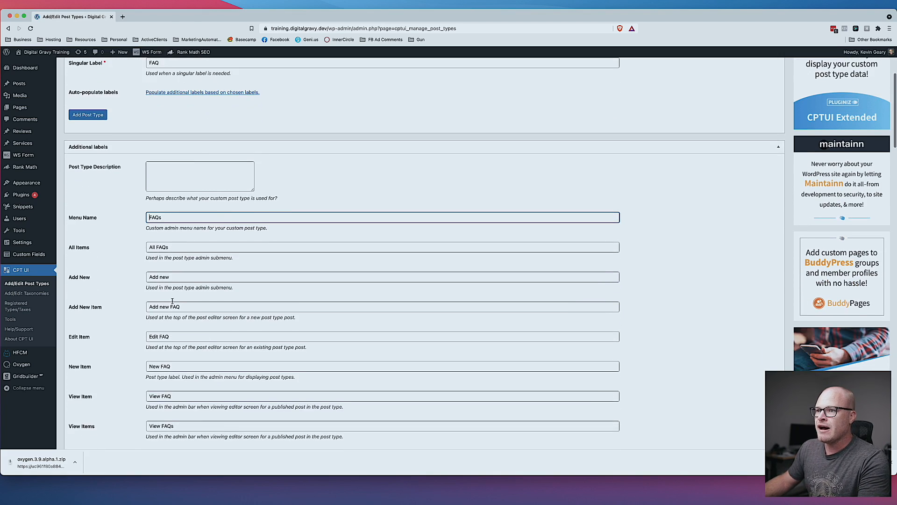
scroll(160, 227, down, 4)
scroll(161, 227, up, 5)
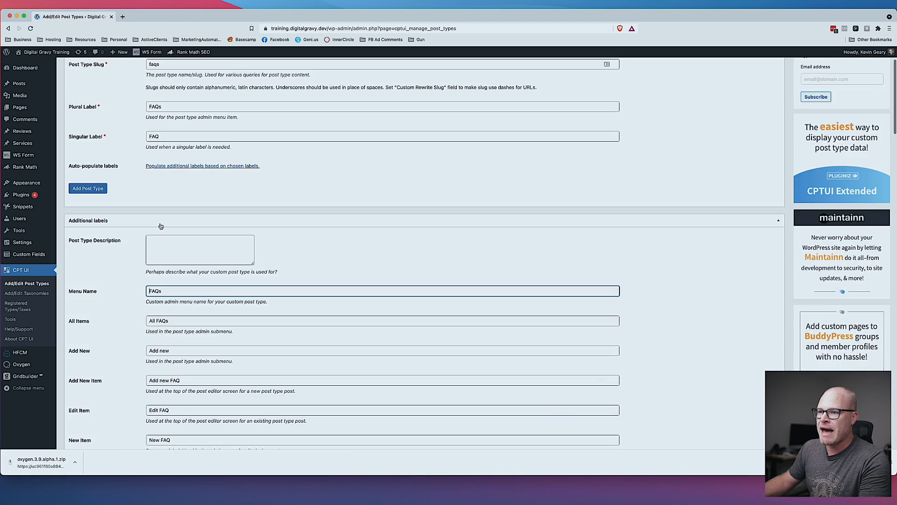
scroll(160, 226, down, 11)
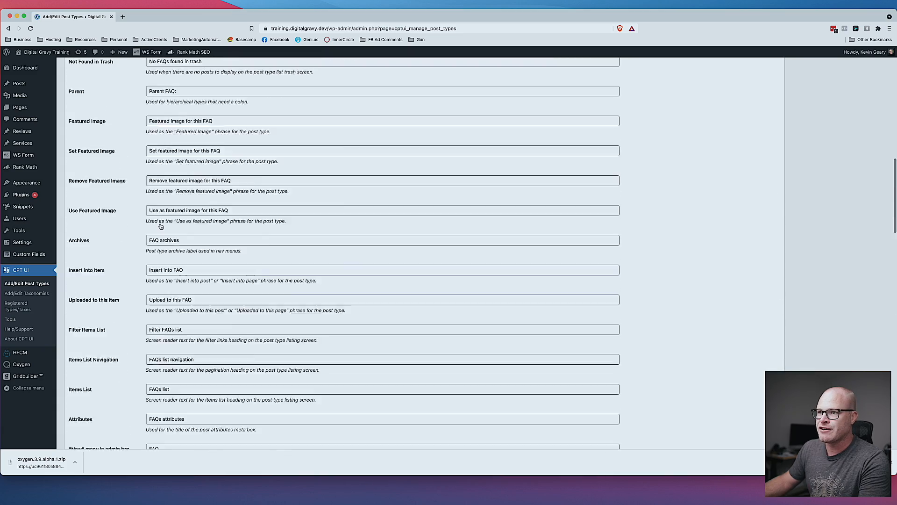
scroll(160, 226, up, 15)
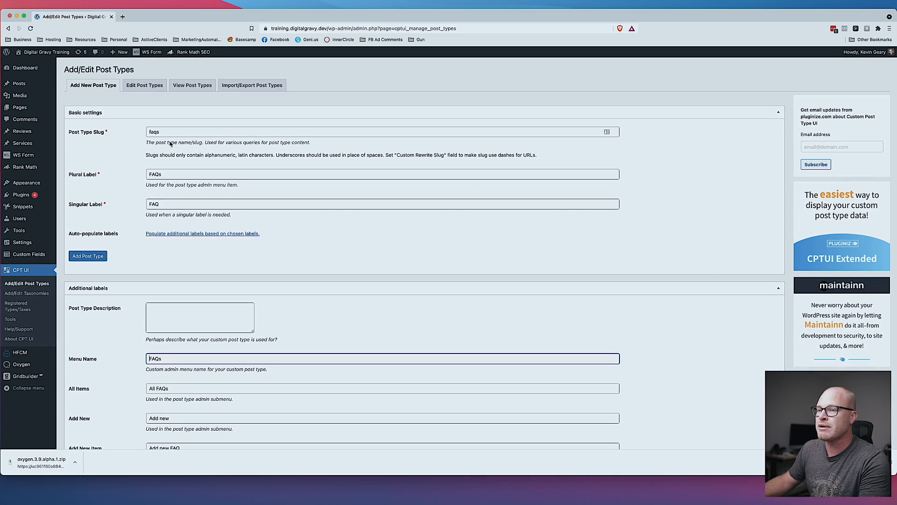
click(231, 133)
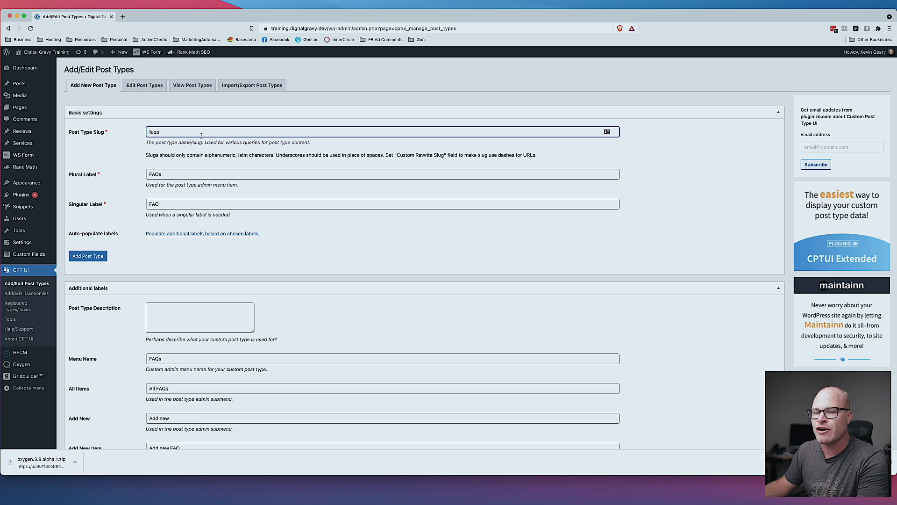
- Set Publicly Queryable to False in the new post type's settings
scroll(213, 177, down, 15)
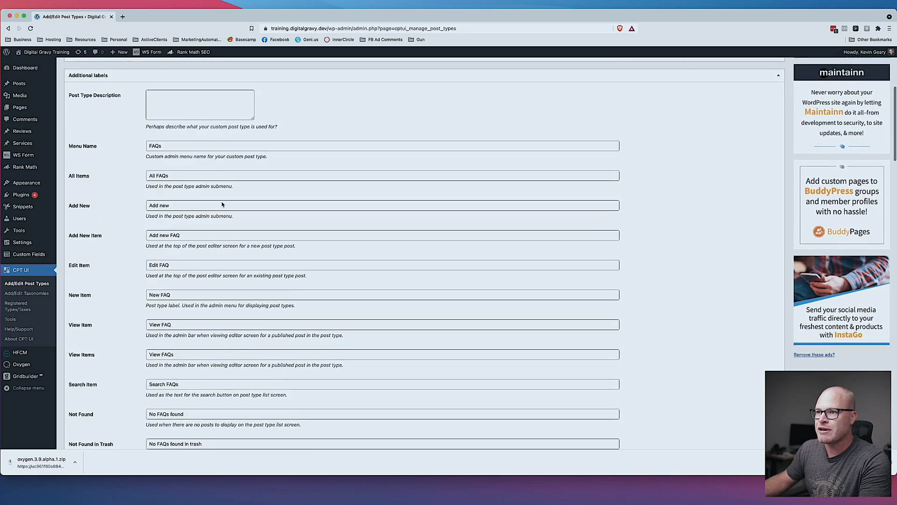
scroll(222, 205, down, 20)
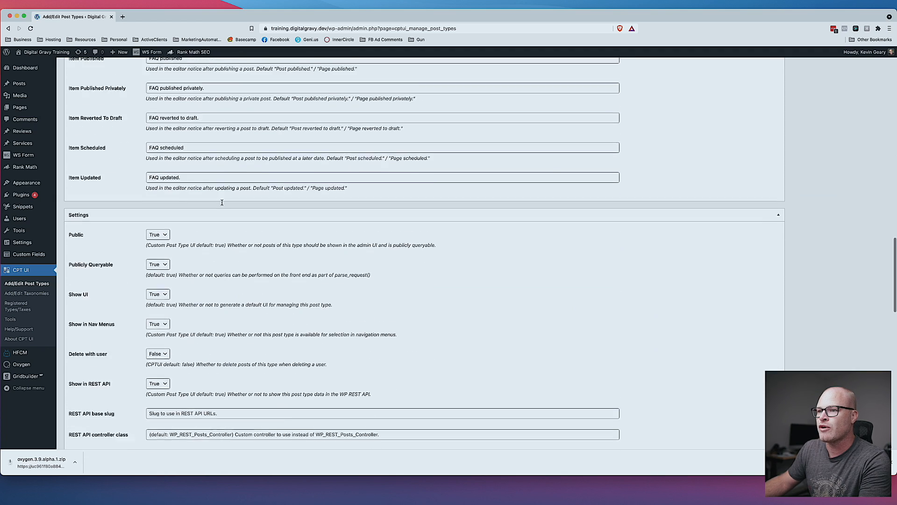
click(161, 185)
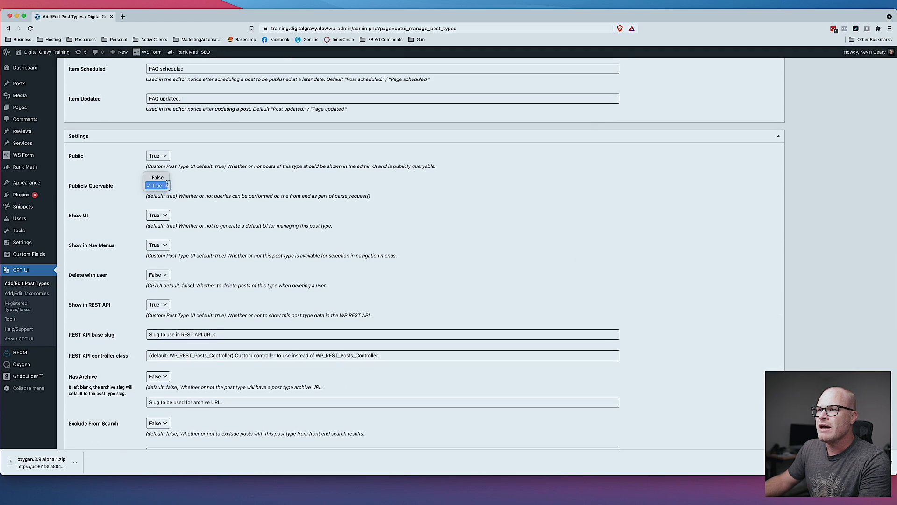
click(165, 178)
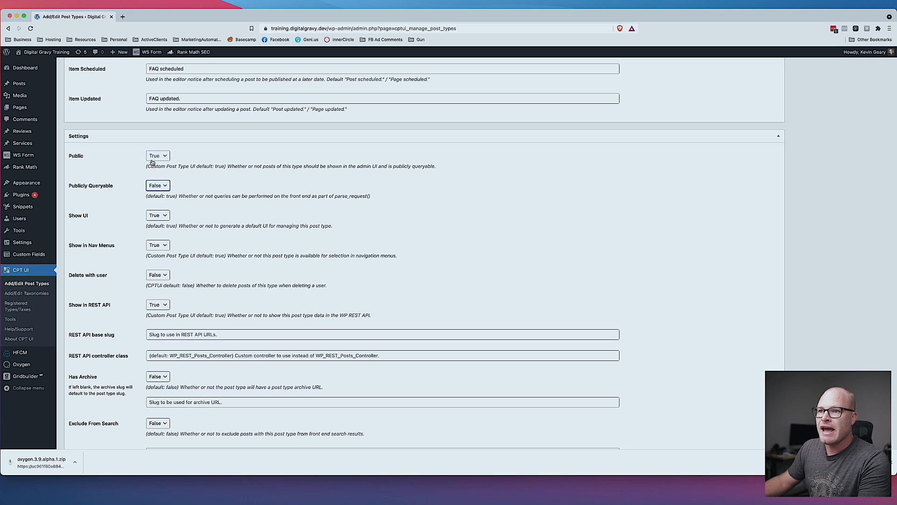
- Set Exclude From Search to True for the FAQs post type
scroll(150, 171, down, 5)
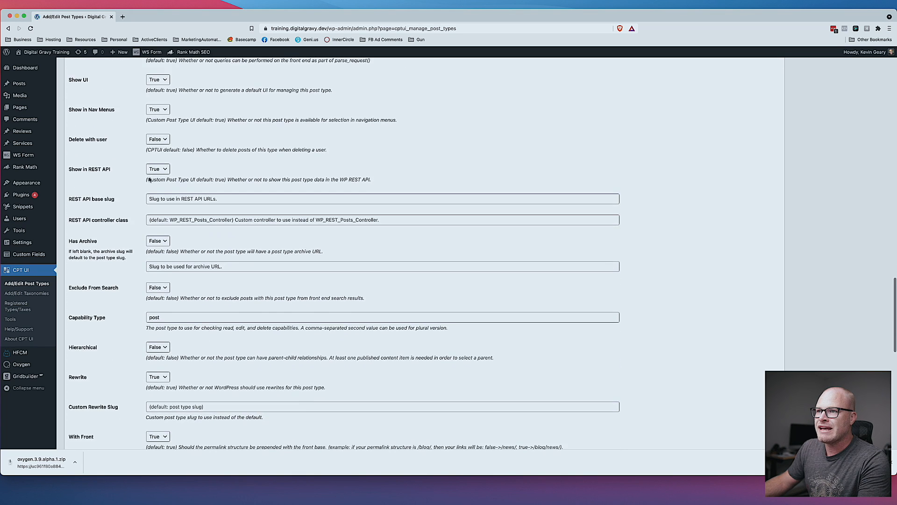
scroll(150, 180, down, 3)
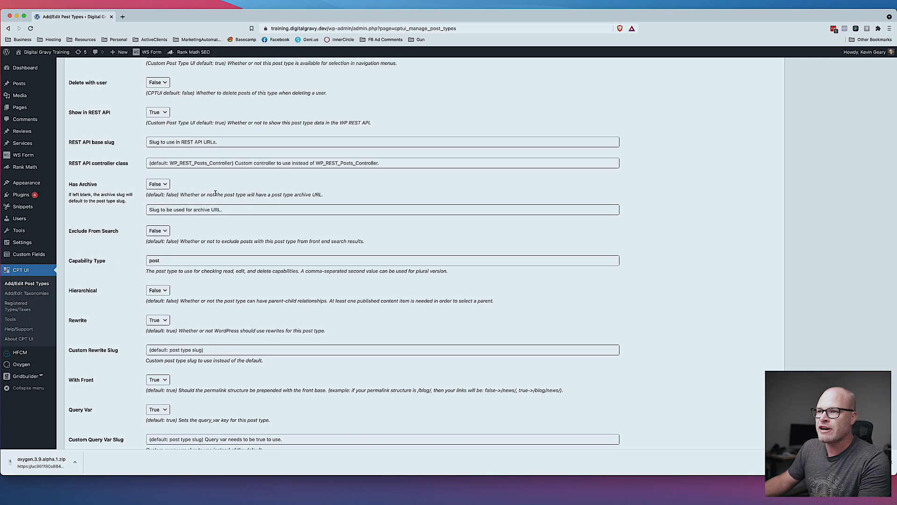
scroll(215, 193, down, 3)
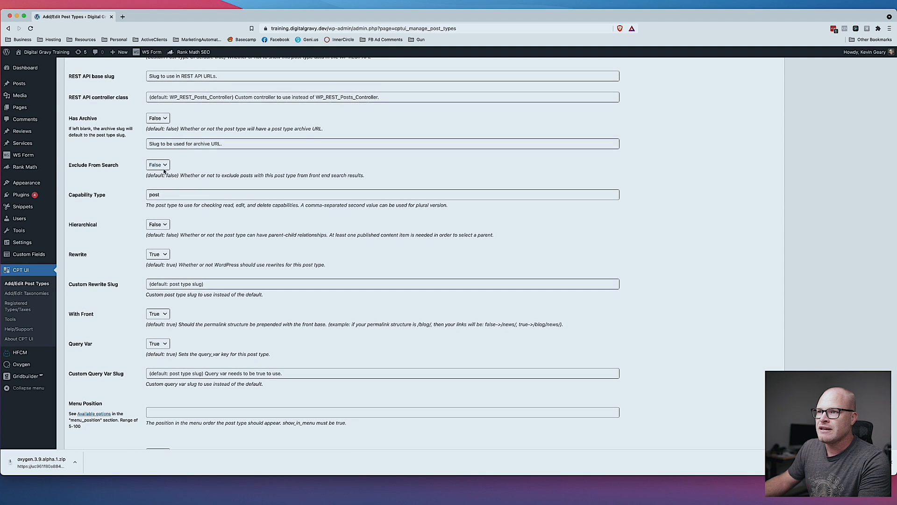
scroll(164, 172, down, 1)
click(164, 137)
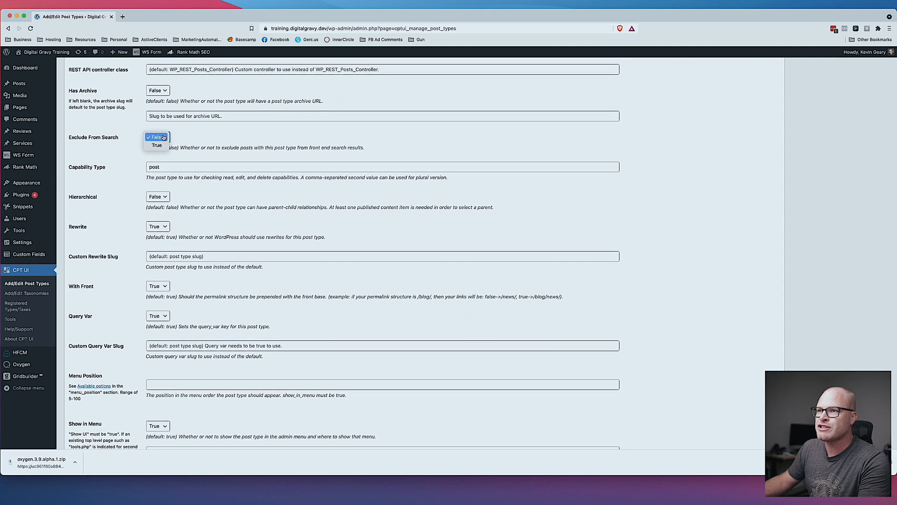
click(159, 145)
- Remove Editor and Featured Image support, leaving only Title, and add the post type
scroll(165, 131, down, 2)
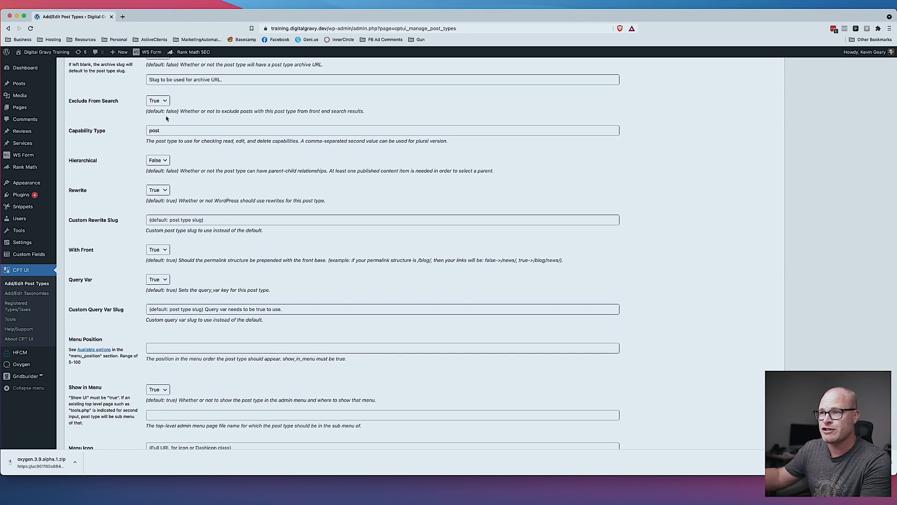
scroll(196, 140, down, 1)
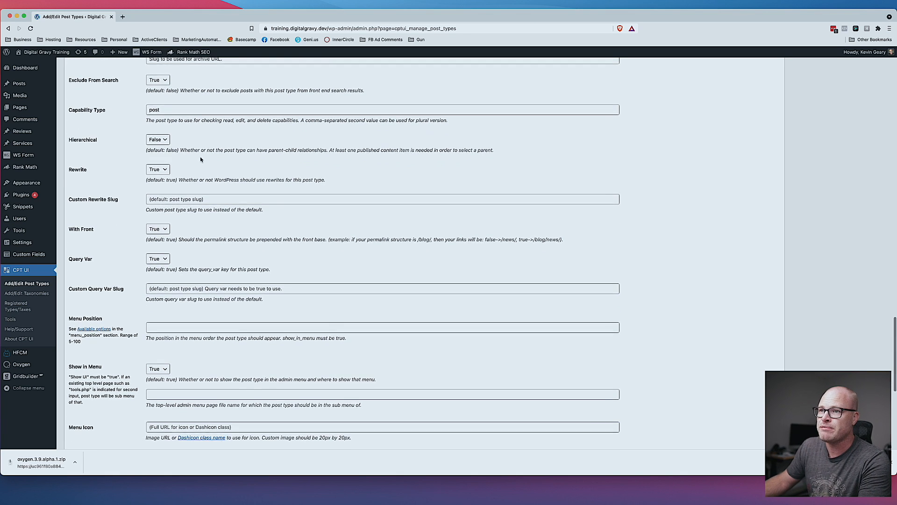
scroll(154, 131, up, 3)
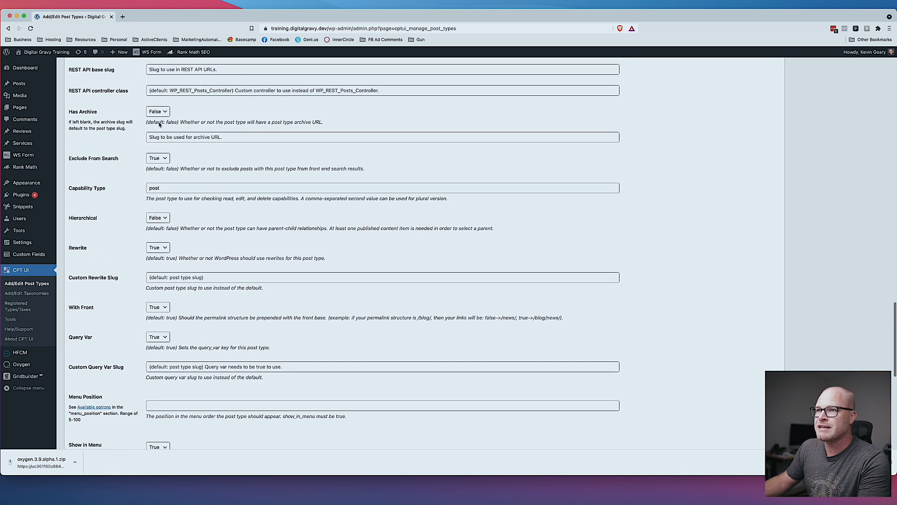
scroll(187, 159, down, 3)
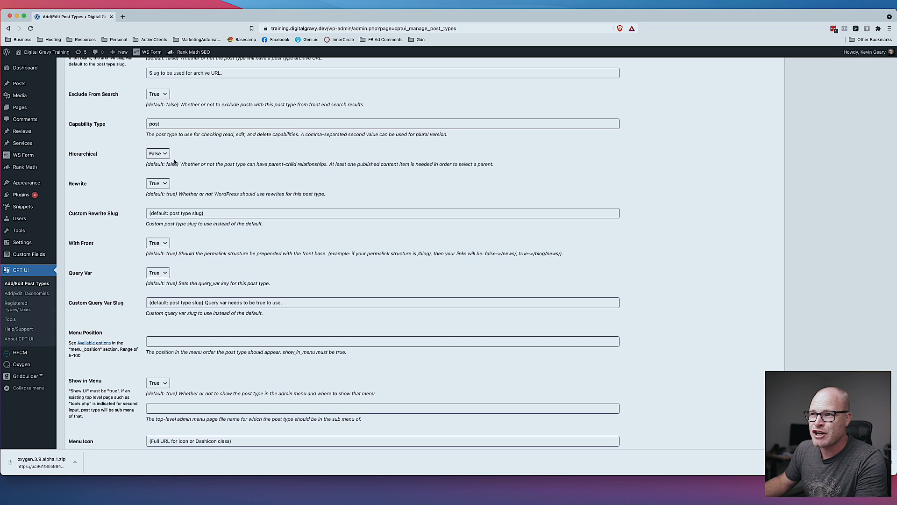
scroll(274, 194, down, 7)
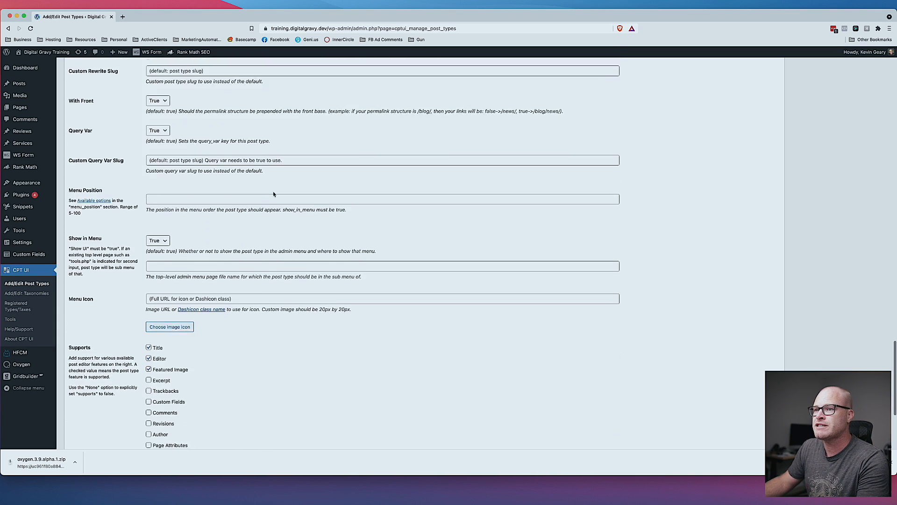
scroll(274, 194, down, 9)
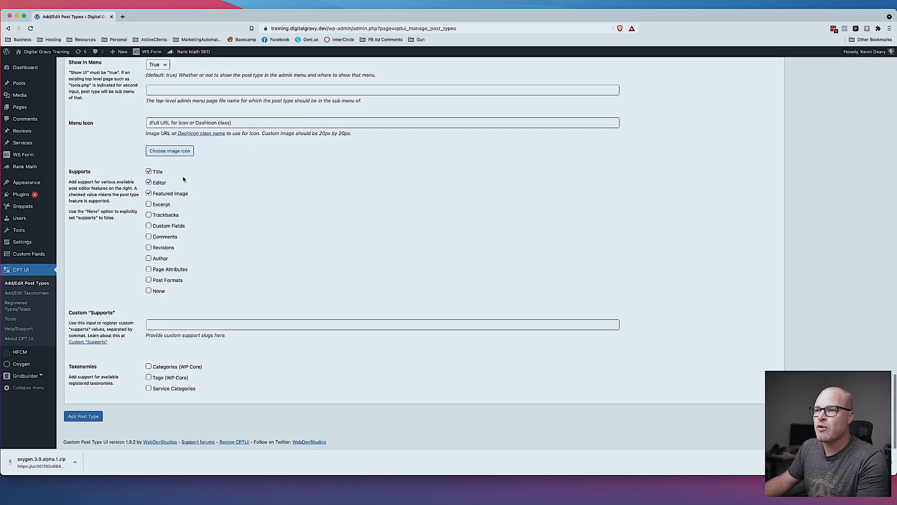
click(159, 183)
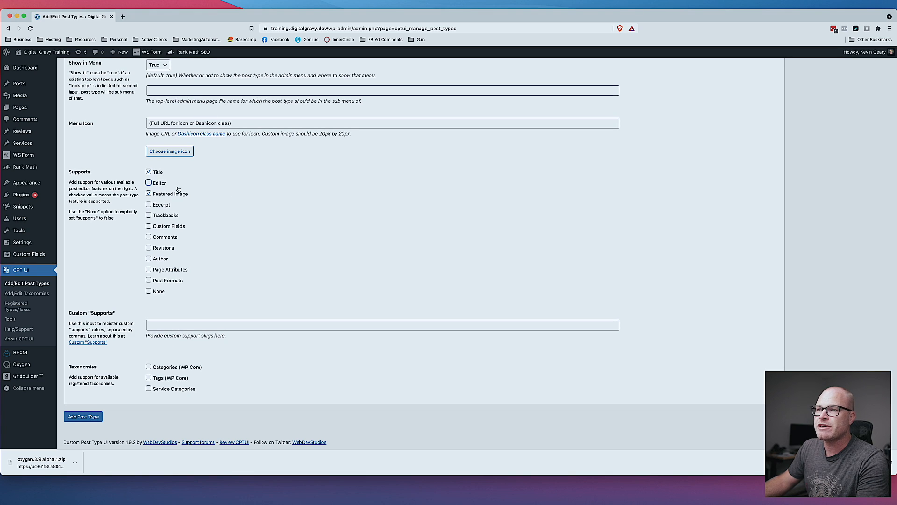
click(184, 195)
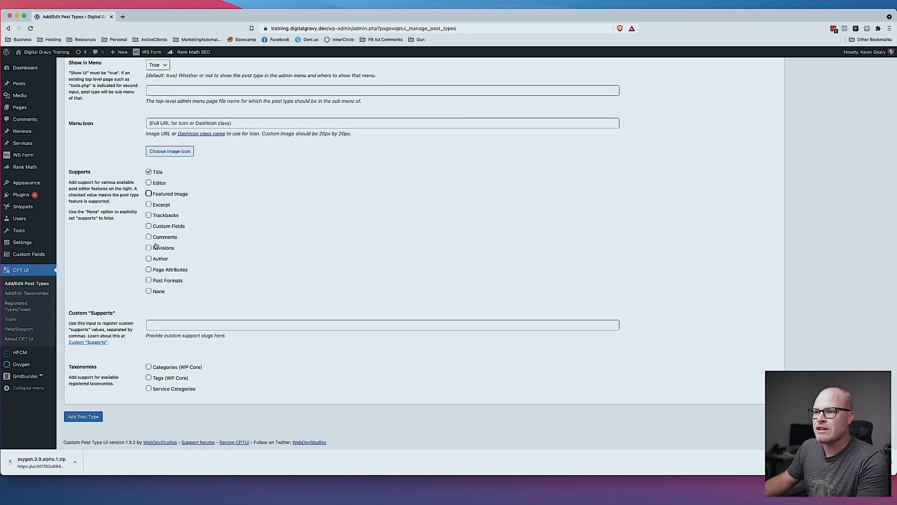
click(92, 417)
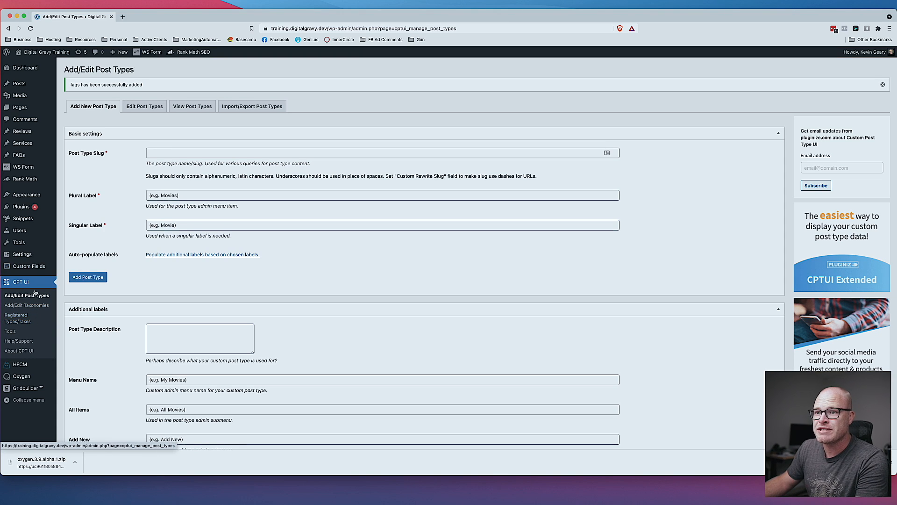
- Load the FAQs post type for editing and open the Dashicon class name reference linked from its menu icon setting
mouse_move(18, 159)
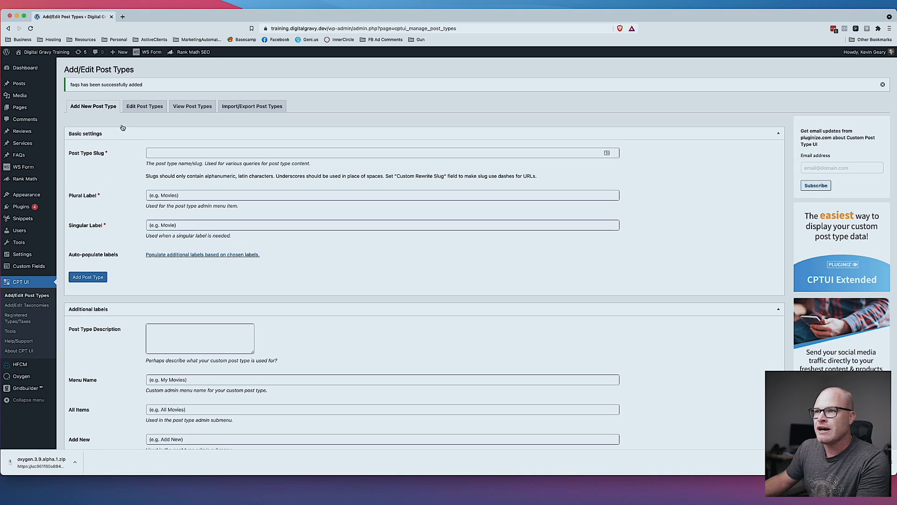
click(150, 106)
click(97, 102)
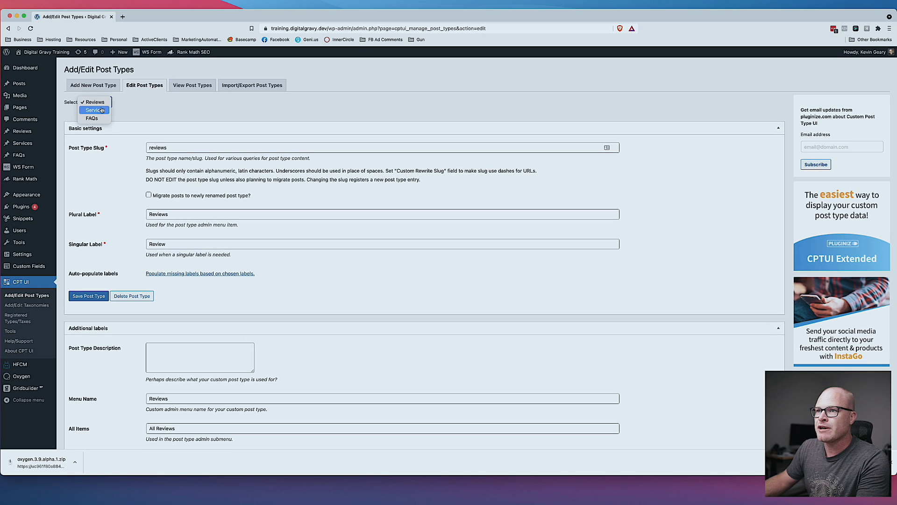
click(98, 118)
scroll(196, 187, down, 20)
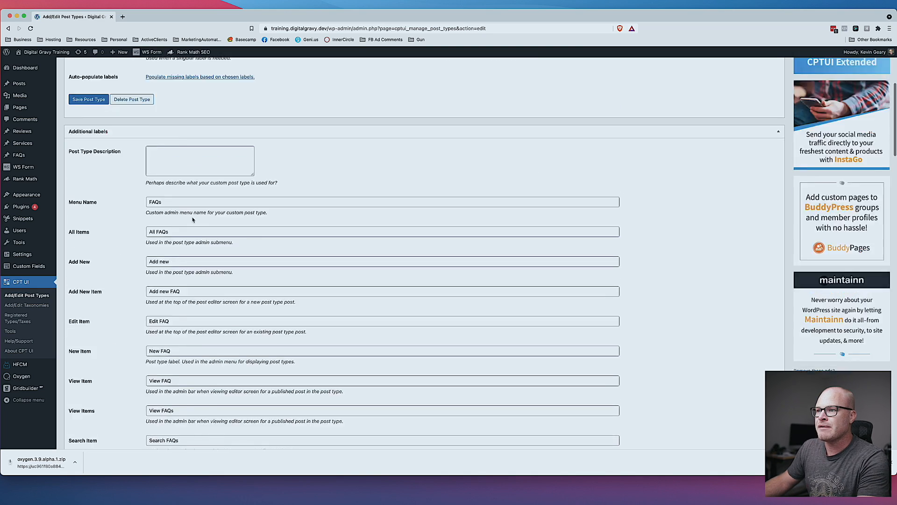
scroll(192, 217, down, 15)
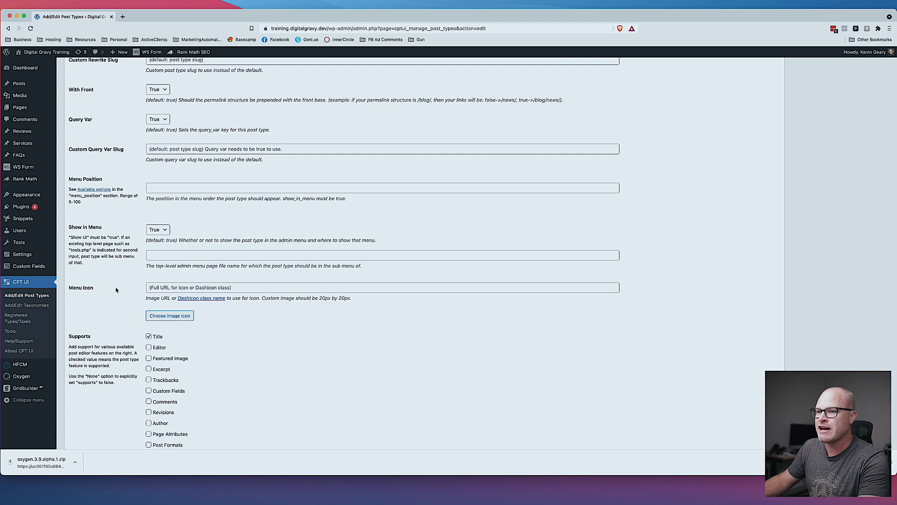
click(201, 299)
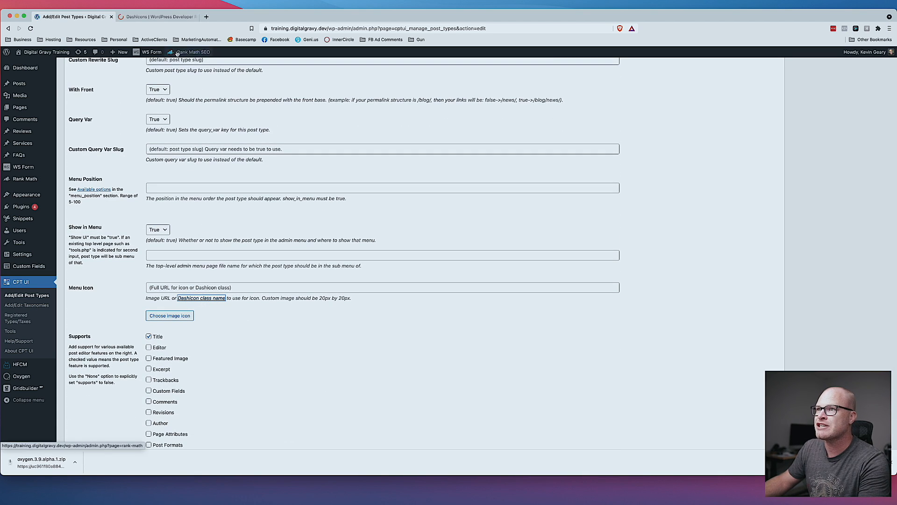
- Find the status speech-bubble icon among the Post Formats Dashicons and copy its class name, dashicons-format-status
scroll(379, 299, down, 4)
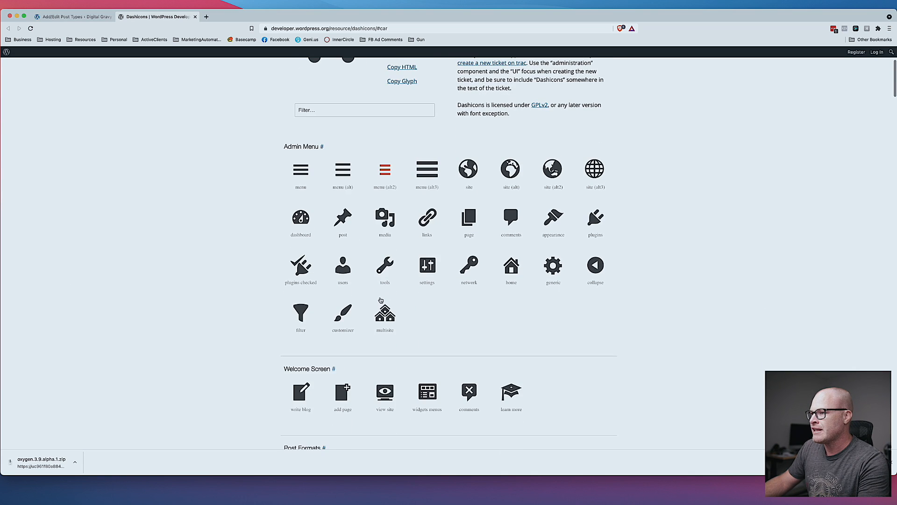
scroll(380, 300, down, 8)
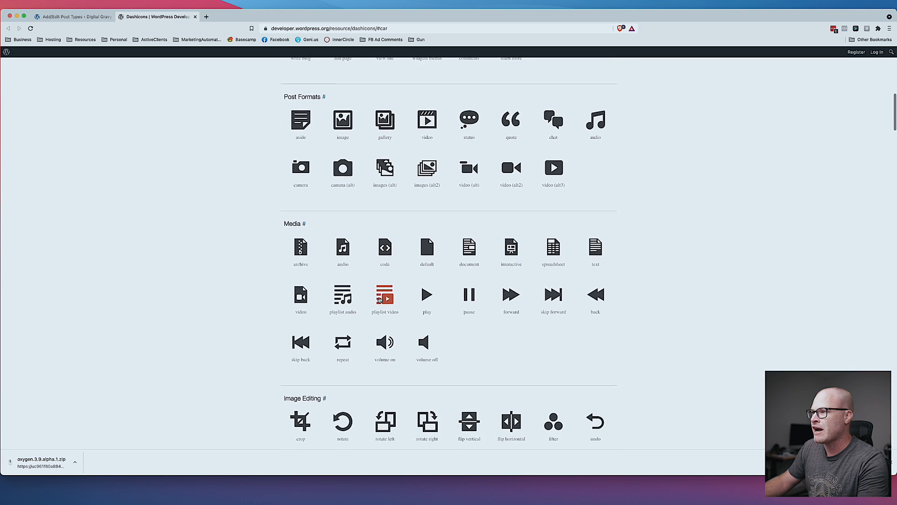
scroll(353, 298, down, 1)
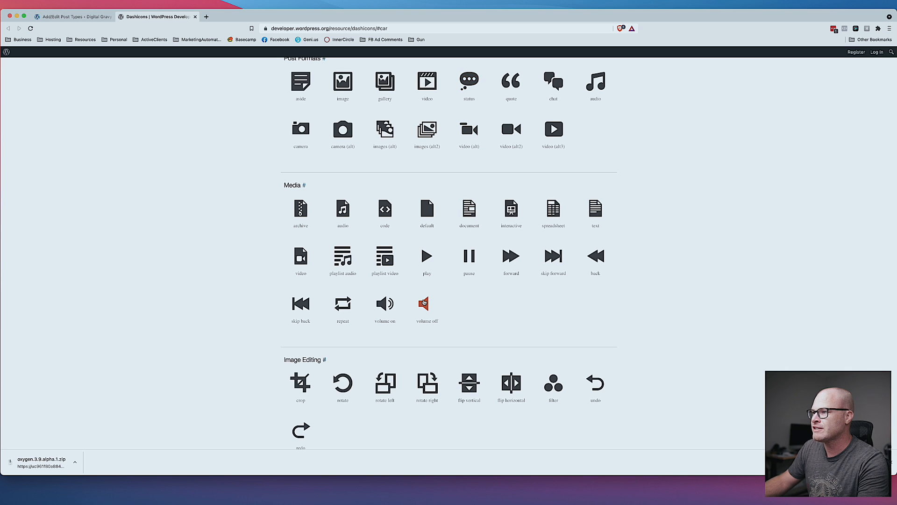
scroll(538, 294, down, 1)
scroll(538, 294, down, 10)
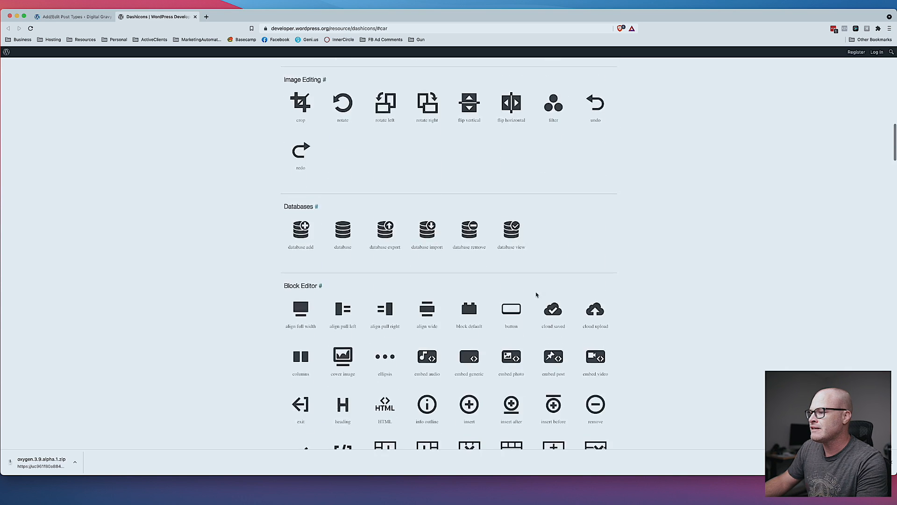
scroll(536, 294, down, 13)
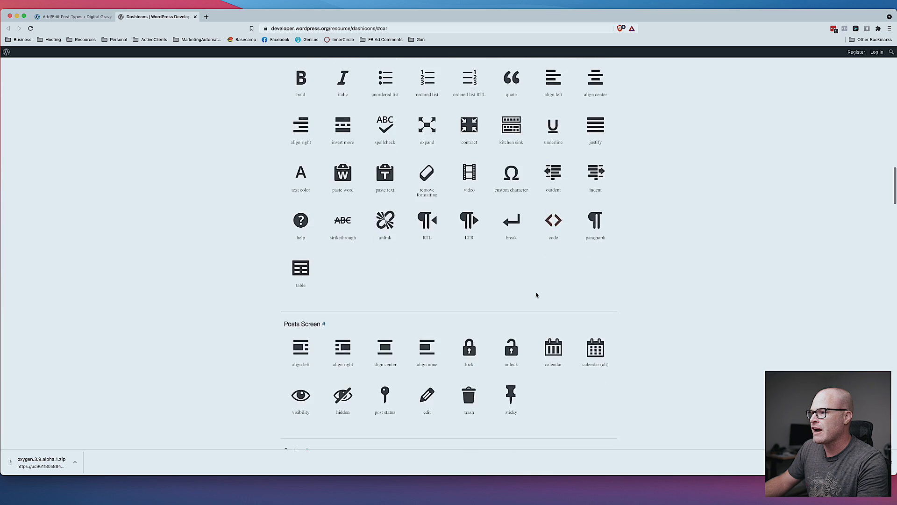
scroll(536, 295, down, 12)
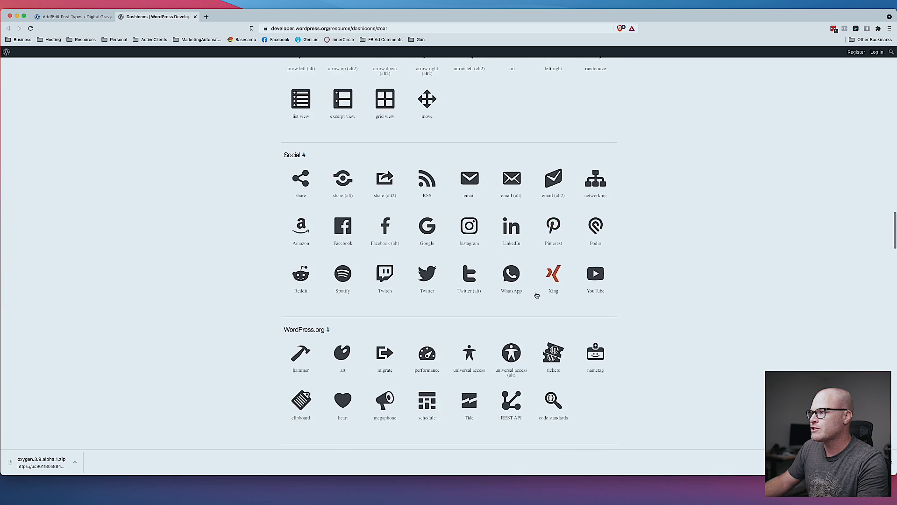
scroll(537, 295, down, 4)
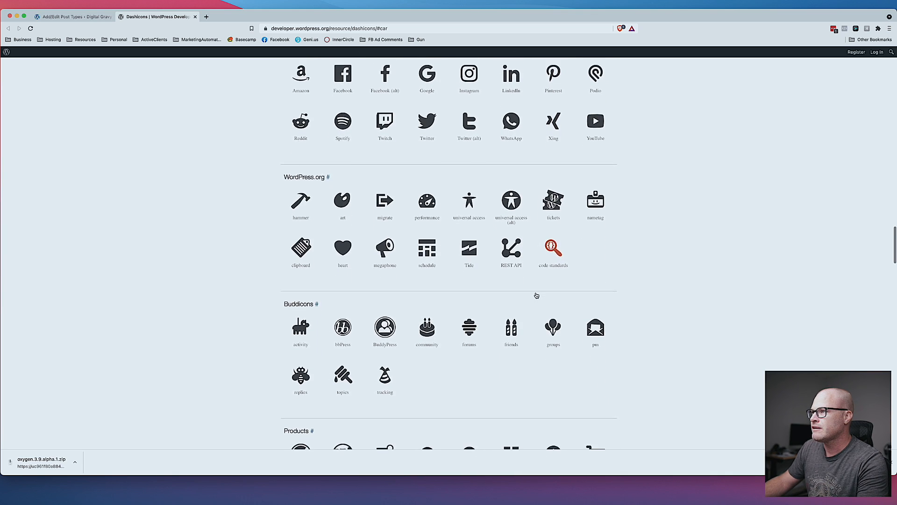
scroll(536, 295, down, 10)
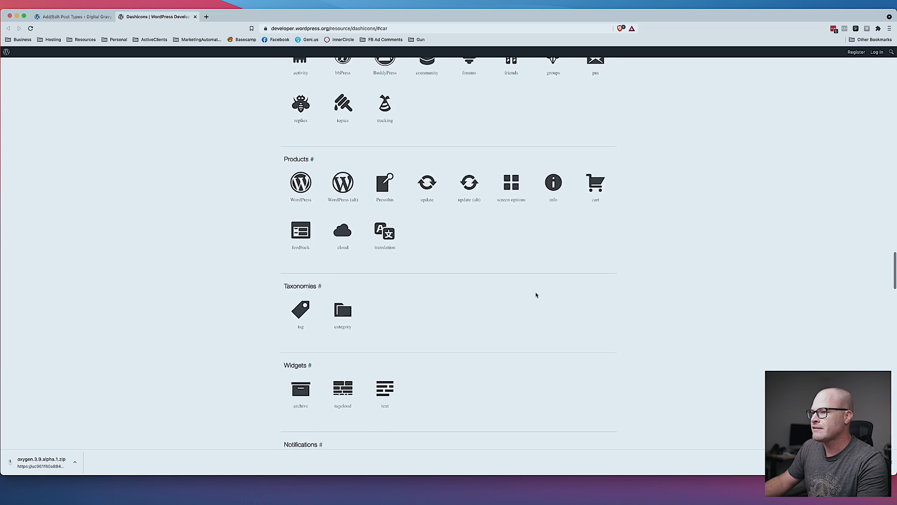
scroll(536, 295, down, 1)
scroll(607, 307, down, 7)
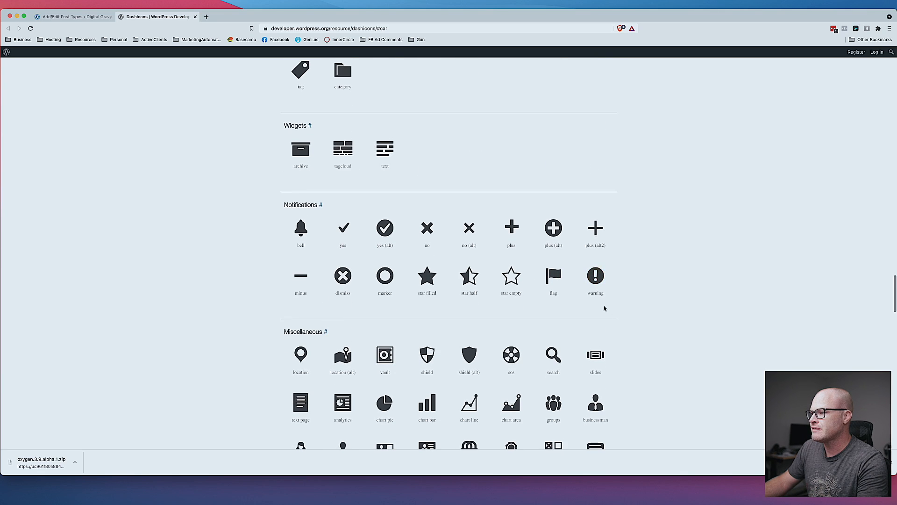
scroll(606, 308, down, 10)
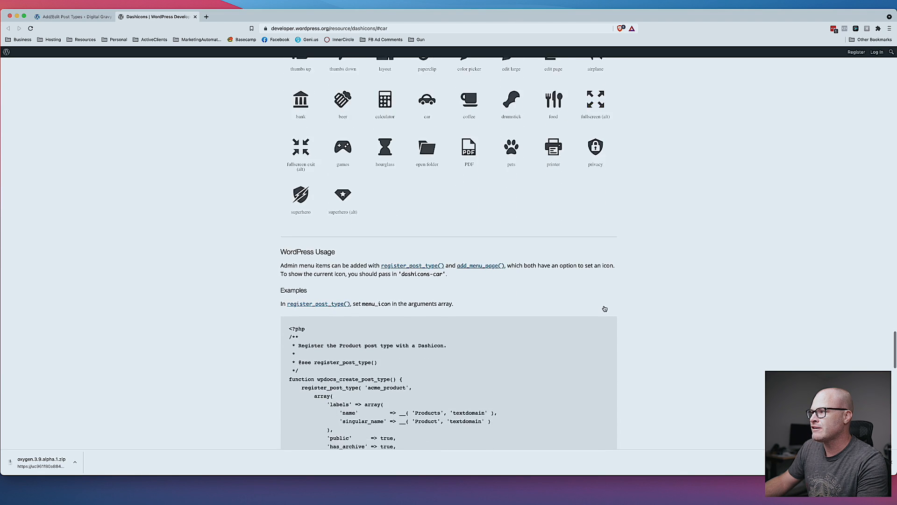
scroll(605, 309, up, 15)
scroll(604, 309, up, 20)
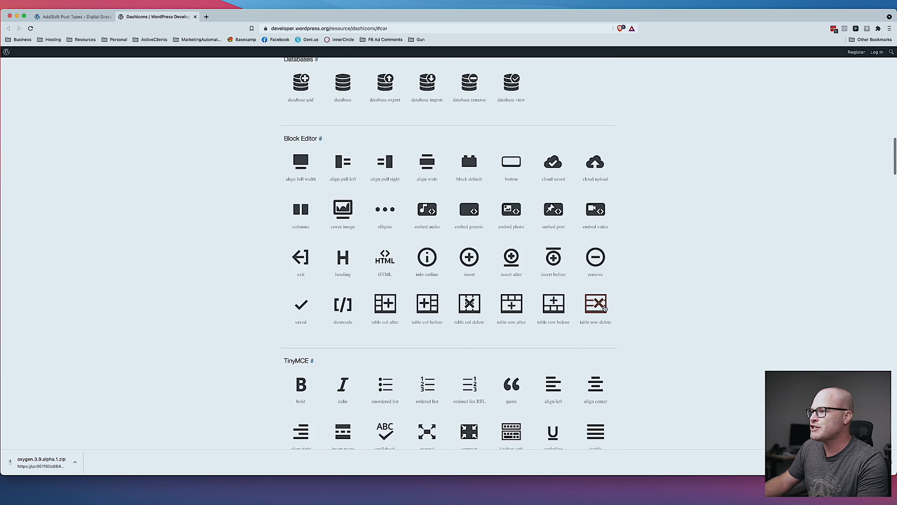
scroll(604, 308, up, 15)
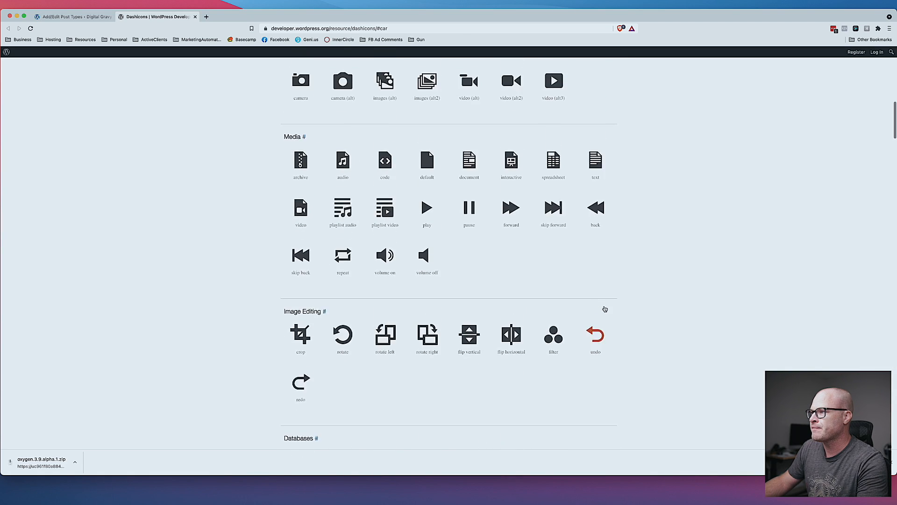
scroll(604, 309, up, 3)
click(469, 317)
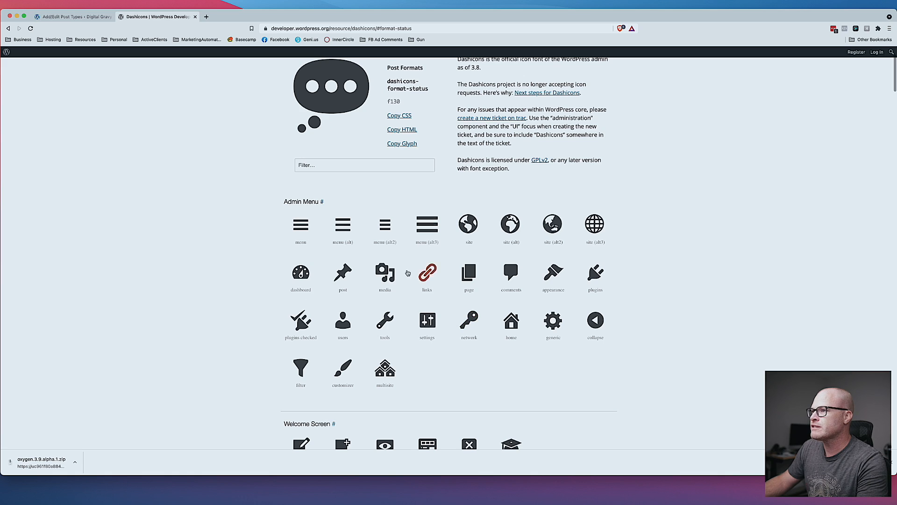
drag(427, 90, 386, 80)
key(super+c)
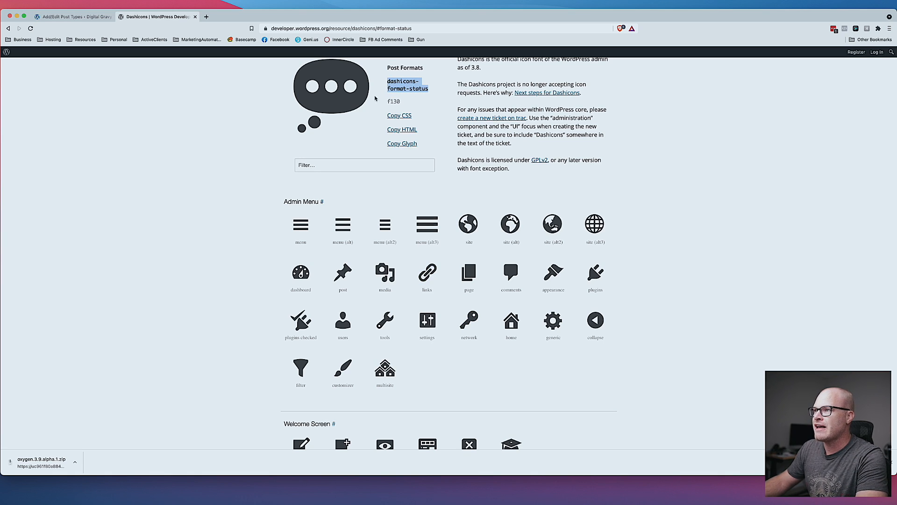
- Set the FAQs post type's menu icon to dashicons-format-status and save the post type
click(74, 16)
click(232, 290)
key(super+v)
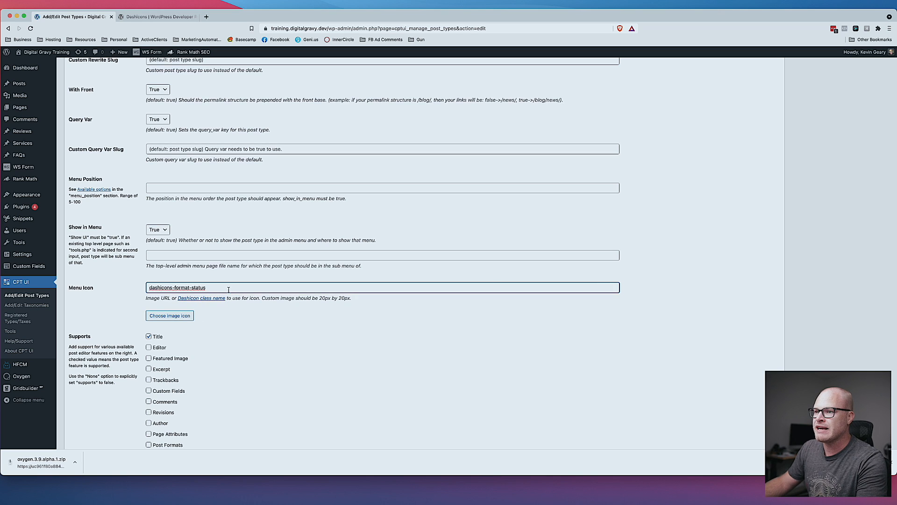
scroll(229, 289, down, 4)
click(86, 417)
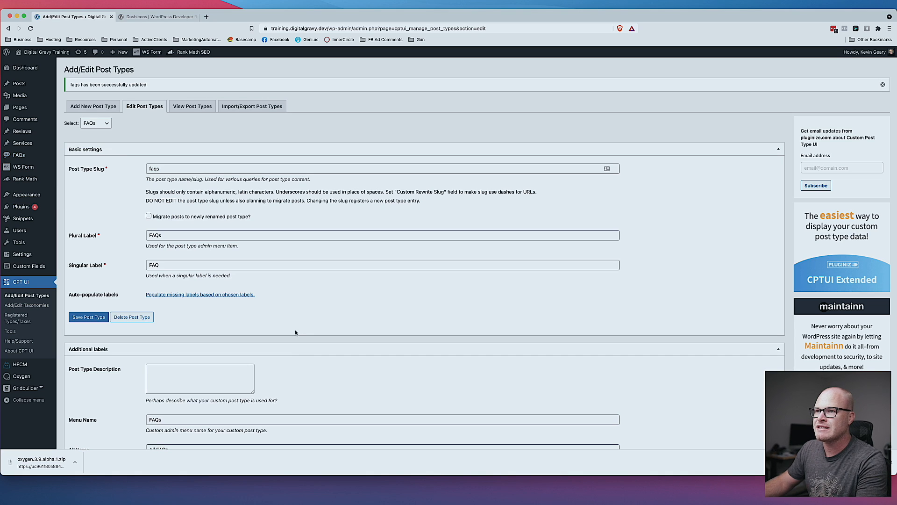
- Start a new taxonomy with slug faq_cat, plural label FAQ Categories and singular label FAQ Category
click(35, 307)
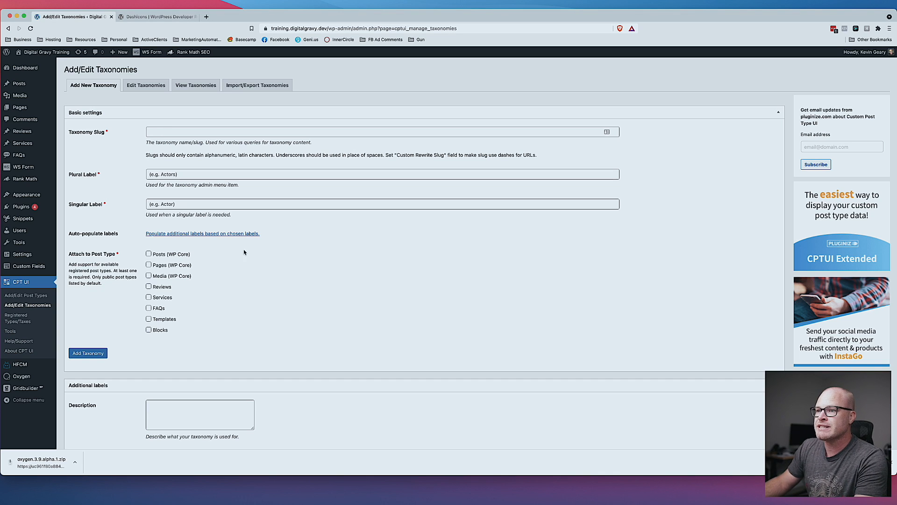
click(174, 132)
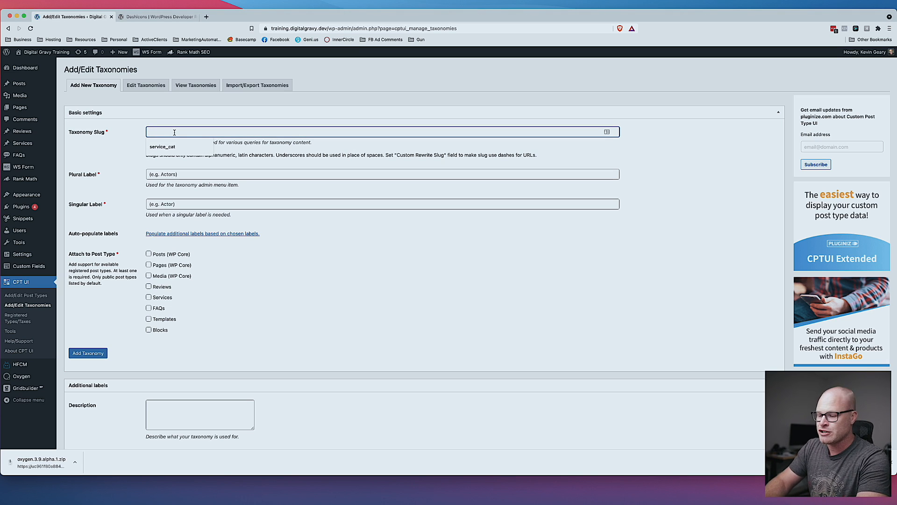
text(faq_cat)
key(Tab)
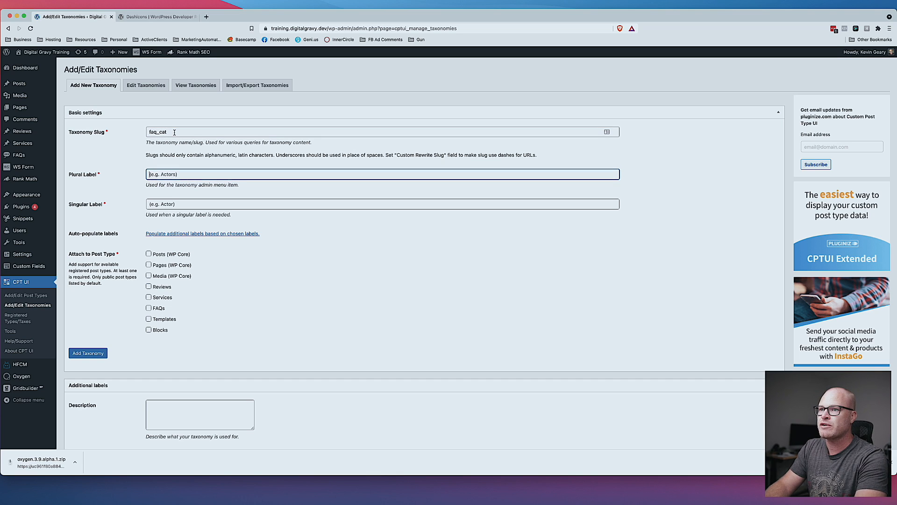
text(FAQ Categor)
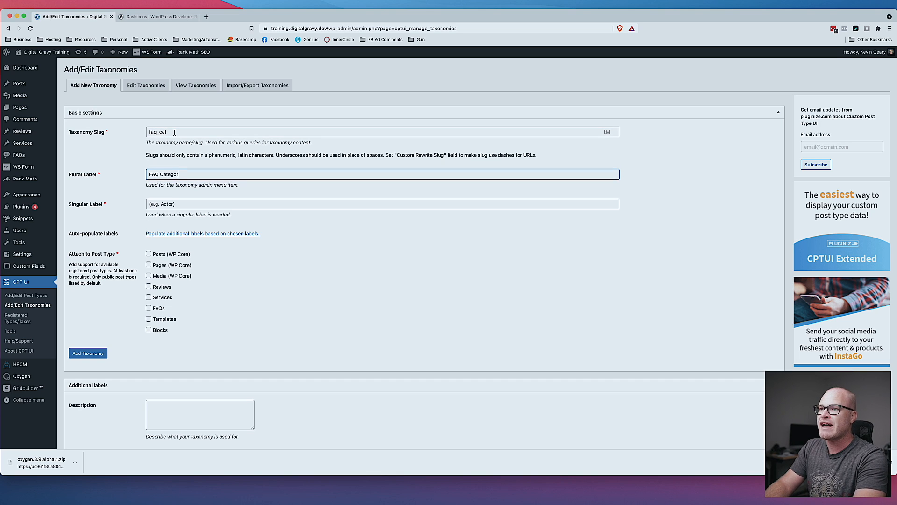
text(ies)
key(Tab)
text(FAQ a)
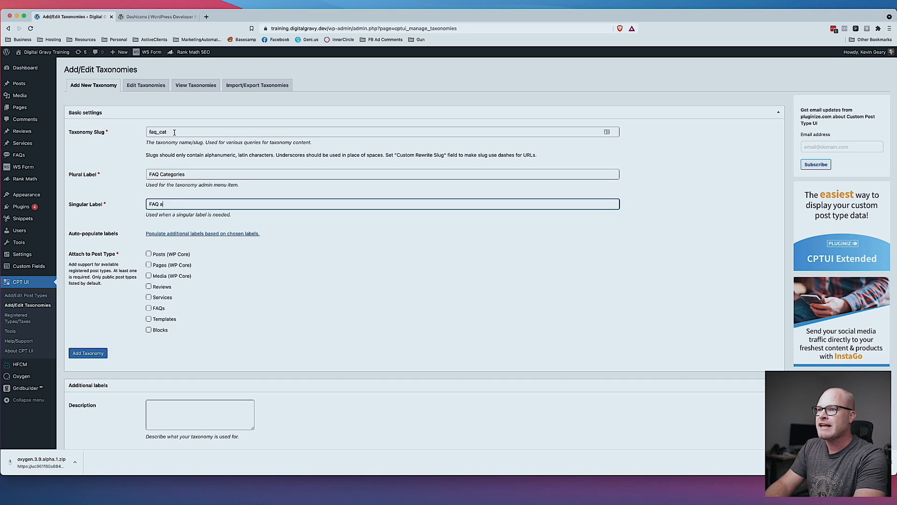
key(BackSpace)
text(Category)
click(338, 276)
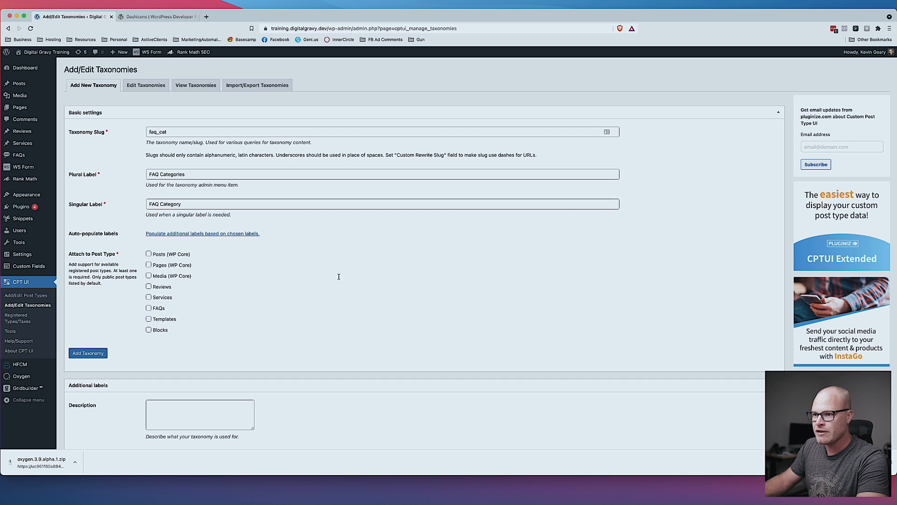
- Attach the new taxonomy to the FAQs post type and populate the additional labels from the chosen labels
scroll(338, 277, down, 2)
click(148, 267)
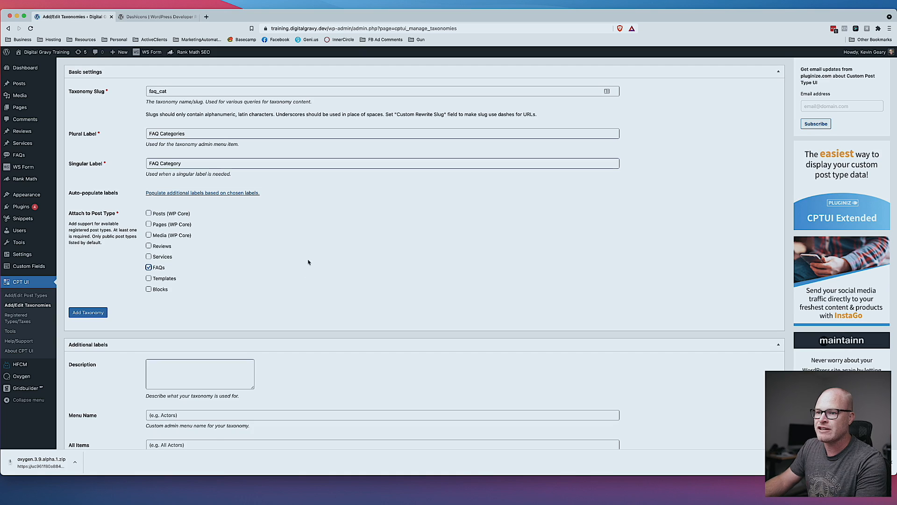
scroll(309, 260, down, 1)
click(226, 187)
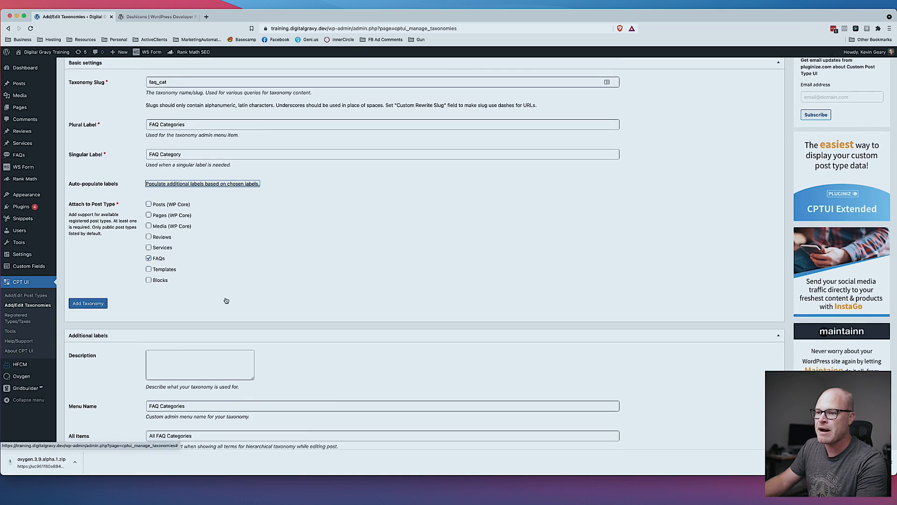
scroll(225, 299, up, 1)
scroll(292, 310, down, 10)
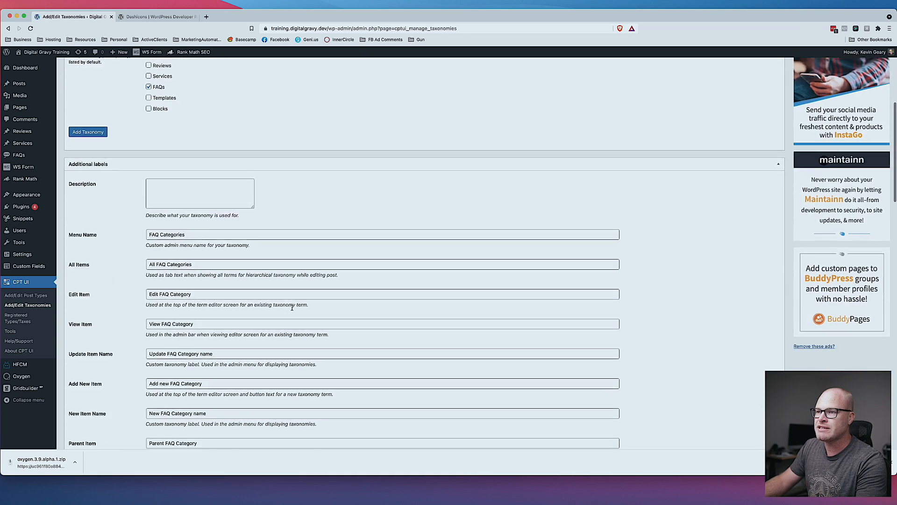
scroll(292, 311, up, 10)
- Set Public Queryable to False for the FAQ category taxonomy and review its remaining settings
scroll(291, 310, down, 15)
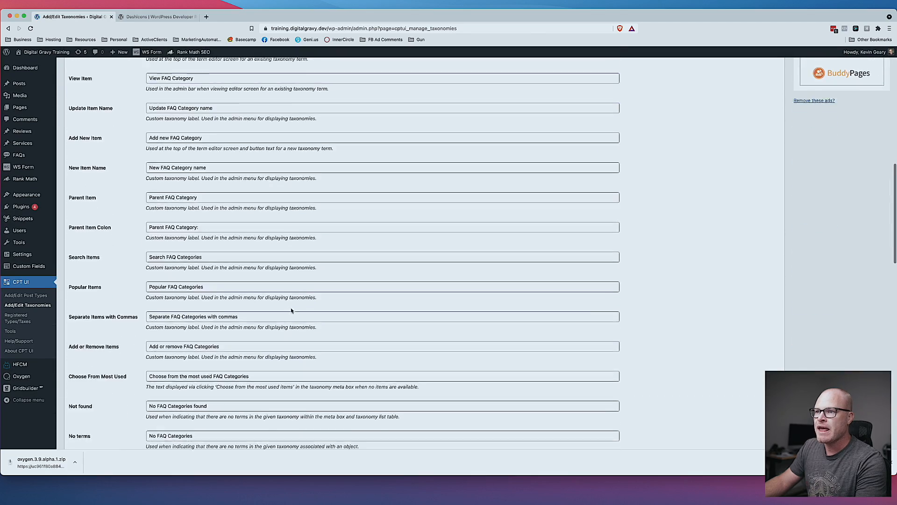
click(158, 254)
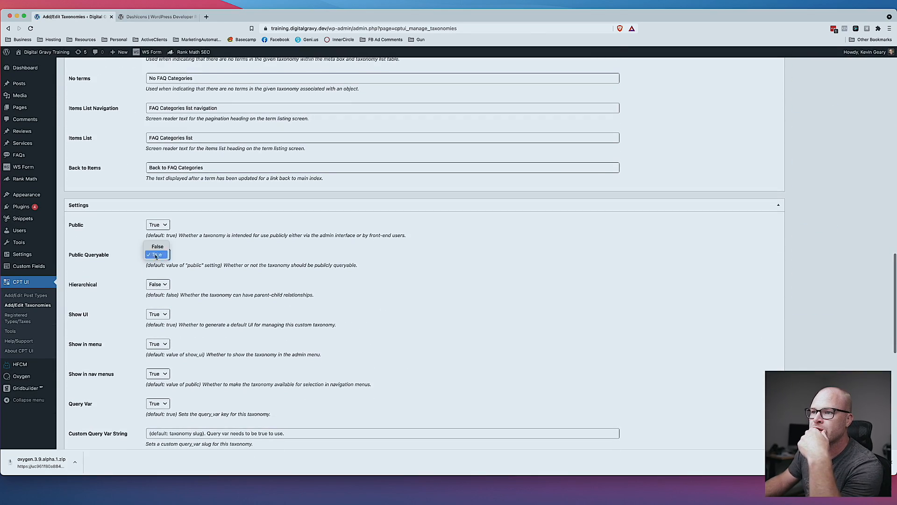
click(160, 252)
scroll(220, 268, down, 3)
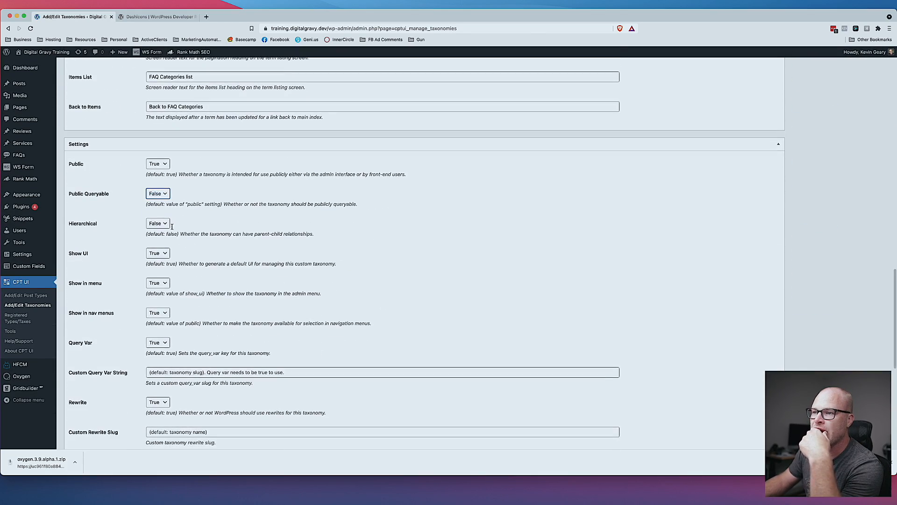
scroll(192, 227, down, 3)
scroll(192, 226, down, 4)
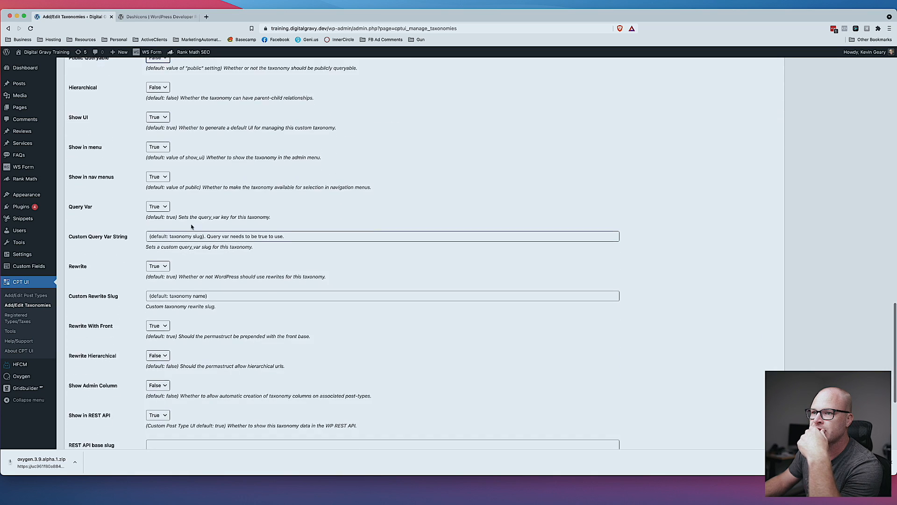
scroll(191, 224, up, 2)
scroll(191, 224, up, 4)
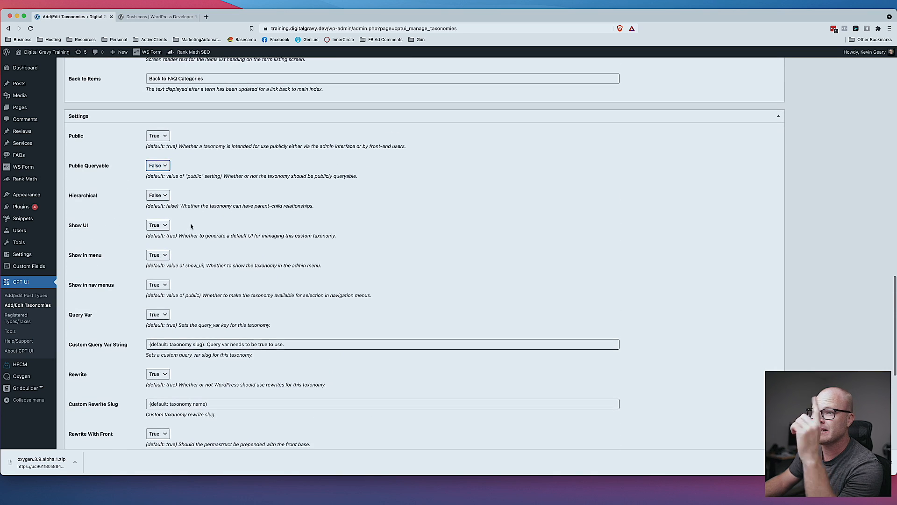
- Set Hierarchical and Show in quick/bulk edit panel to True for the FAQ category taxonomy and add the taxonomy
click(158, 195)
click(156, 203)
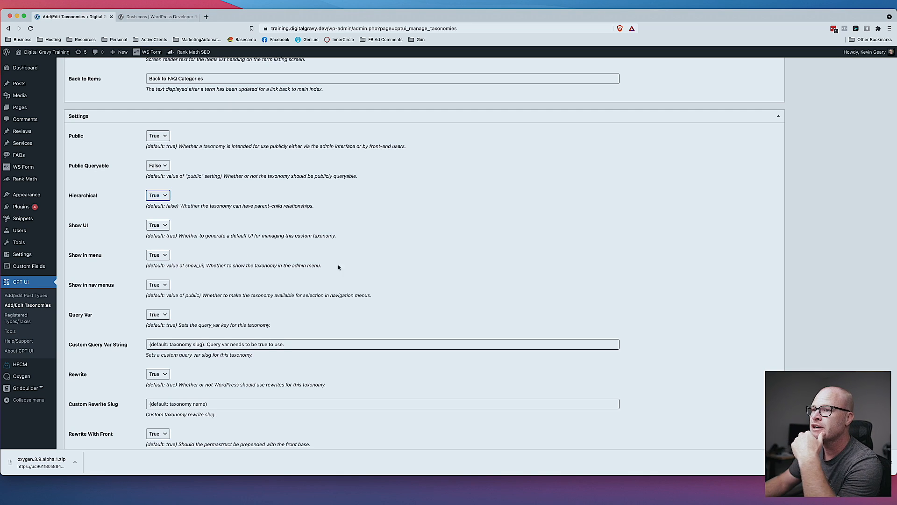
scroll(243, 321, down, 5)
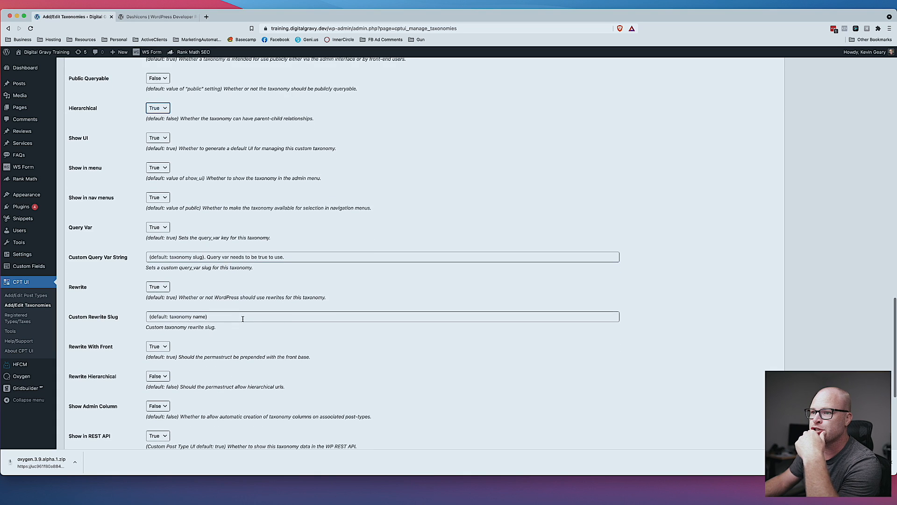
scroll(243, 321, down, 8)
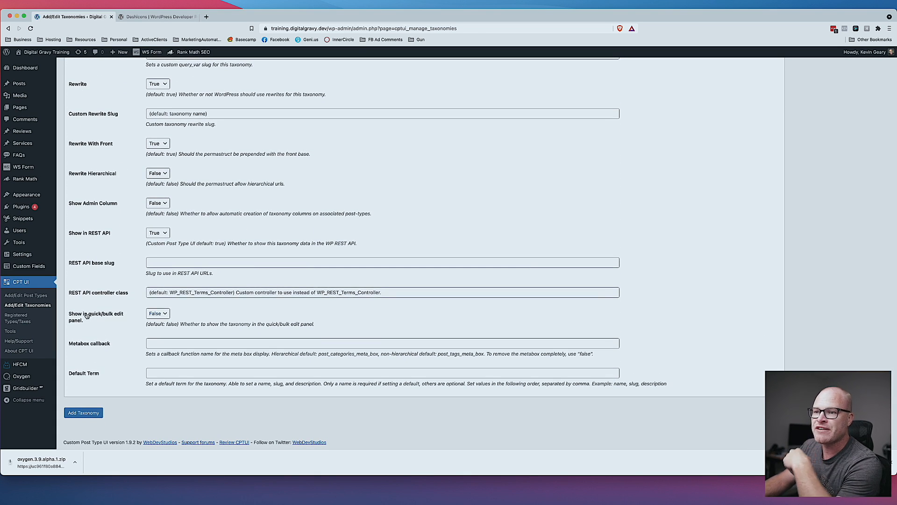
click(160, 316)
click(162, 322)
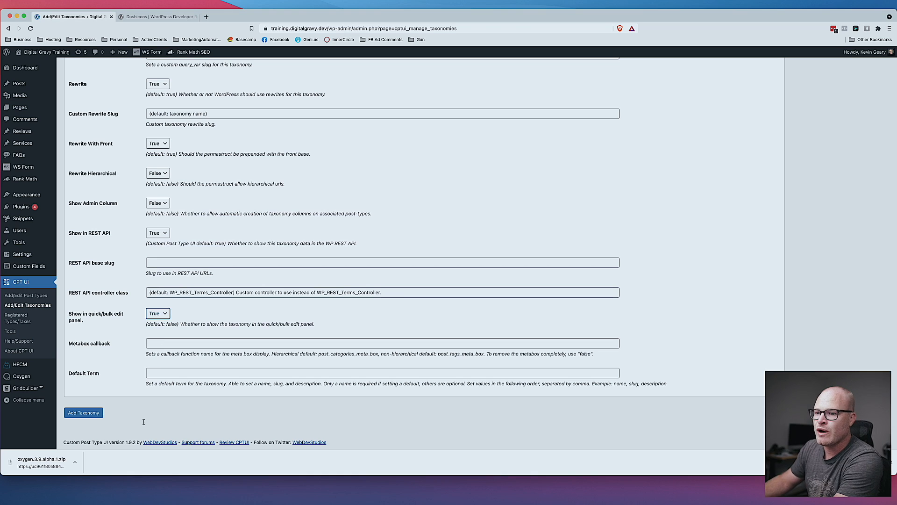
click(83, 413)
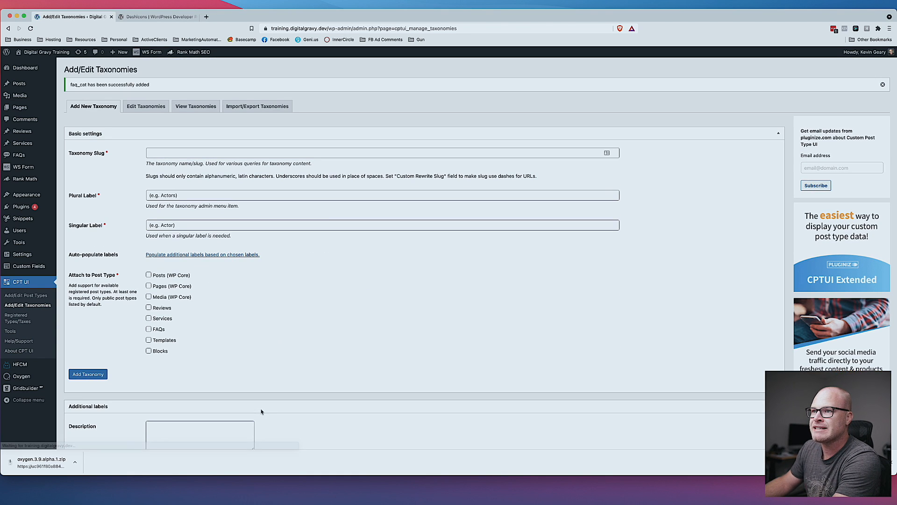
- Open the FAQ Categories management page and add a category named General FAQs
mouse_move(21, 155)
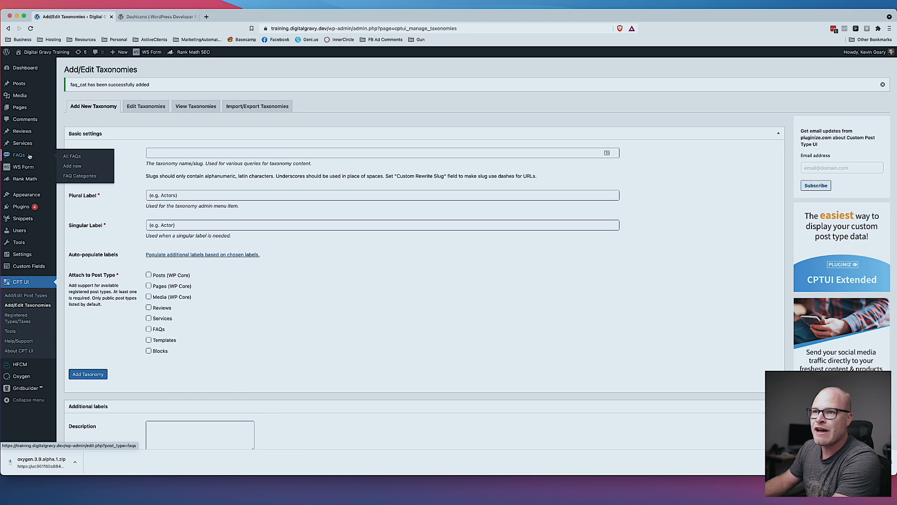
click(82, 176)
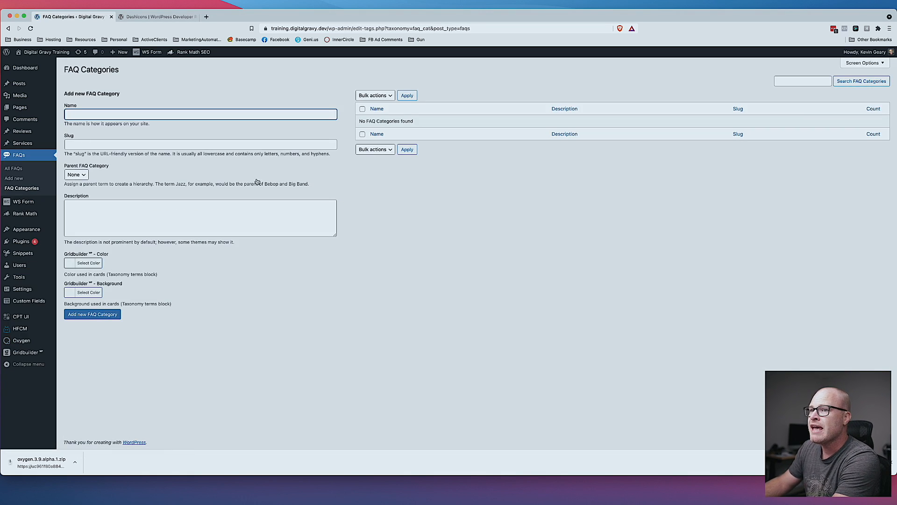
text(G)
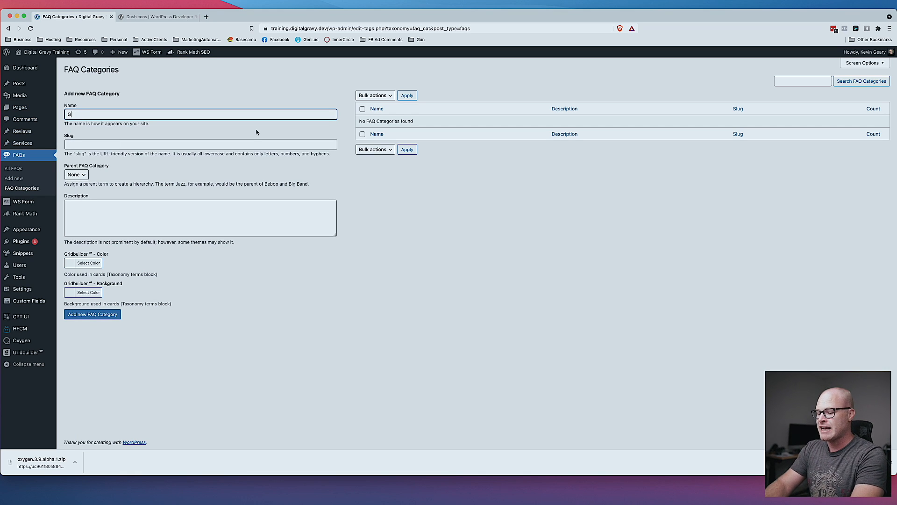
text(eneral FAQs)
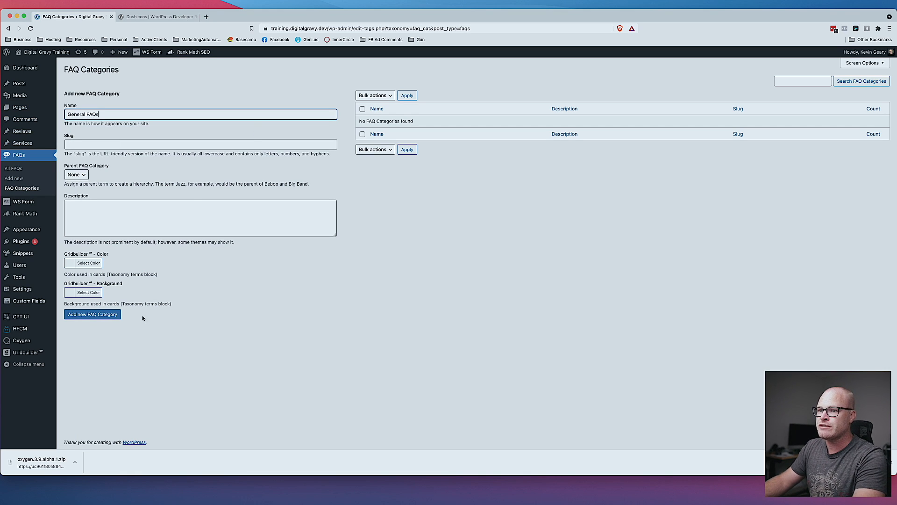
key(Return)
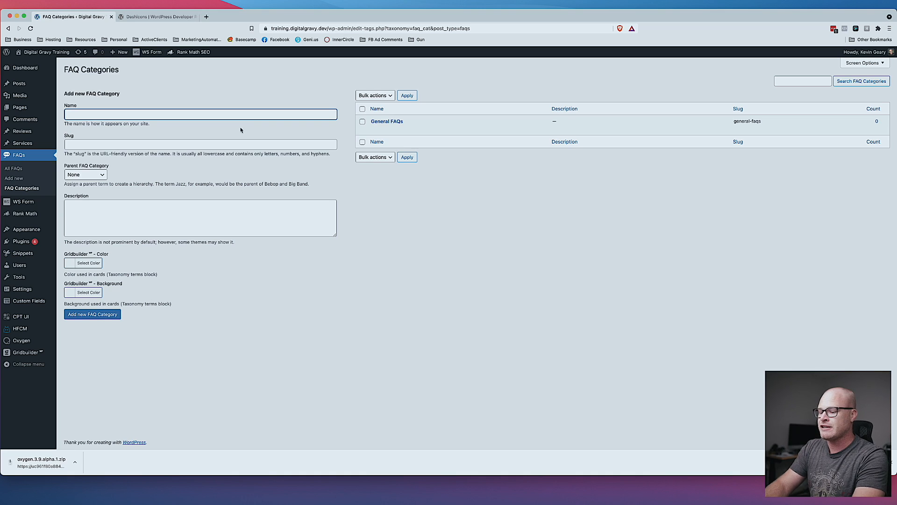
- Add a second FAQ category named Shipping FAQs
text(Shipping FAQs)
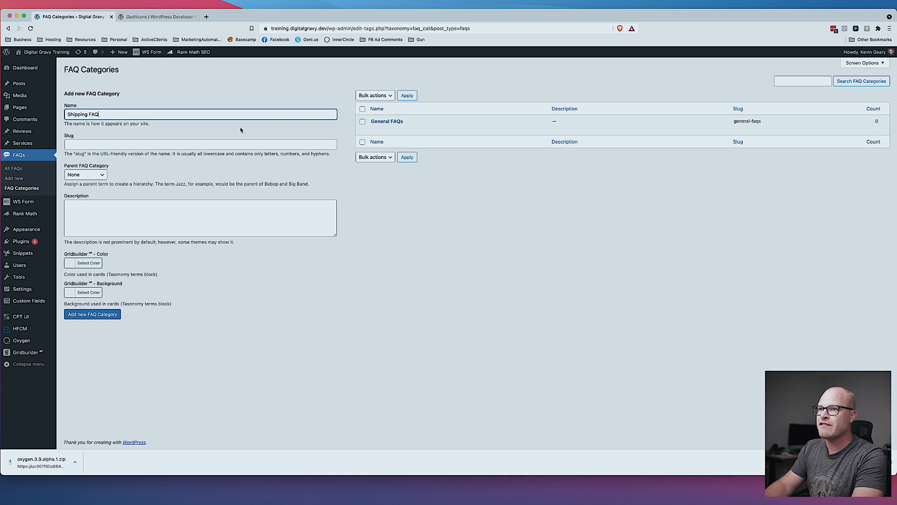
click(109, 318)
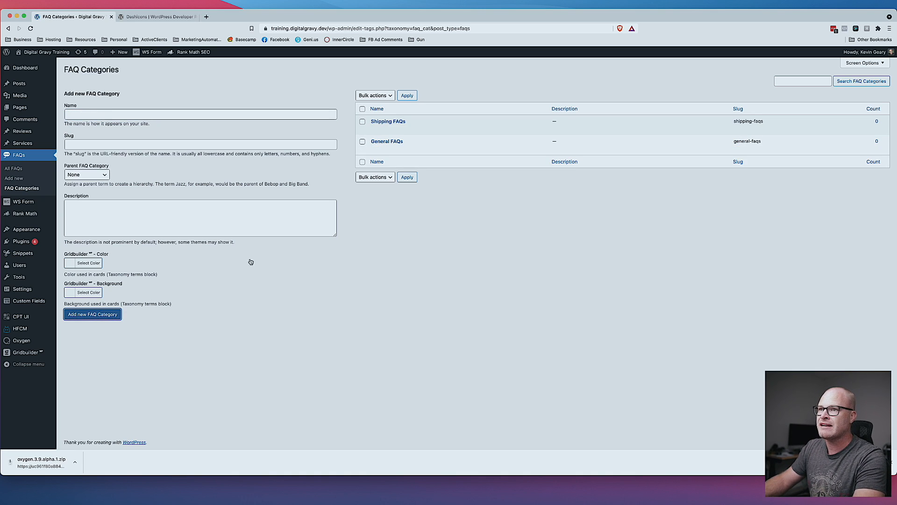
click(192, 116)
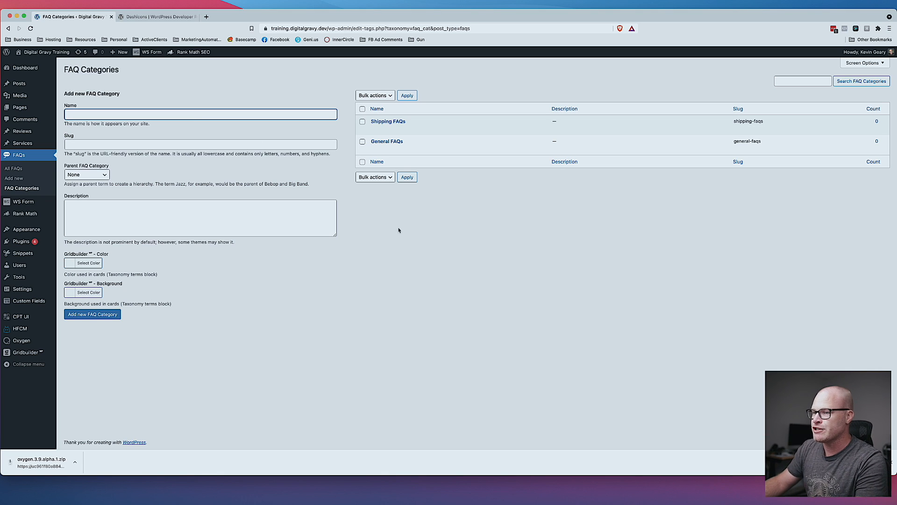
click(444, 213)
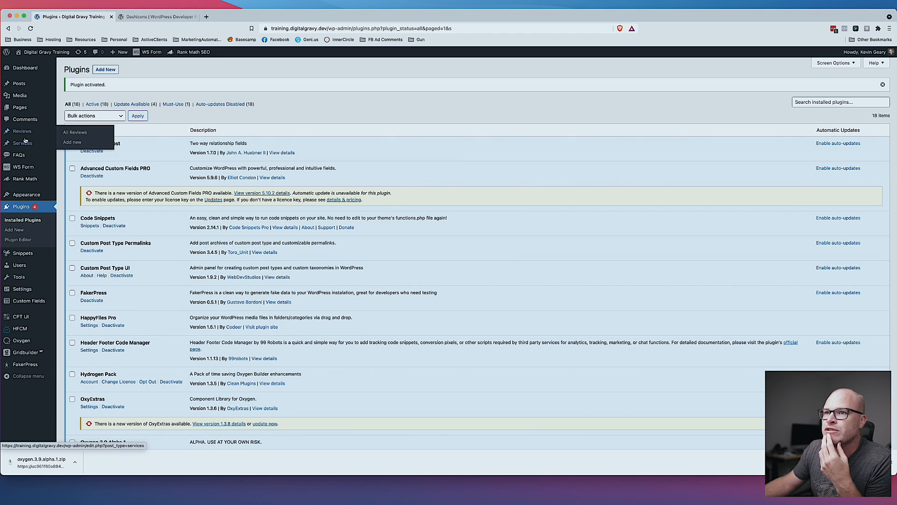
- Start a new FAQ entry and try assigning the General FAQs and Shipping FAQs categories, clearing both again
click(19, 155)
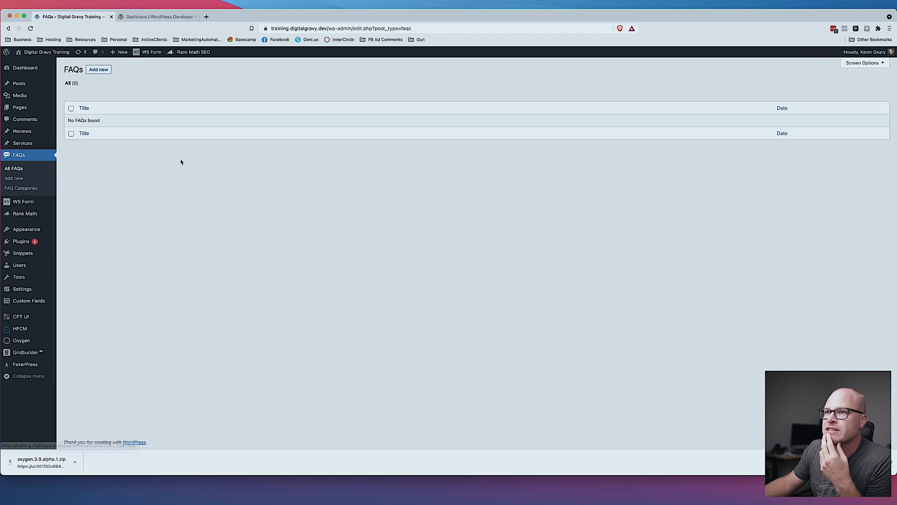
click(97, 70)
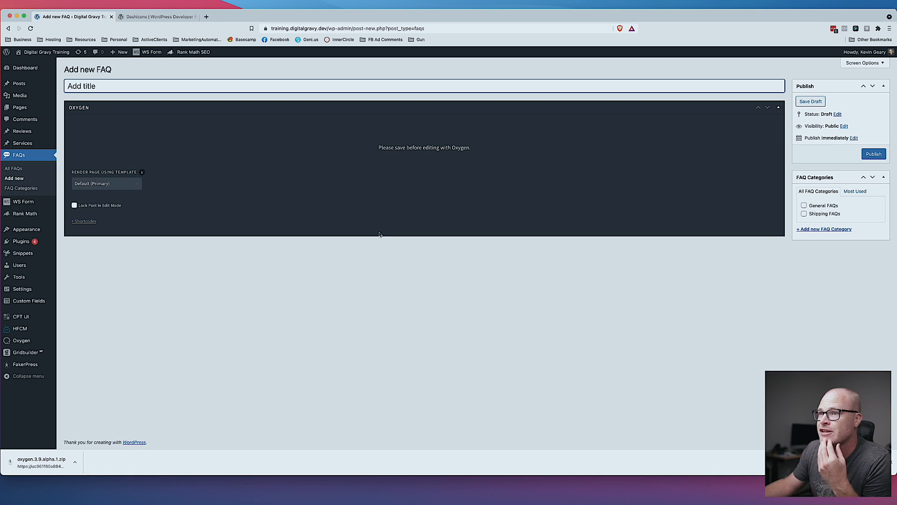
click(810, 214)
click(812, 206)
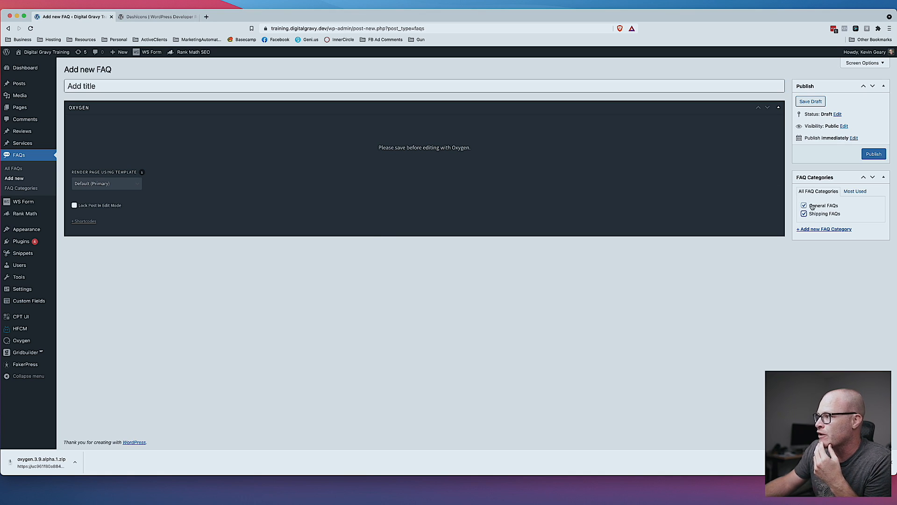
click(812, 207)
click(811, 214)
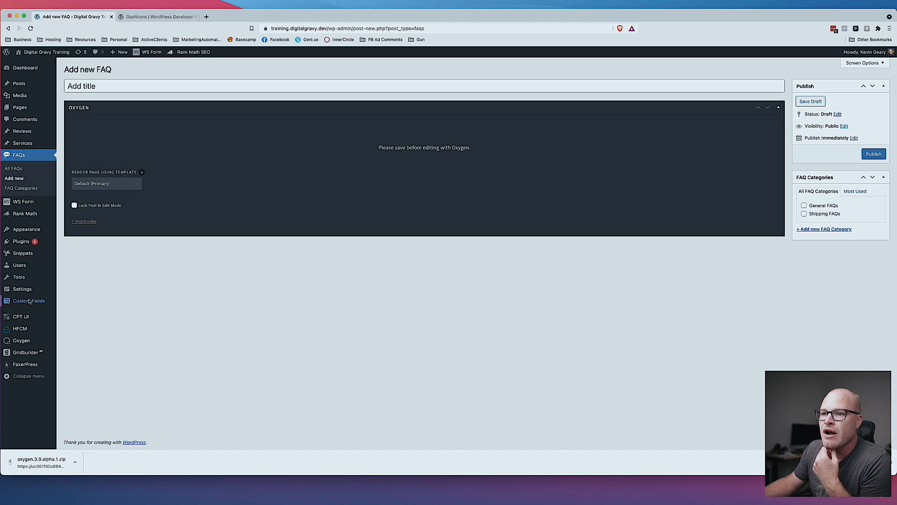
- Create a custom field group titled FAQs with its location rule set to Post Type is equal to FAQ
mouse_move(33, 301)
click(68, 310)
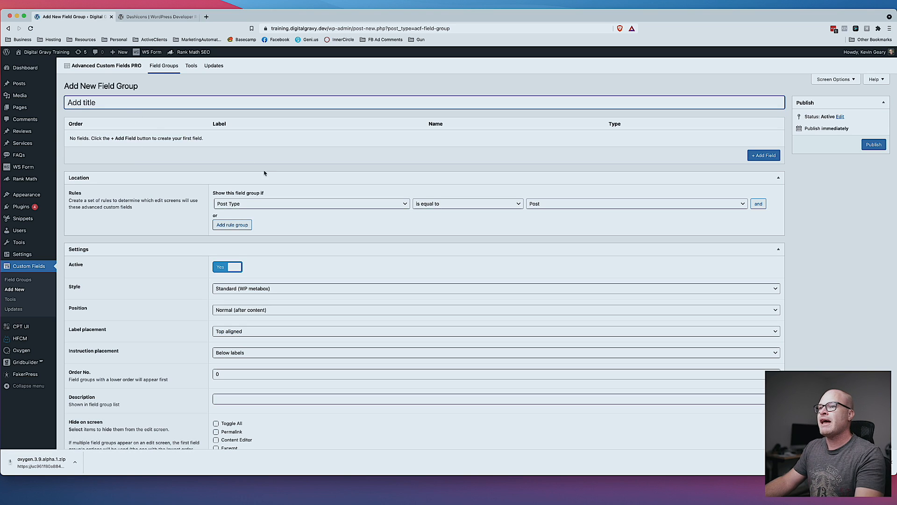
text(FAQ)
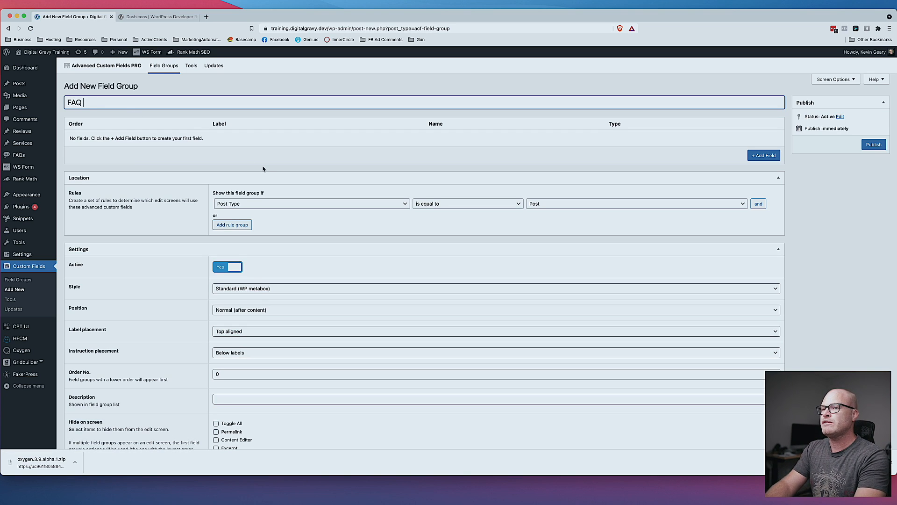
text(s)
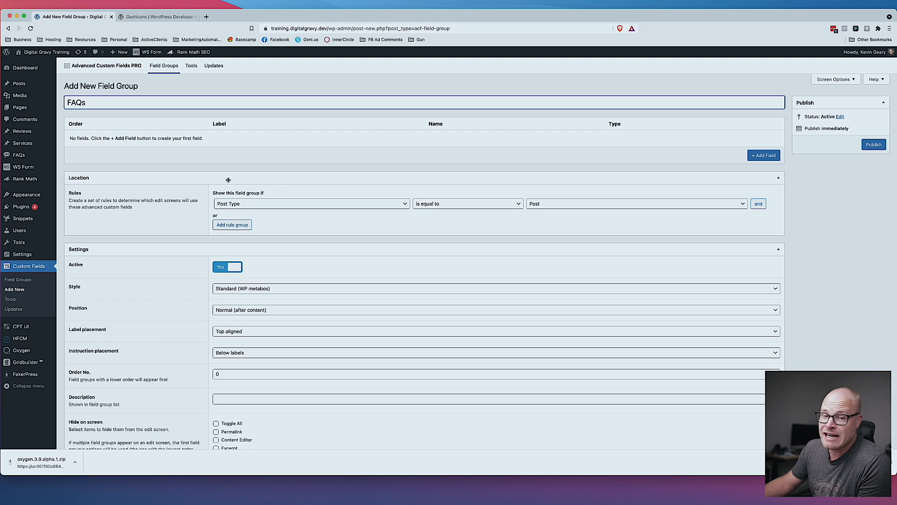
click(567, 207)
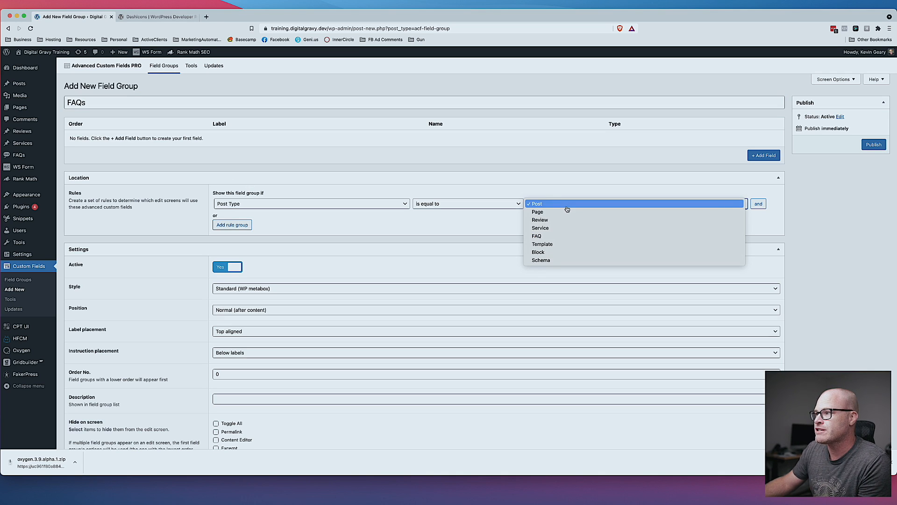
click(537, 236)
click(545, 204)
click(546, 202)
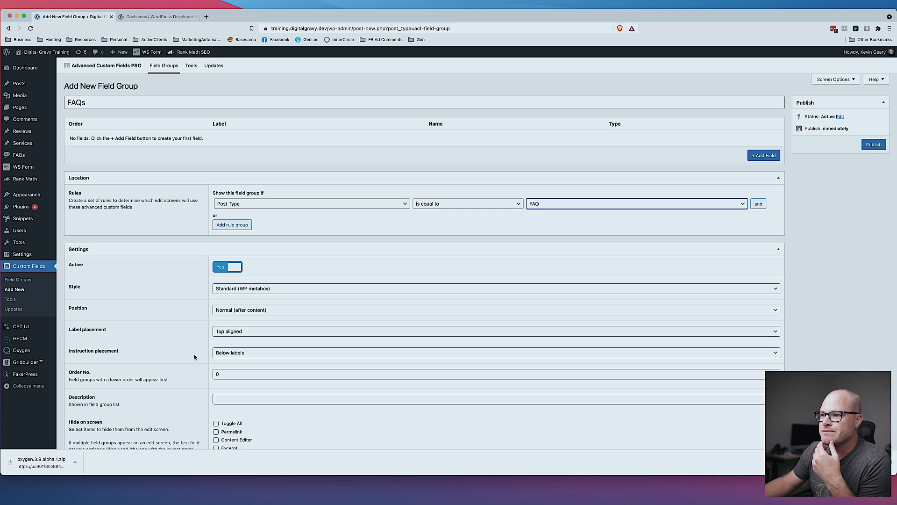
- Add a Text field labelled FAQ Question to the FAQs field group
click(764, 155)
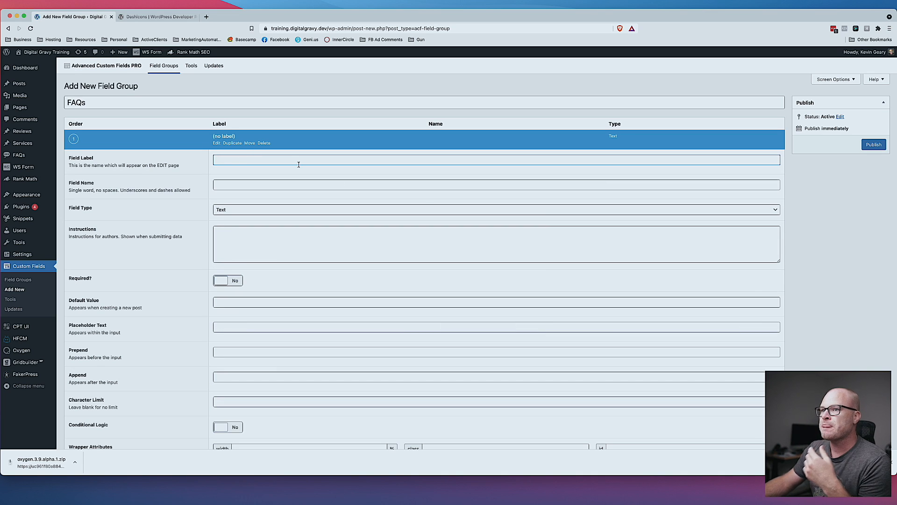
text(FAQ Question)
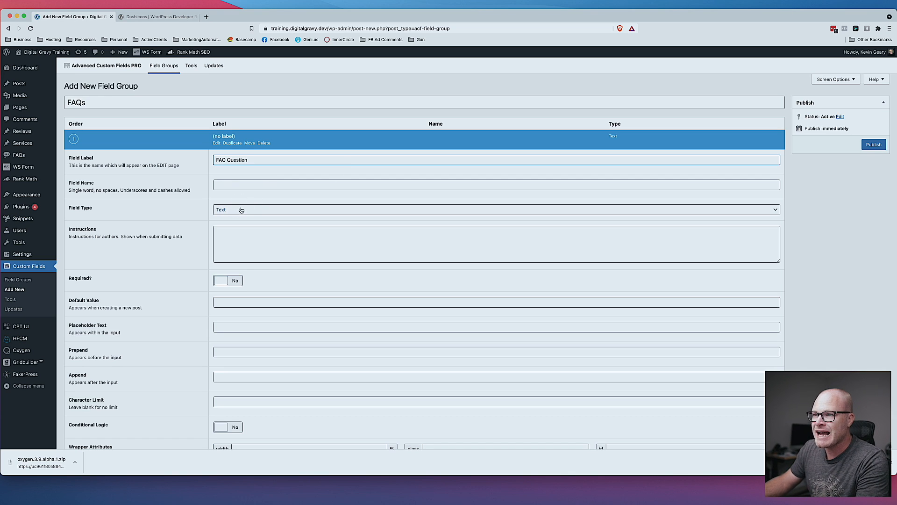
scroll(302, 281, down, 3)
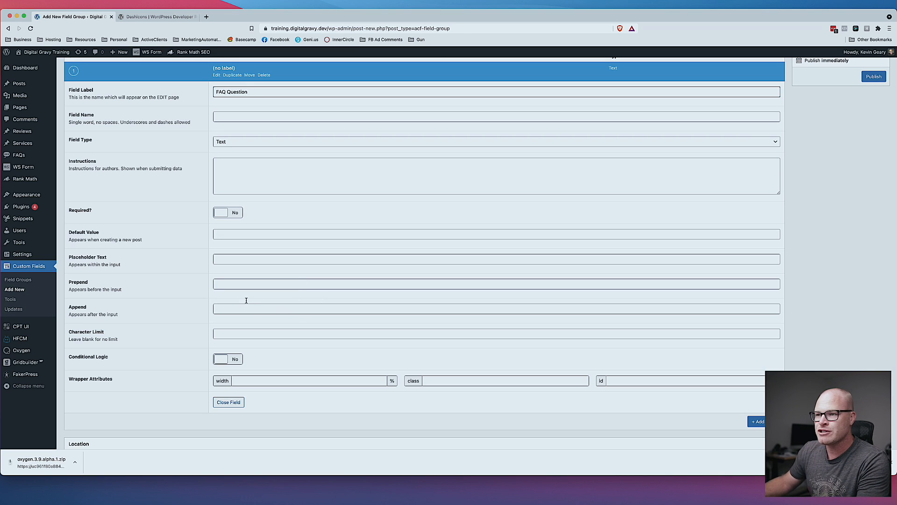
click(200, 322)
- Try a character limit of 160 on the FAQ Question field and clear it again
click(215, 333)
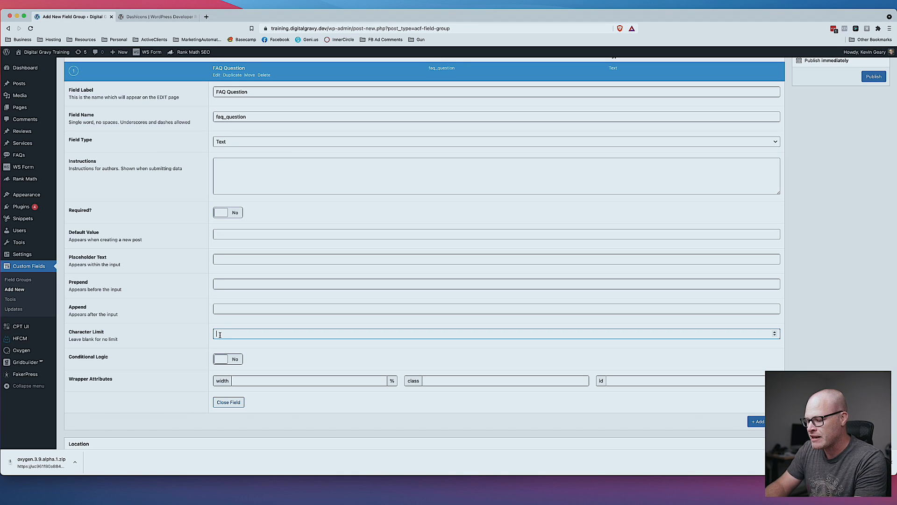
click(203, 340)
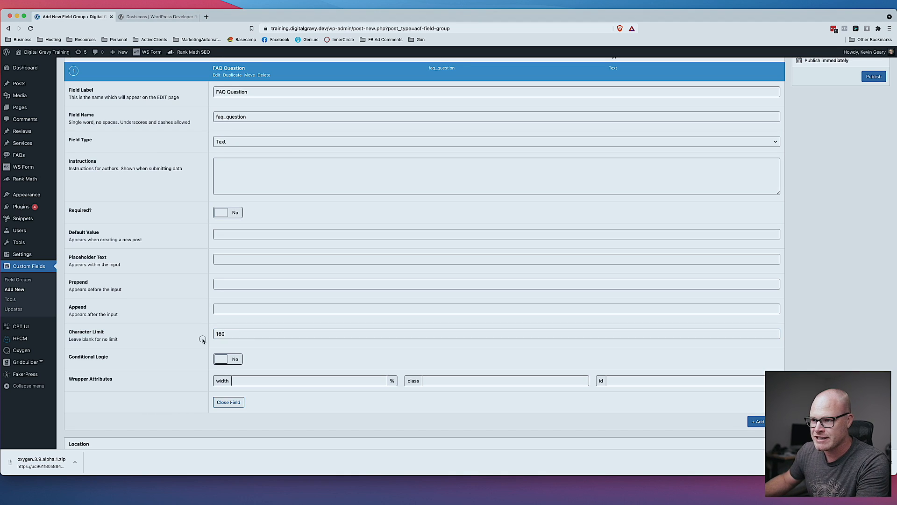
double_click(257, 336)
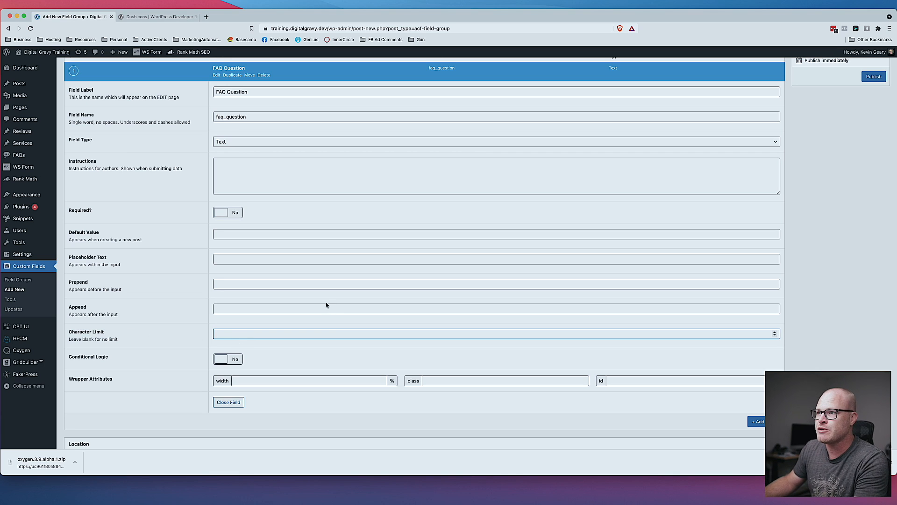
- Collapse the FAQ Question field and add a second field labelled FAQ Answer with the field type Text Area
scroll(326, 304, up, 2)
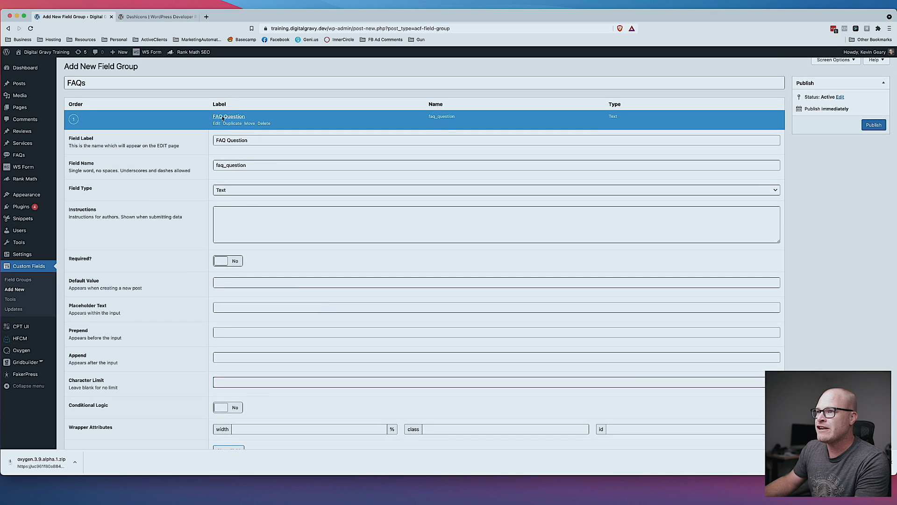
click(216, 122)
click(760, 140)
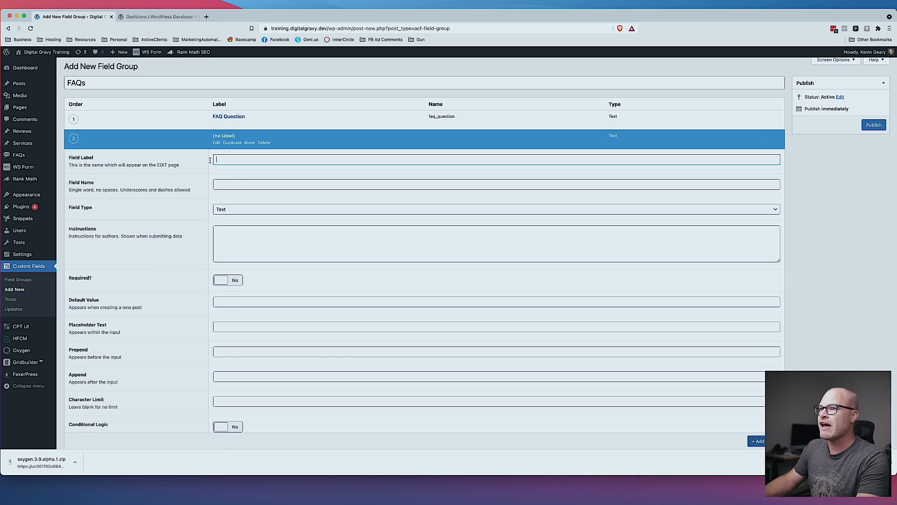
text(FAQ Answer)
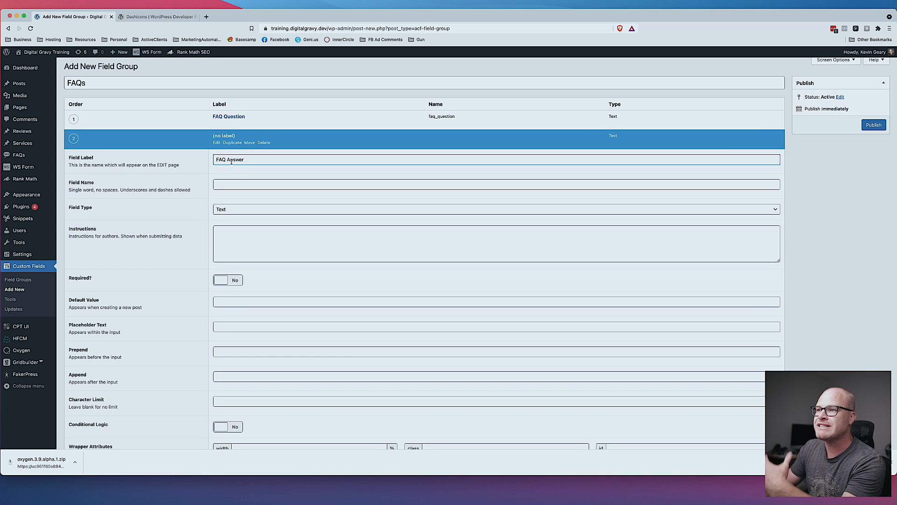
click(236, 209)
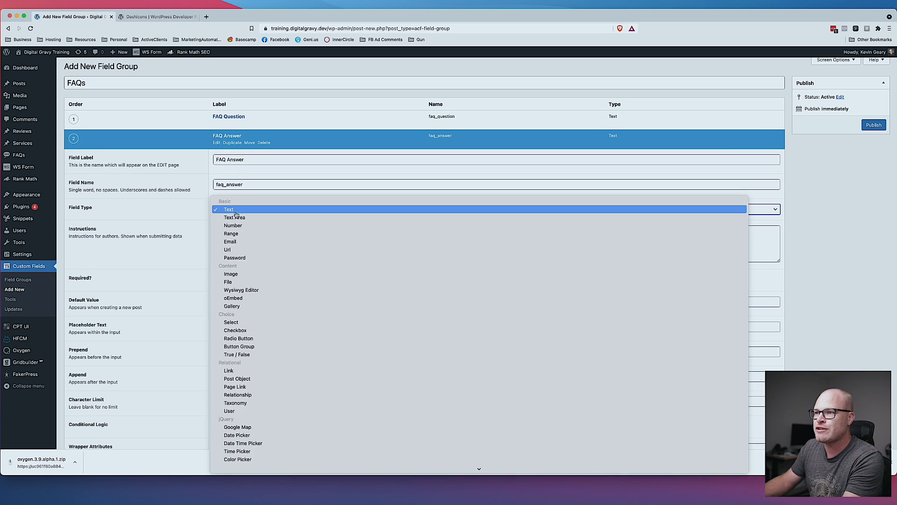
click(237, 218)
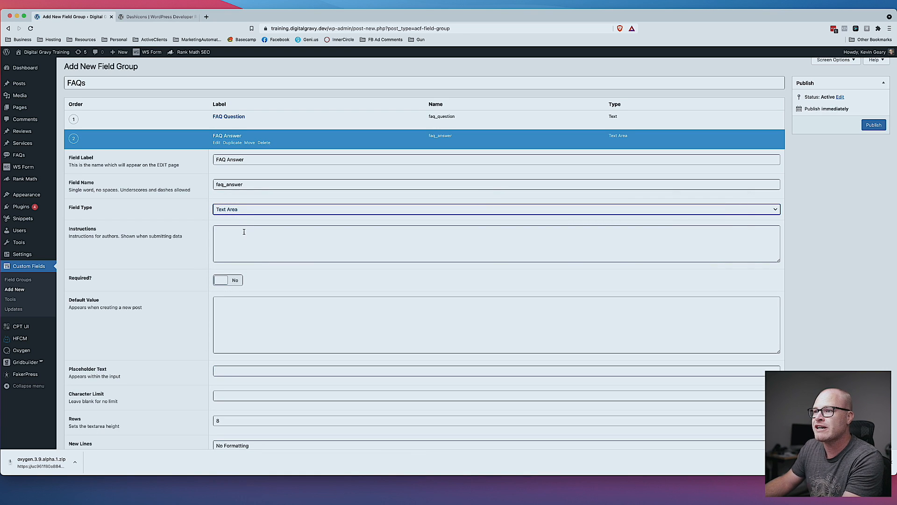
scroll(244, 262, down, 3)
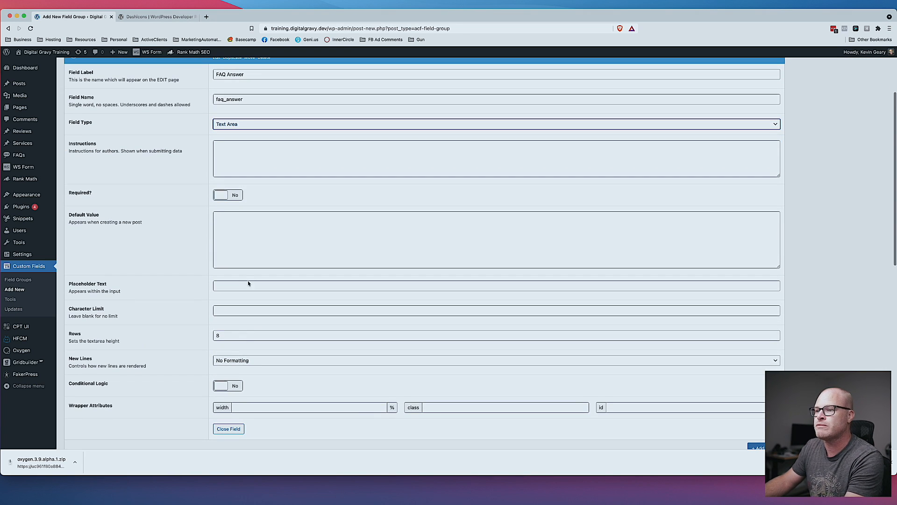
- Set the FAQ Answer field's rows to 4, keep new lines at No Formatting, and collapse the field
click(241, 339)
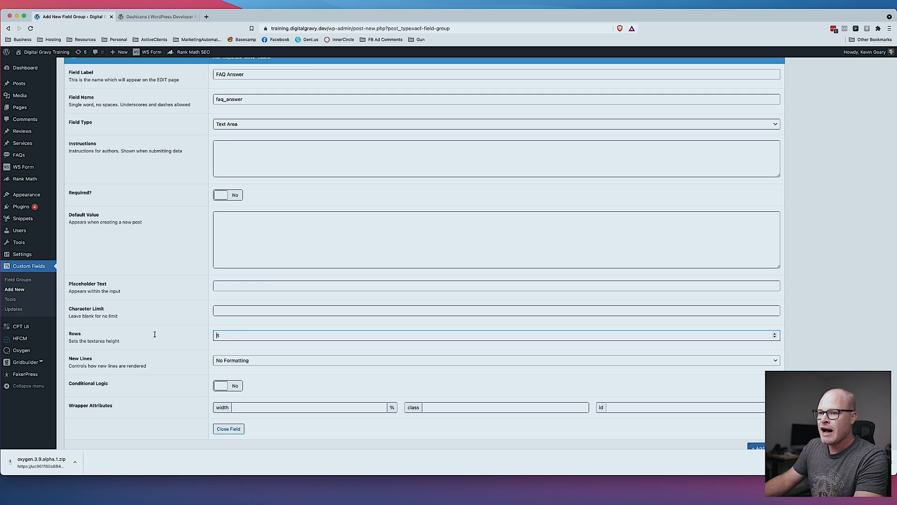
double_click(223, 335)
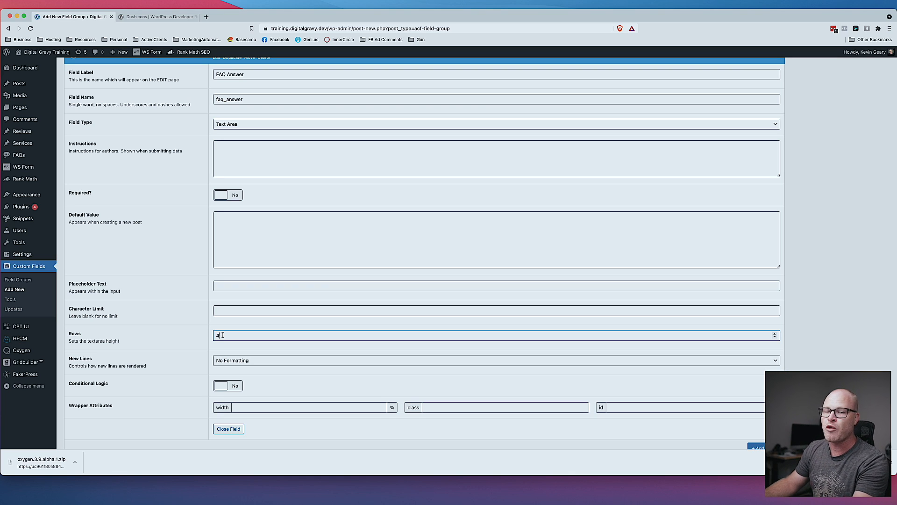
scroll(209, 360, down, 1)
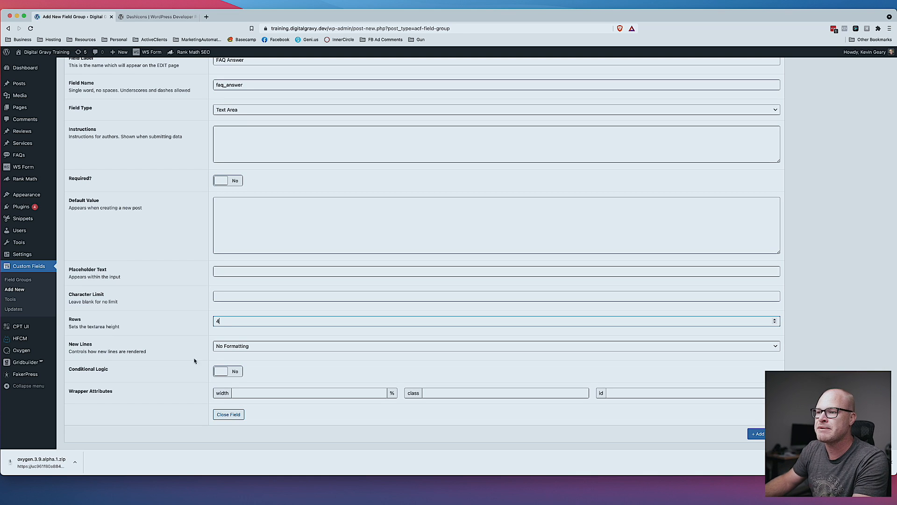
click(235, 297)
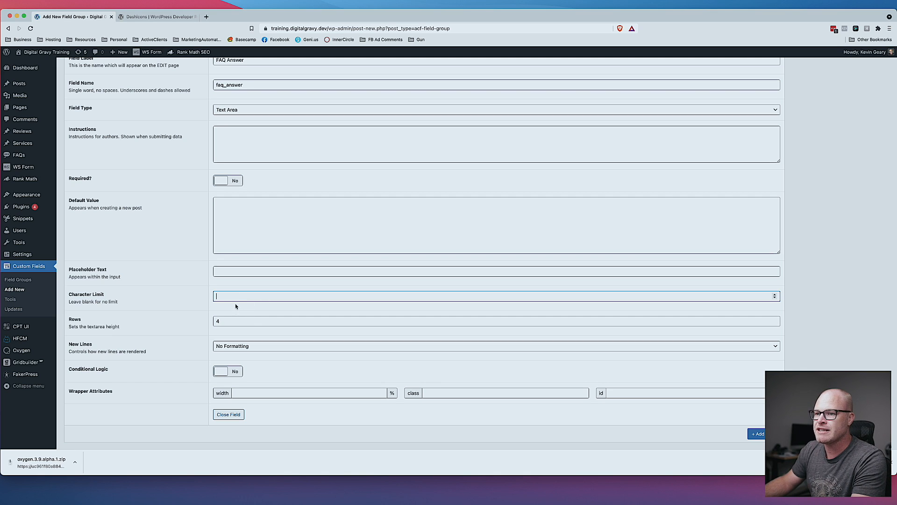
click(271, 346)
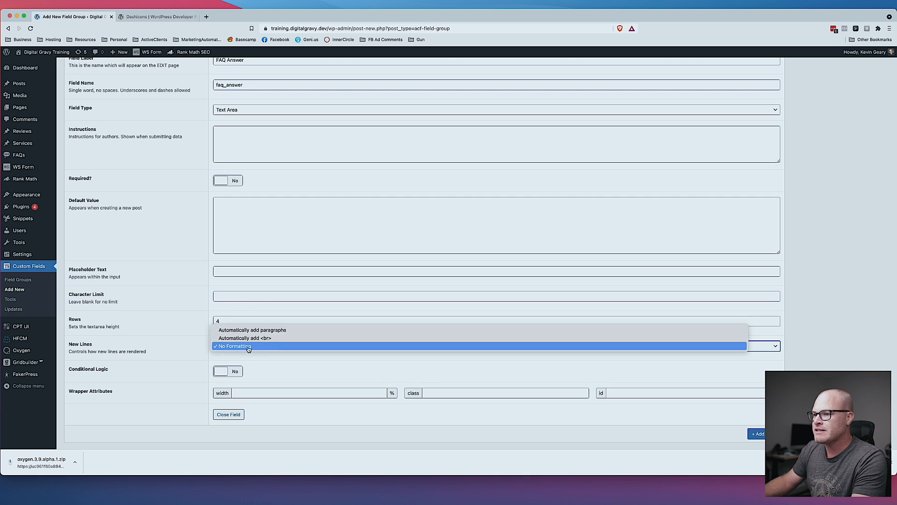
click(182, 348)
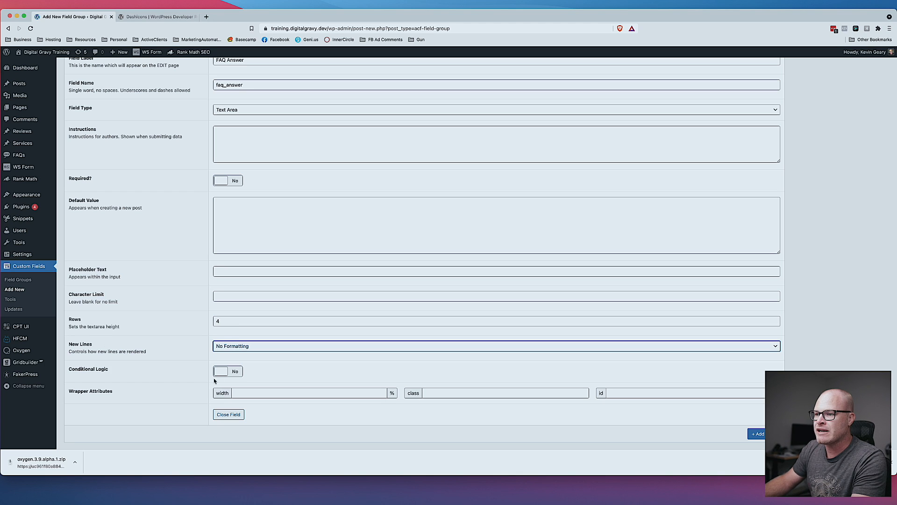
scroll(355, 393, up, 5)
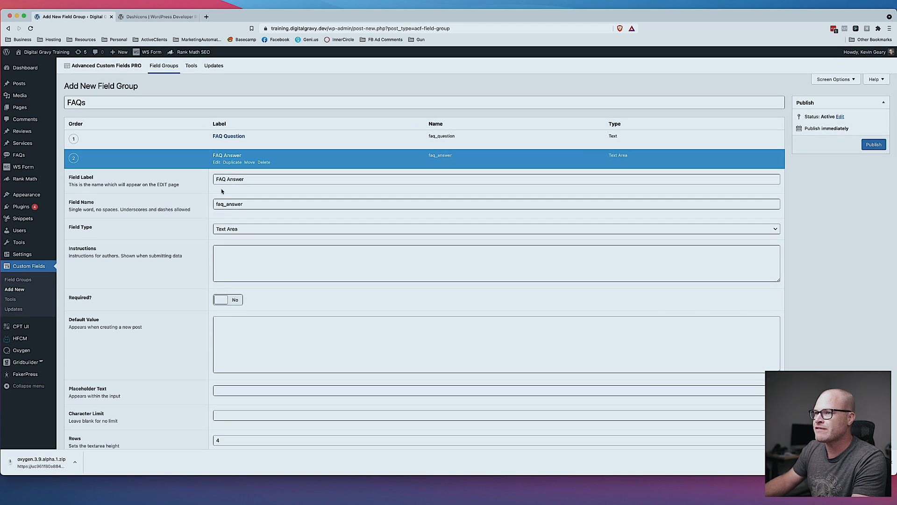
click(227, 156)
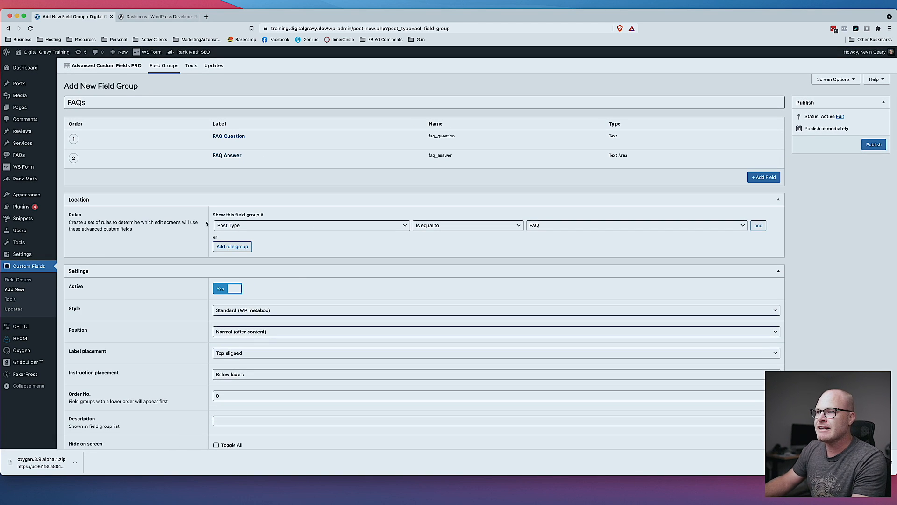
- Set the FAQs field group's position to High (after title) and publish the group
scroll(357, 286, down, 5)
scroll(342, 273, up, 2)
right_click(307, 243)
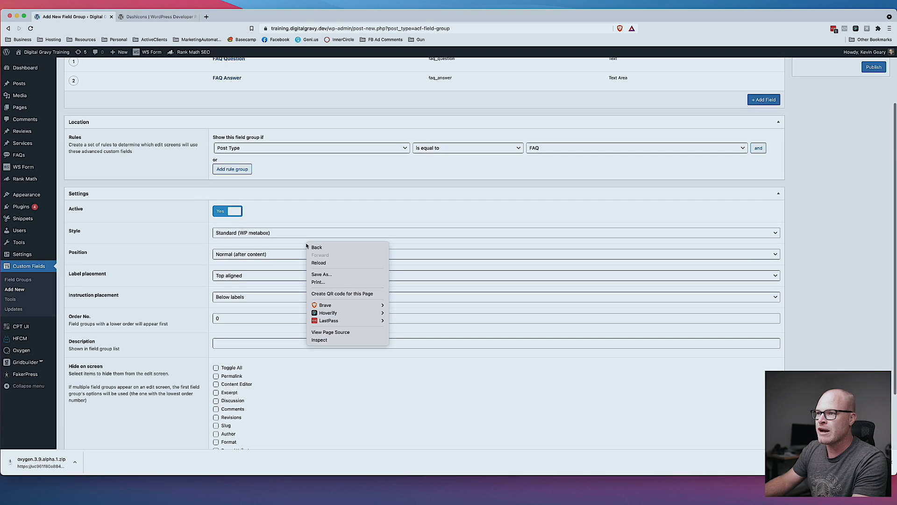
click(311, 212)
scroll(310, 212, down, 3)
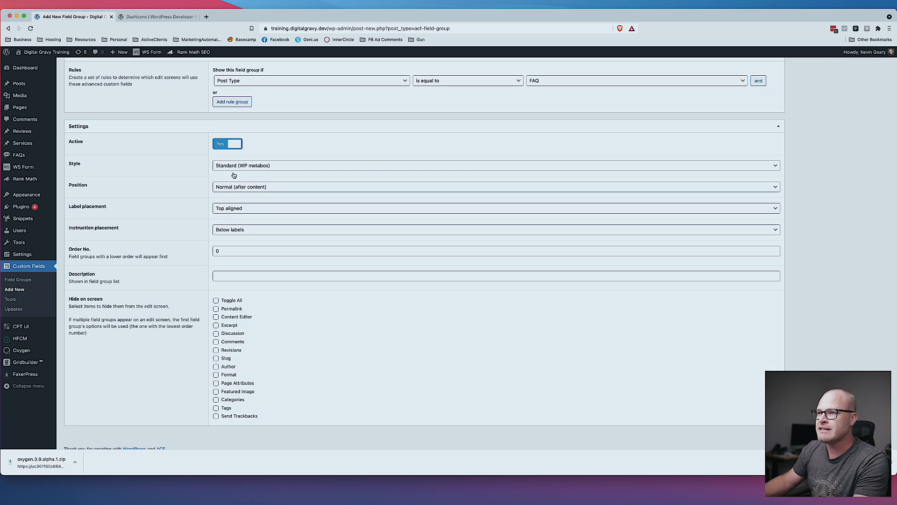
click(244, 187)
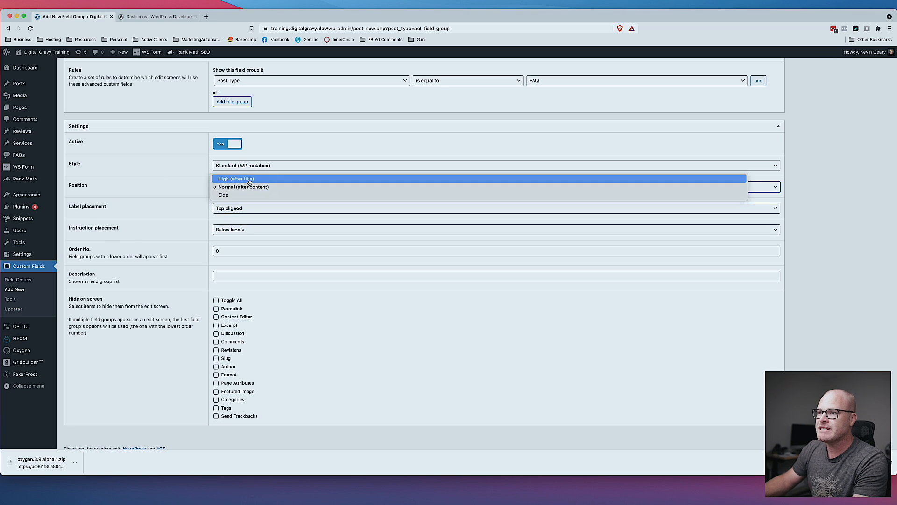
click(250, 180)
scroll(173, 70, up, 1)
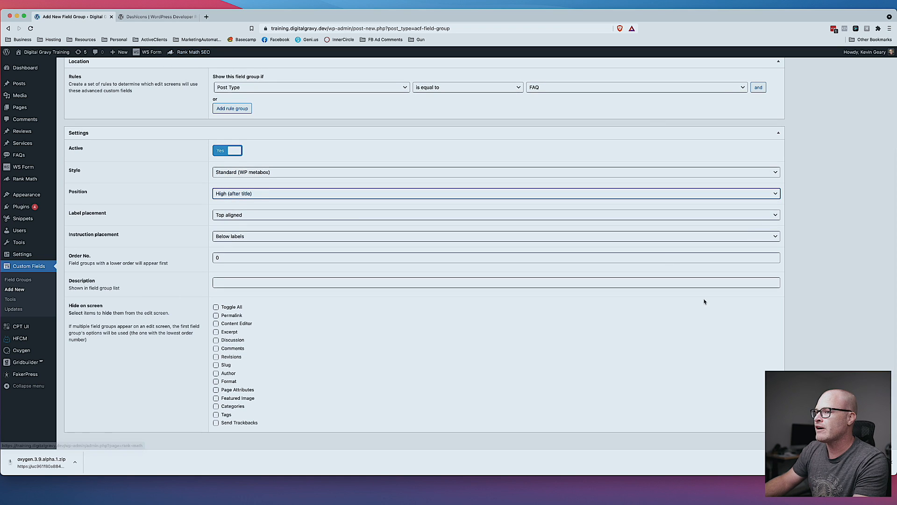
scroll(704, 301, down, 1)
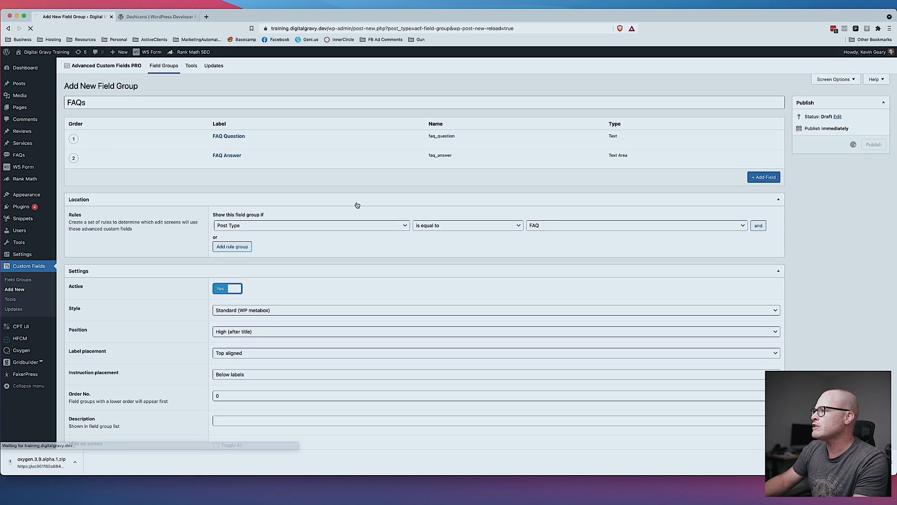
- Start a new entry in the FAQs post type and check its question and answer fields
click(18, 155)
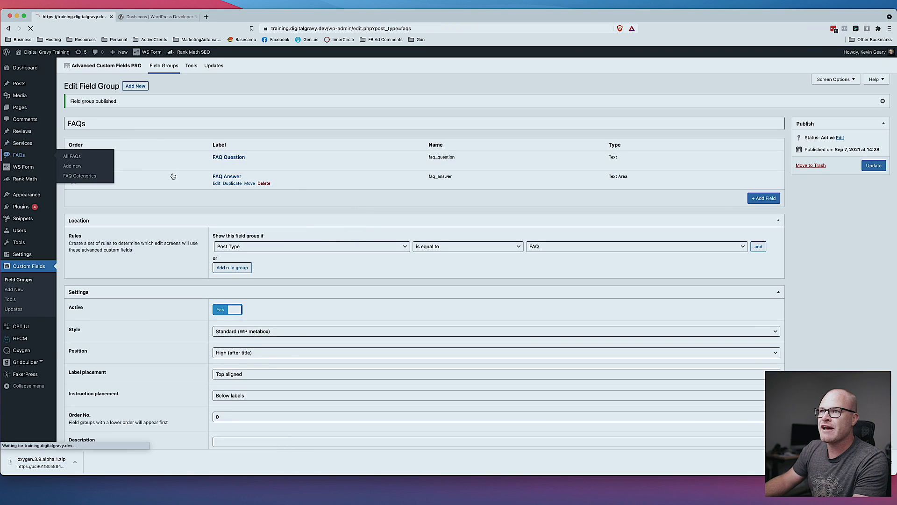
click(98, 69)
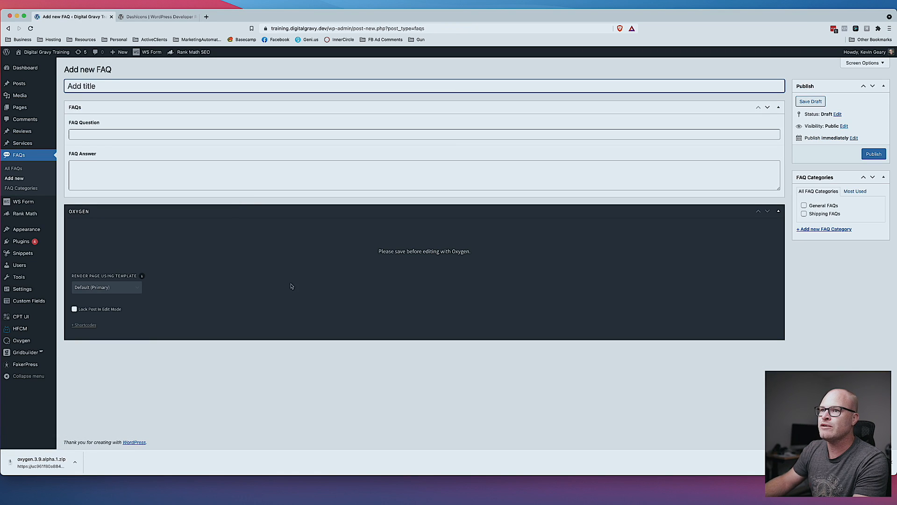
click(82, 135)
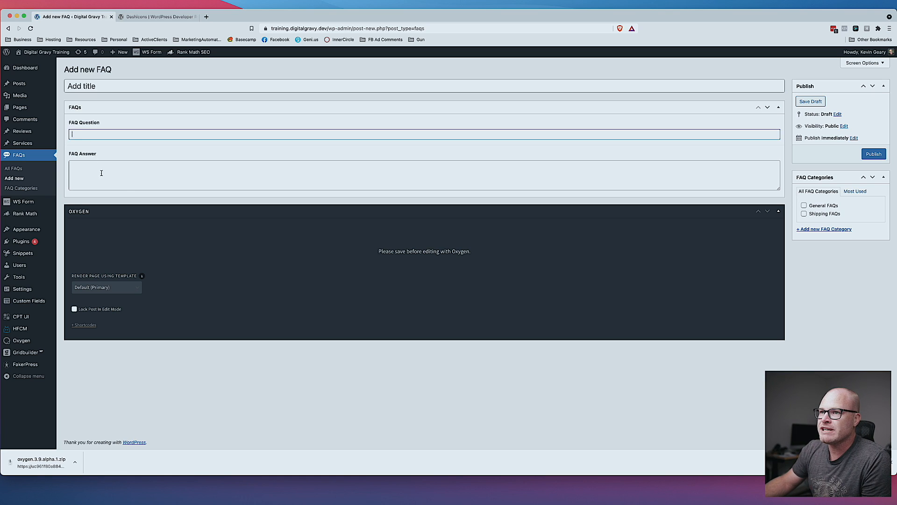
click(101, 178)
- Try assigning the General FAQs and Shipping FAQs categories to the new FAQ and clear both again
click(813, 206)
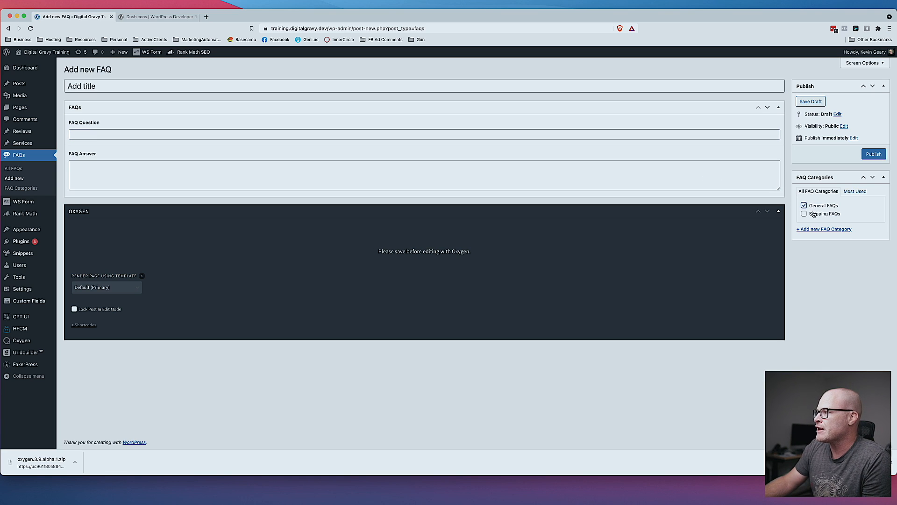
click(814, 214)
click(814, 206)
click(814, 214)
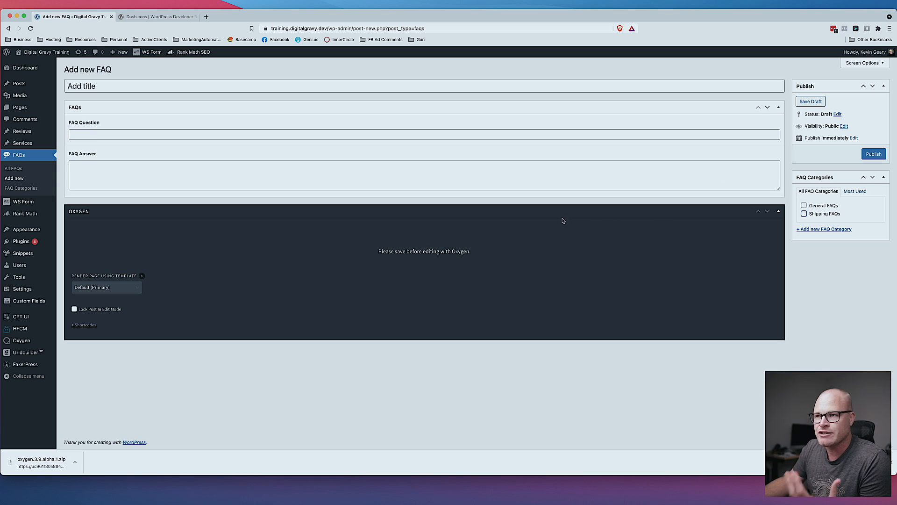
- Title the new FAQ "This is a sample question"
click(185, 92)
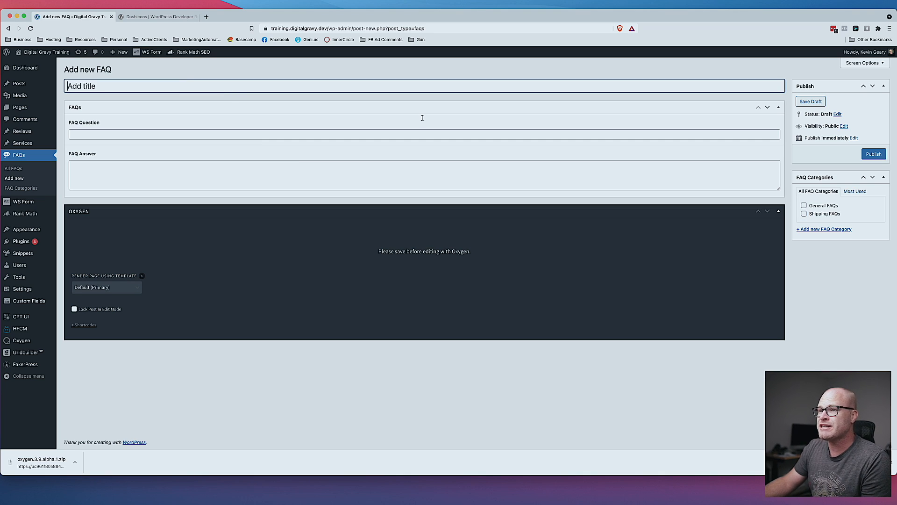
text(This is a )
text(sample question)
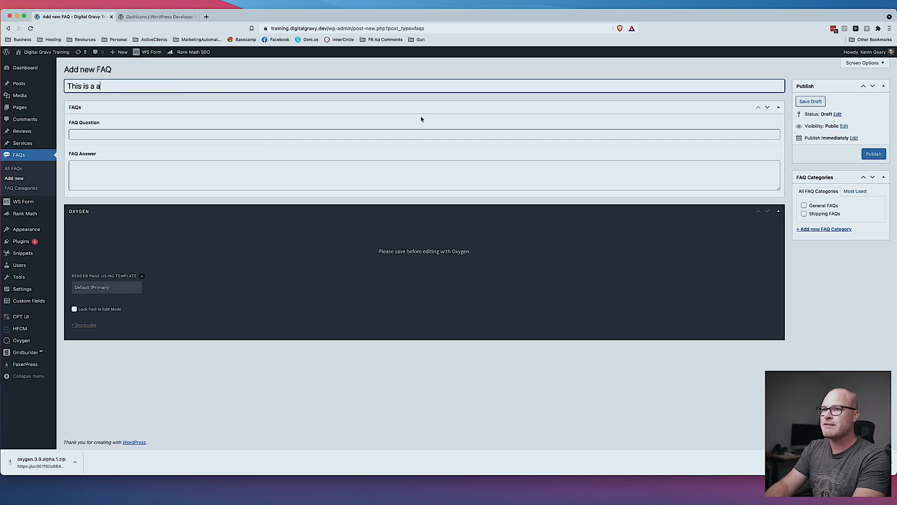
- Copy the placeholder paragraph from loremipsum.io in a new browser tab and paste it into the new FAQ's FAQ Answer field
key(Return)
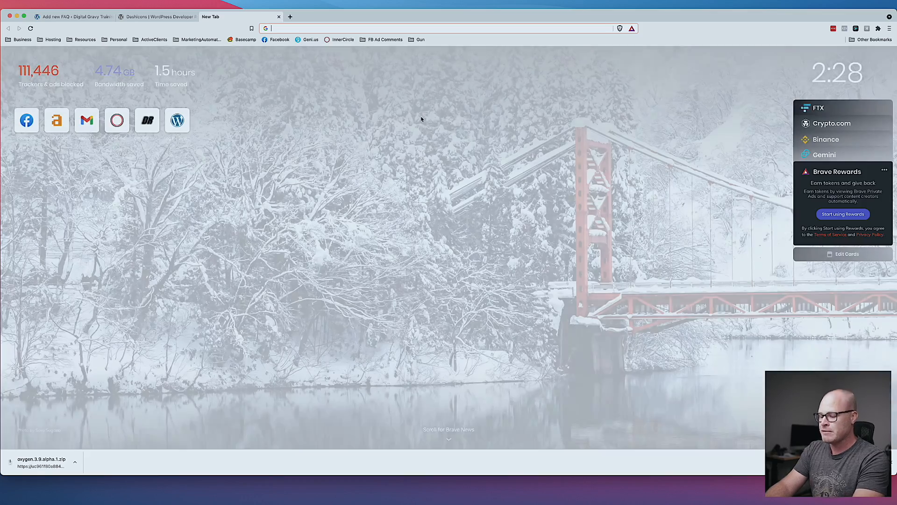
text(loremipsum.io)
key(Return)
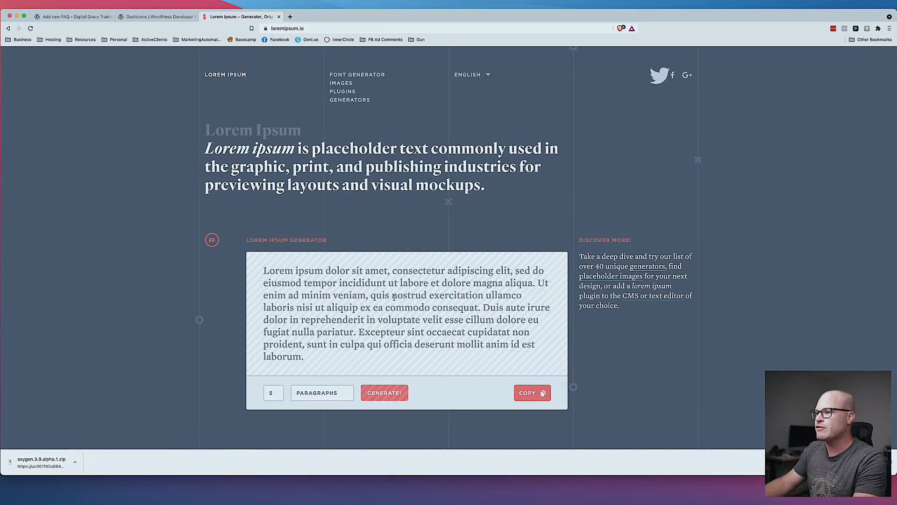
click(393, 290)
key(super+c)
click(75, 17)
click(138, 172)
key(super+v)
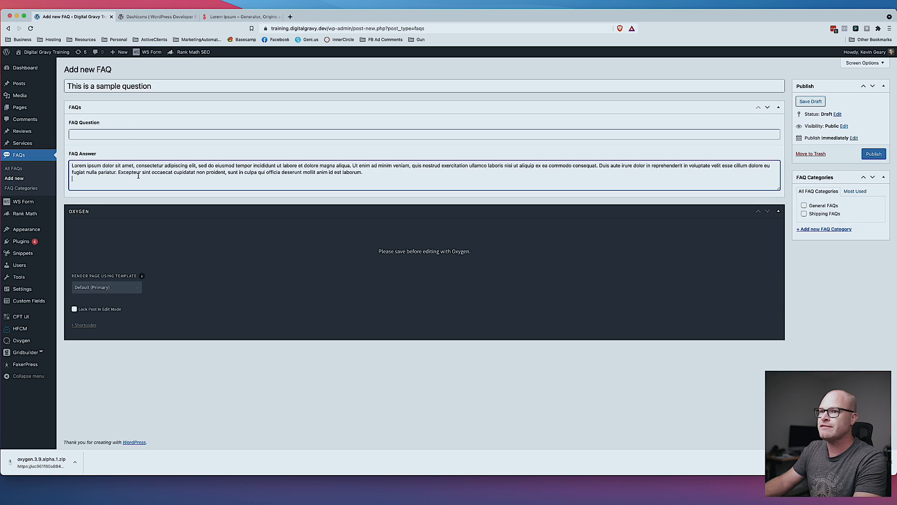
triple_click(169, 86)
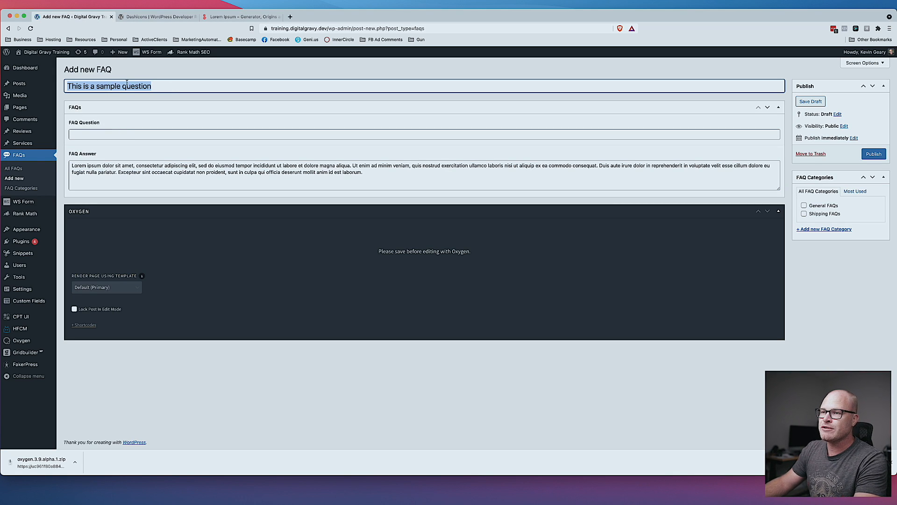
click(172, 72)
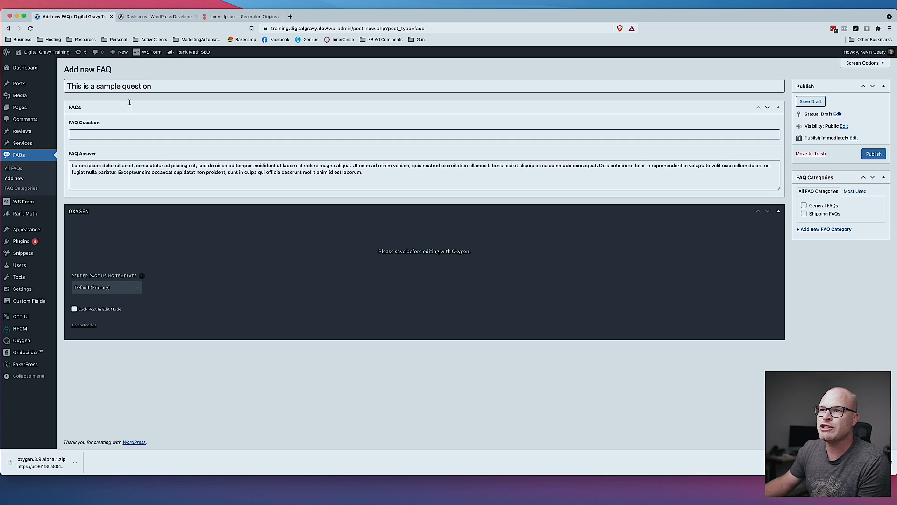
triple_click(206, 92)
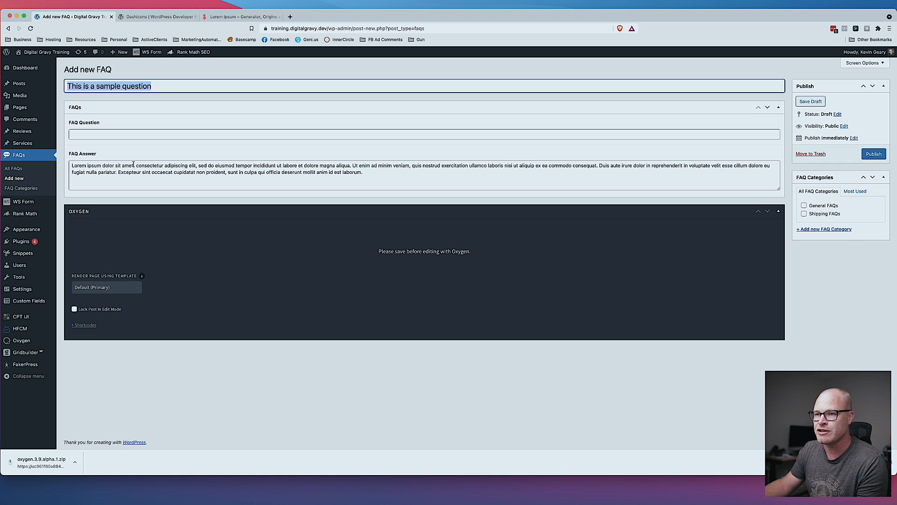
double_click(159, 86)
click(158, 123)
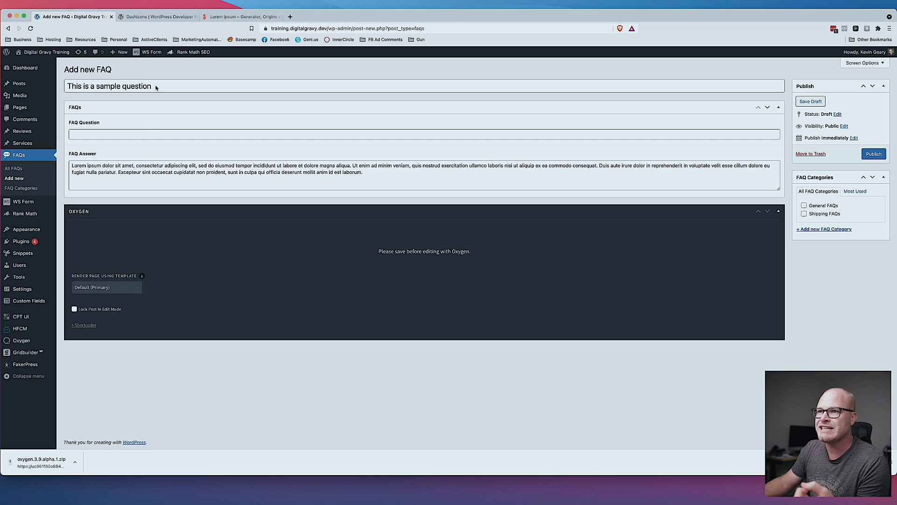
click(156, 88)
click(149, 132)
click(145, 139)
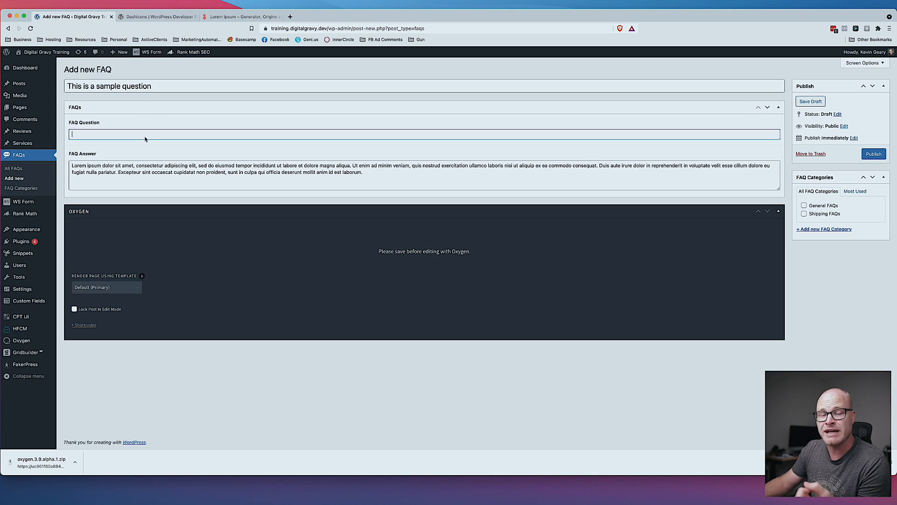
click(147, 88)
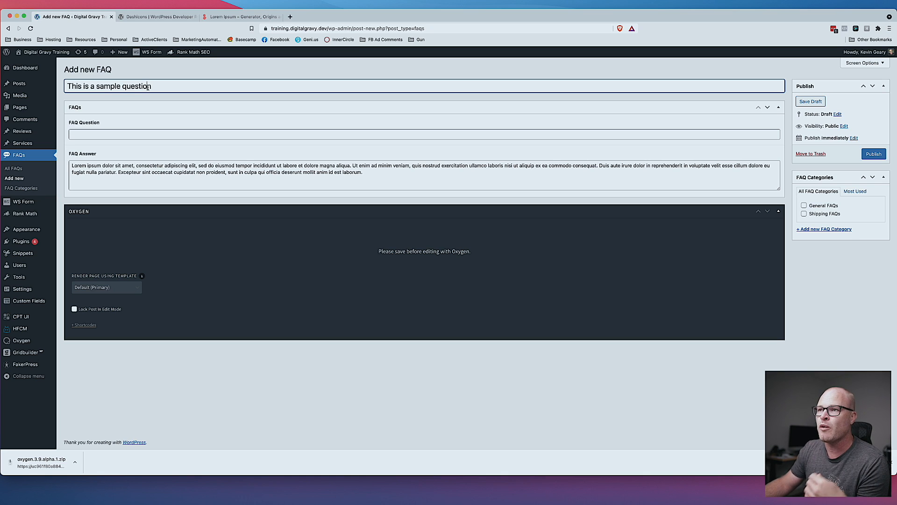
- Replace the new FAQ's title with "Product A Question About XYZ"
triple_click(191, 88)
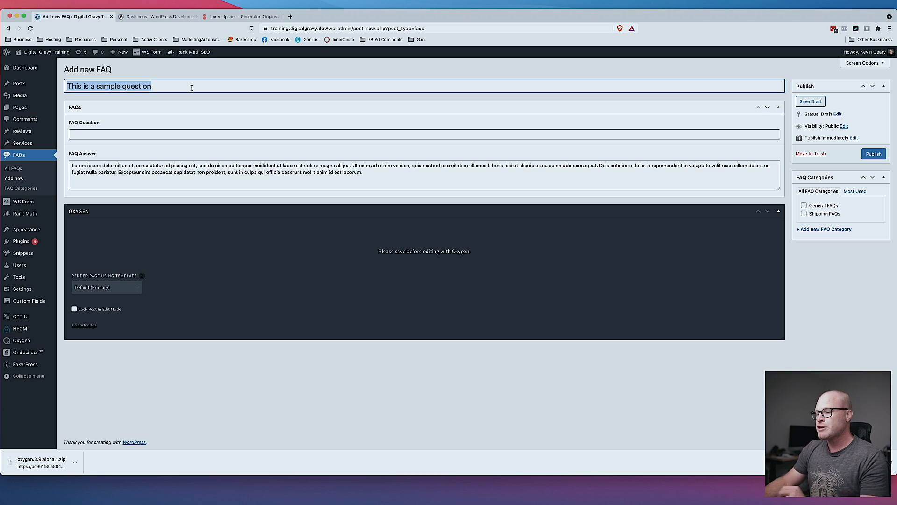
text(Q)
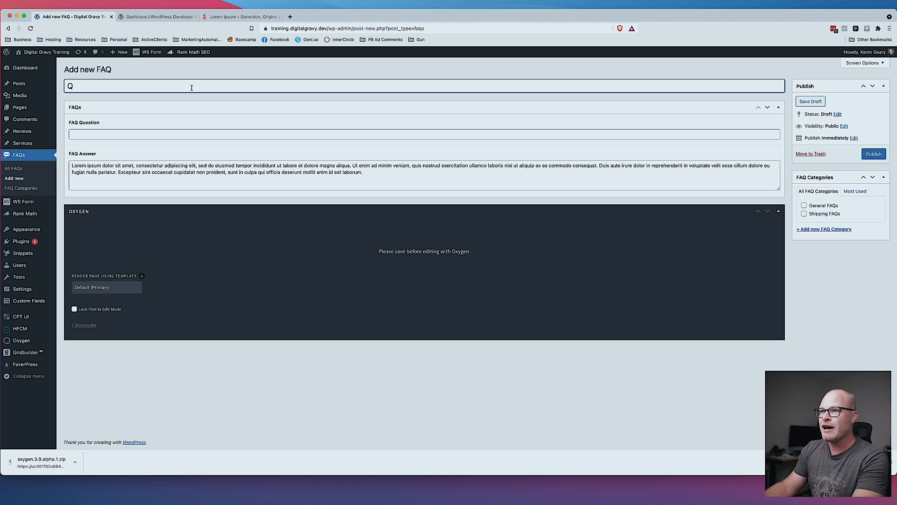
key(BackSpace)
text(Prod)
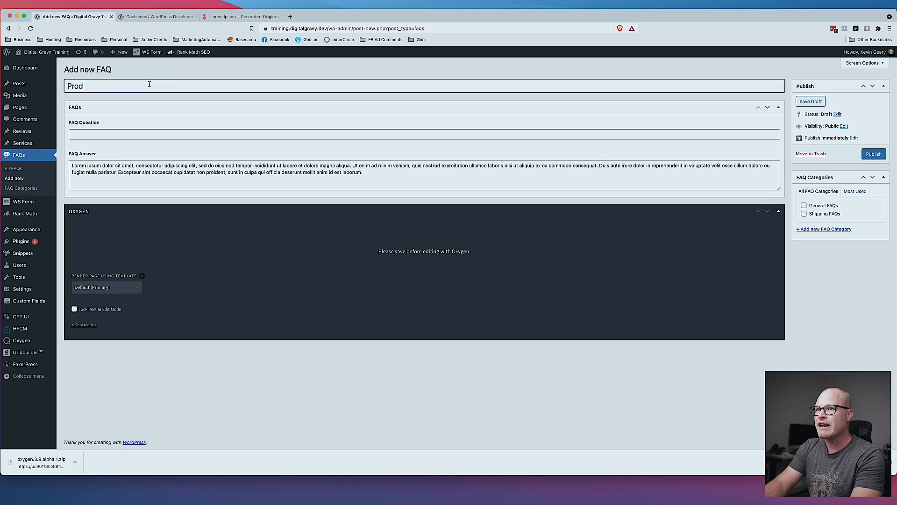
text(uct A Question )
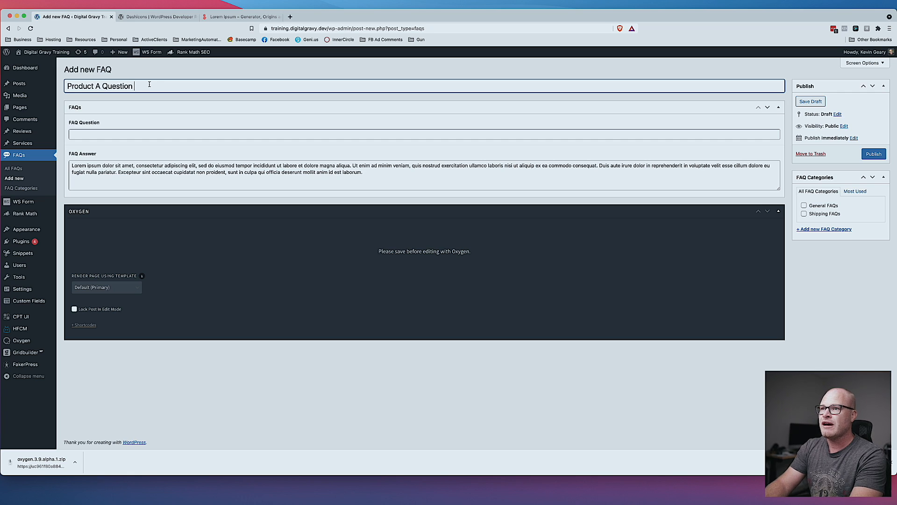
text(About XYZ)
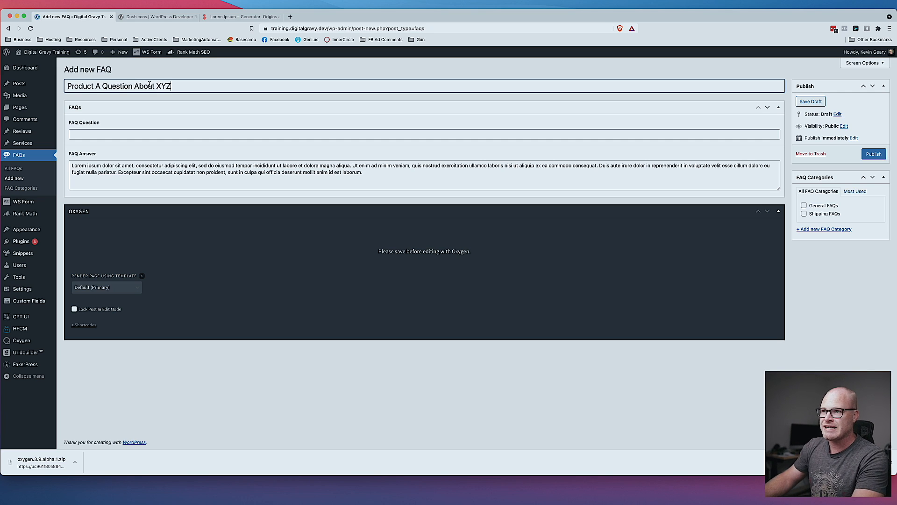
- Enter "Does this product work on Porsche cars?" as the new FAQ's FAQ Question
click(92, 134)
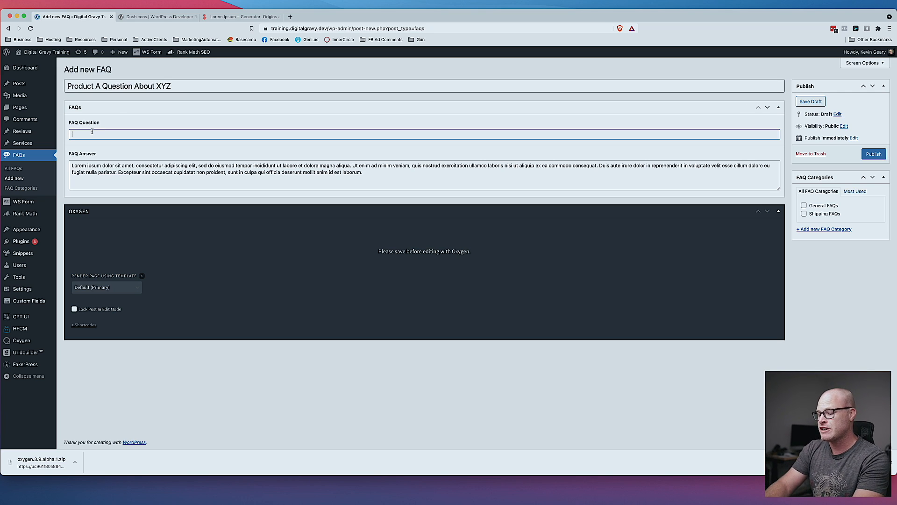
text(Does this prod)
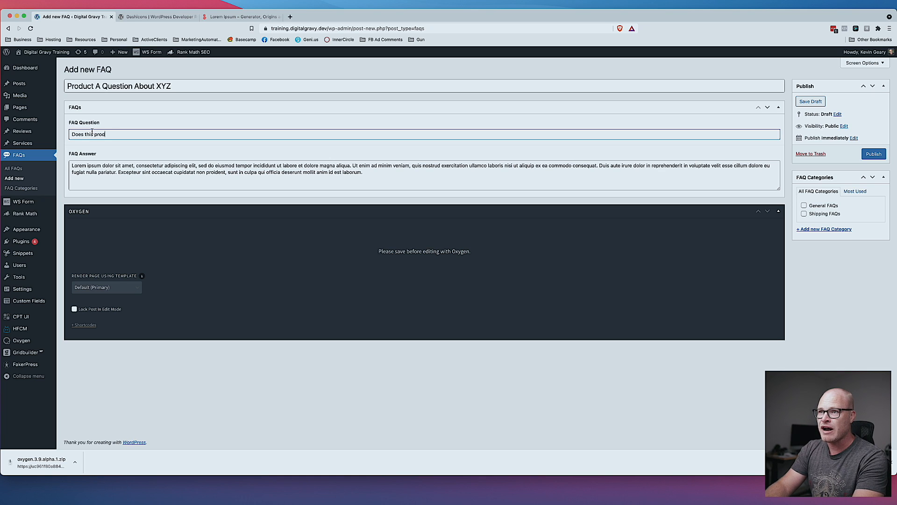
text(uct work on)
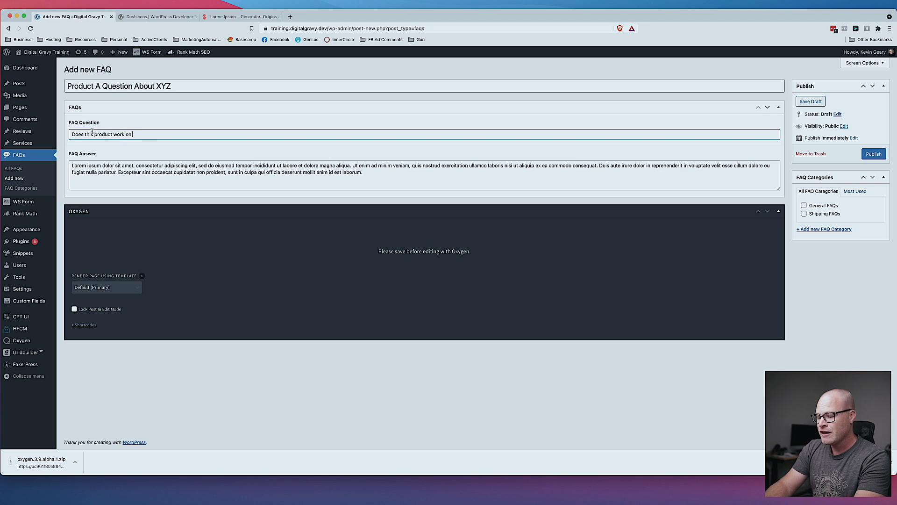
text(Porsche)
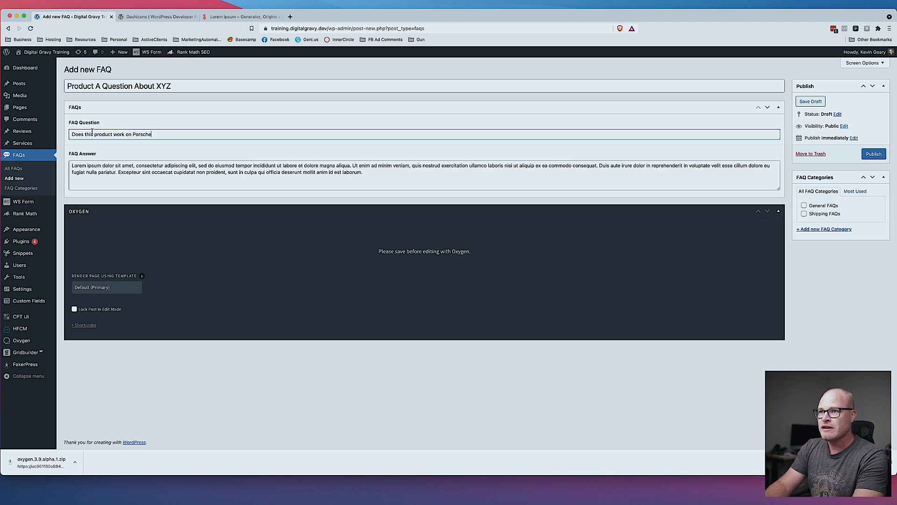
text( cars?)
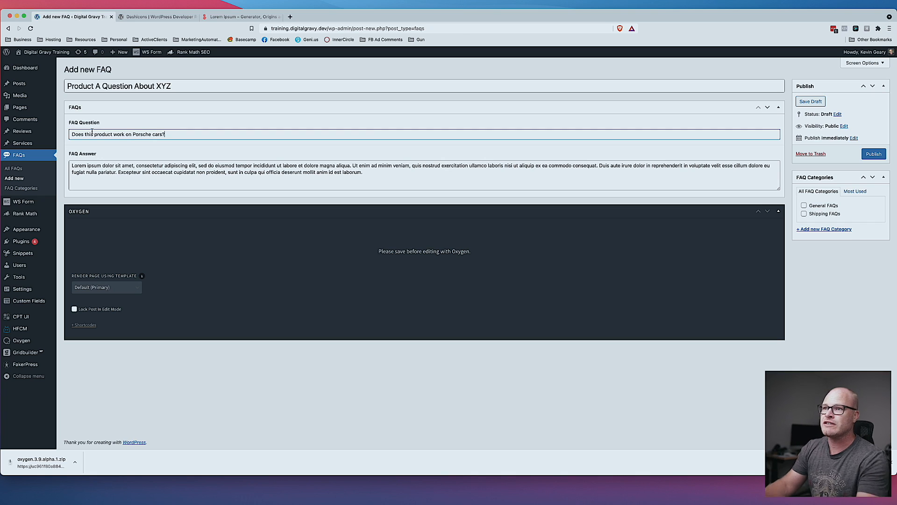
triple_click(152, 84)
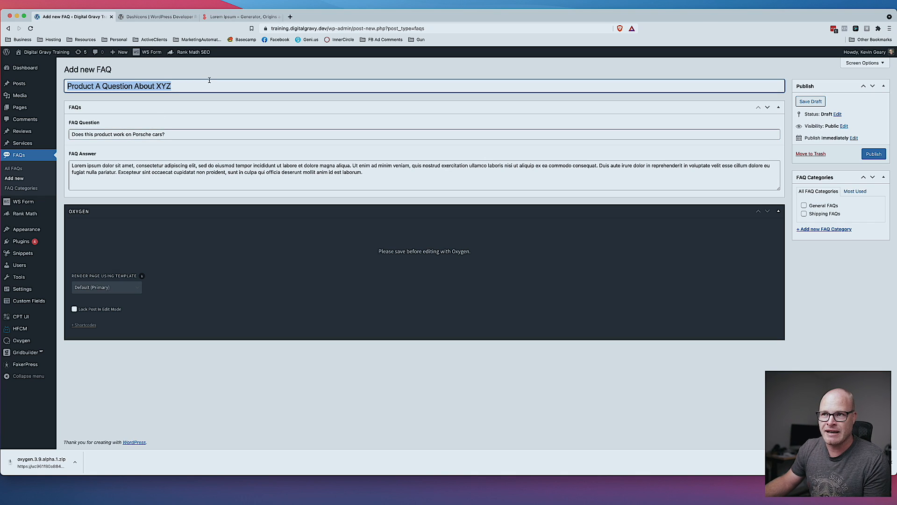
triple_click(192, 132)
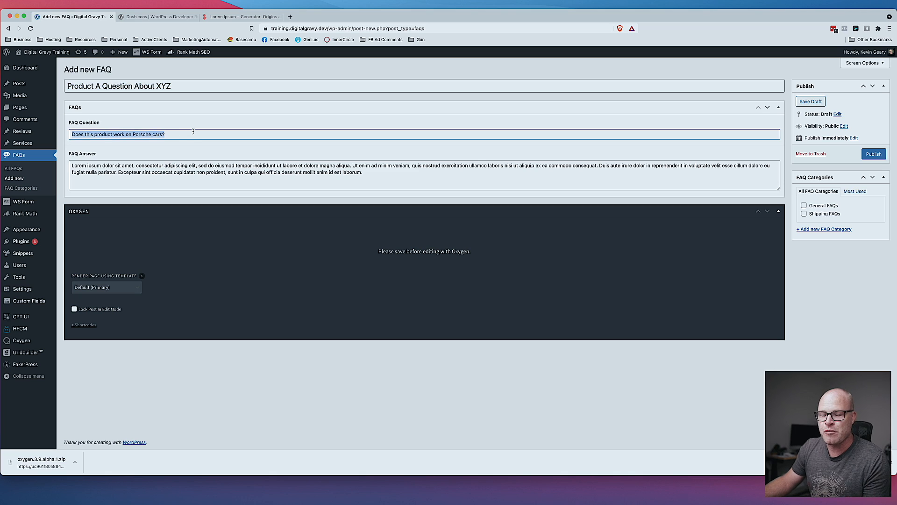
click(202, 86)
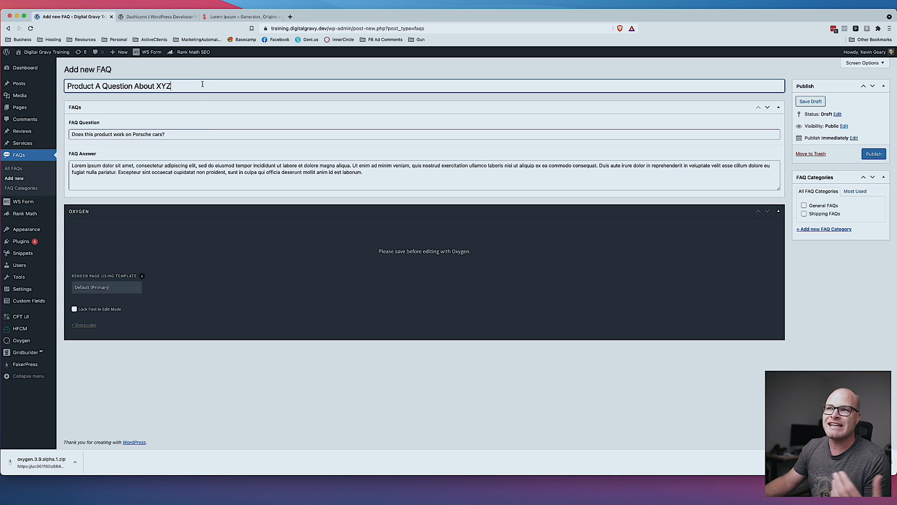
key(alt+shift+Left)
- Clear the new FAQ's title and replace its FAQ Question with "This is a sample question?"
triple_click(203, 84)
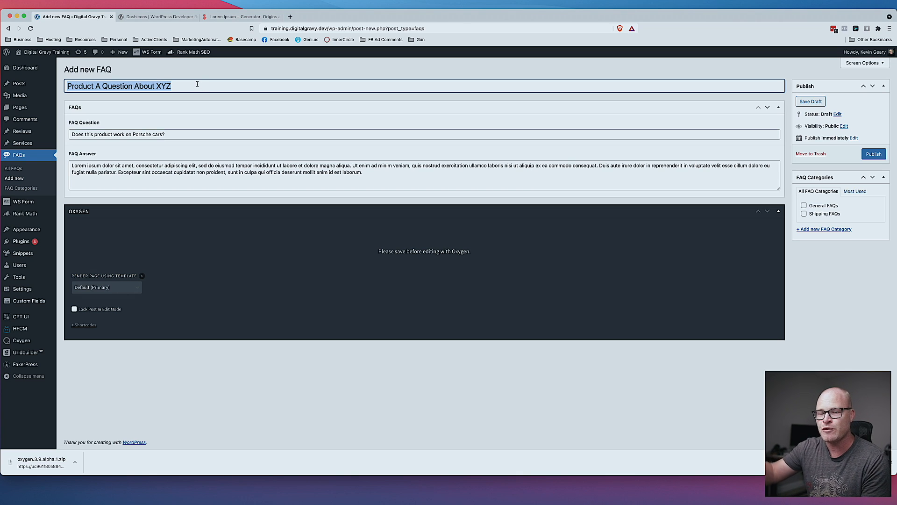
key(BackSpace)
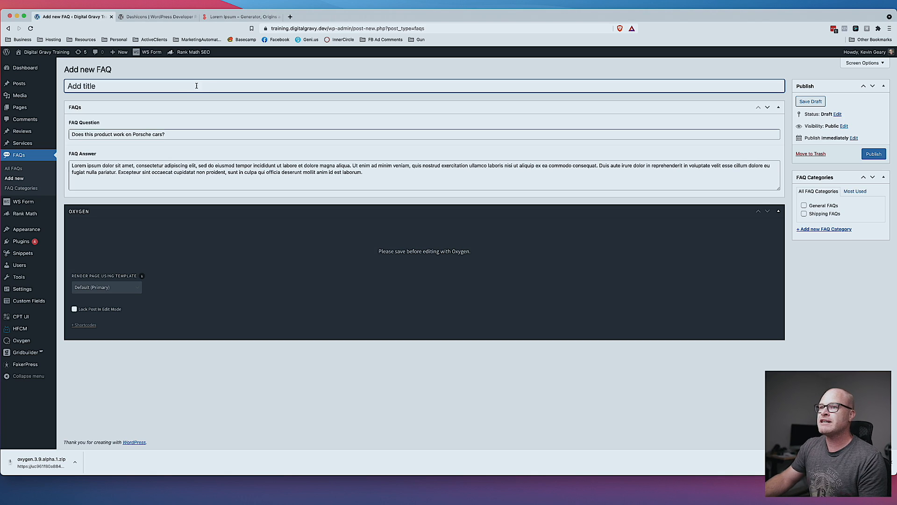
triple_click(189, 133)
text(This is a s)
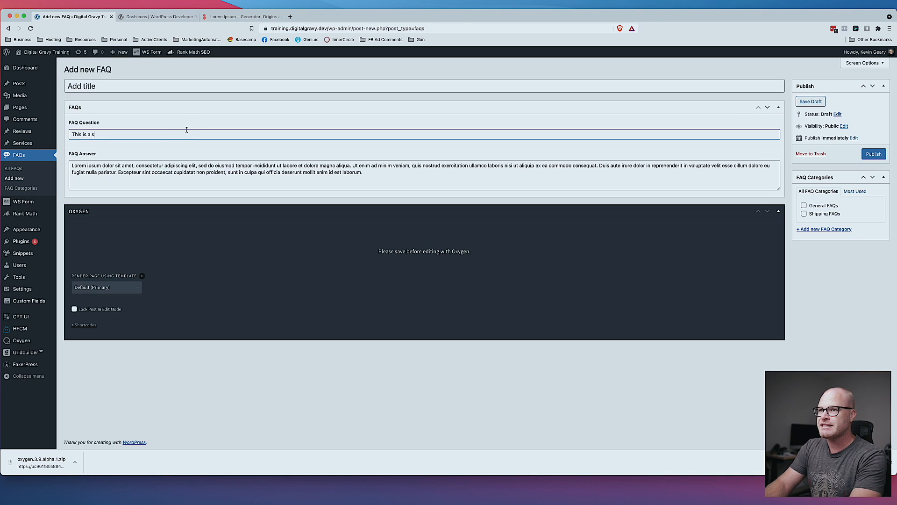
text(ample question)
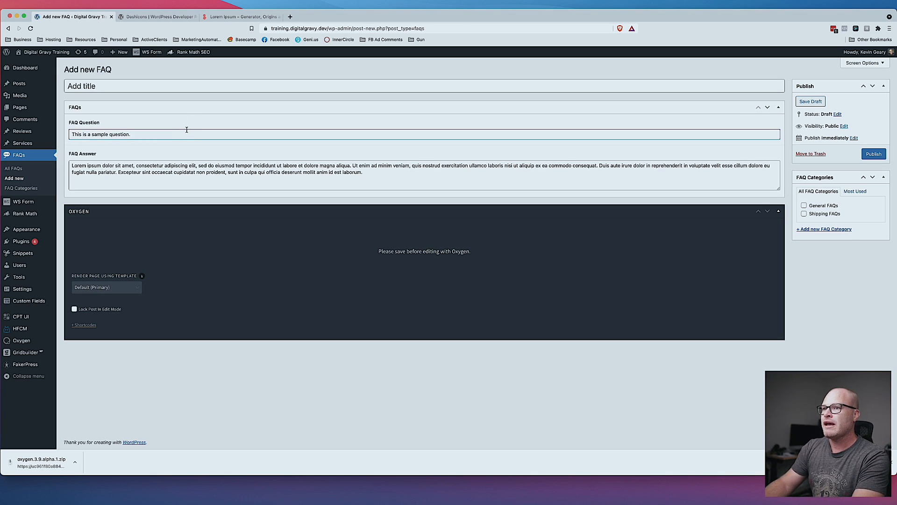
text(?)
- Copy the FAQ Question text "This is a sample question?" into the new FAQ's title
key(super+a)
key(super+c)
click(116, 87)
key(super+v)
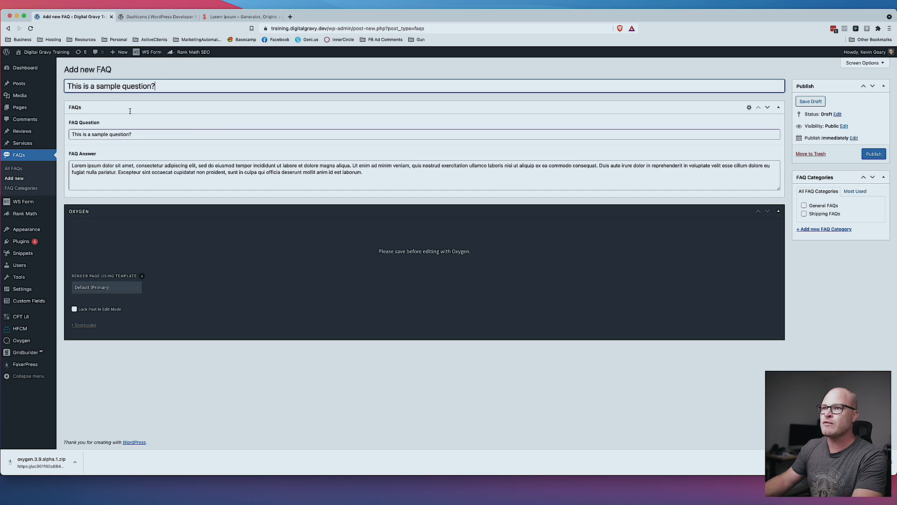
- Assign the General FAQs category to the first sample FAQ and publish it
click(172, 93)
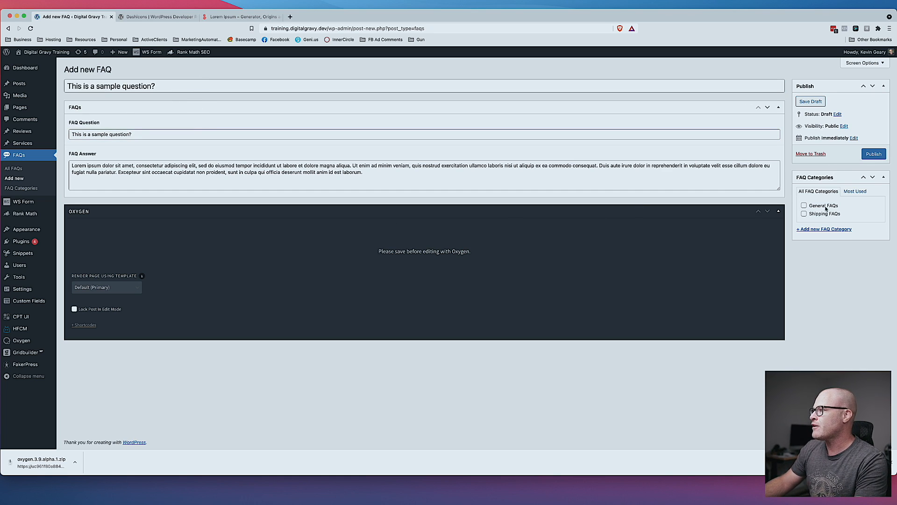
click(804, 206)
click(874, 154)
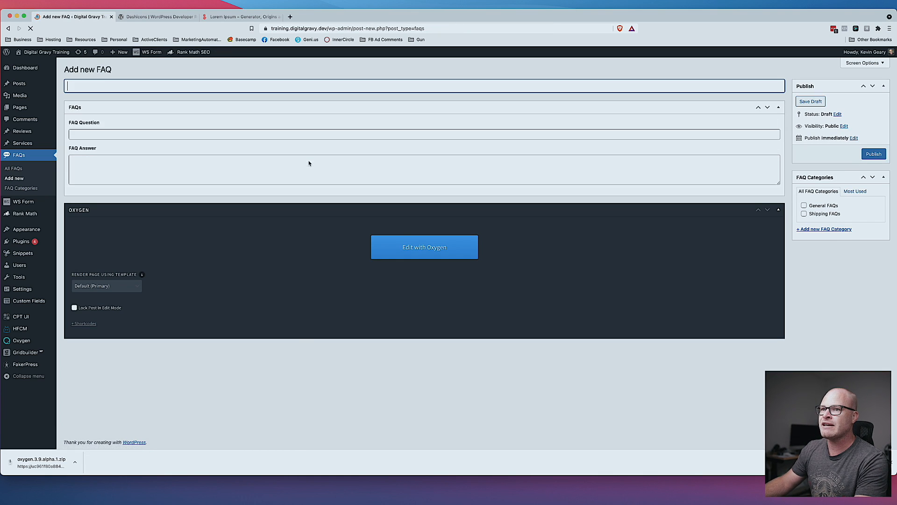
- Title another new FAQ "This is a second sample question?"
text(This is)
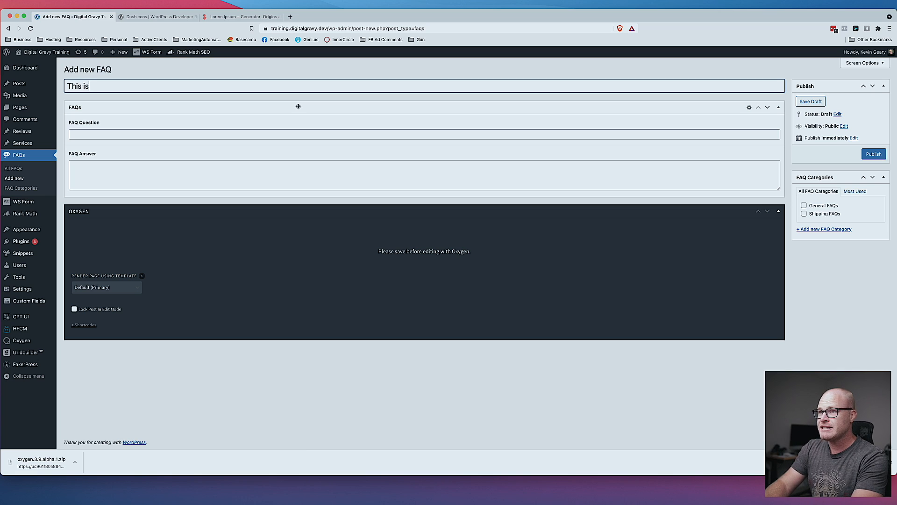
text( a second saple F)
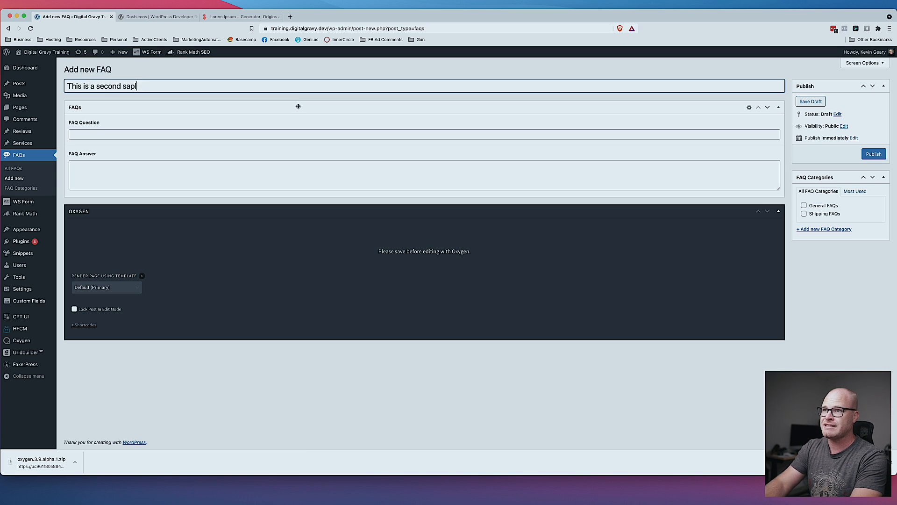
key(BackSpace)
key(BackSpace)
key(BackSpace)
key(BackSpace)
key(BackSpace)
text(mple question/)
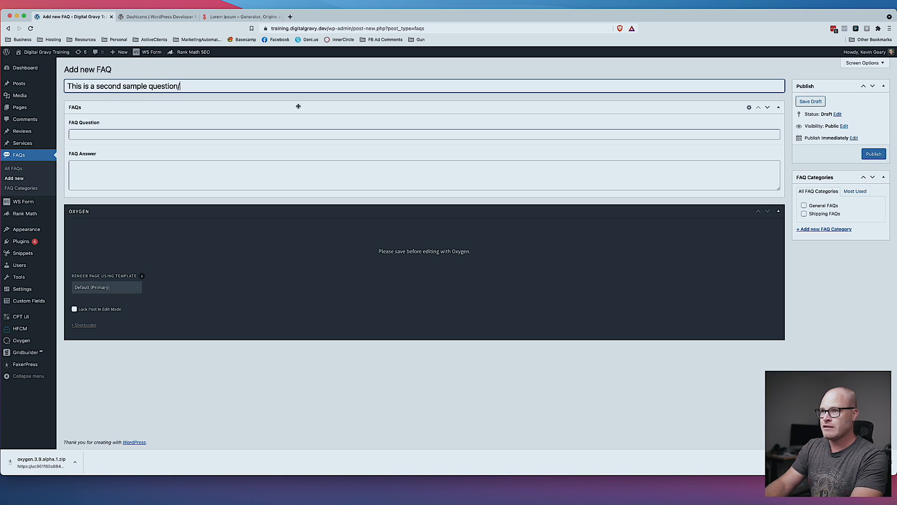
- Copy the second sample FAQ's title into its FAQ Question field
click(214, 133)
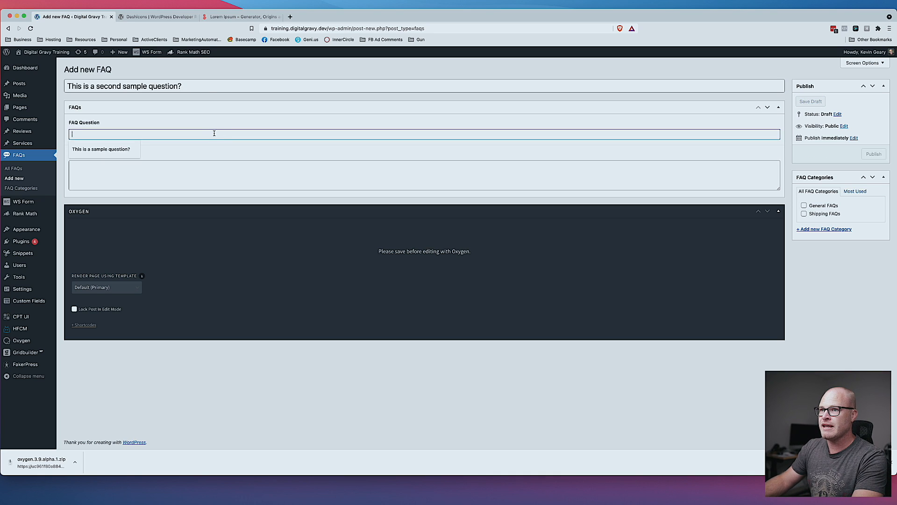
click(211, 86)
key(super+a)
key(super+c)
click(204, 133)
key(super+v)
- Copy the loremipsum.io placeholder text from its beginning through "commodo consequat" and paste it into the second sample FAQ's FAQ Answer field
click(213, 182)
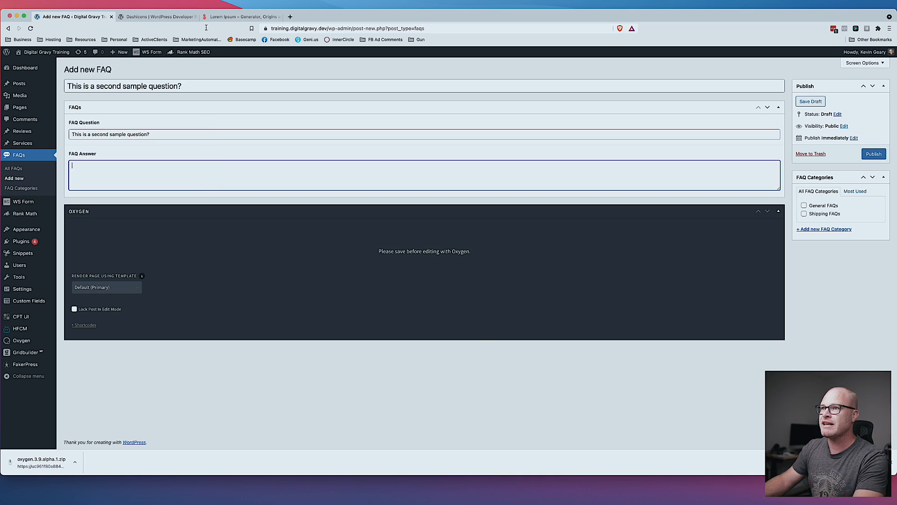
click(220, 16)
shift+click(320, 307)
drag(477, 307, 239, 75)
key(super+c)
key(super+alt+Left)
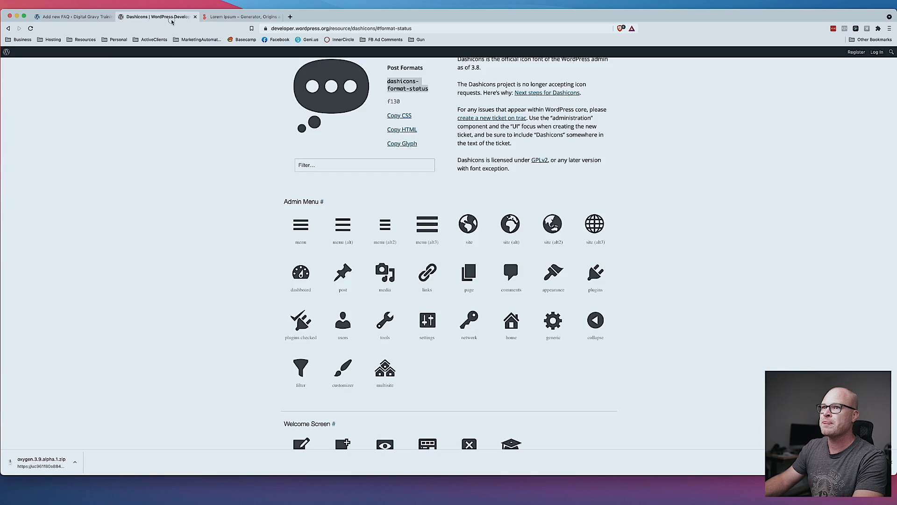
key(super+alt+Left)
key(super+v)
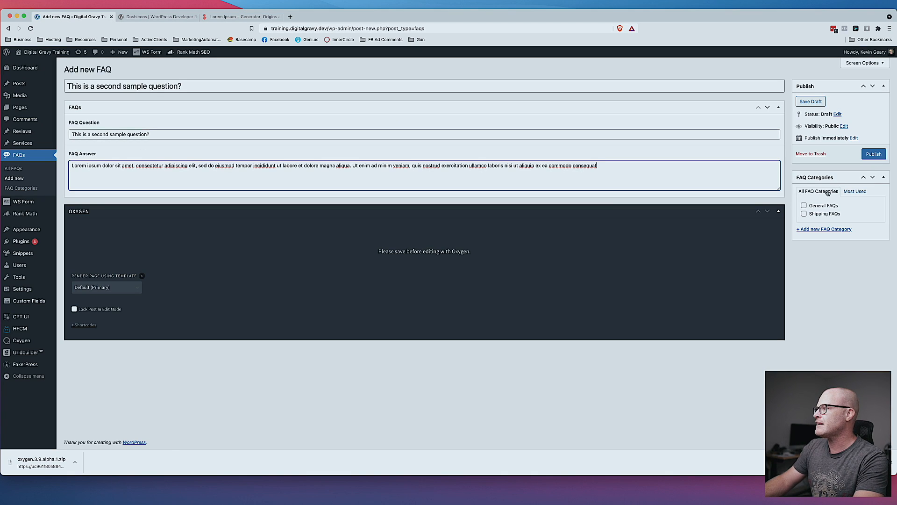
- Assign the General FAQs category to the second sample FAQ and publish it
click(824, 206)
click(874, 154)
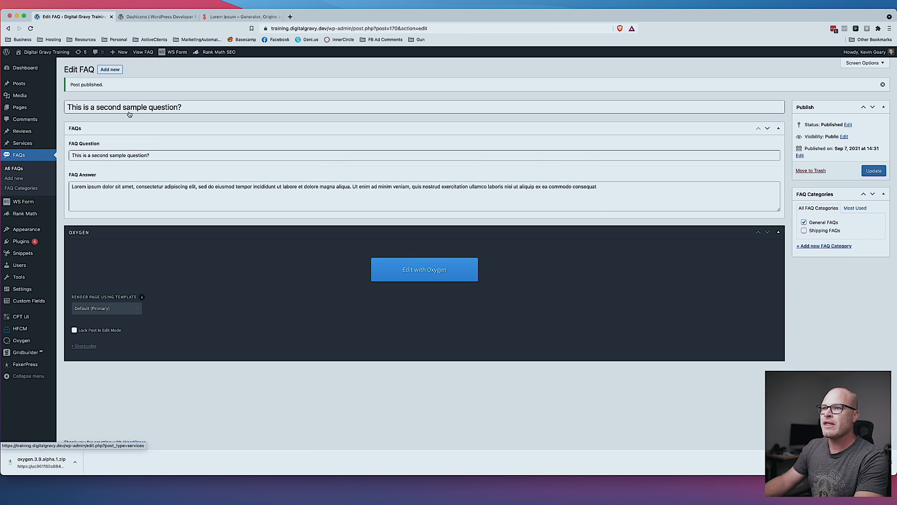
- Start another new FAQ titled "This is a third sample question that's a bit longer?"
click(110, 70)
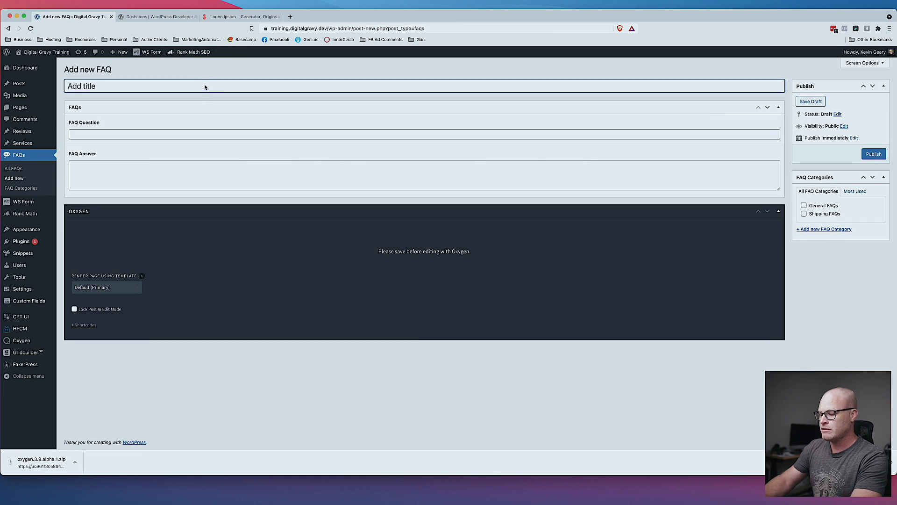
text(This is a third )
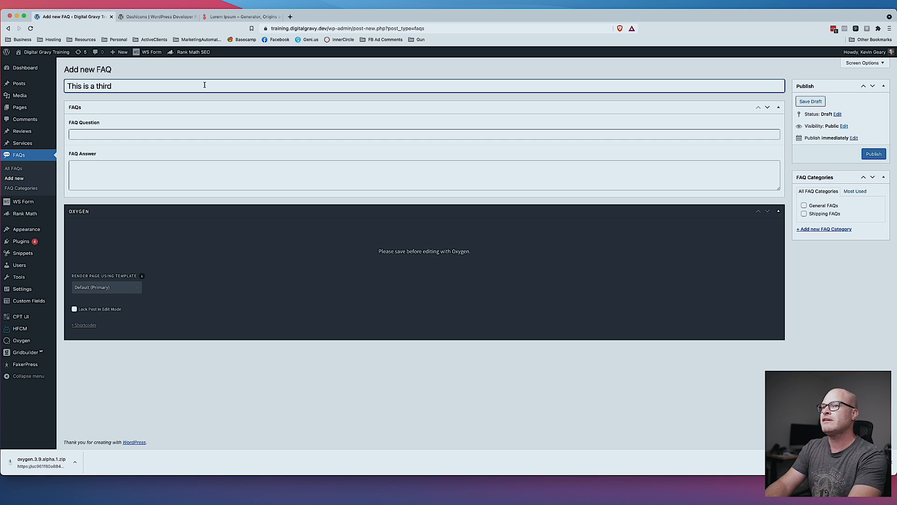
text(sample question )
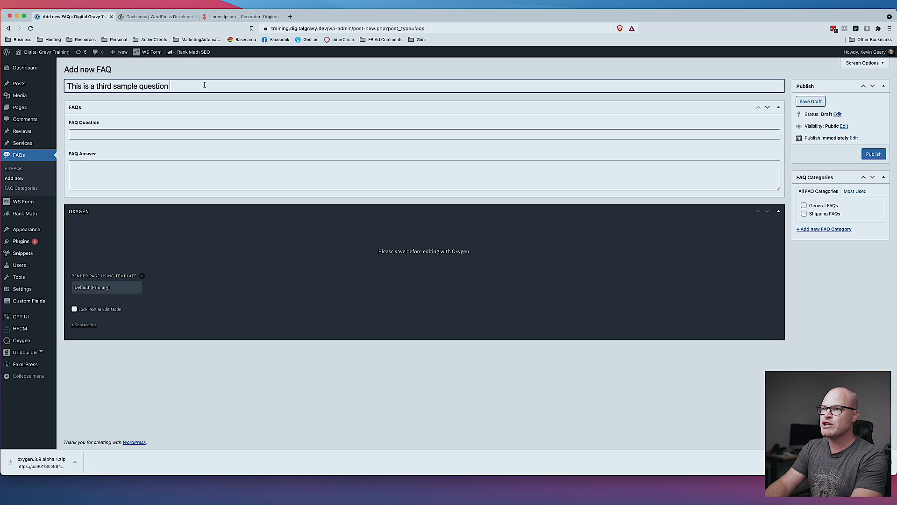
text(that's a bit longer?)
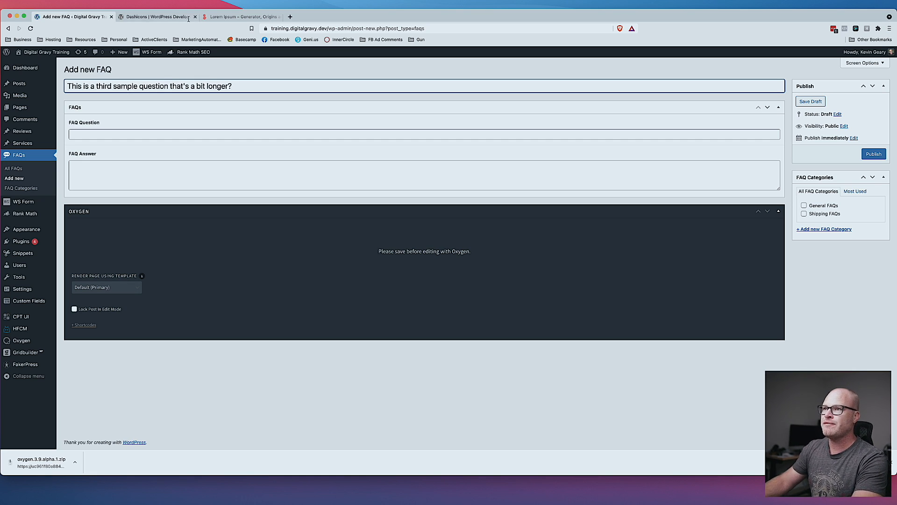
- Copy the loremipsum.io placeholder text from its beginning through "fugiat nulla pariatur." and paste it into the third sample FAQ's FAQ Answer field
click(241, 16)
triple_click(369, 319)
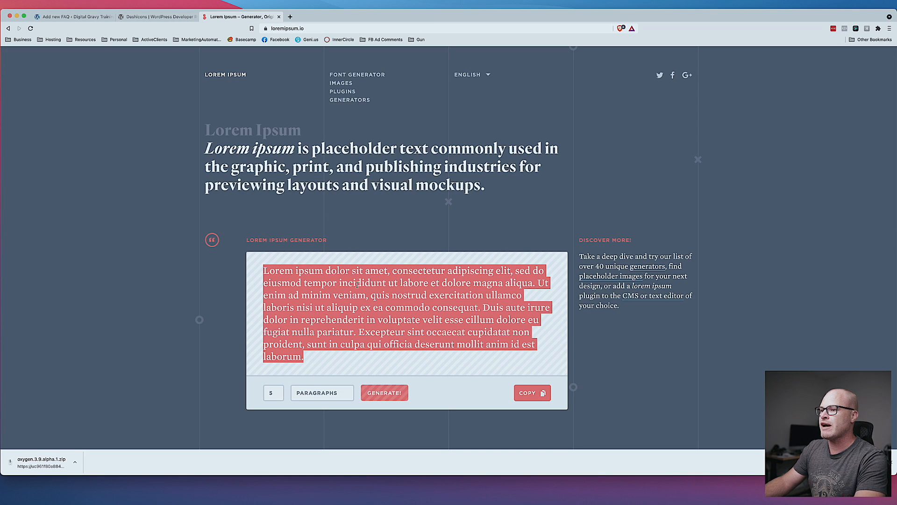
click(420, 370)
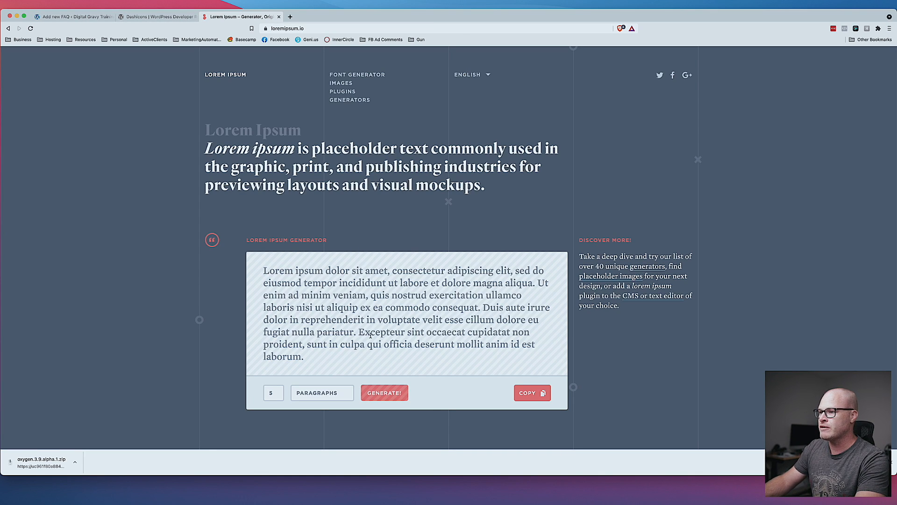
drag(358, 332, 223, 258)
key(super+c)
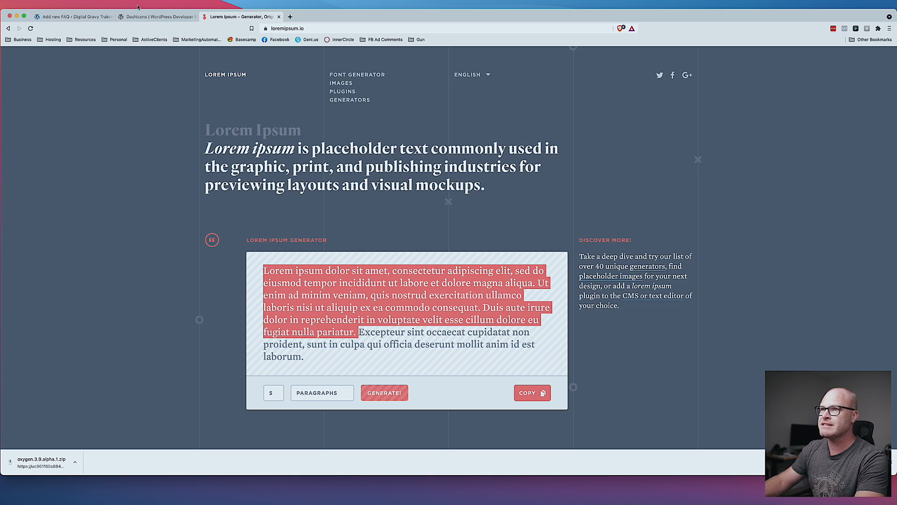
click(75, 16)
click(187, 178)
key(super+v)
- Copy the third sample FAQ's title into its FAQ Question field
click(207, 88)
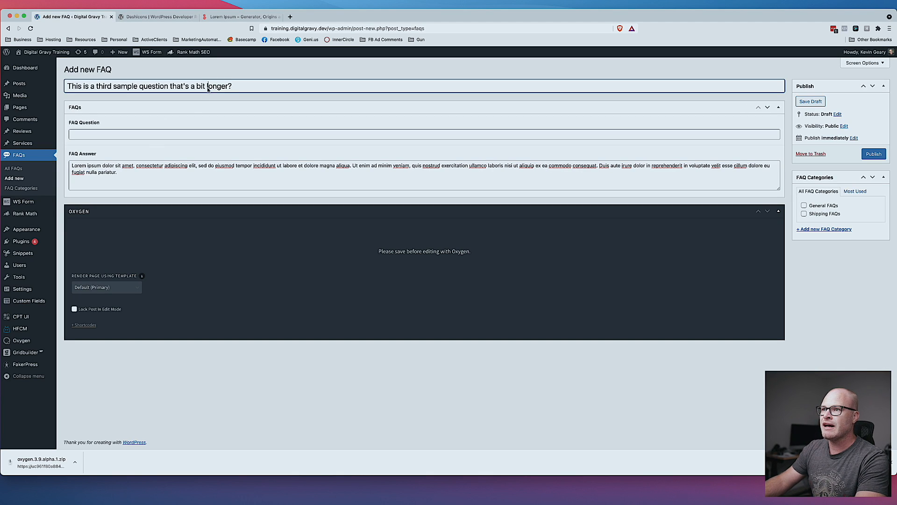
key(super+a)
key(super+c)
click(201, 134)
key(super+v)
- Assign the General FAQs category to the third sample FAQ and publish it
click(803, 205)
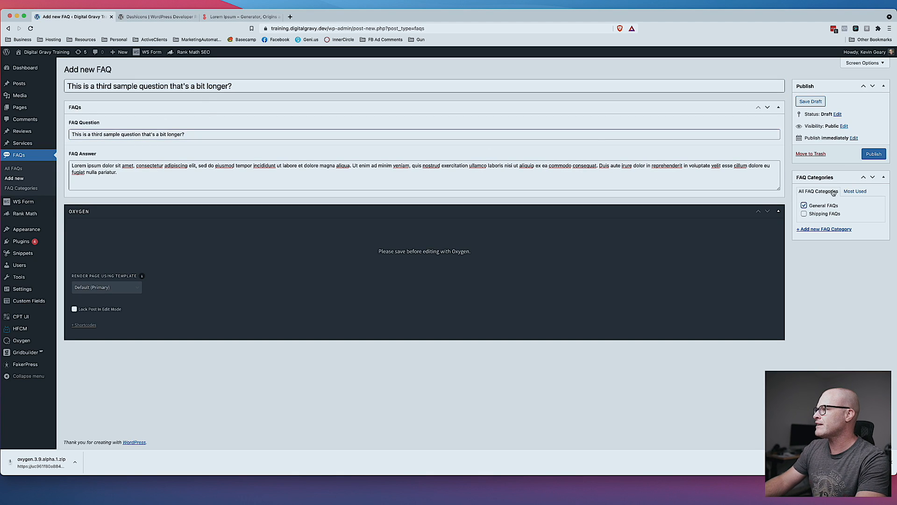
click(874, 153)
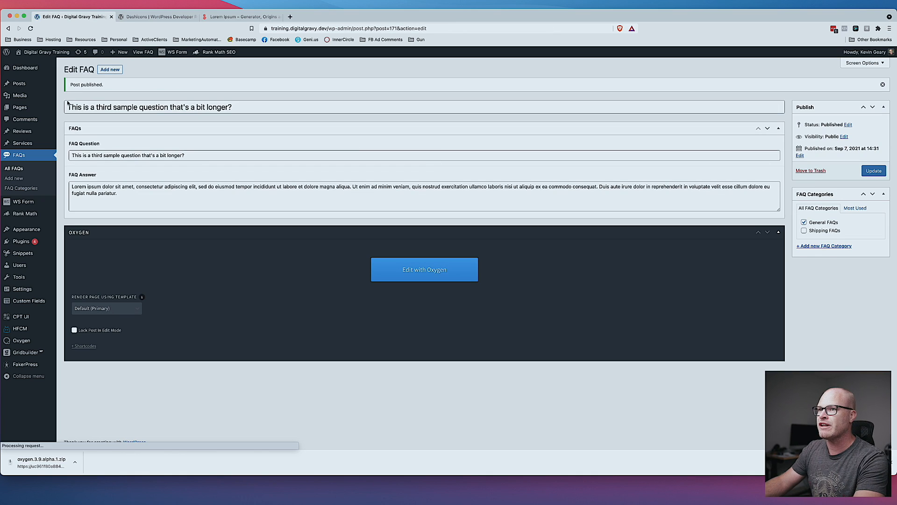
- Start a new FAQ titled "This is the final FAQ question in the general category?" and copy the title into its FAQ Question field
click(109, 70)
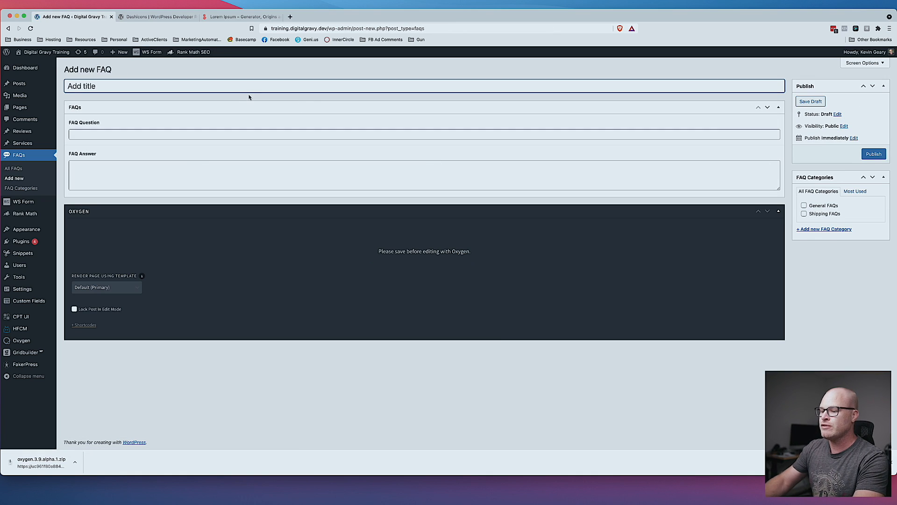
text(This is the final F)
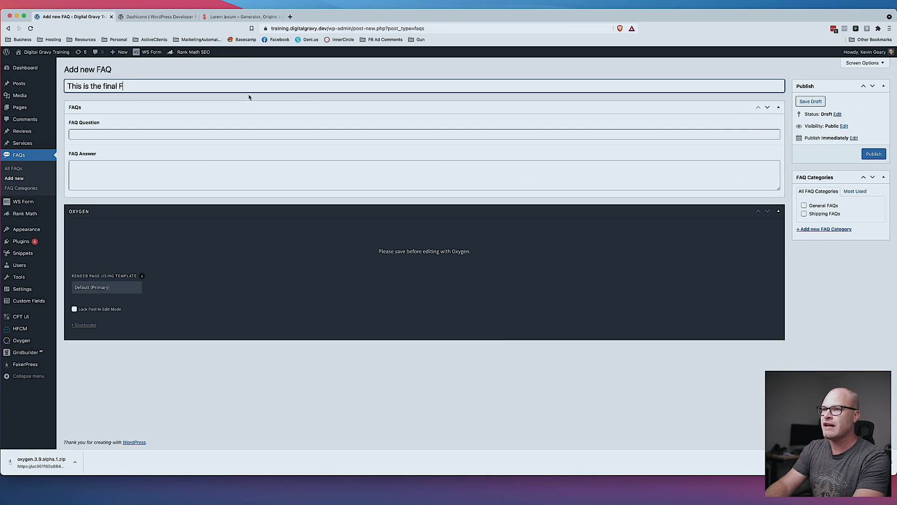
text(AQ question in ge)
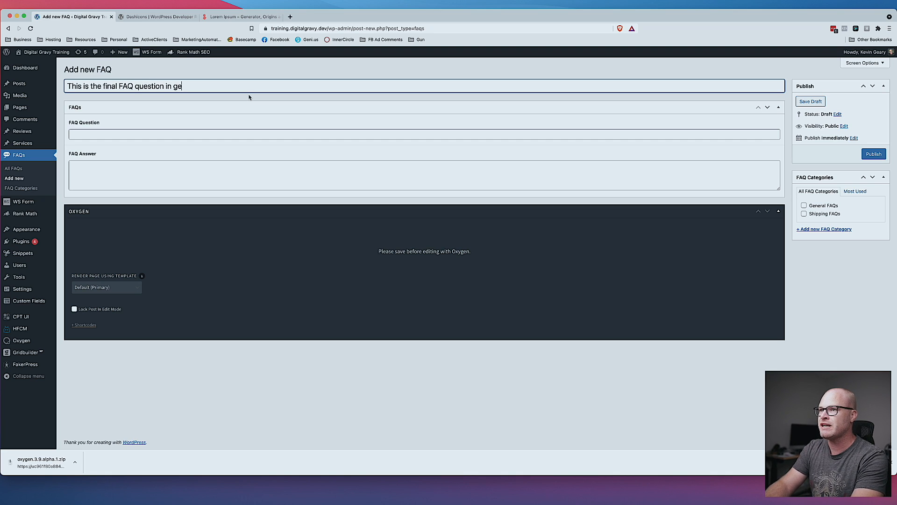
key(BackSpace)
key(BackSpace)
text(the general q)
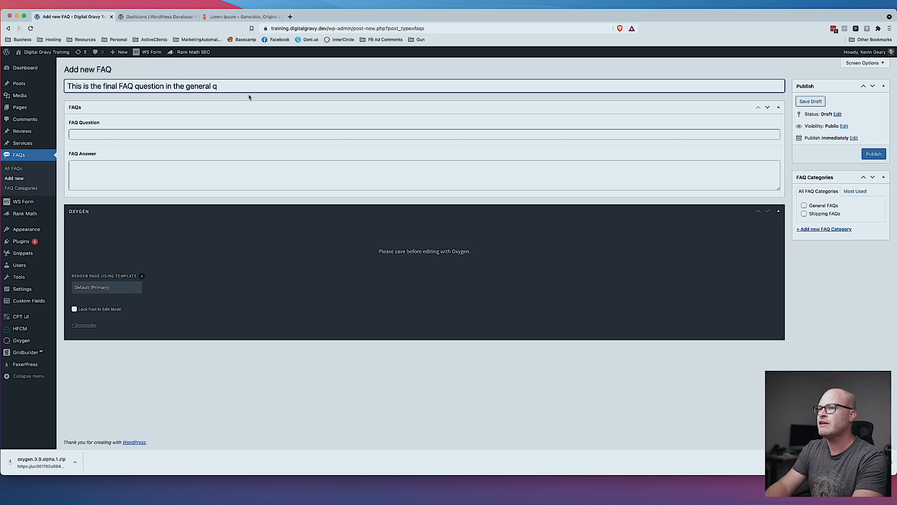
key(BackSpace)
text(category?)
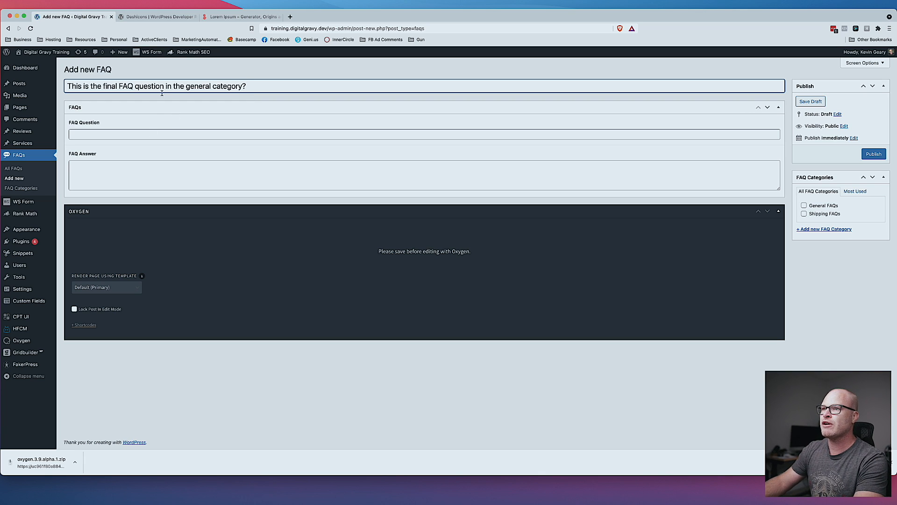
key(ctrl+a)
key(ctrl+c)
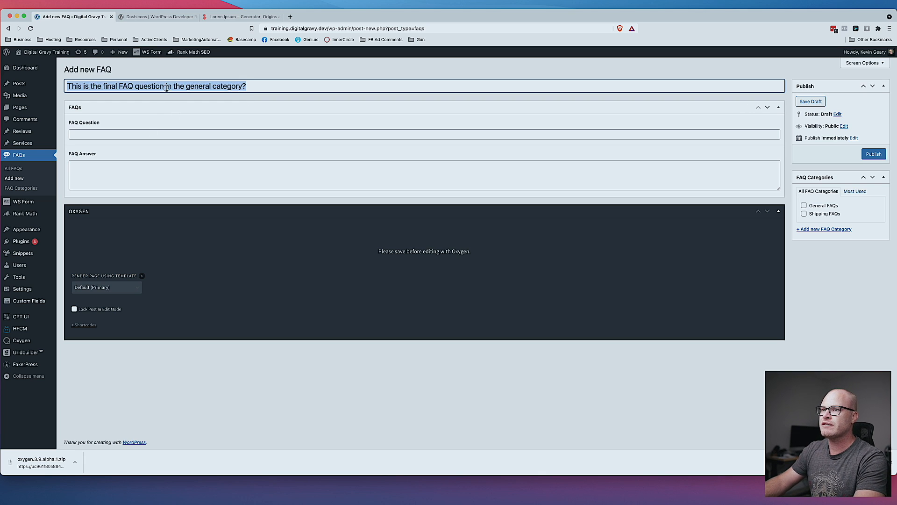
click(173, 134)
key(ctrl+v)
- Copy the first sentence of the loremipsum.io placeholder text, through "magna aliqua.", and paste it into the final general FAQ's FAQ Answer field
click(242, 184)
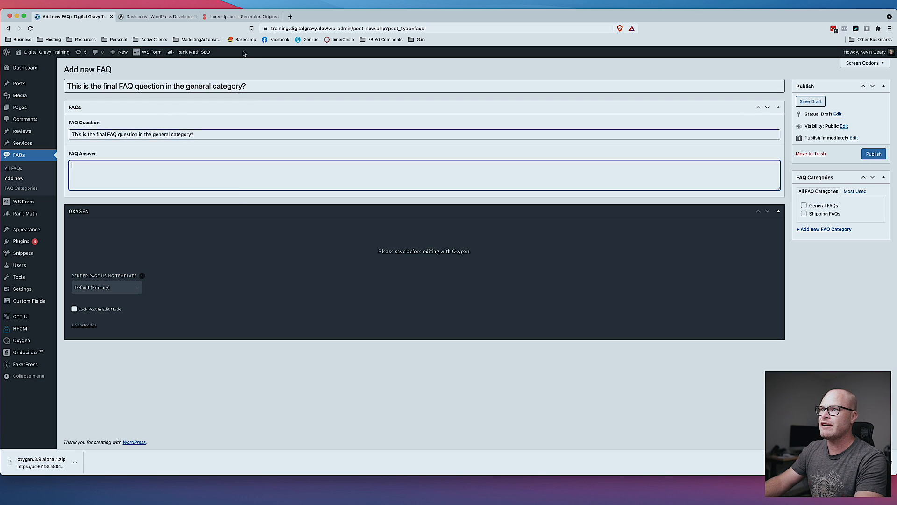
click(228, 16)
click(431, 299)
drag(536, 285, 261, 271)
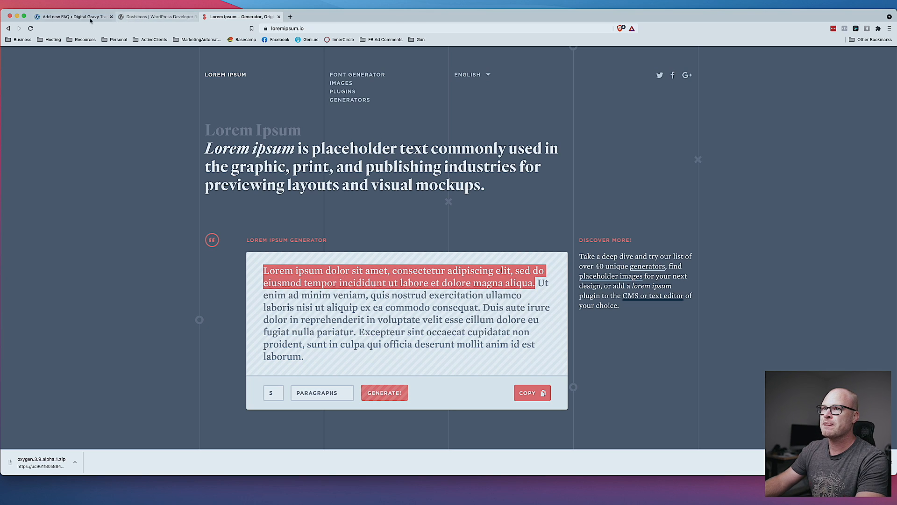
click(74, 17)
key(ctrl+v)
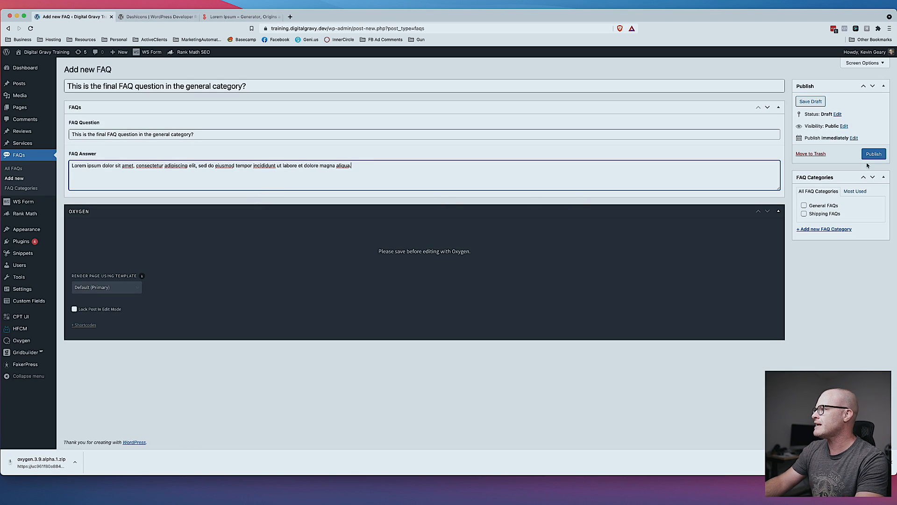
- Assign the General FAQs category to the final general FAQ and publish it
click(825, 206)
click(874, 154)
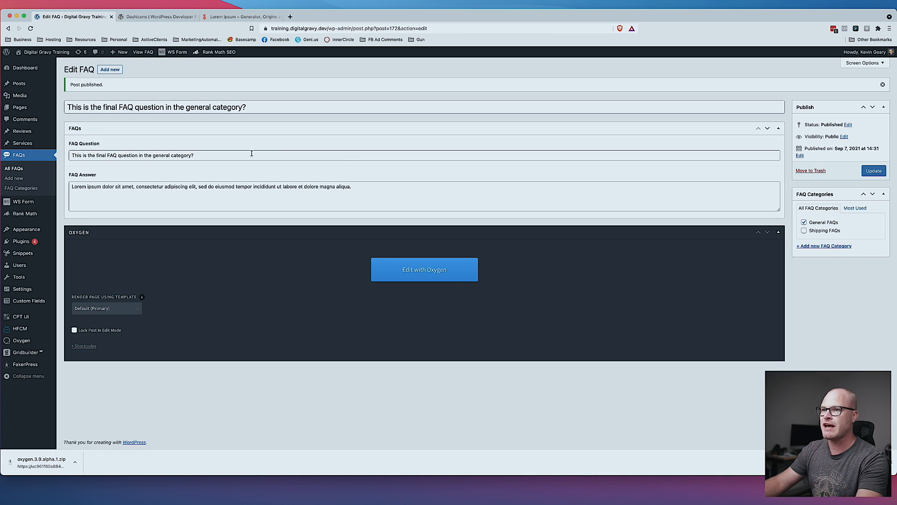
- Start a new FAQ titled "Do you ship to my state?" and copy the title into its FAQ Question field
click(109, 69)
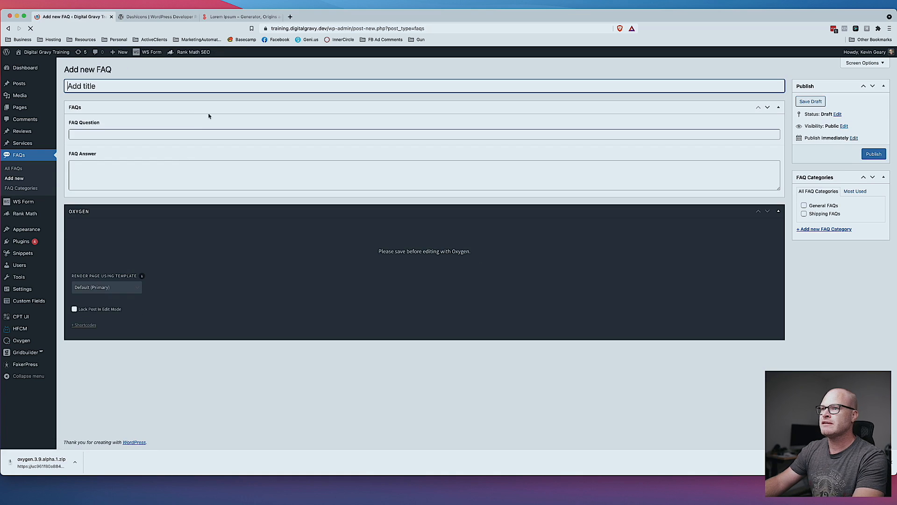
text(Do you ship )
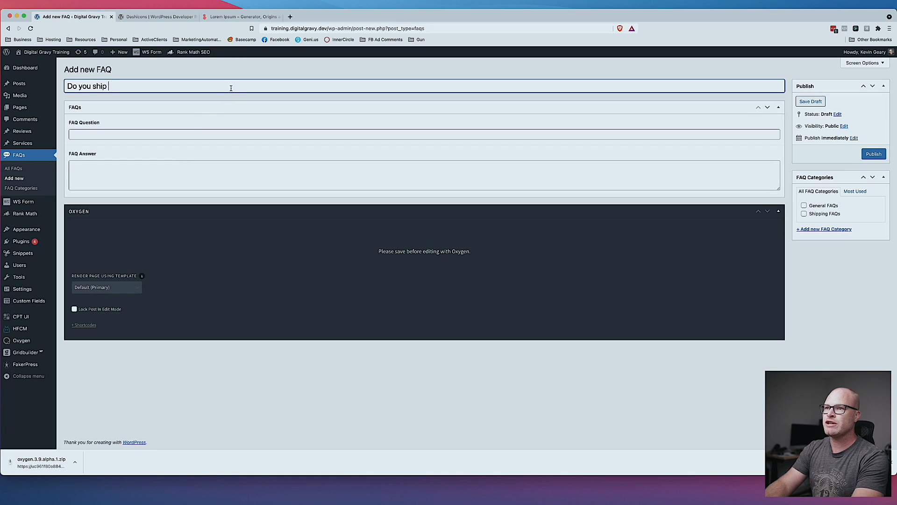
text(to my state?)
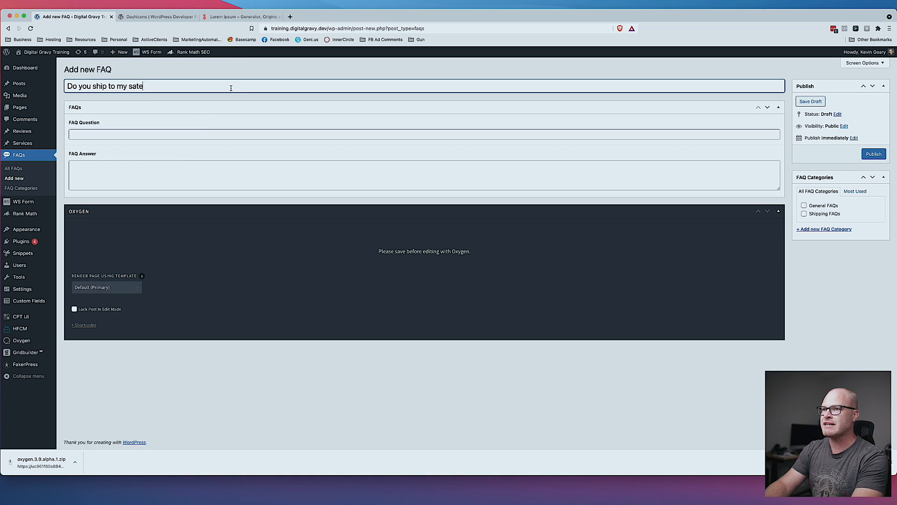
triple_click(164, 87)
key(super+c)
click(161, 136)
key(super+v)
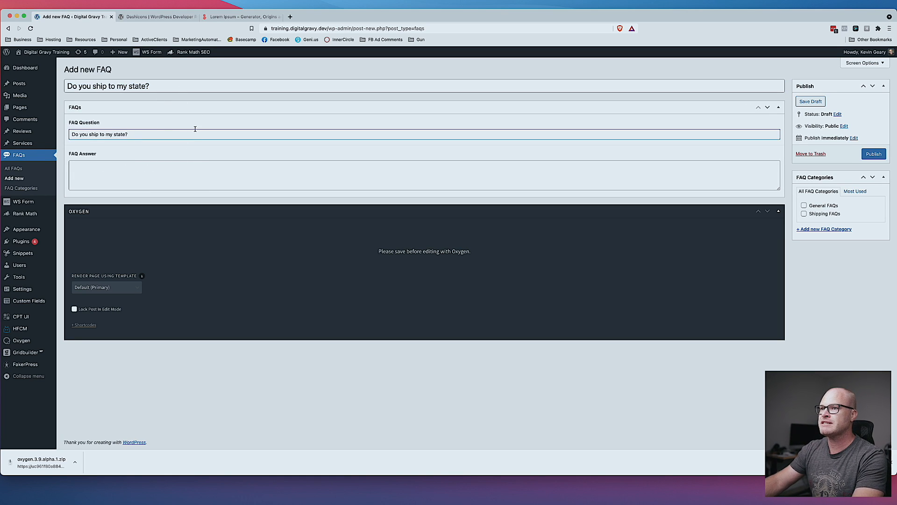
- Enter "Yes, we ship to your state." as the FAQ Answer and publish the entry in the Shipping FAQs category
click(192, 182)
text(Yes, we ship )
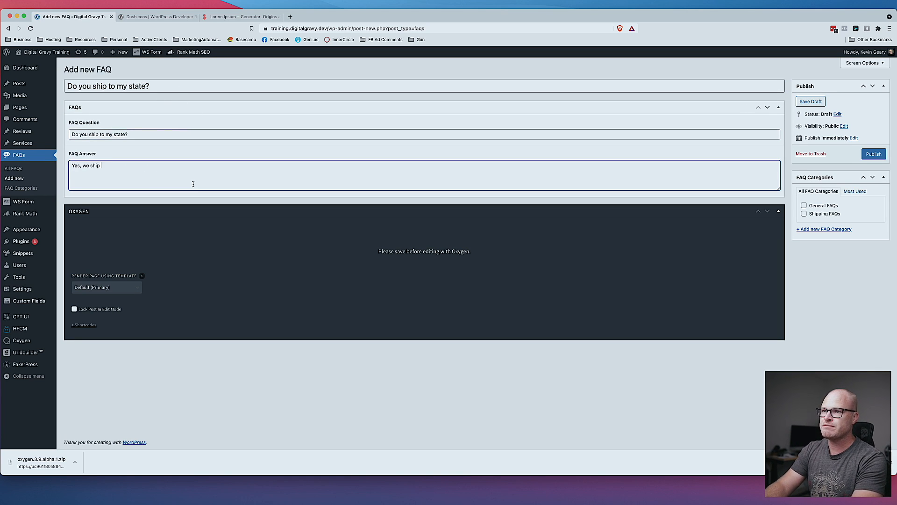
text(to your state.)
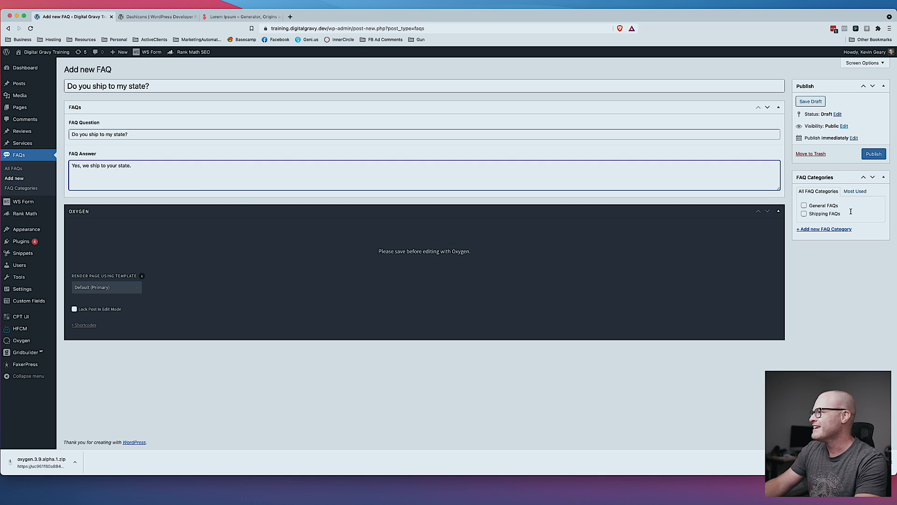
click(804, 214)
click(874, 154)
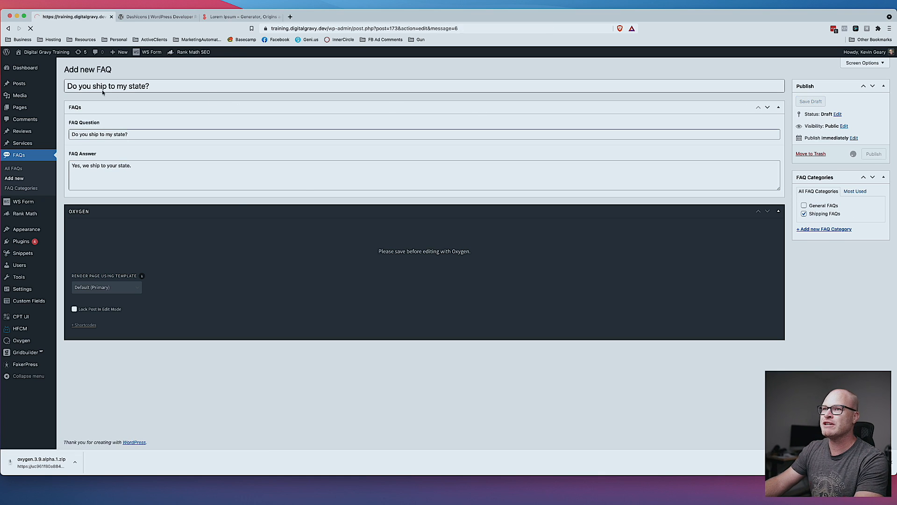
- Start a new FAQ titled "How much is shipping for most items?" and copy the title into its FAQ Question field
click(111, 69)
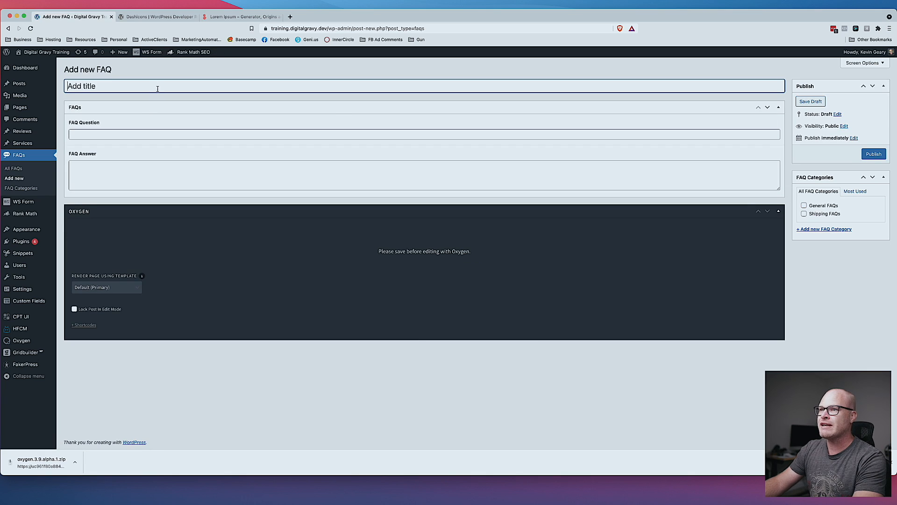
text(How much is)
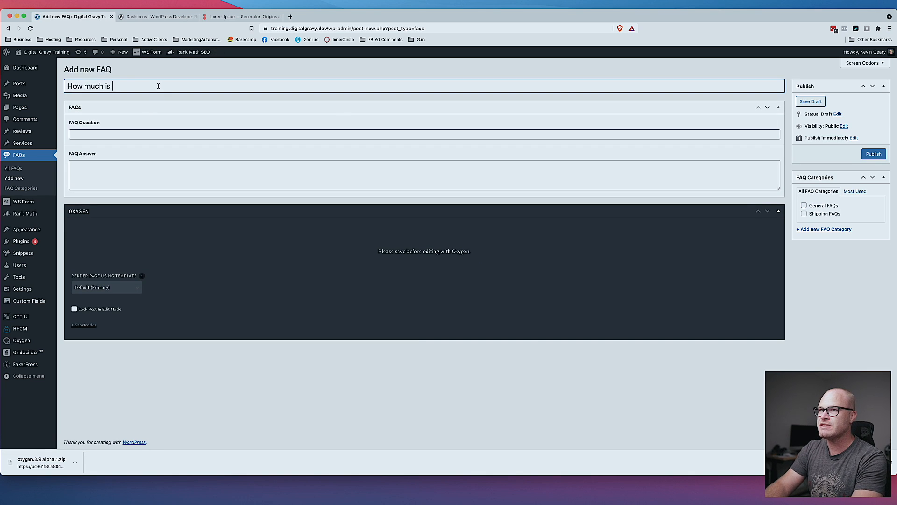
text( shipping for most ite)
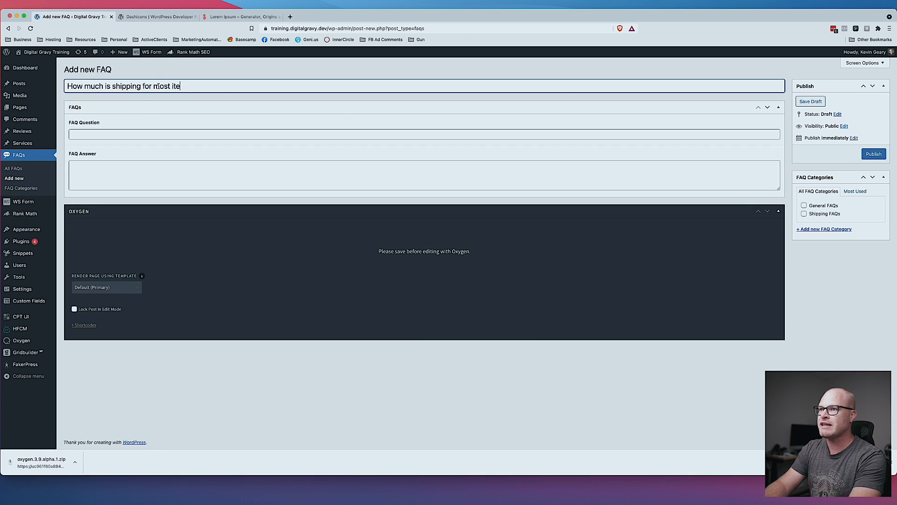
text(ms?)
triple_click(192, 87)
key(super+c)
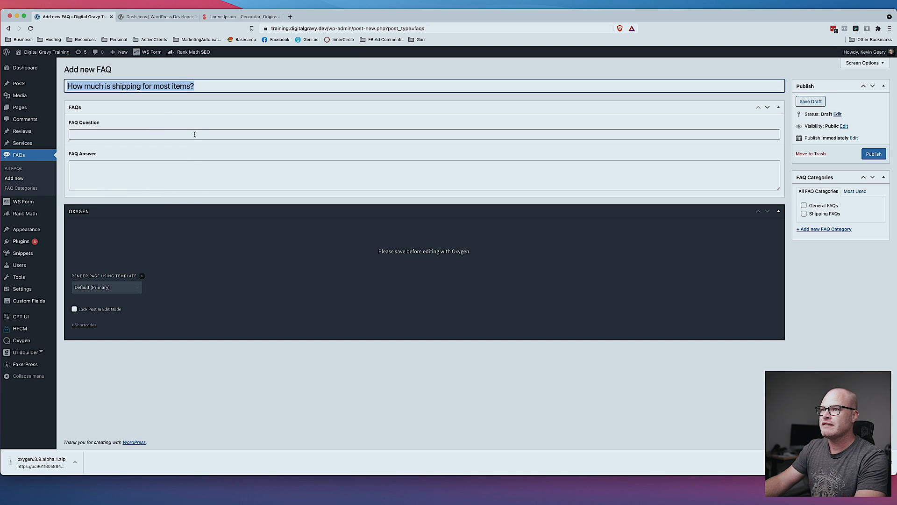
click(195, 134)
key(super+v)
- Set the FAQ Answer to "Shipping is free on orders over $50. If your order is under $50, we charge a flat fee of $5 for shipping."
click(284, 183)
text(Sh)
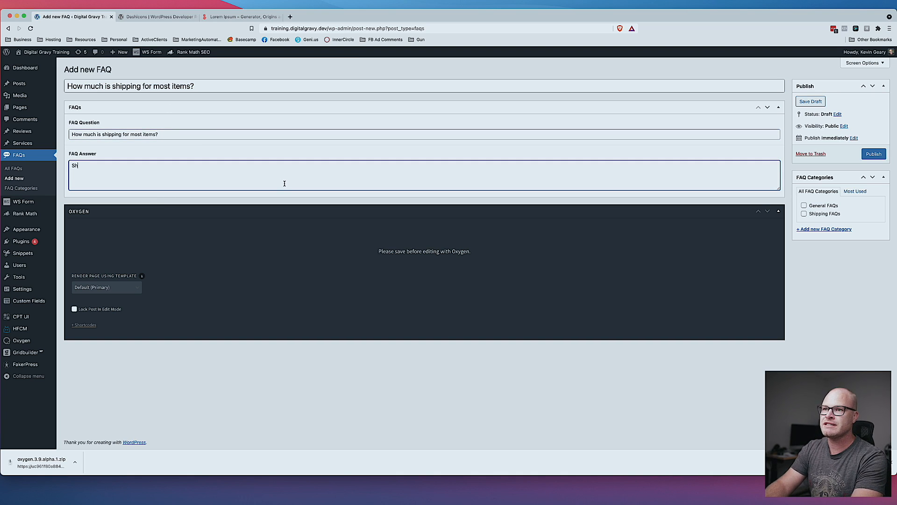
text(ipping is free)
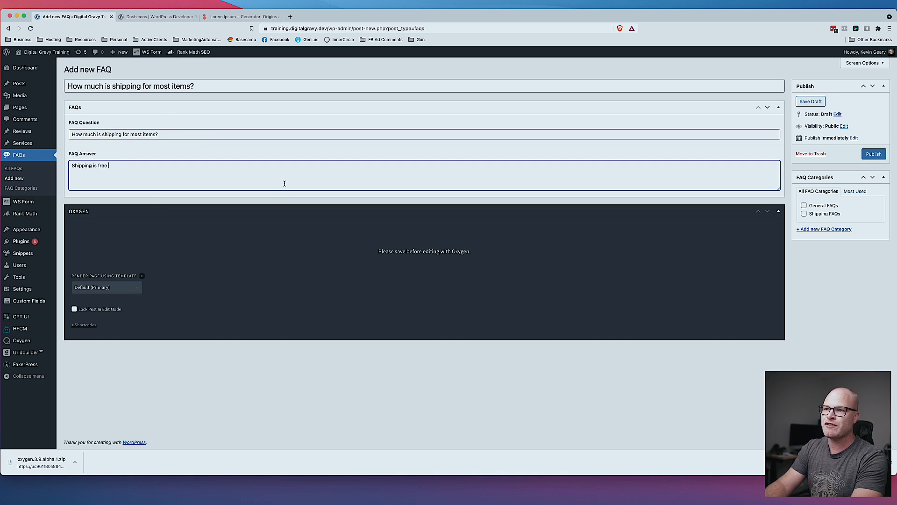
text( on orders over $50. )
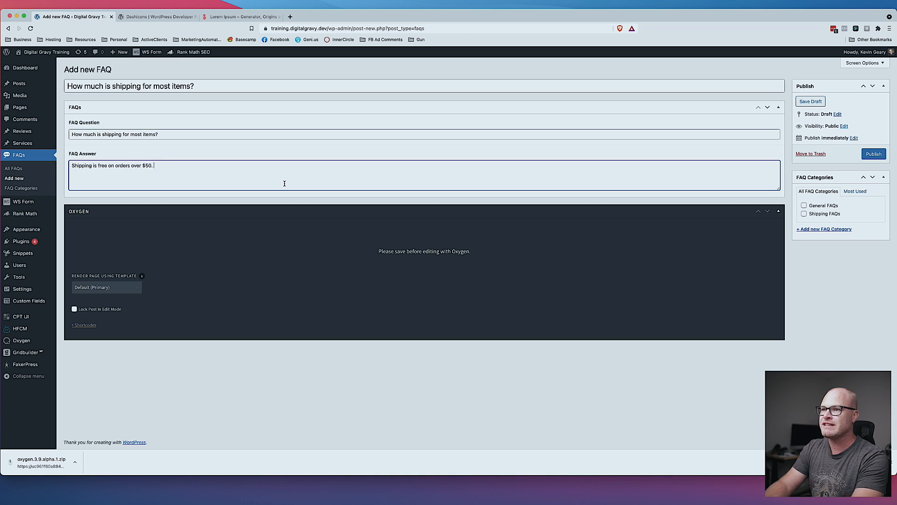
text(If your order is under $50, w)
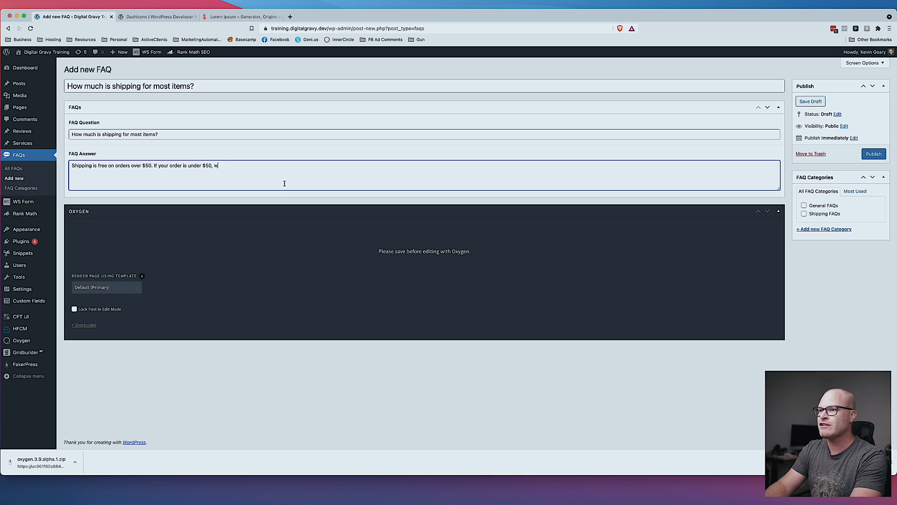
text(e charge a flat f)
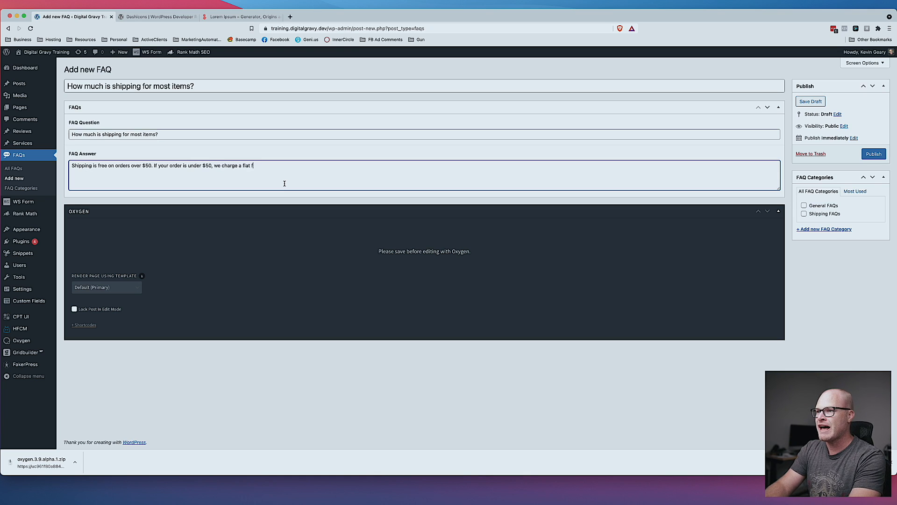
text(ee of $5 for shipping.)
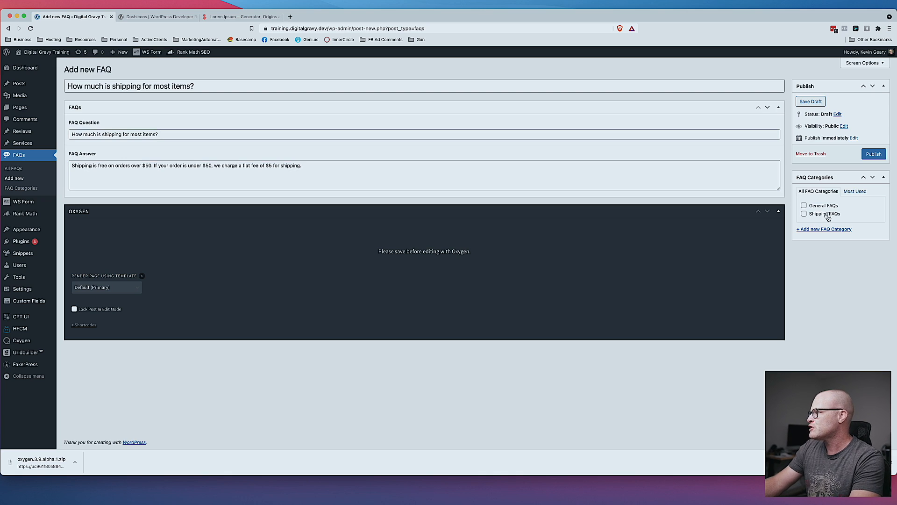
- Assign the Shipping FAQs category to the shipping cost FAQ and publish it
click(804, 214)
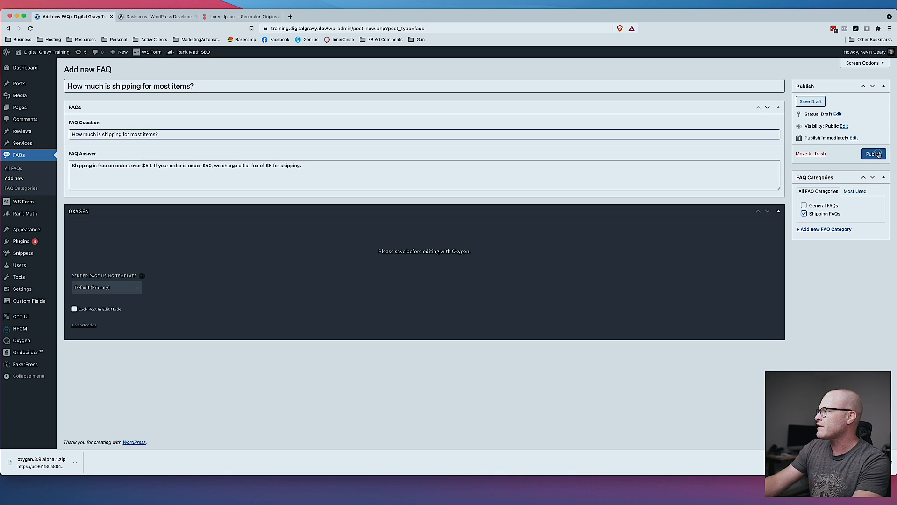
click(873, 154)
right_click(277, 94)
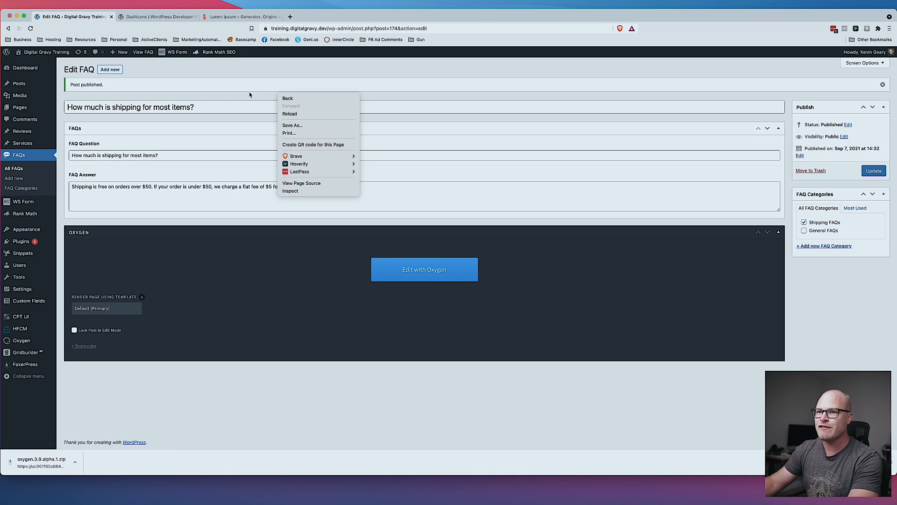
- Open the list of all FAQs and start a bulk edit of "How much is shipping for most items?" and "Do you ship to my state?"
click(30, 155)
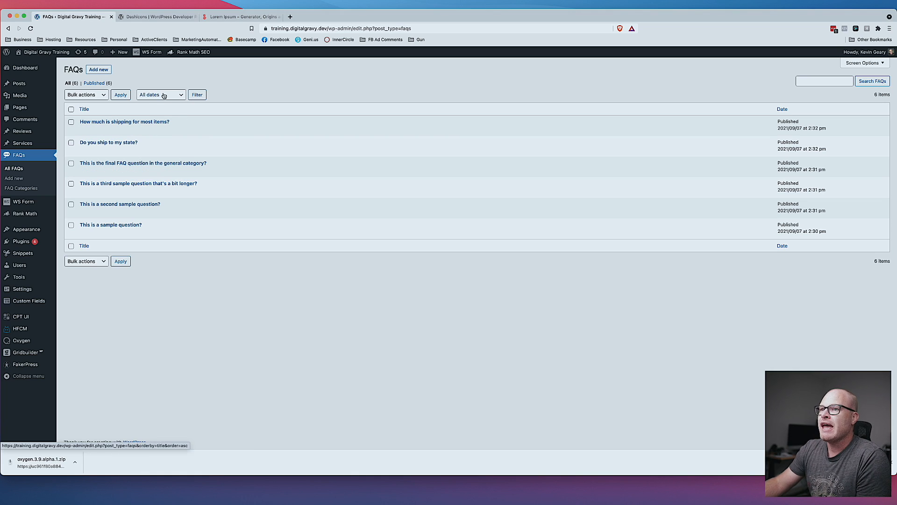
click(71, 122)
click(71, 142)
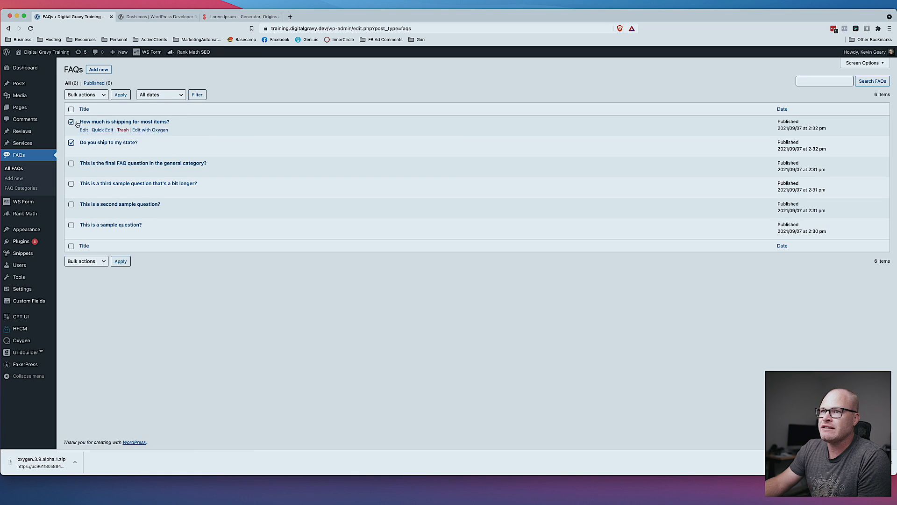
click(86, 95)
click(79, 102)
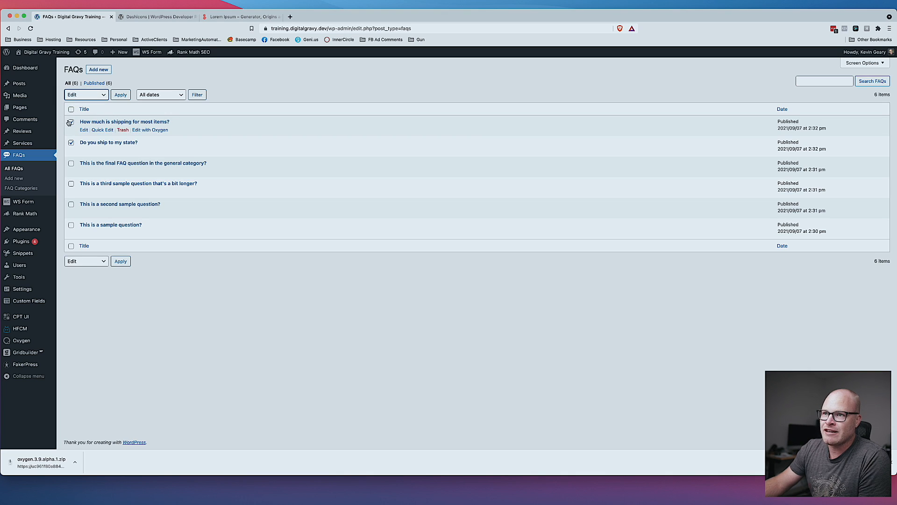
click(120, 95)
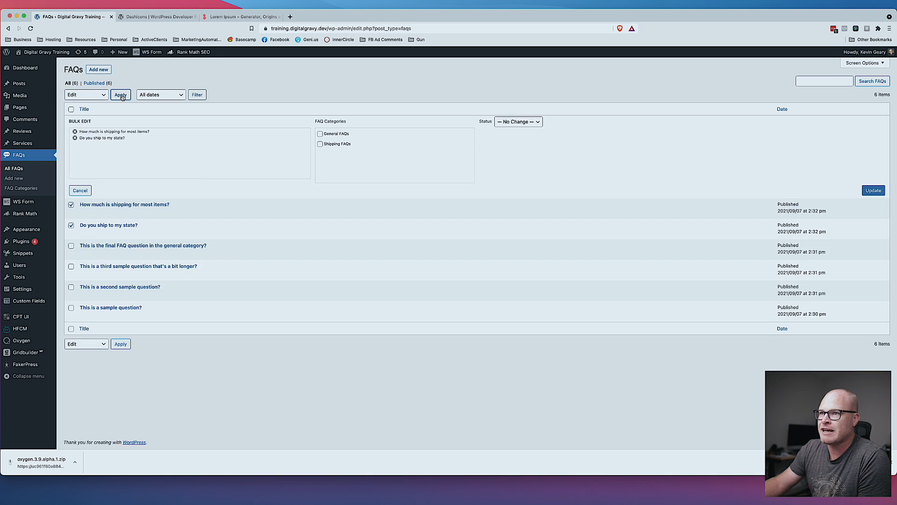
- Select only Shipping FAQs as the FAQ category in the bulk edit of the two shipping questions
click(341, 135)
click(340, 145)
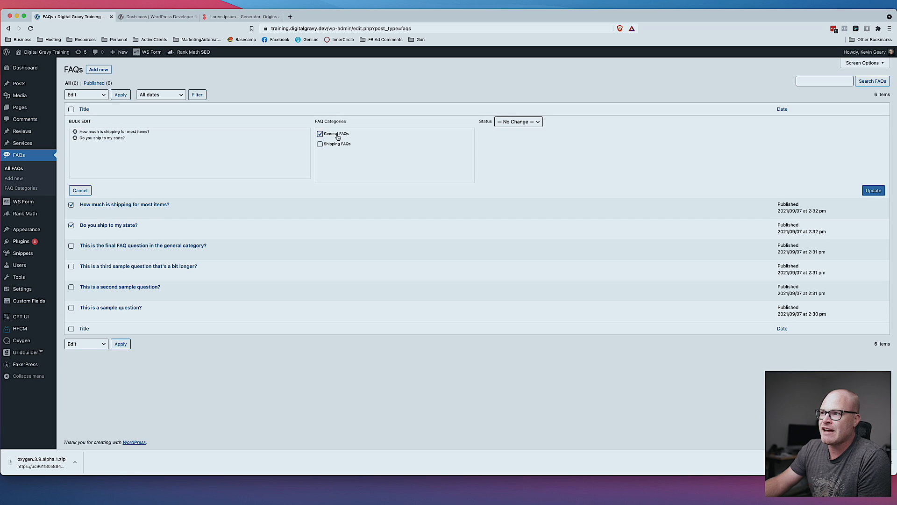
click(337, 135)
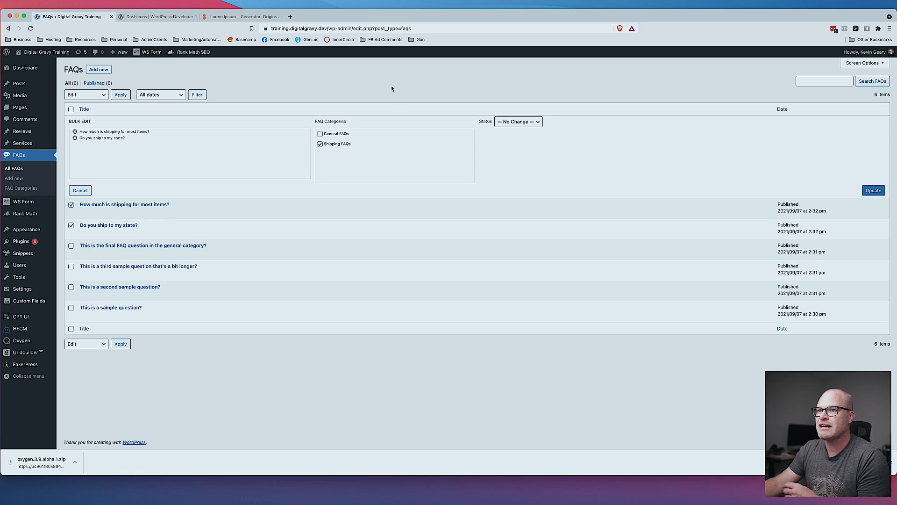
- Remove both shipping questions from the bulk edit of the FAQs
click(74, 138)
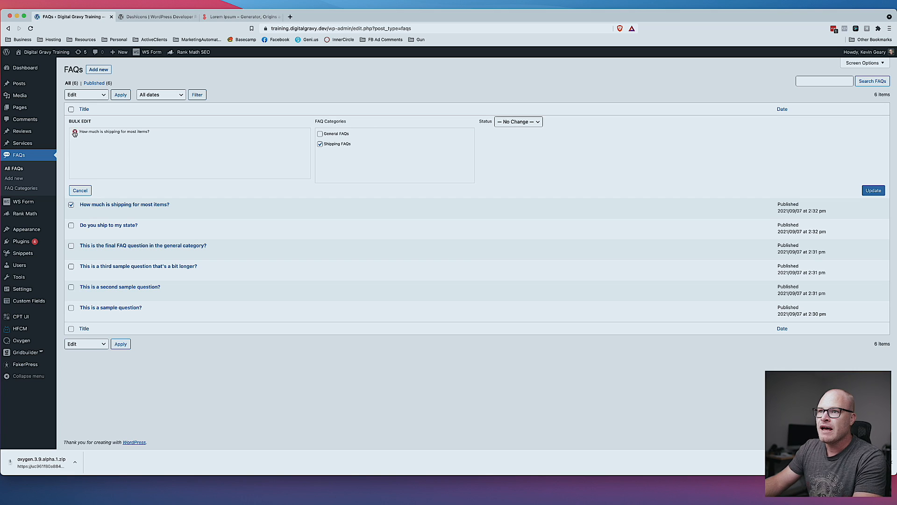
click(75, 132)
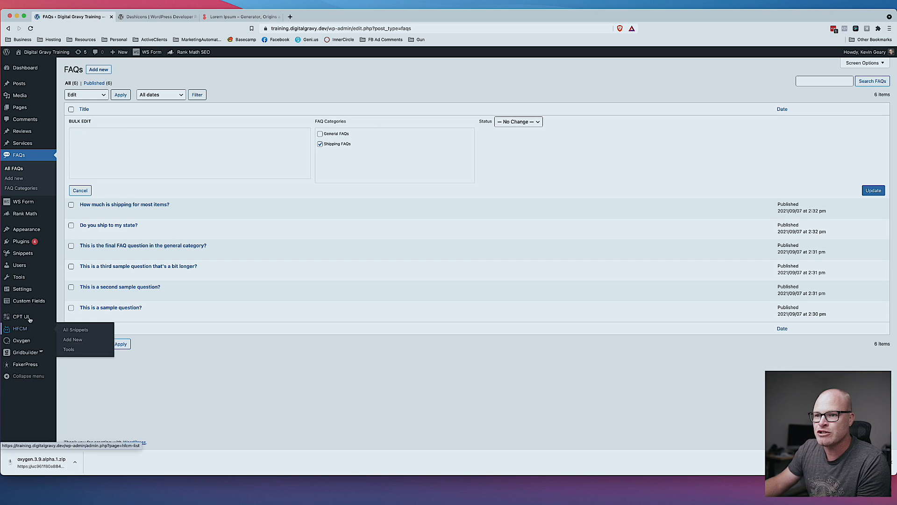
- Open the FAQ Categories taxonomy for editing in CPT UI and examine its "Show in quick/bulk edit panel" setting
mouse_move(28, 317)
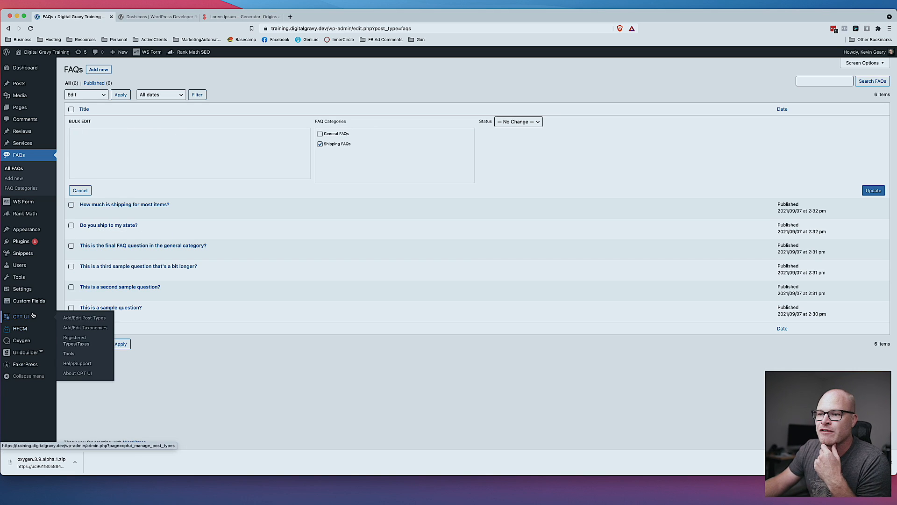
click(83, 328)
click(148, 85)
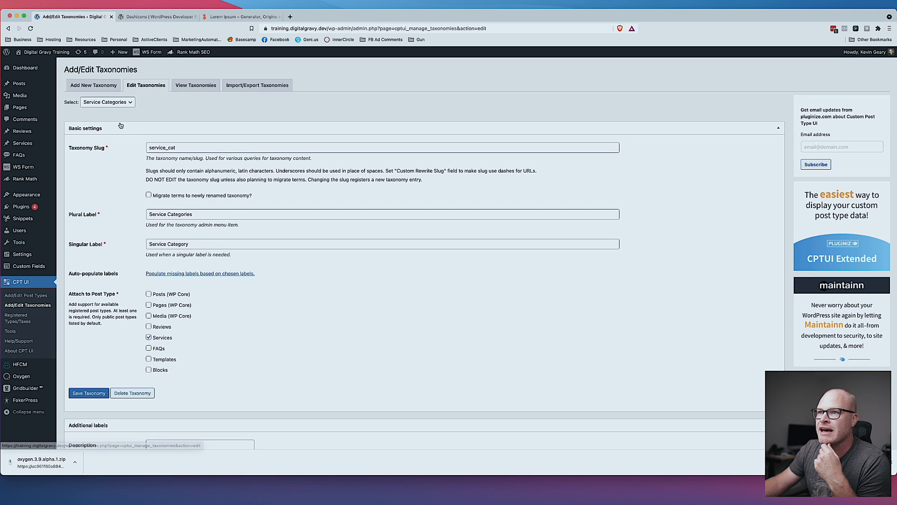
click(115, 102)
click(113, 111)
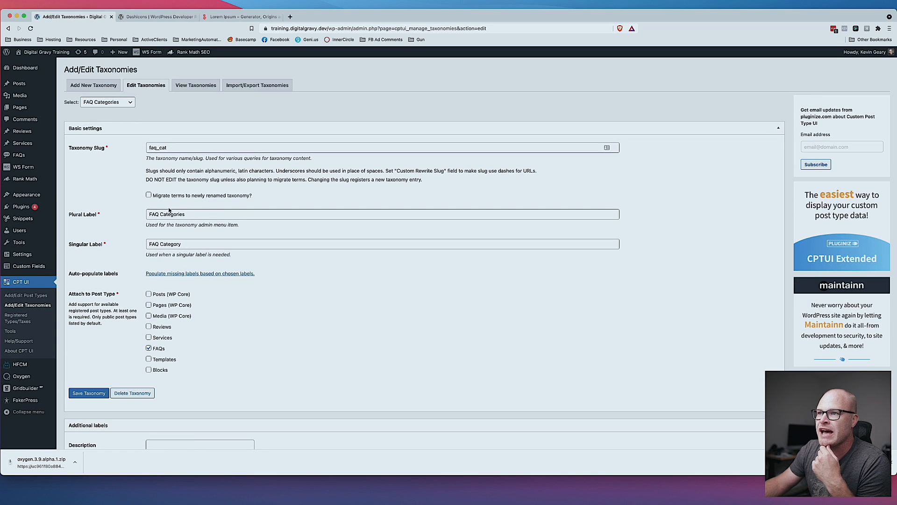
scroll(170, 210, down, 20)
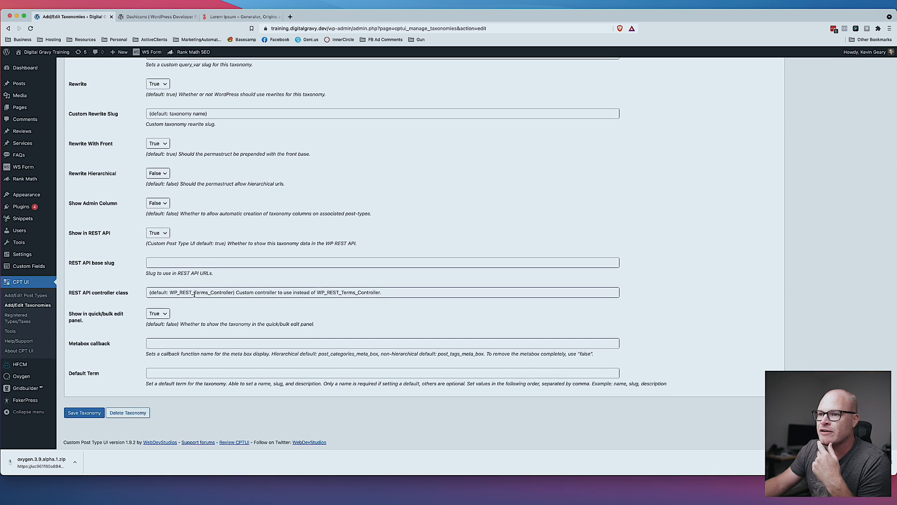
triple_click(114, 317)
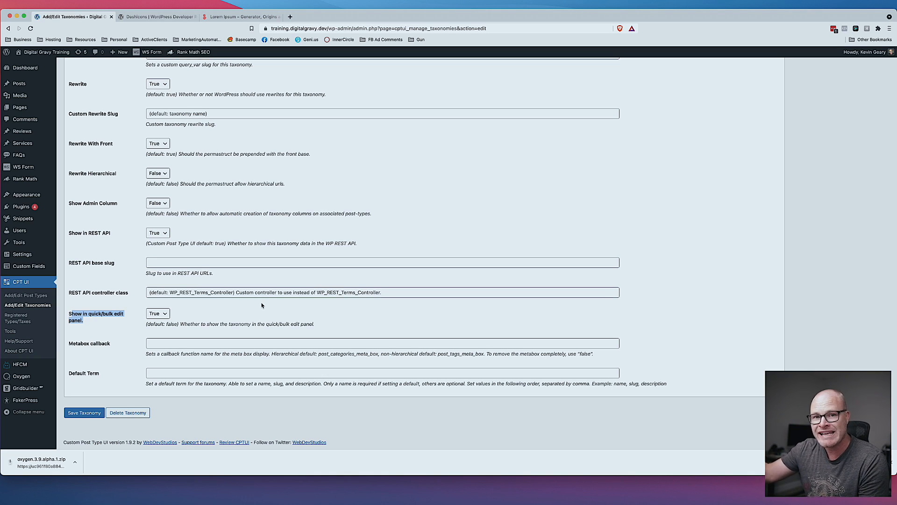
- Switch the taxonomy's quick/bulk edit panel setting to False and back to True, and return to the FAQs list without saving
click(157, 313)
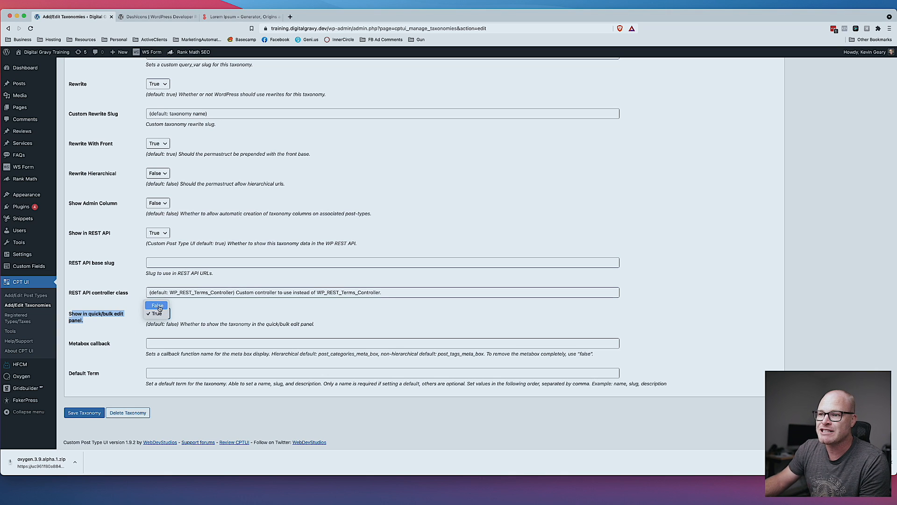
click(155, 321)
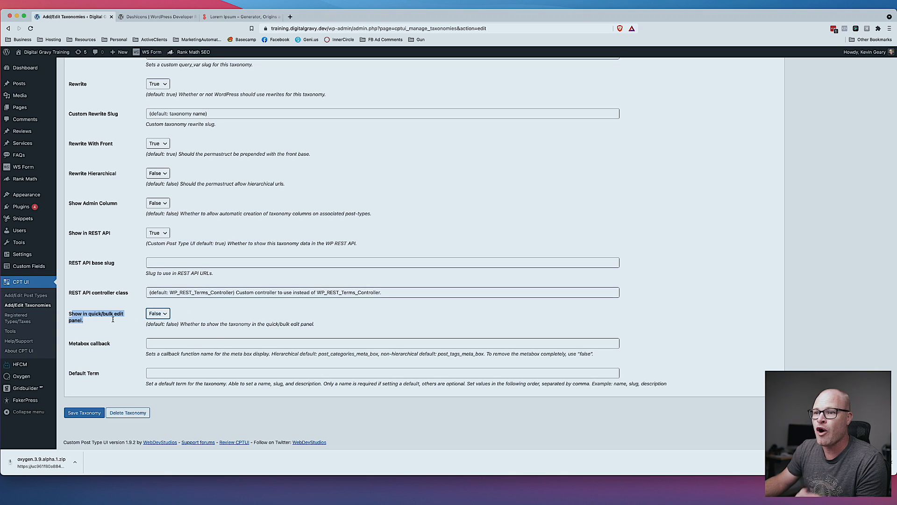
click(157, 314)
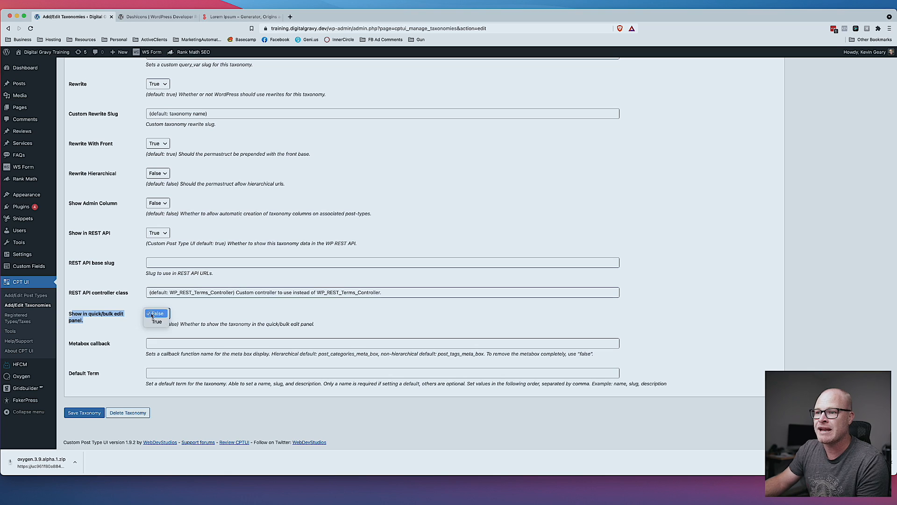
click(152, 322)
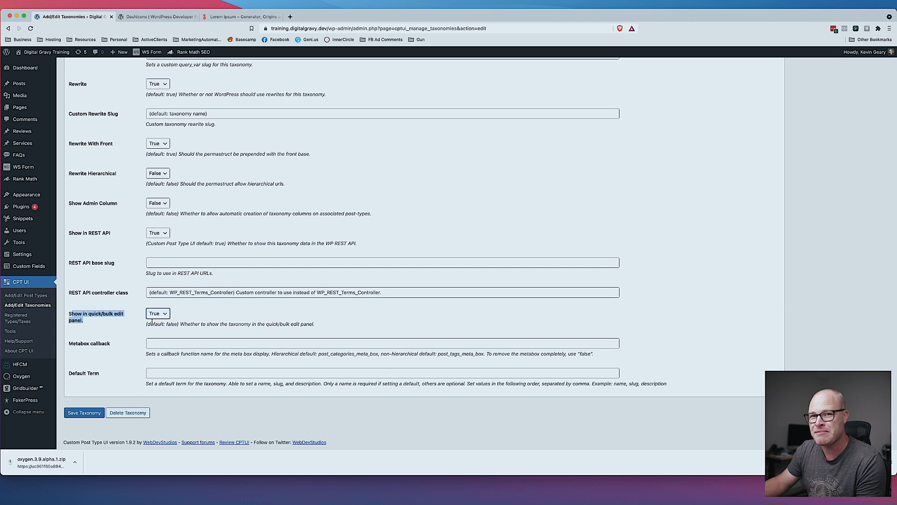
click(232, 433)
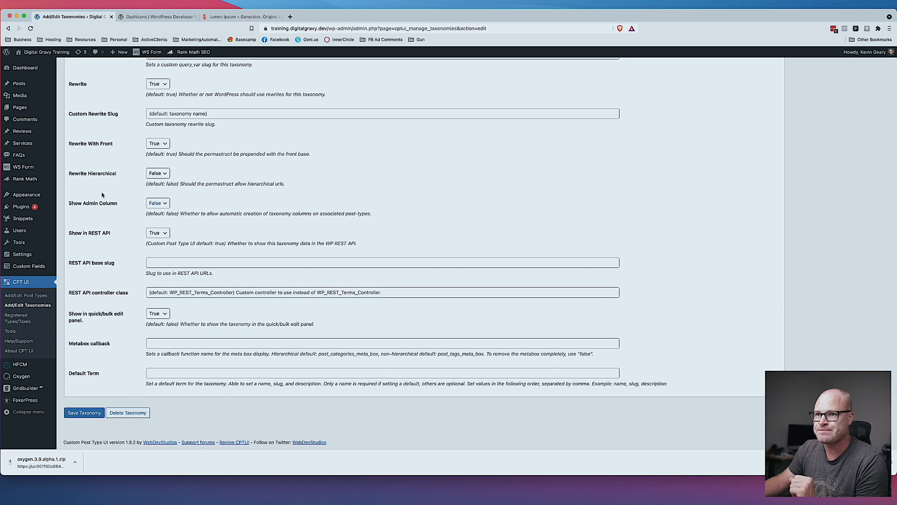
click(18, 154)
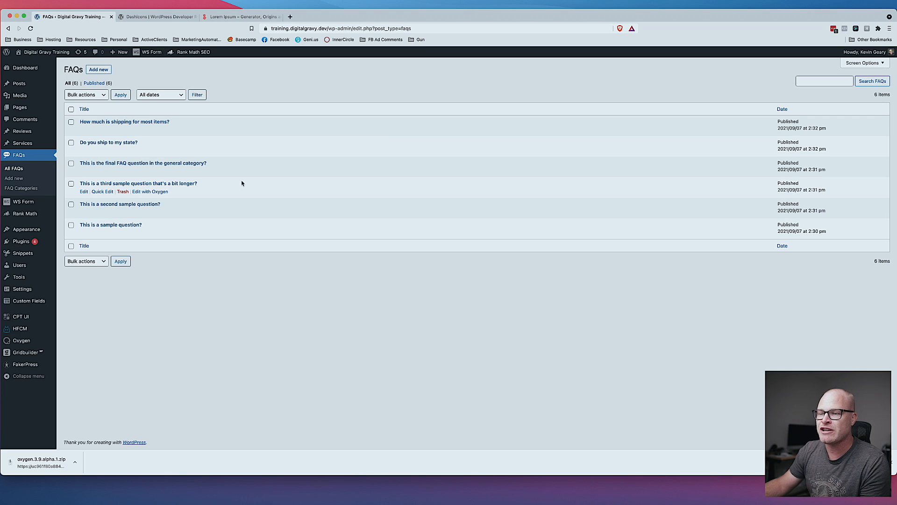
- Create a new page titled "Shipping FAQs"
mouse_move(28, 67)
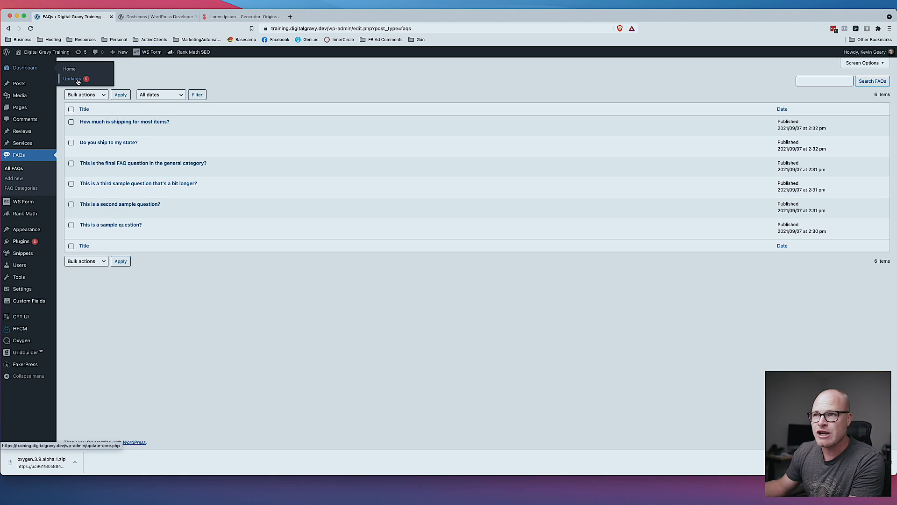
mouse_move(57, 105)
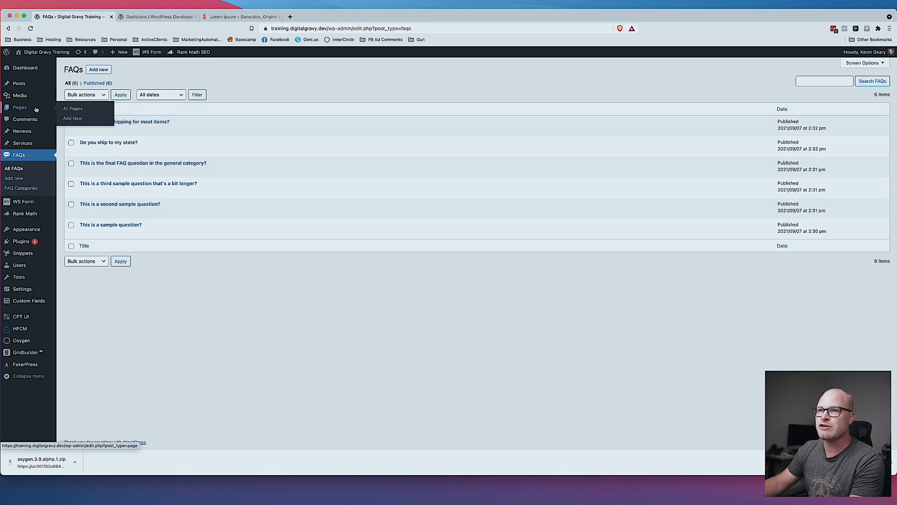
click(92, 123)
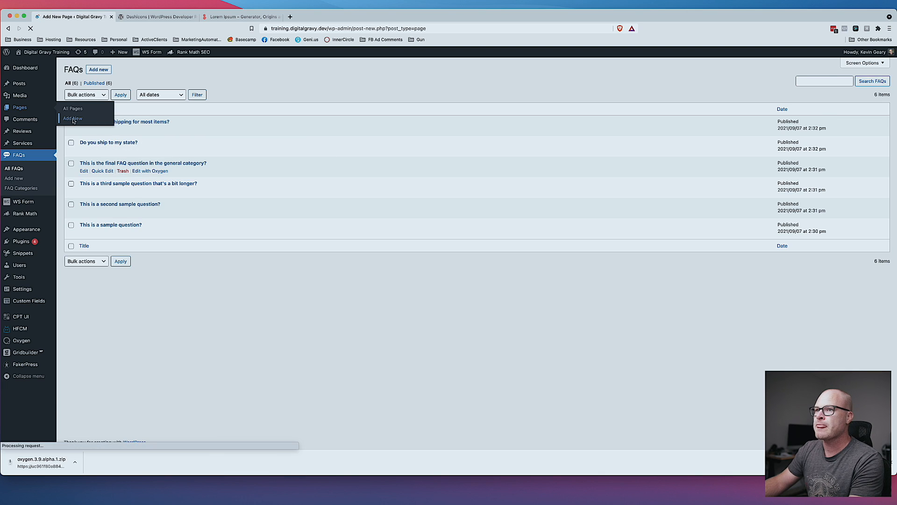
text(Shipping FA)
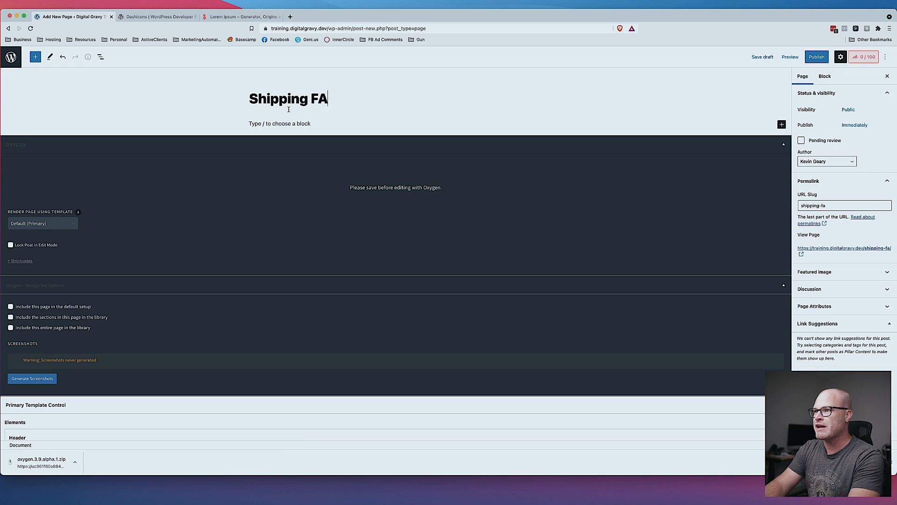
text(Qs)
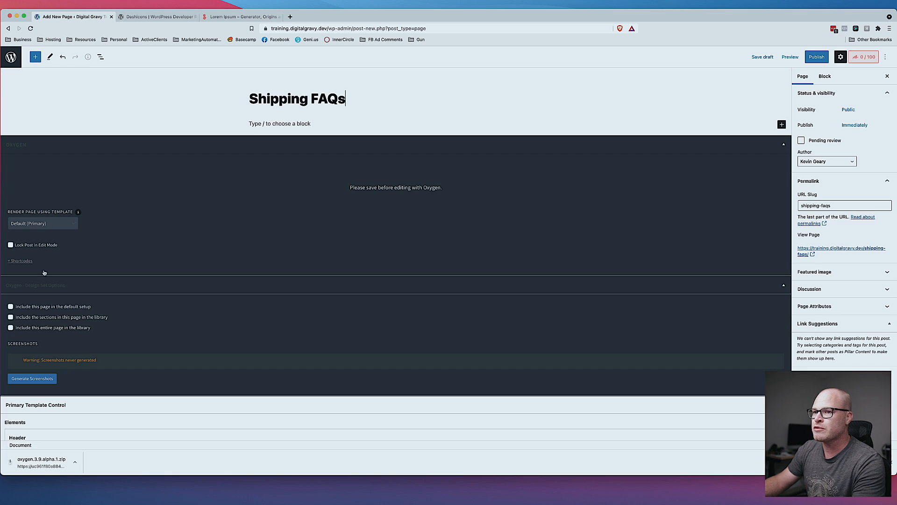
scroll(367, 310, down, 3)
scroll(467, 311, up, 3)
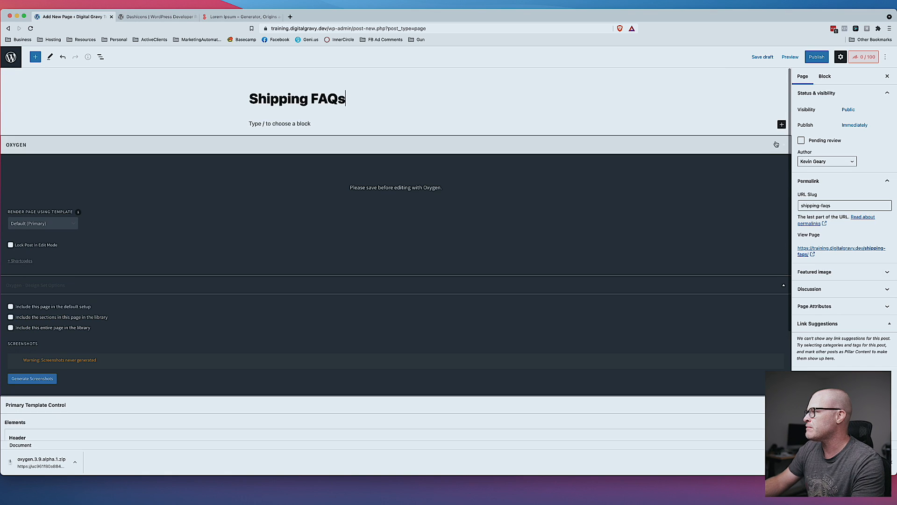
- Publish the Shipping FAQs page and open it in the Oxygen builder
click(823, 60)
click(825, 57)
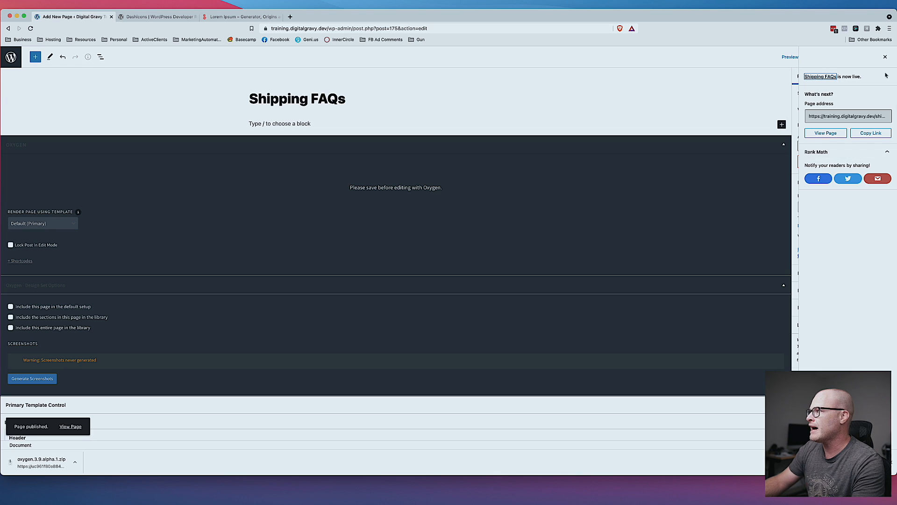
click(885, 57)
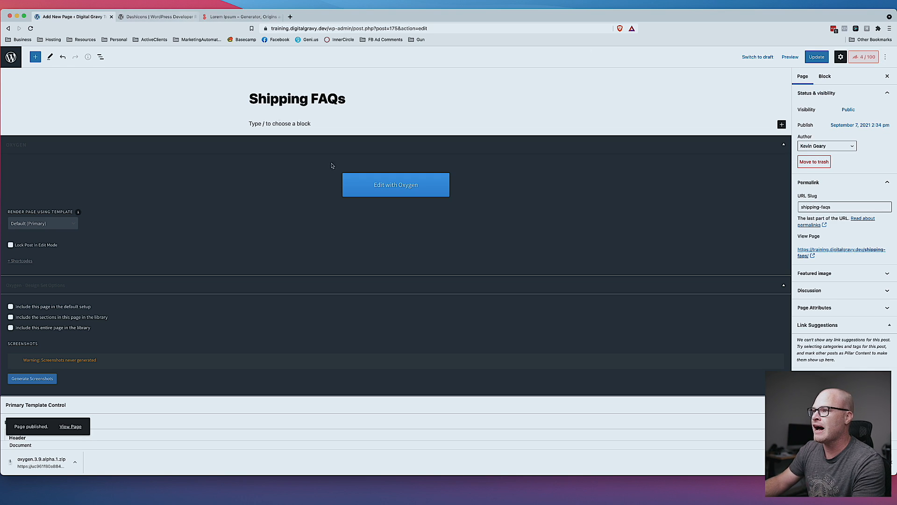
click(411, 184)
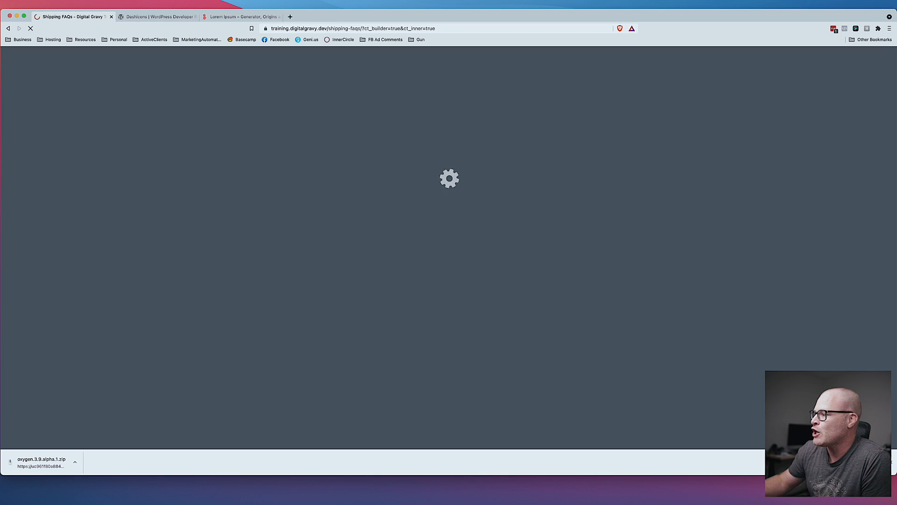
click(891, 462)
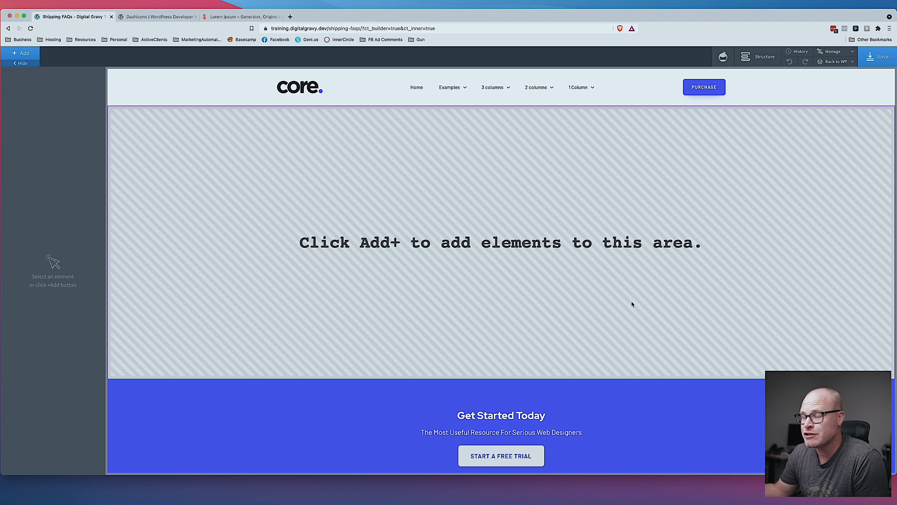
click(753, 57)
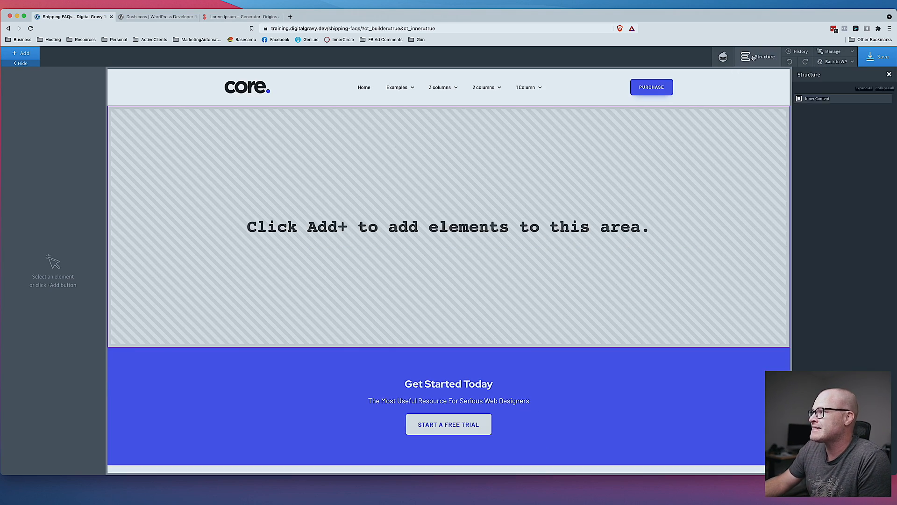
click(753, 57)
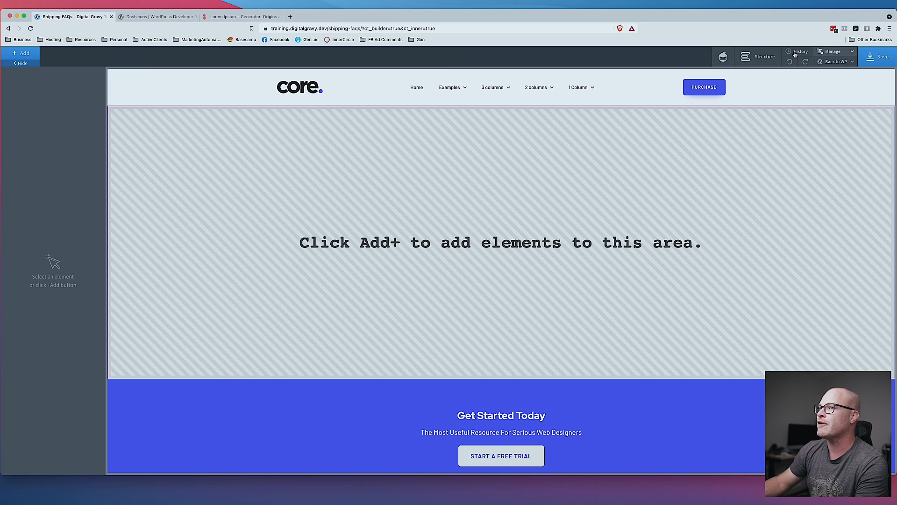
- Add a section to the empty page content and place a div inside it
click(20, 53)
text(s)
click(30, 97)
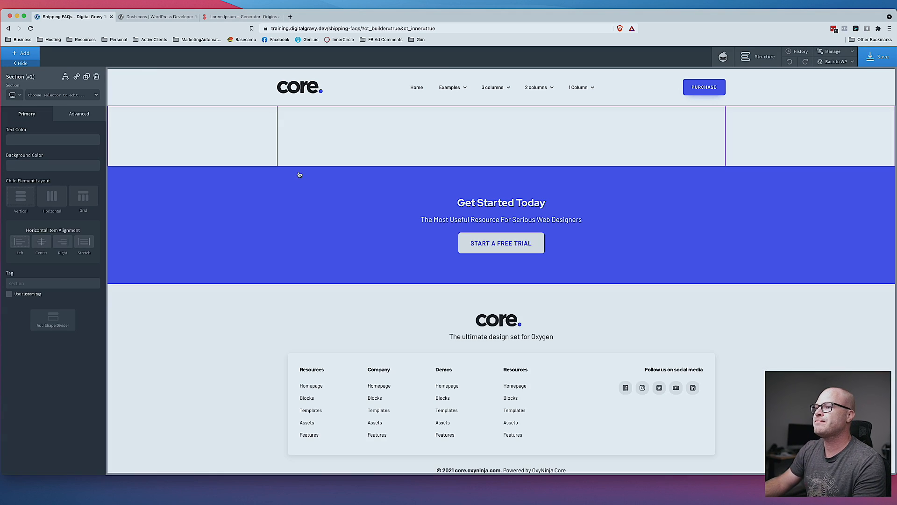
click(21, 53)
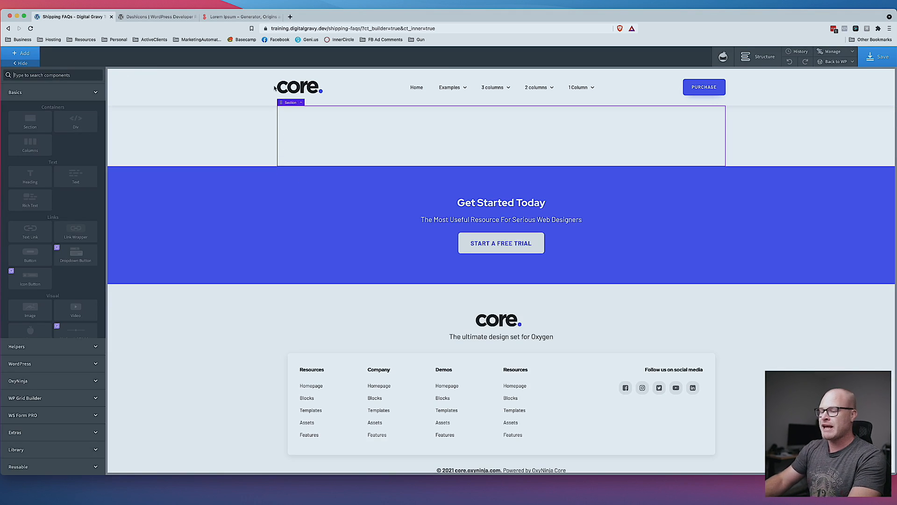
click(76, 122)
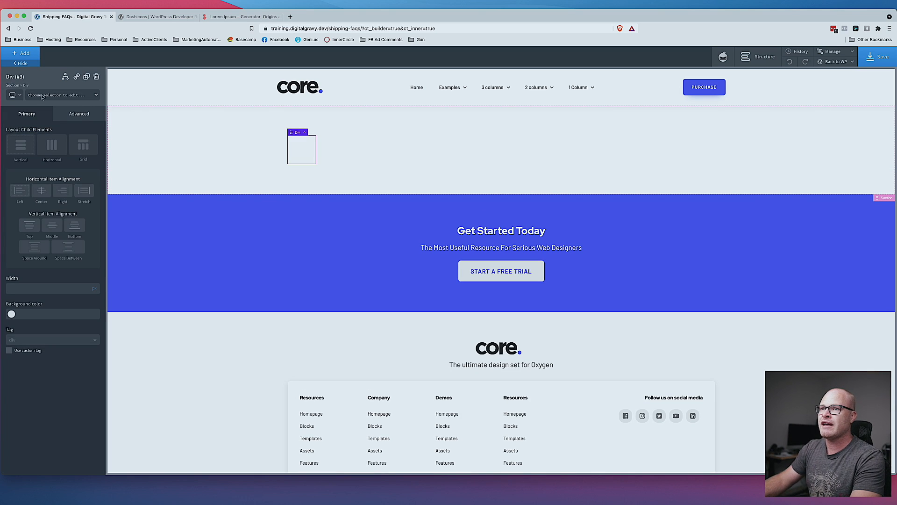
- Try the c-columns-2 class on the new div and remove it again
click(42, 95)
text(columsn-2)
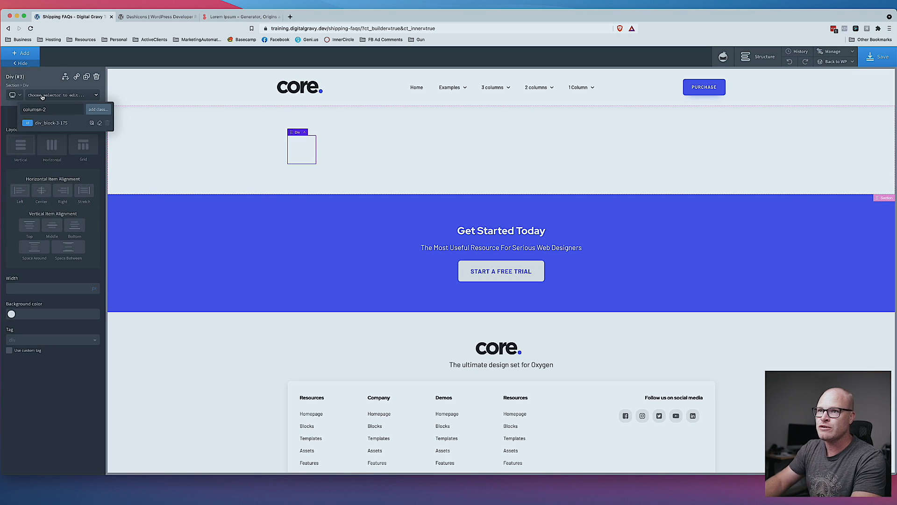
key(BackSpace)
key(BackSpace)
key(BackSpace)
key(BackSpace)
text(ns-2)
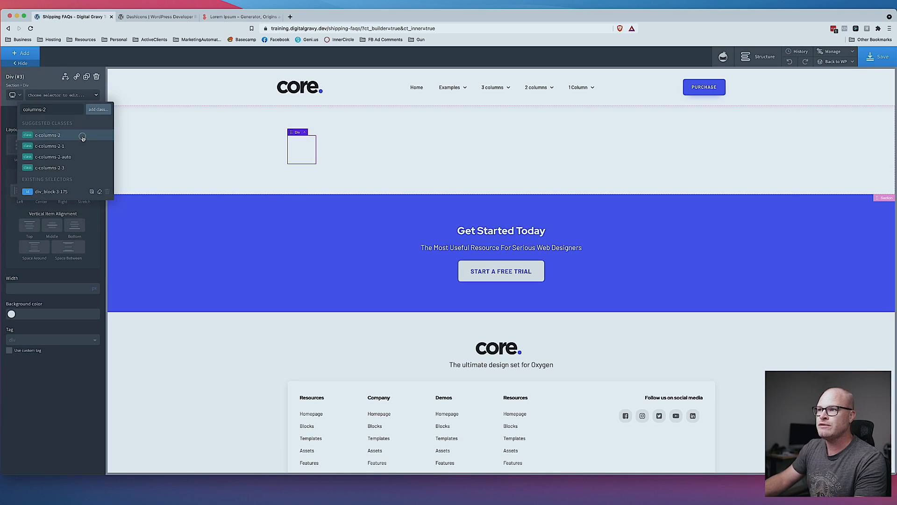
click(82, 137)
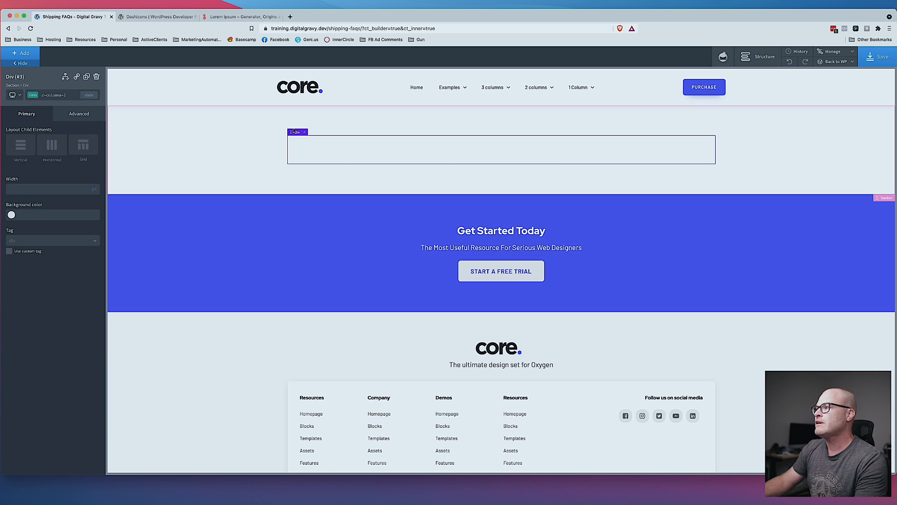
click(64, 97)
click(102, 134)
- Assign the c-columns-2-3 class to the div inside the section
click(67, 96)
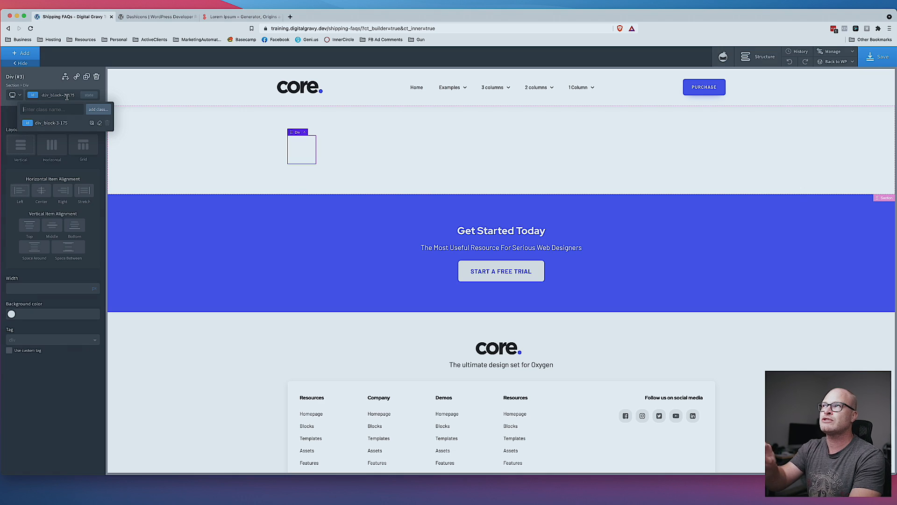
text(columns-2)
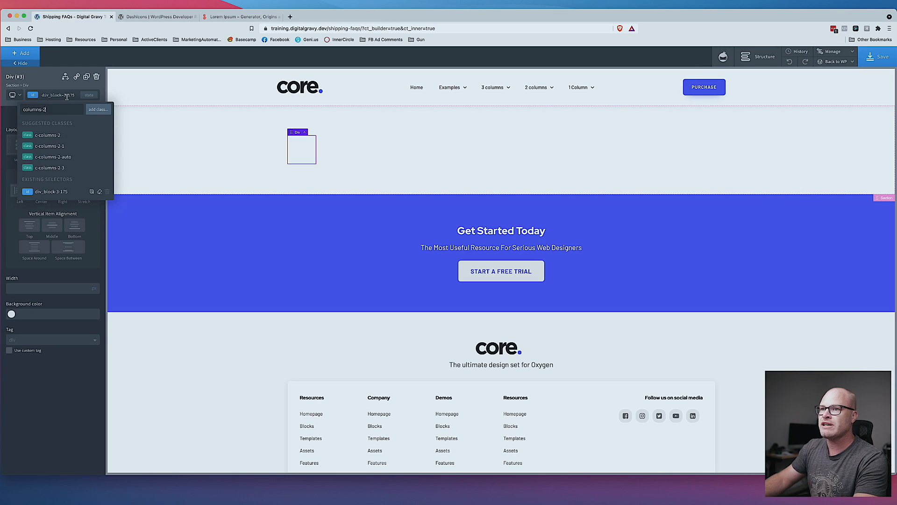
click(66, 167)
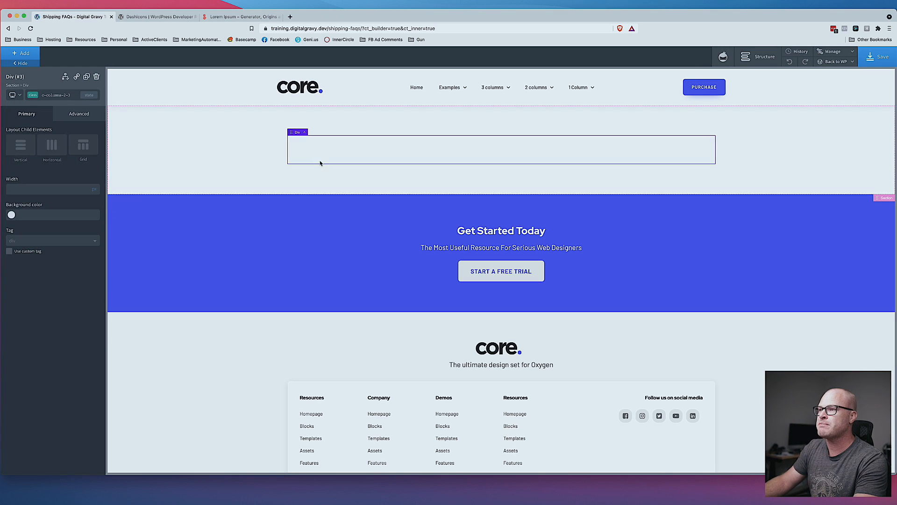
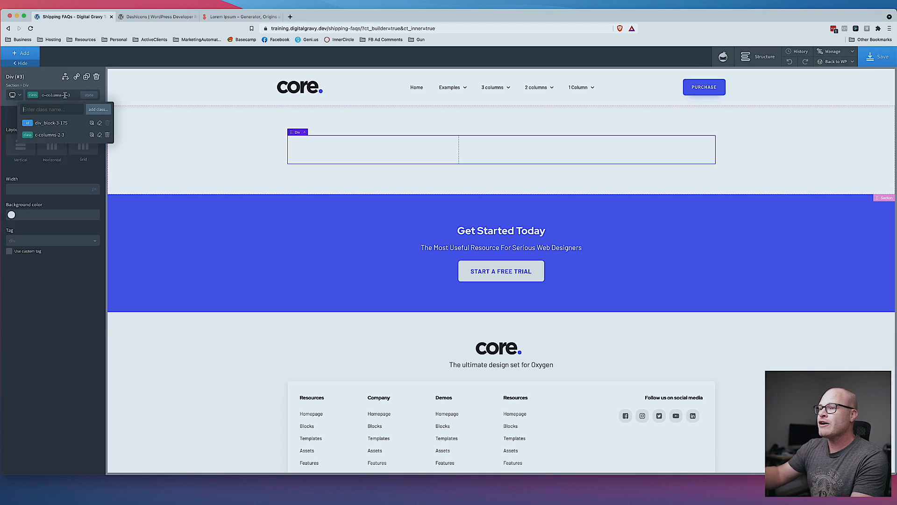
- Assign the c-columns-gap-xl class to the two-column div in the section
text(gap)
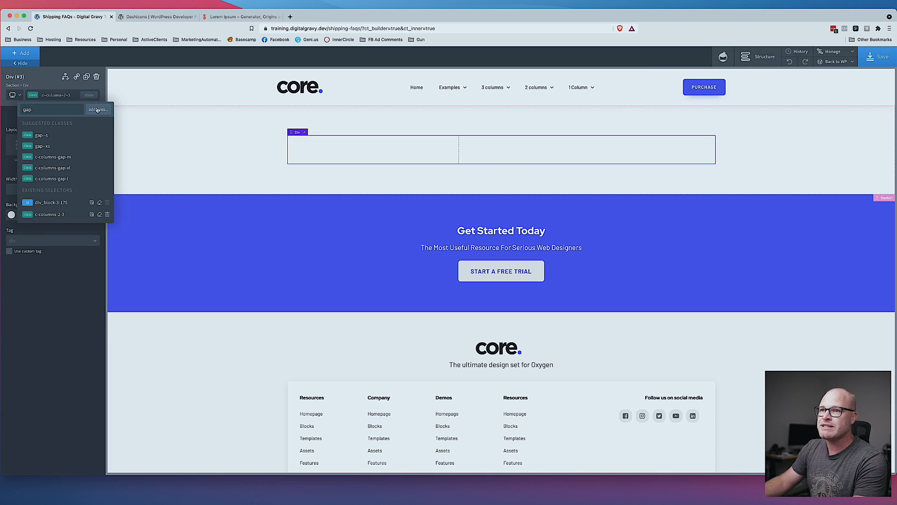
key(BackSpace)
key(BackSpace)
key(BackSpace)
text(columns-gap)
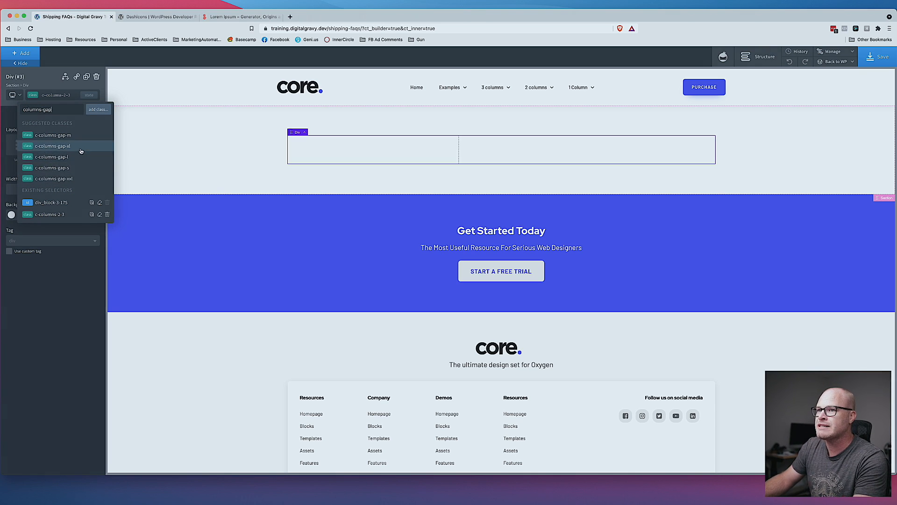
click(75, 145)
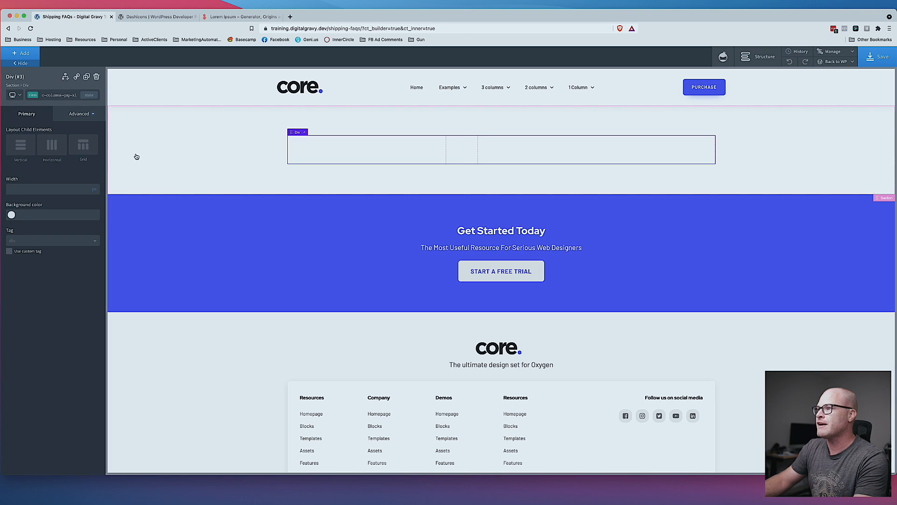
- Add a heading and a text element to the narrower first column div
click(360, 148)
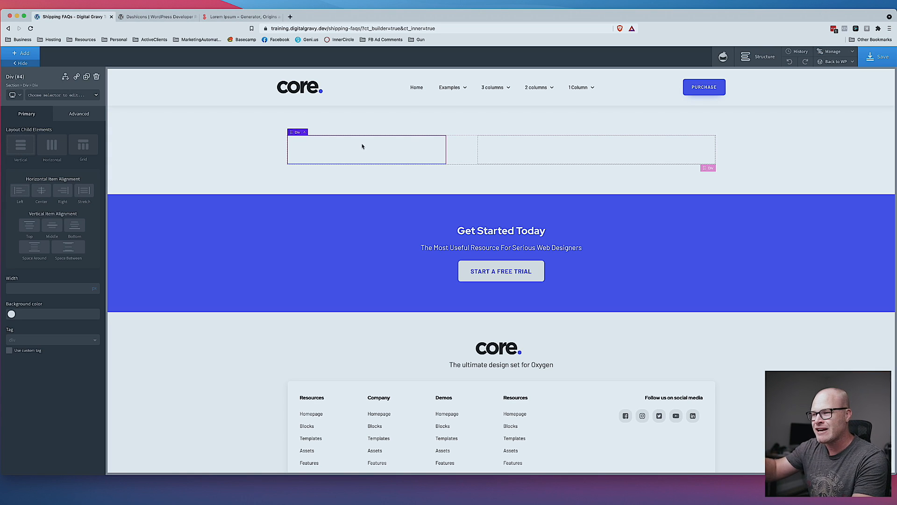
click(520, 154)
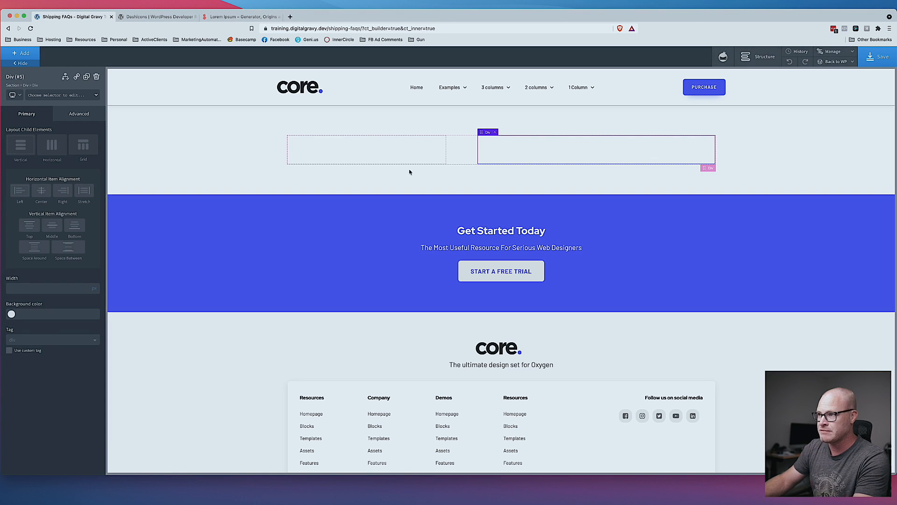
click(374, 152)
click(22, 53)
text(head)
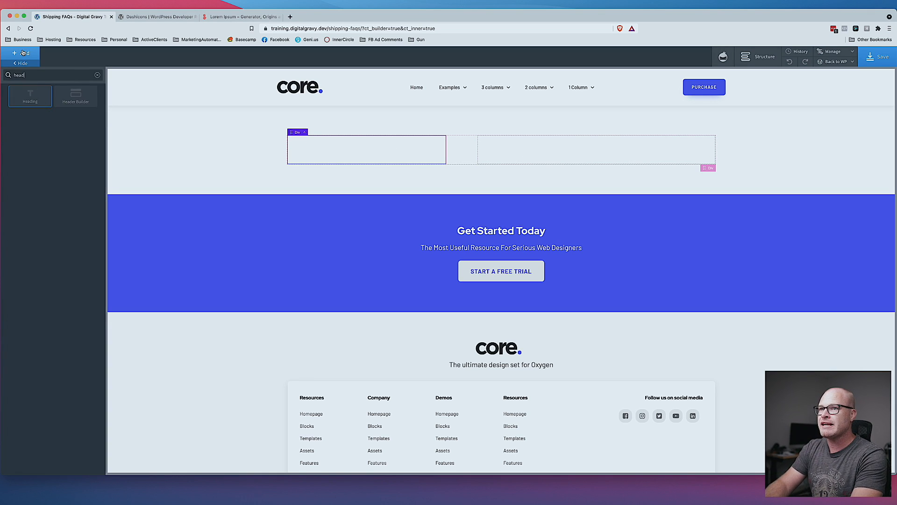
key(Return)
click(24, 55)
text(text)
key(Return)
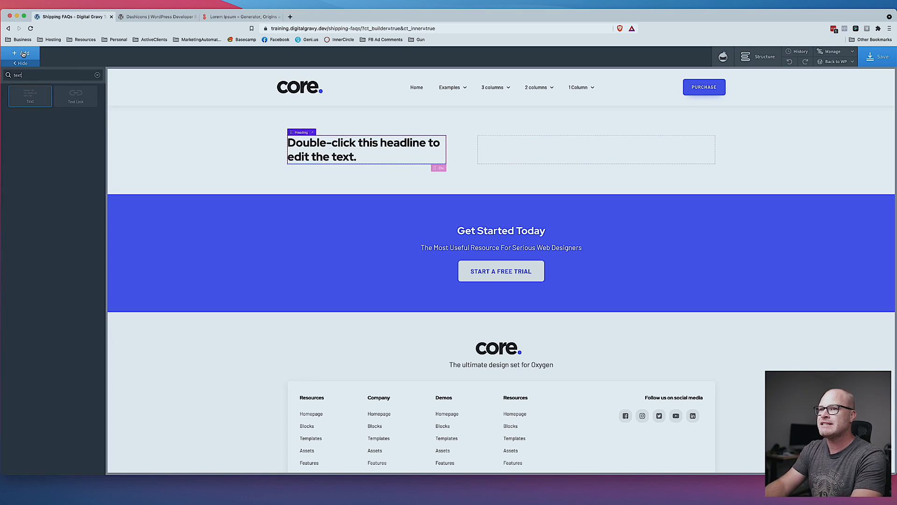
- Try the margin-bottom-m class on the heading and remove it again
click(68, 95)
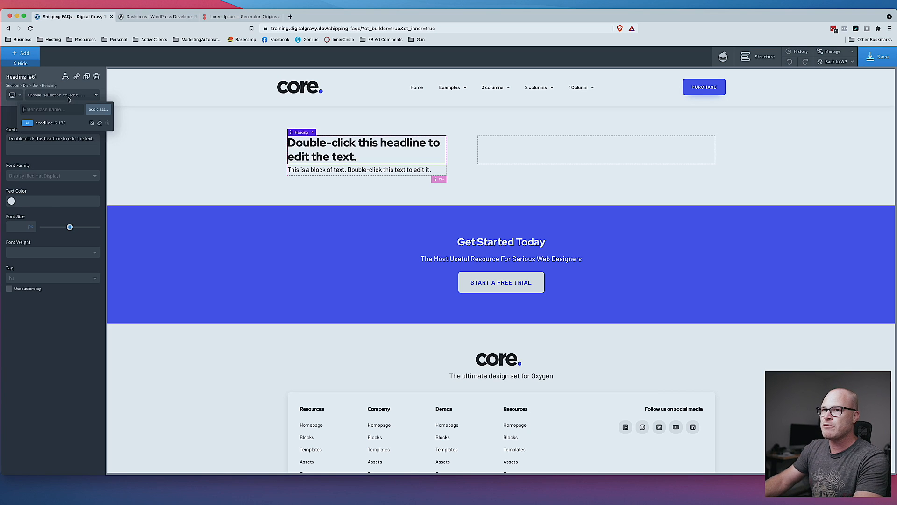
text(margin-b)
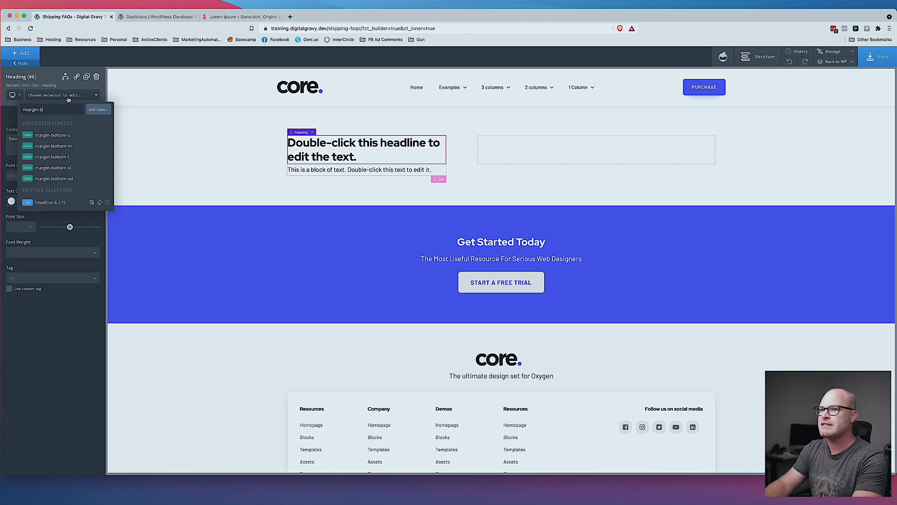
click(70, 146)
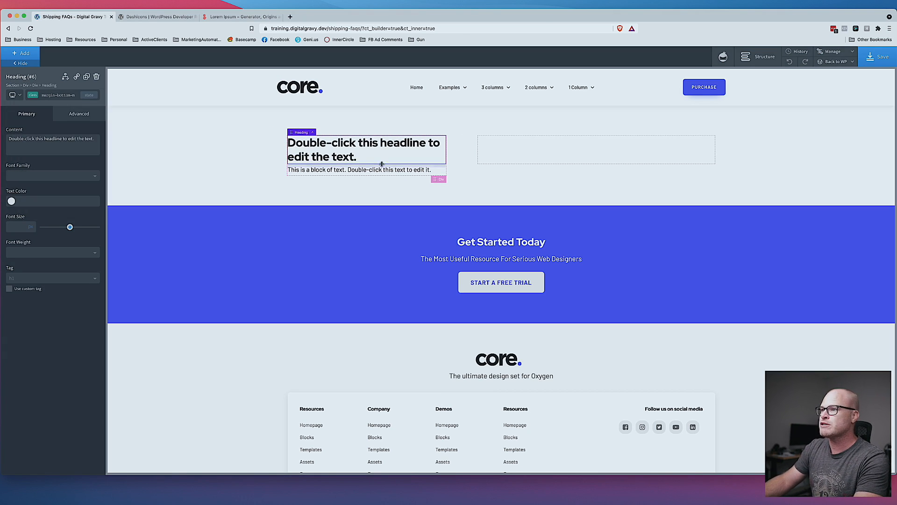
click(66, 95)
click(68, 103)
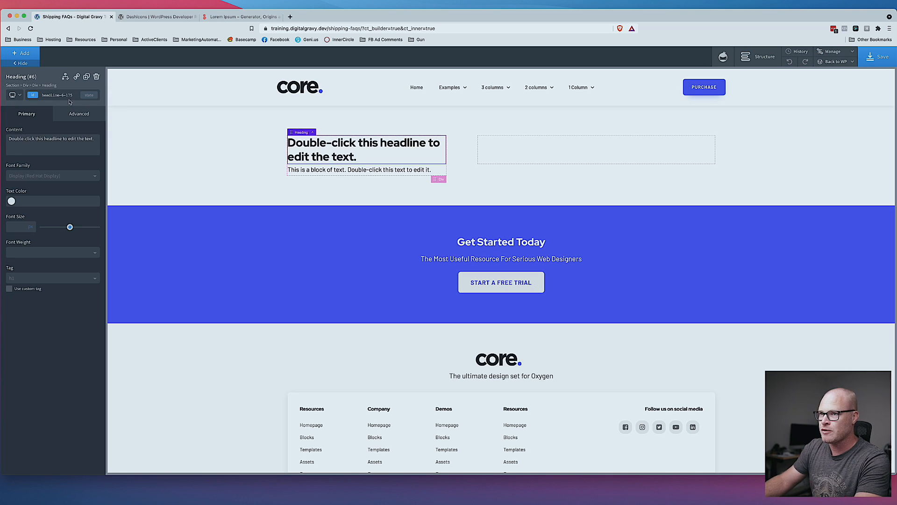
- Assign the c-margin-bottom-m class to the heading
click(69, 96)
text(c-mar)
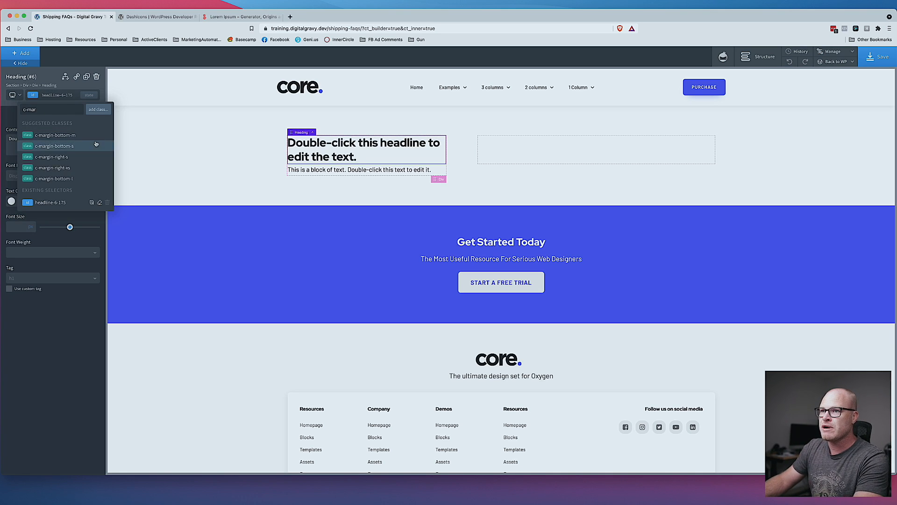
click(70, 135)
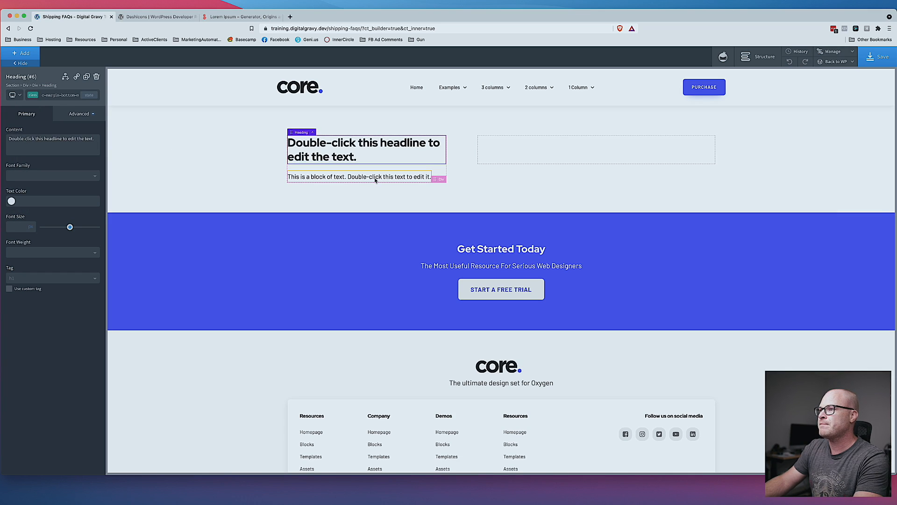
- Replace the placeholder headline with "Frequently Asked Questions"
triple_click(321, 152)
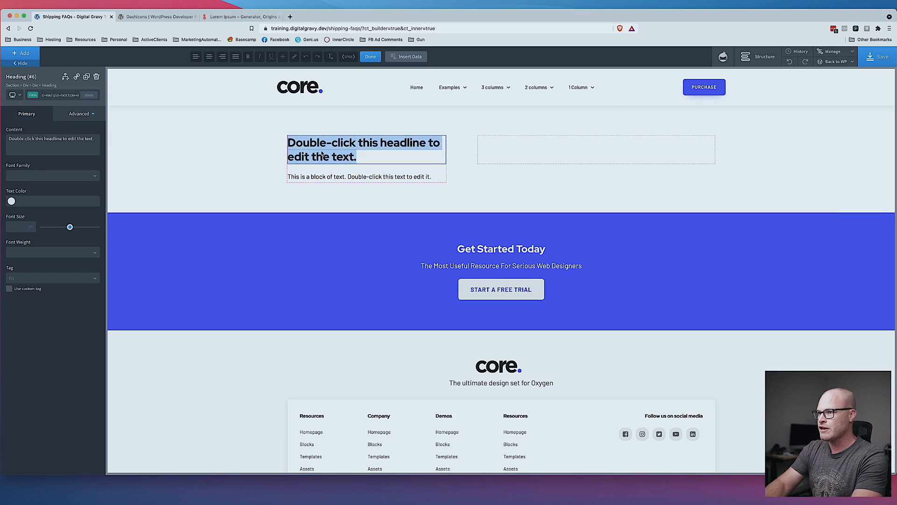
text(FA)
key(BackSpace)
text(requently As)
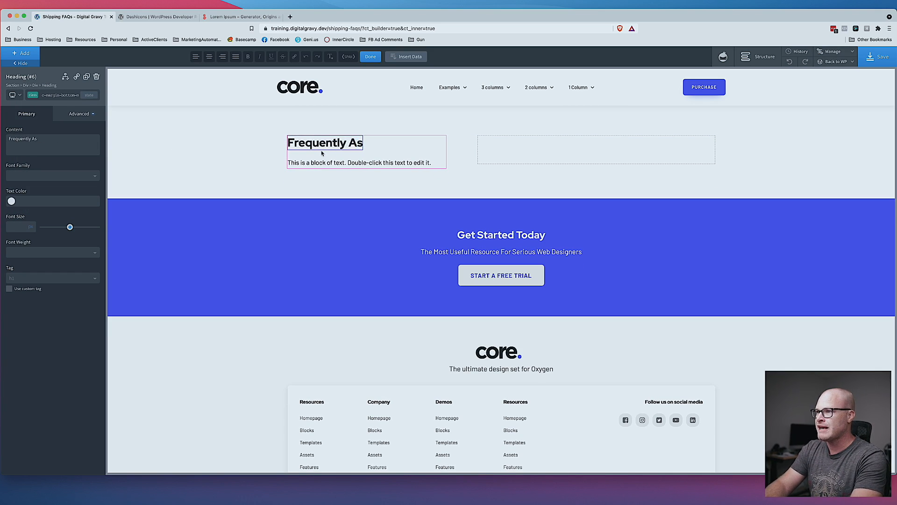
text(ked Questions)
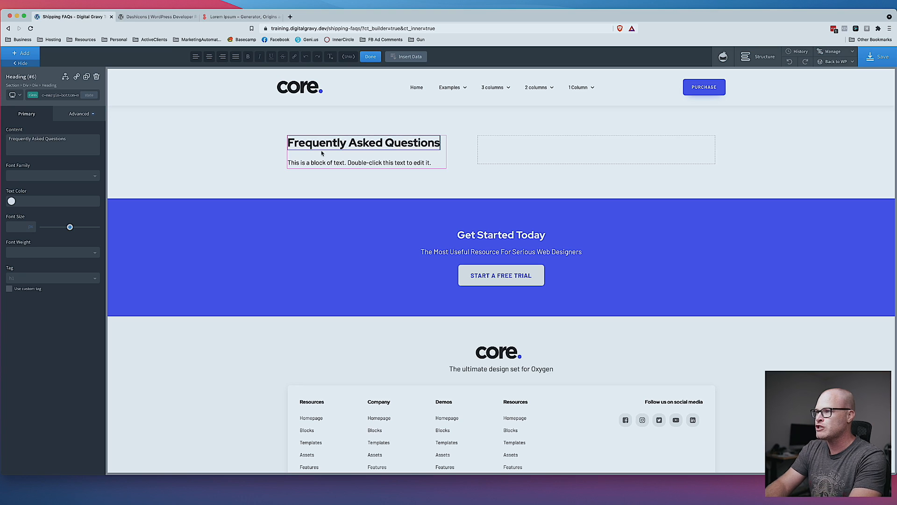
- Replace the placeholder text below the heading with "Here are some frequently asked questions related to shipping items from our company to your location."
triple_click(394, 167)
text(If Your)
key(BackSpace)
key(BackSpace)
key(BackSpace)
key(BackSpace)
key(BackSpace)
key(BackSpace)
key(BackSpace)
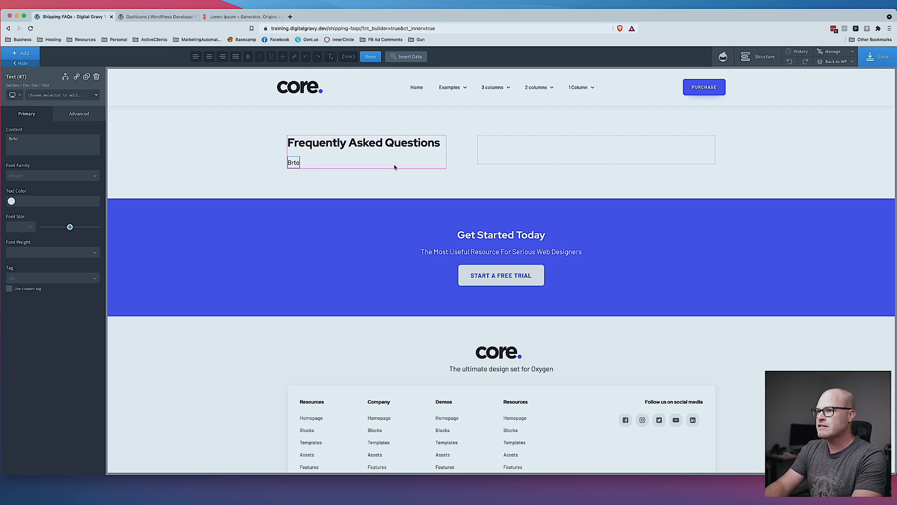
text(Here are)
key(BackSpace)
key(BackSpace)
key(super+a)
text(Here)
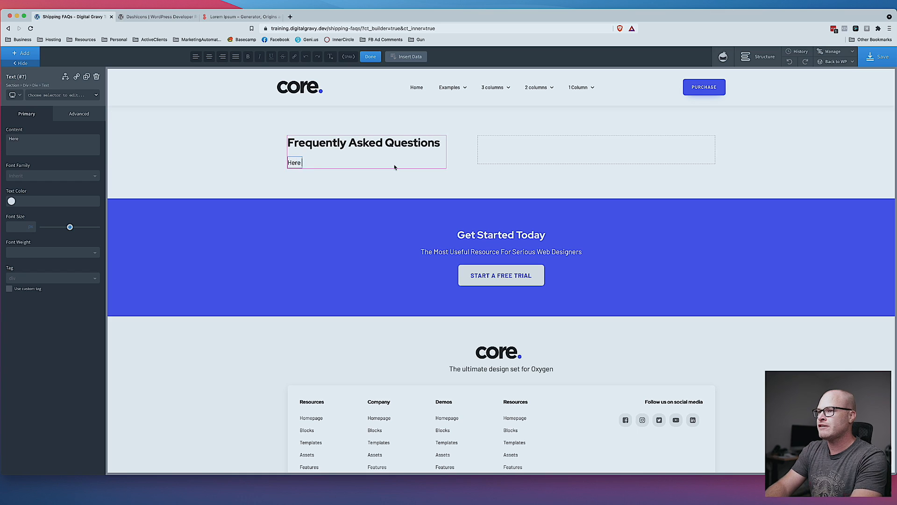
text( are some frequently asked q)
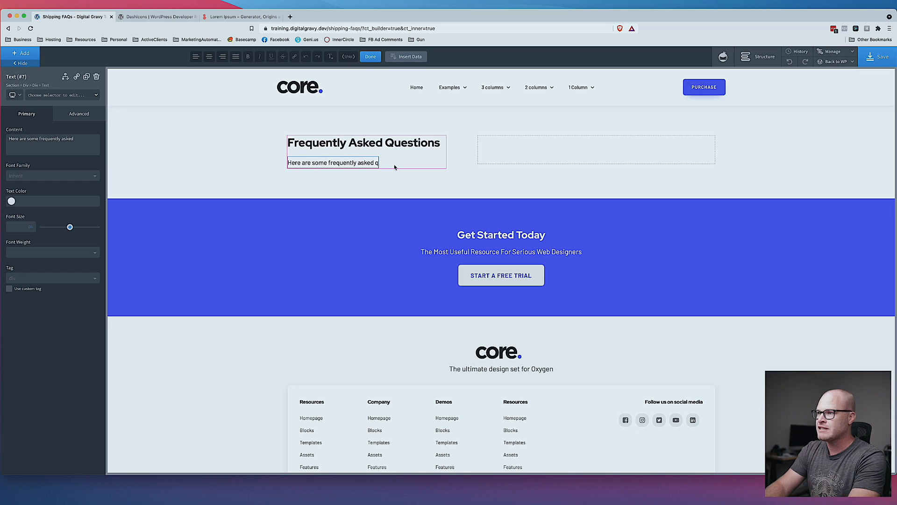
text(uestions related to shipp)
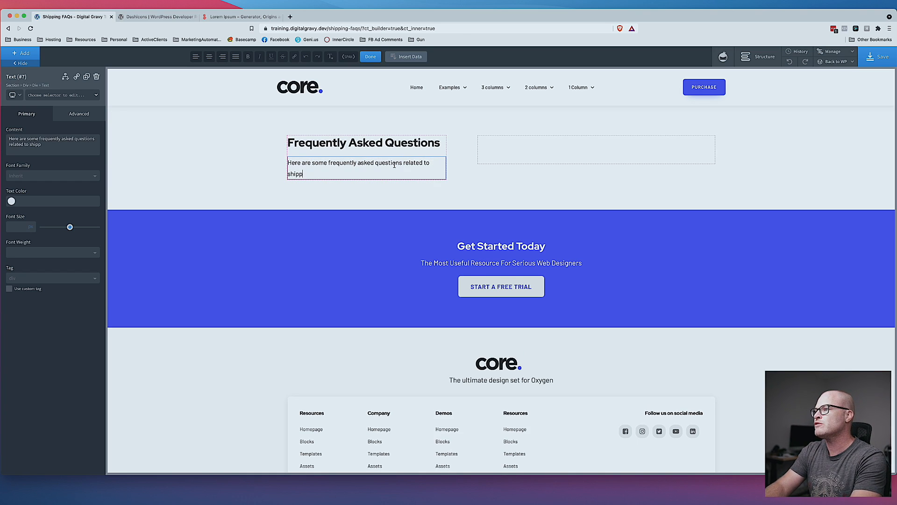
text(ing items from our )
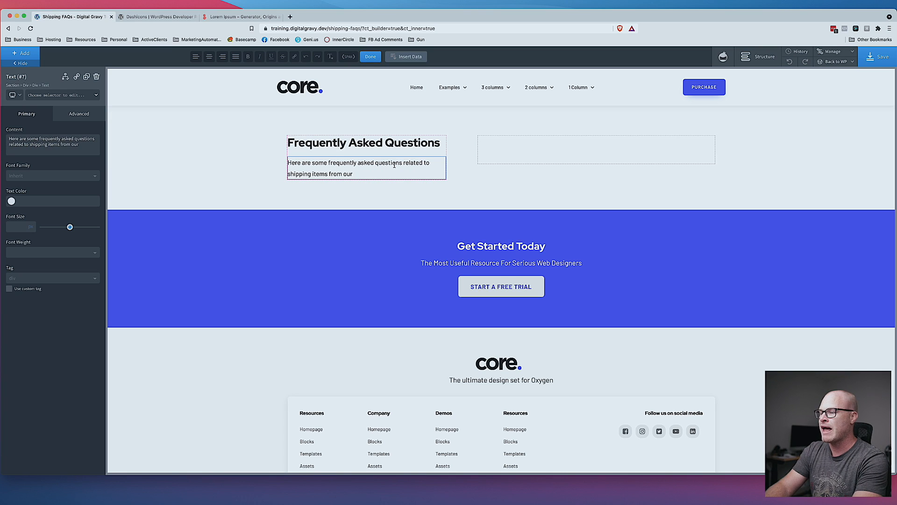
text(company to your loca)
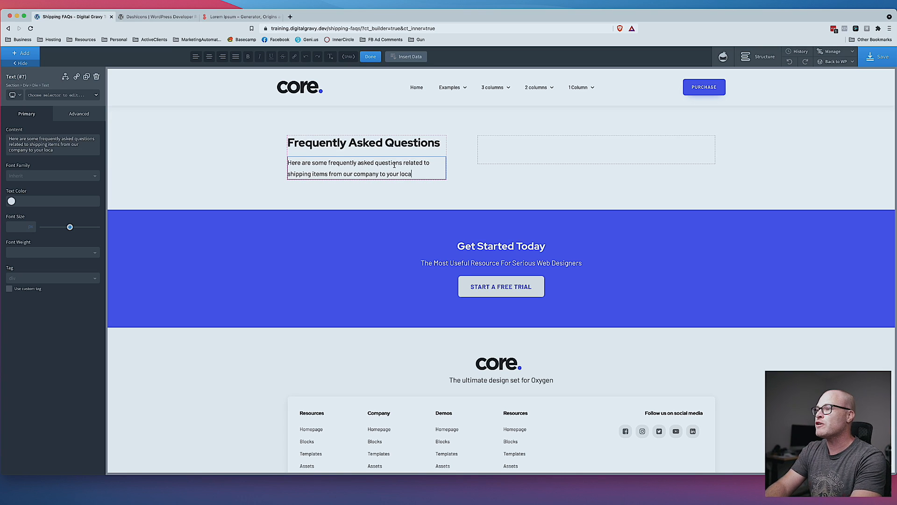
text(tion.)
click(200, 154)
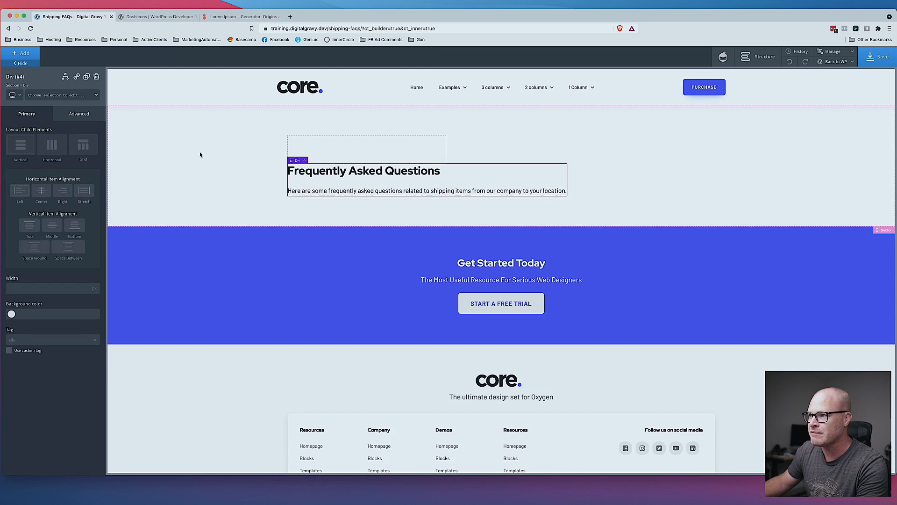
click(189, 151)
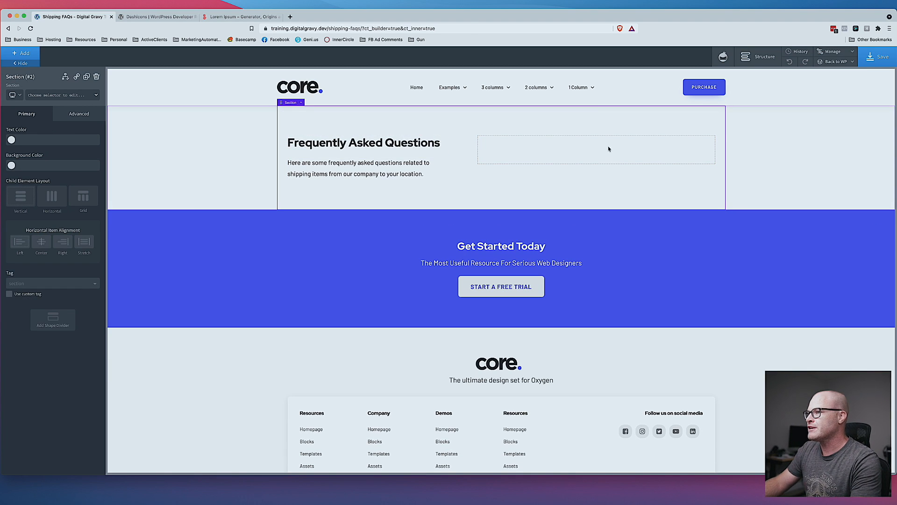
- Assign the c-stretch class to the div that wraps both columns
click(513, 154)
click(55, 94)
text(stret)
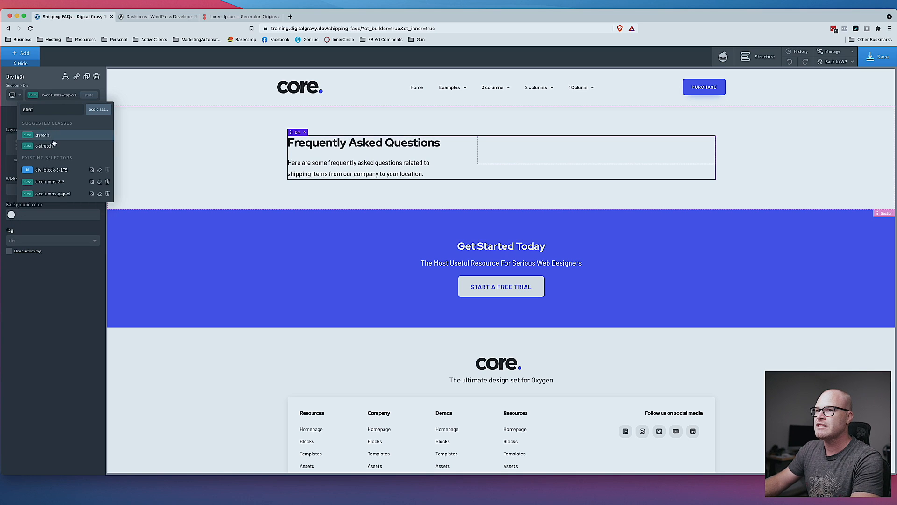
click(54, 144)
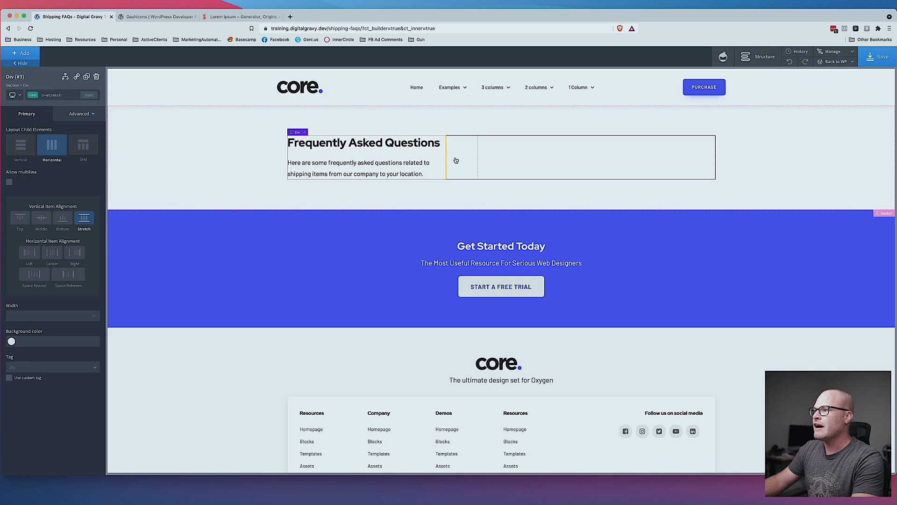
click(733, 156)
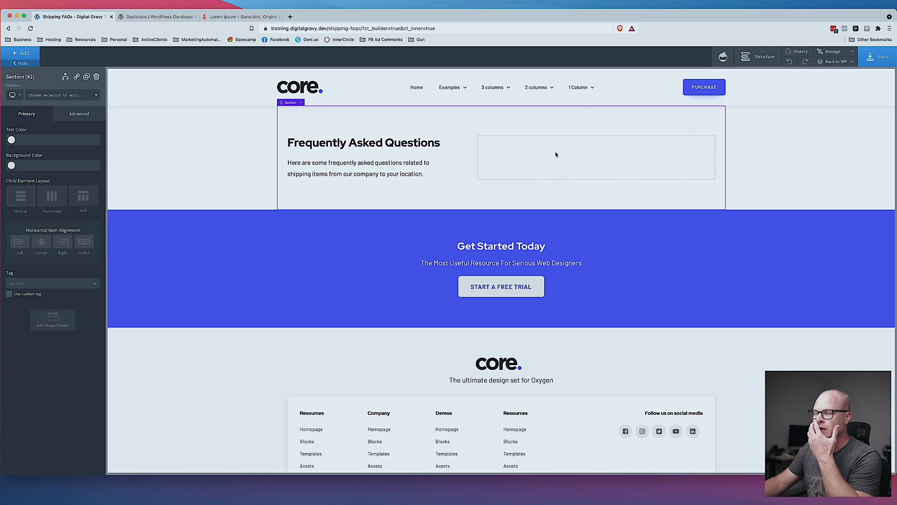
- Add a Repeater element to the empty, wider second column div
click(555, 154)
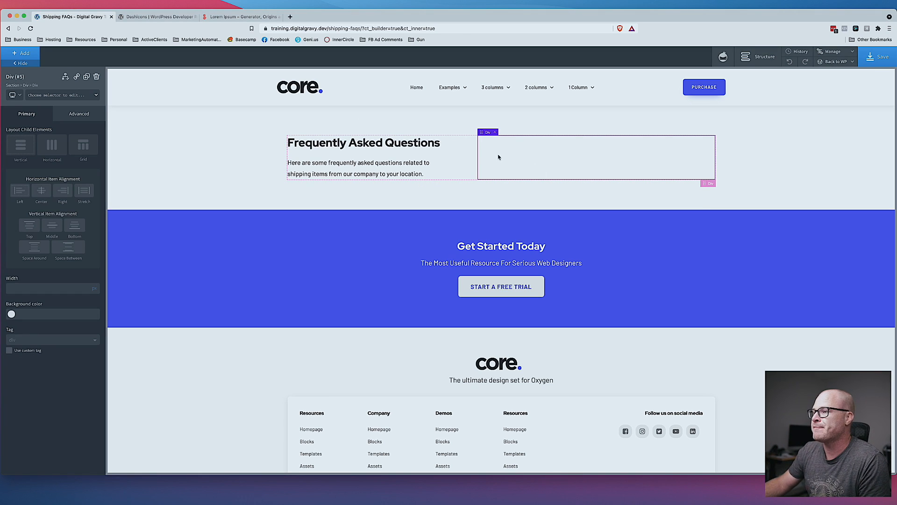
click(26, 54)
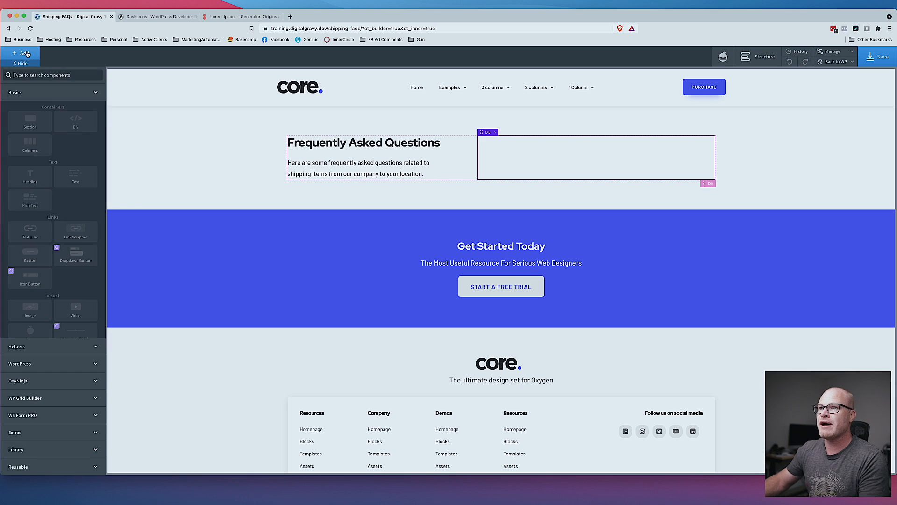
text(repe)
key(Return)
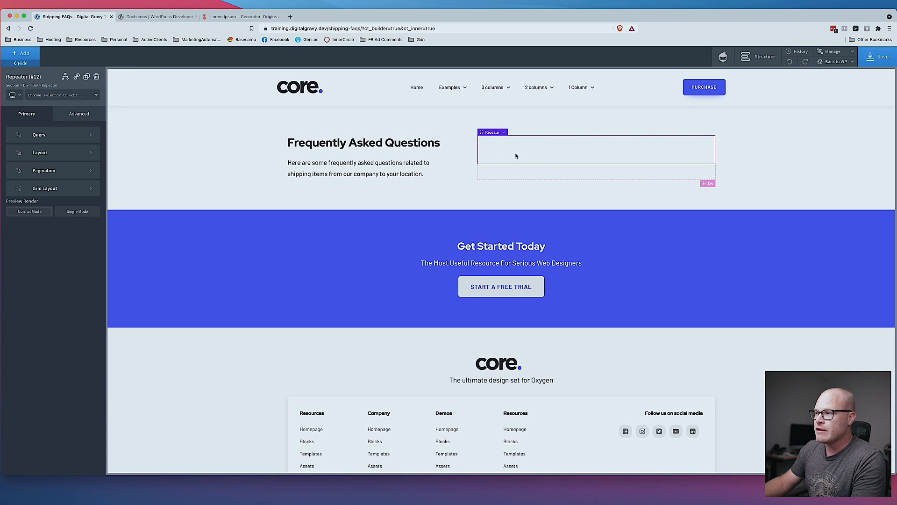
- Rename the second column's div in the structure tree to "FAQ Items"
click(759, 56)
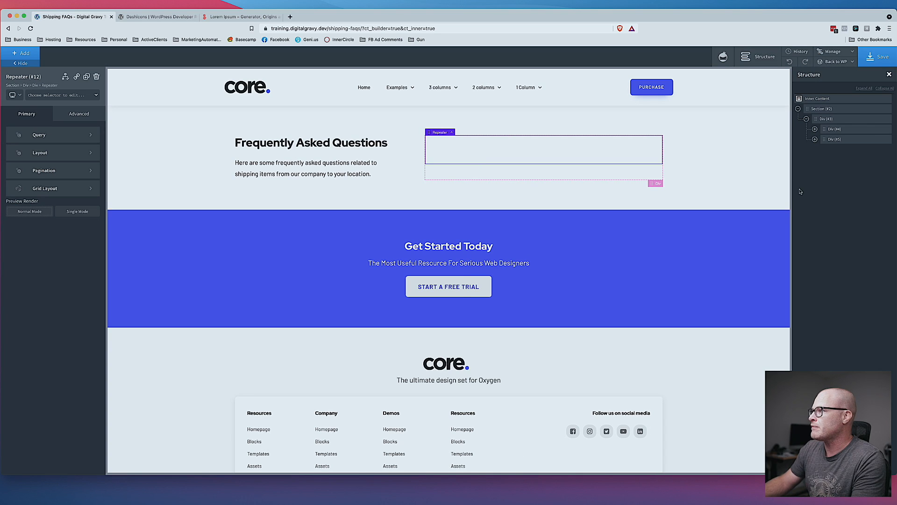
click(815, 139)
click(815, 128)
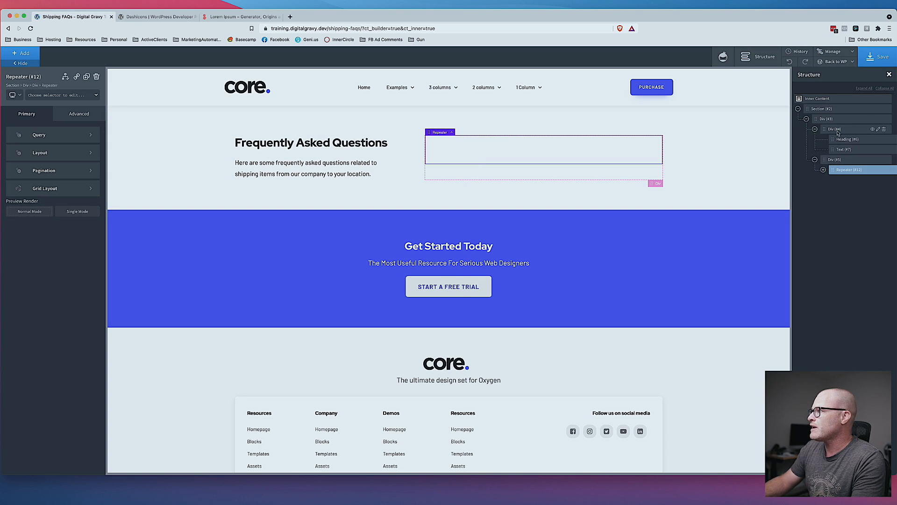
click(836, 129)
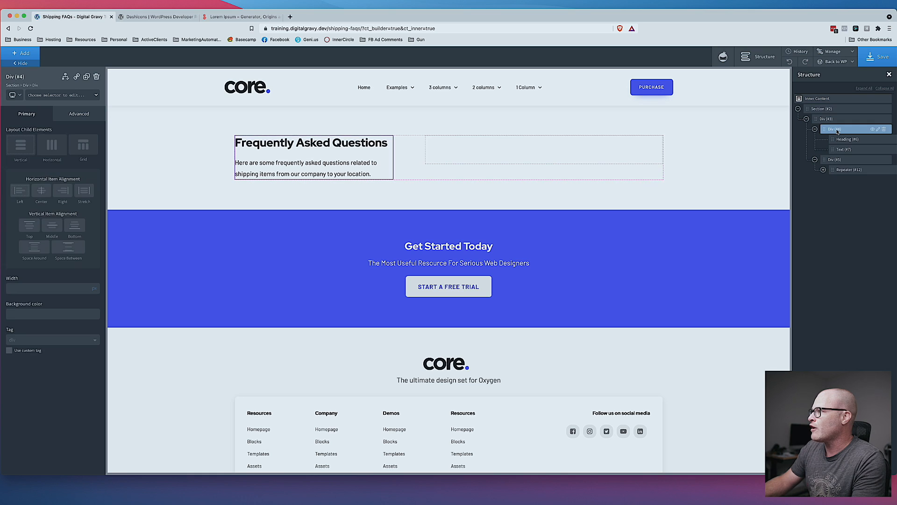
click(841, 159)
click(884, 160)
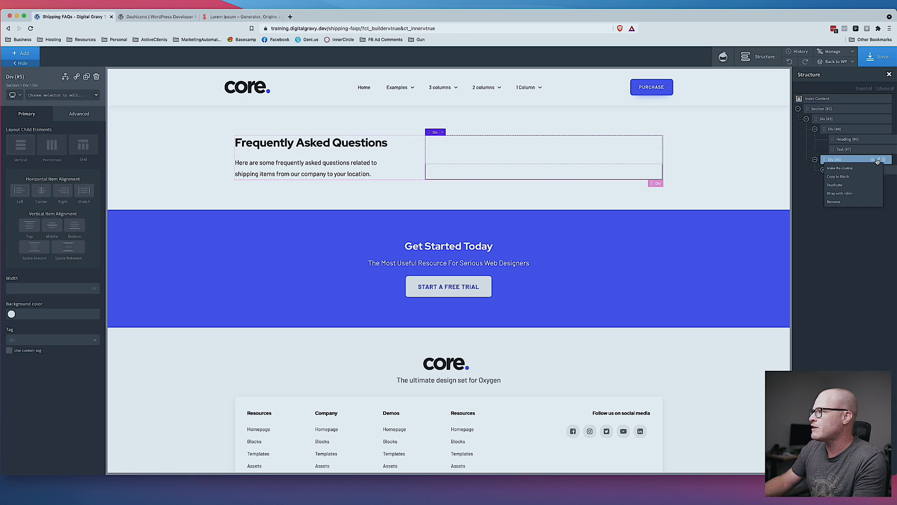
click(848, 201)
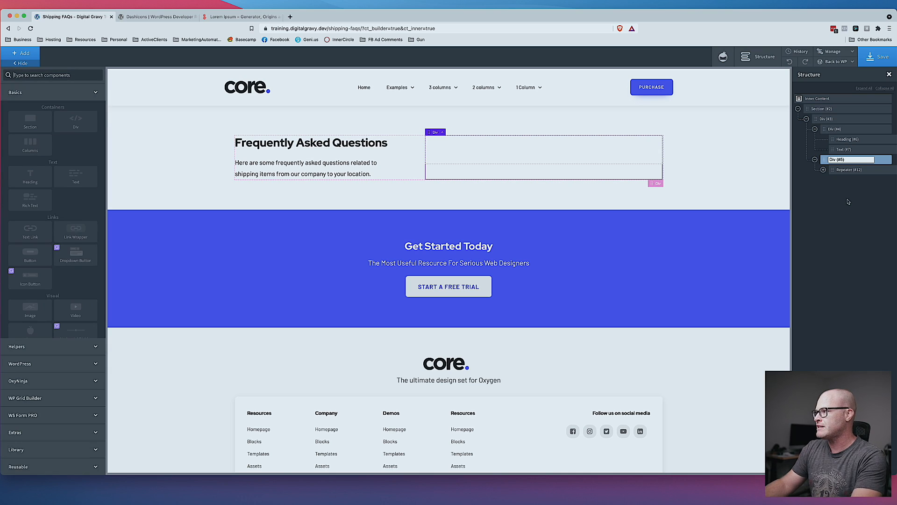
text(FAQ Item)
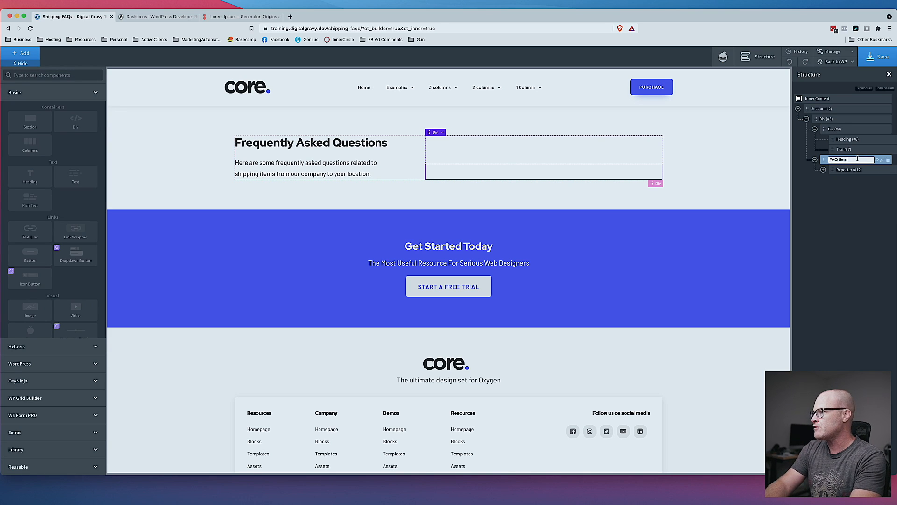
text(s)
key(Return)
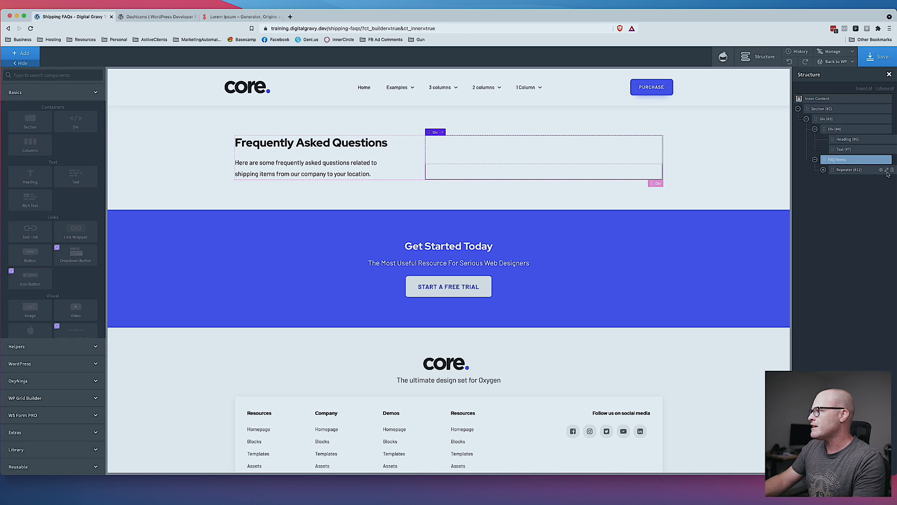
click(846, 174)
click(886, 170)
click(843, 203)
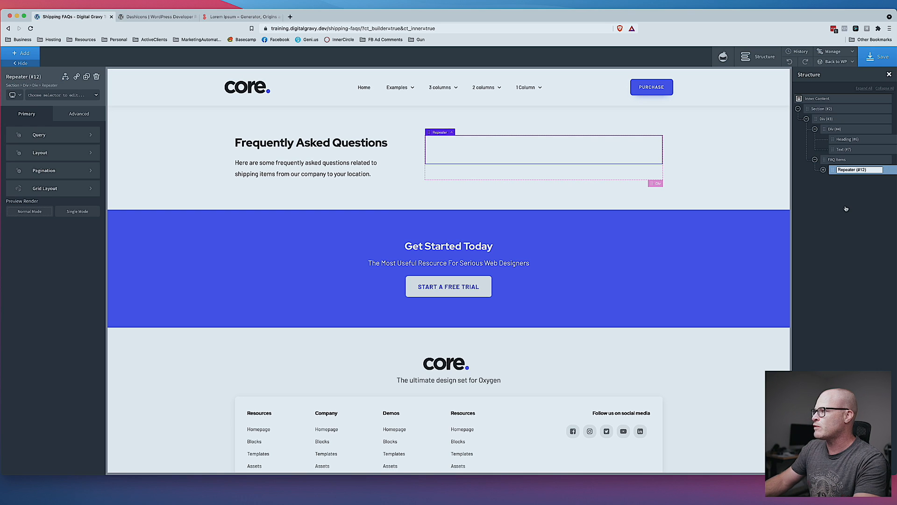
triple_click(873, 170)
click(880, 181)
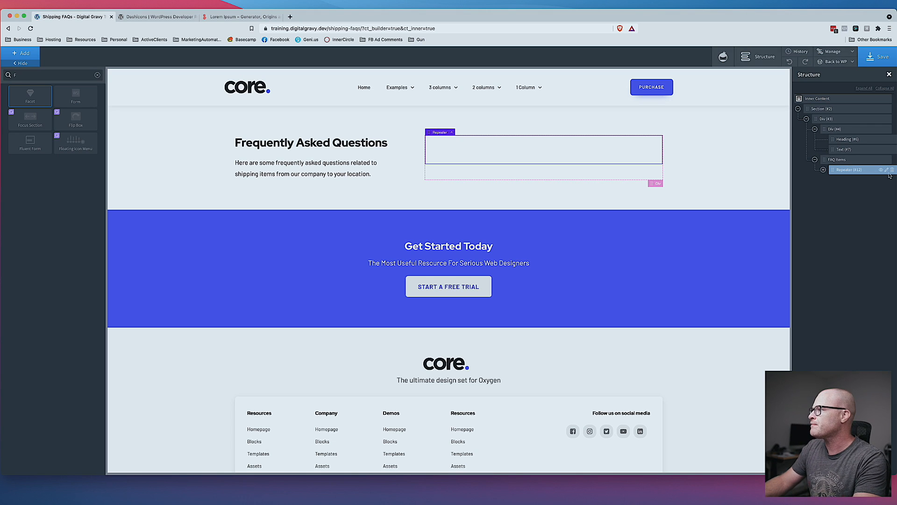
- Rename the repeater inside the FAQ Items div to "FAQ Repeater"
click(887, 172)
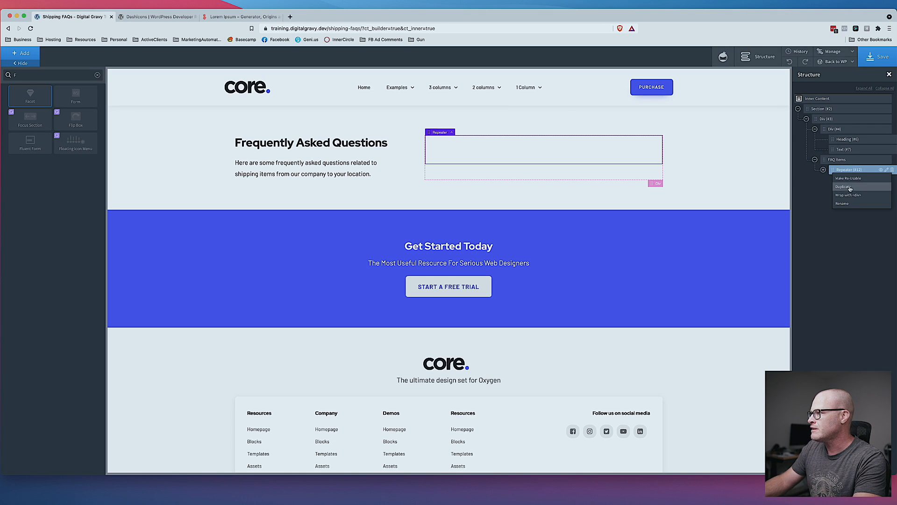
click(848, 206)
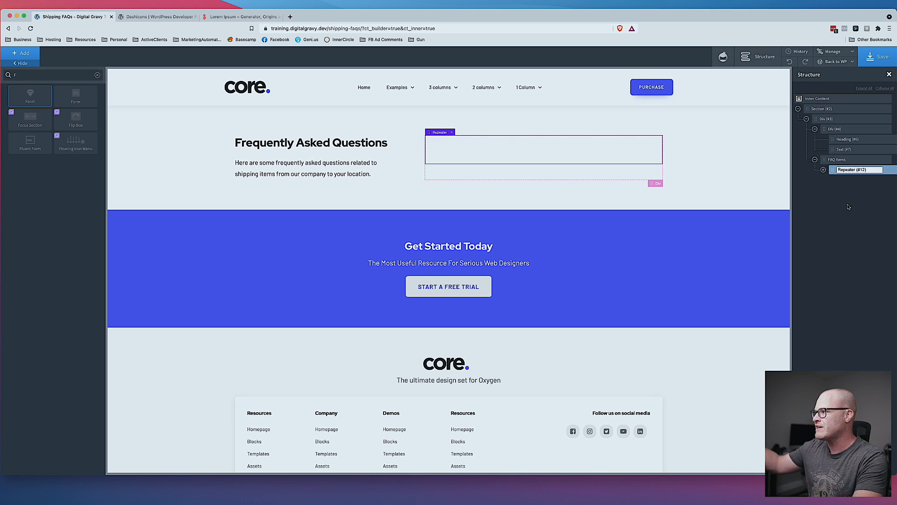
triple_click(859, 170)
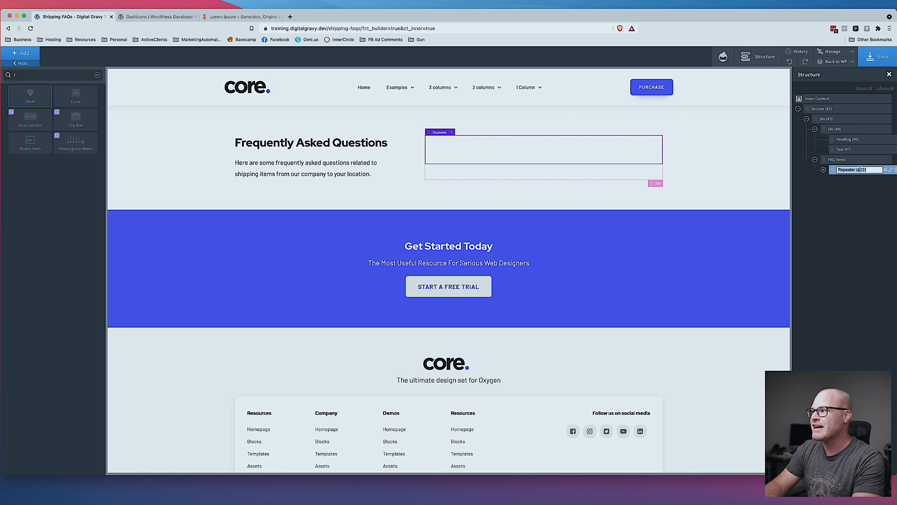
key(Left)
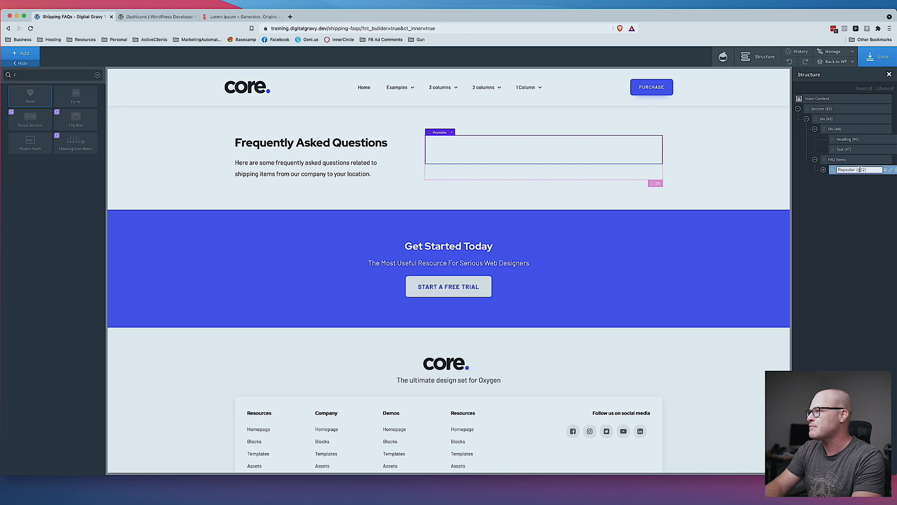
text(FAQ)
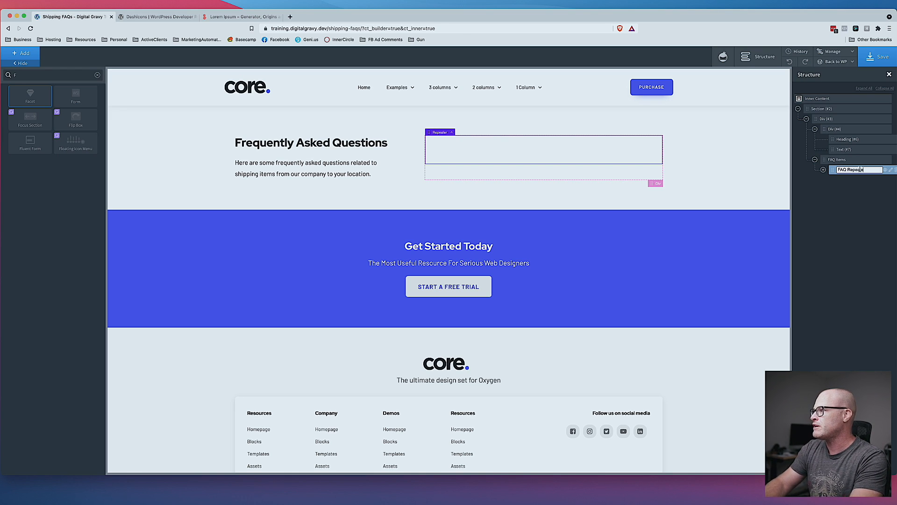
key(Return)
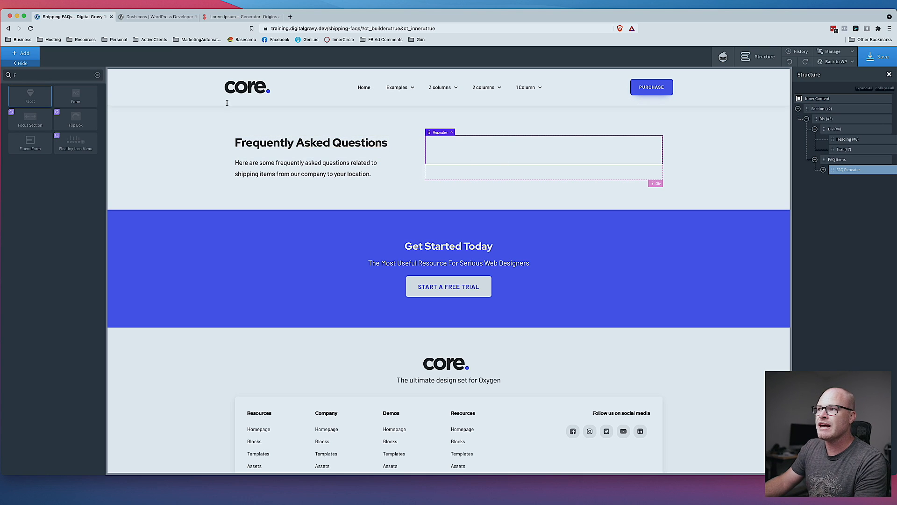
- Open the advanced styling settings of the div inside the FAQ Repeater
click(569, 146)
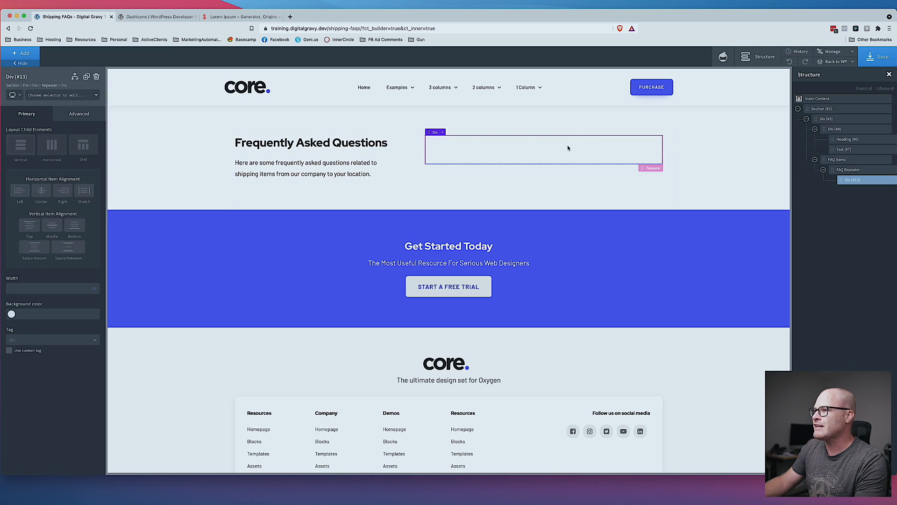
click(70, 114)
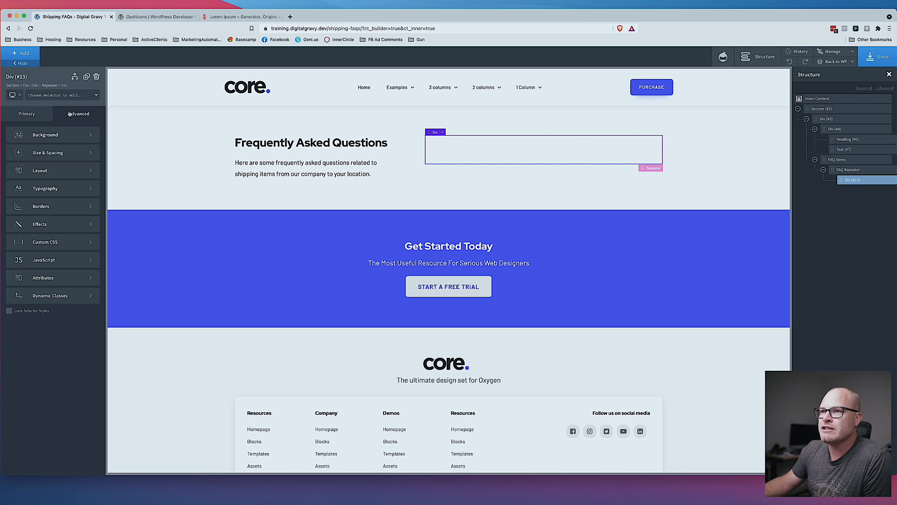
- Switch the FAQ Repeater's WP query to advanced and add a first query parameter
click(33, 112)
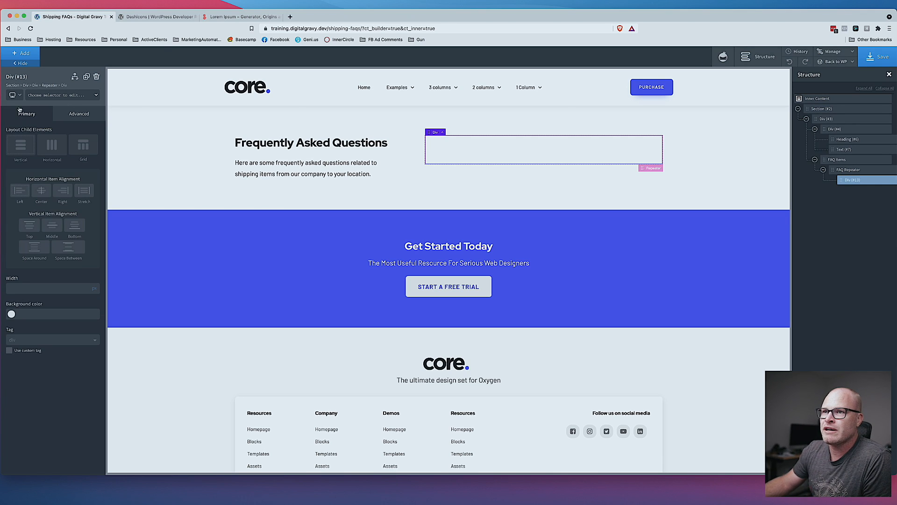
click(854, 171)
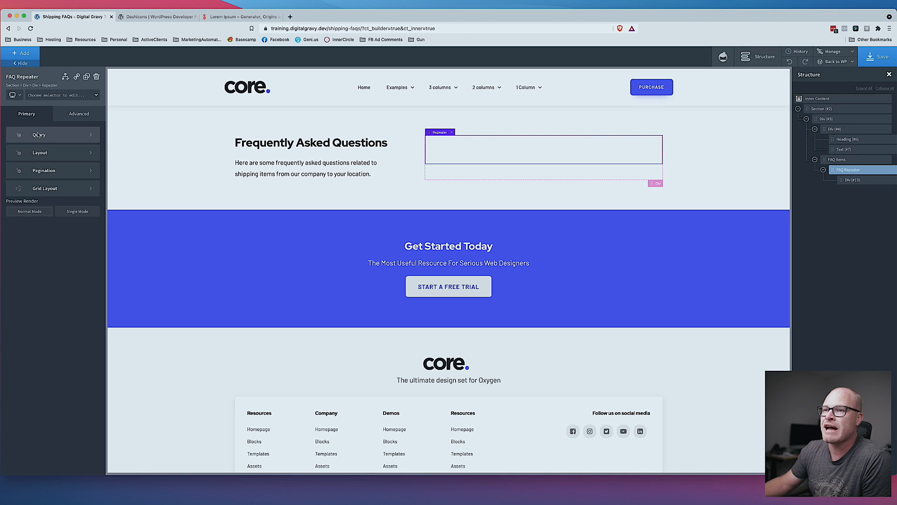
click(62, 136)
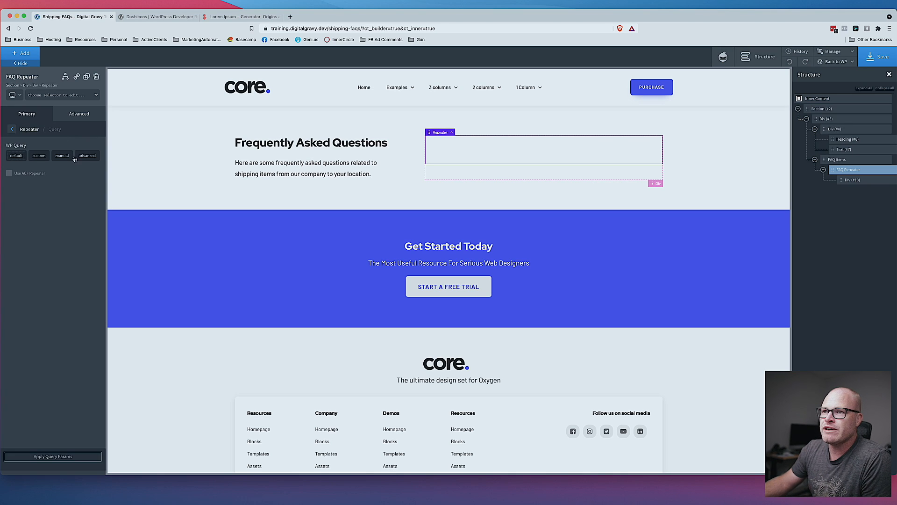
click(29, 198)
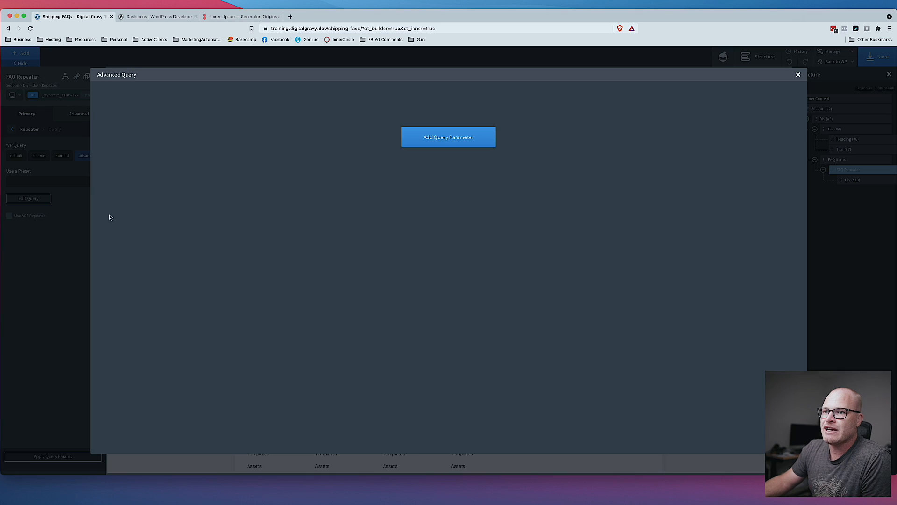
click(427, 149)
- Make the first query parameter post_type with the value faqs
click(148, 100)
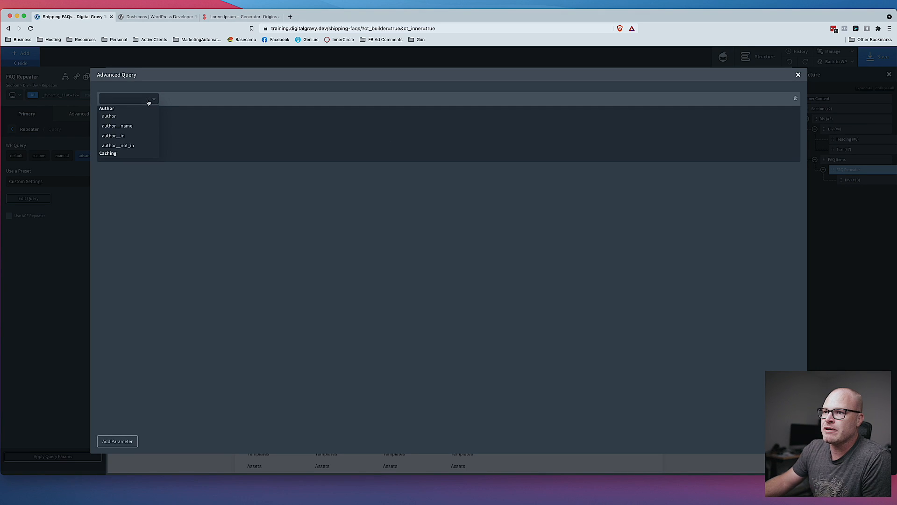
scroll(131, 145, down, 10)
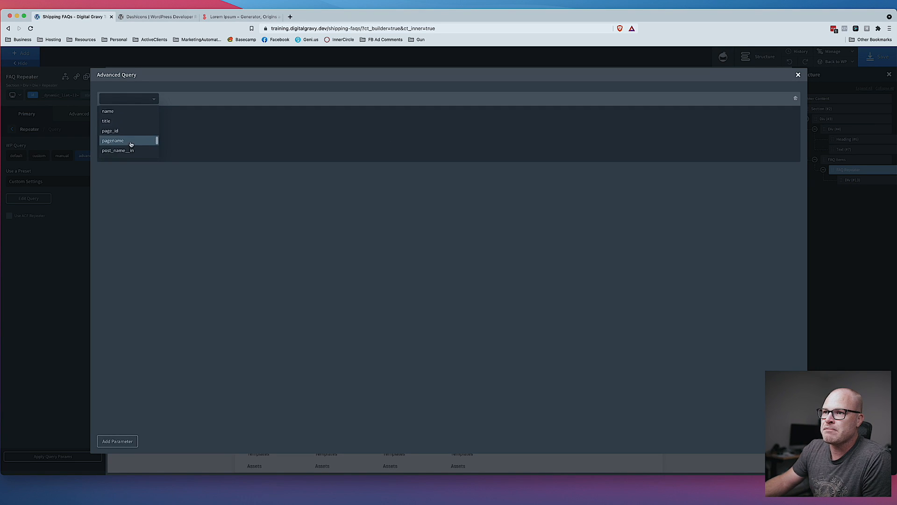
scroll(130, 145, down, 2)
click(132, 145)
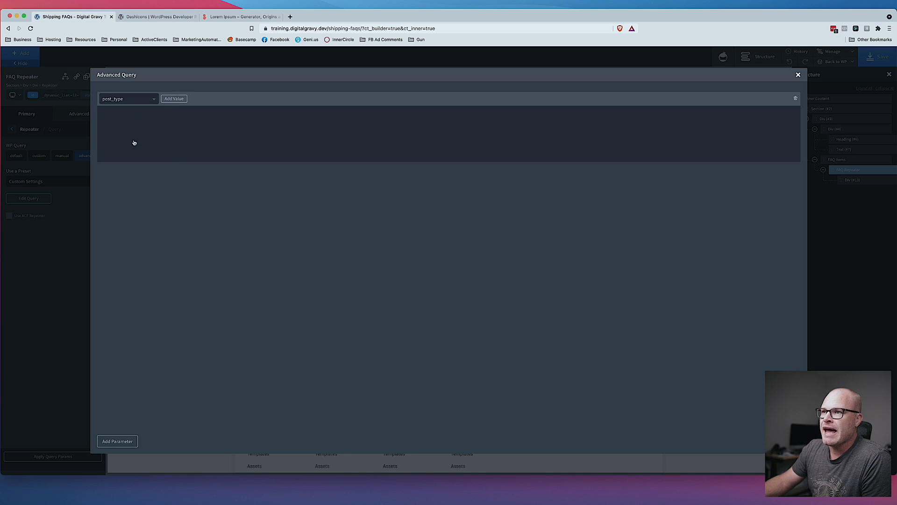
click(174, 98)
click(114, 117)
text(faq)
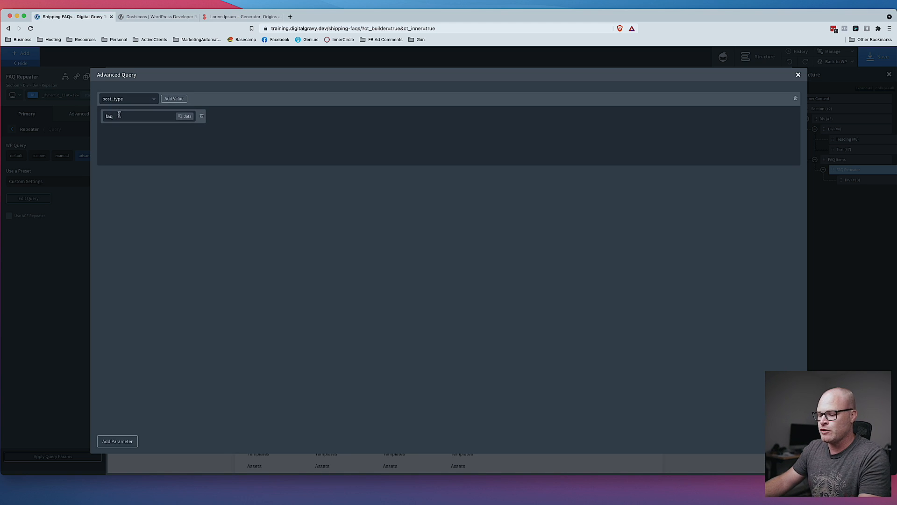
click(159, 16)
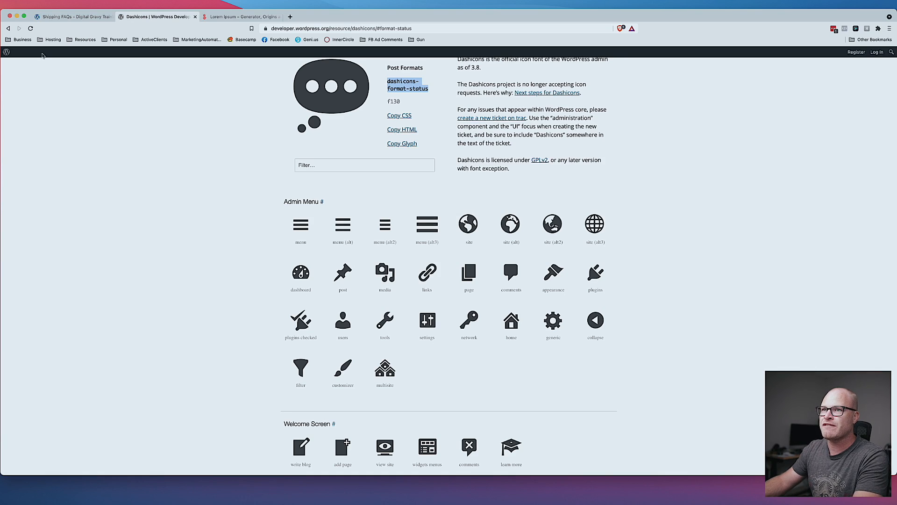
click(84, 18)
text(s)
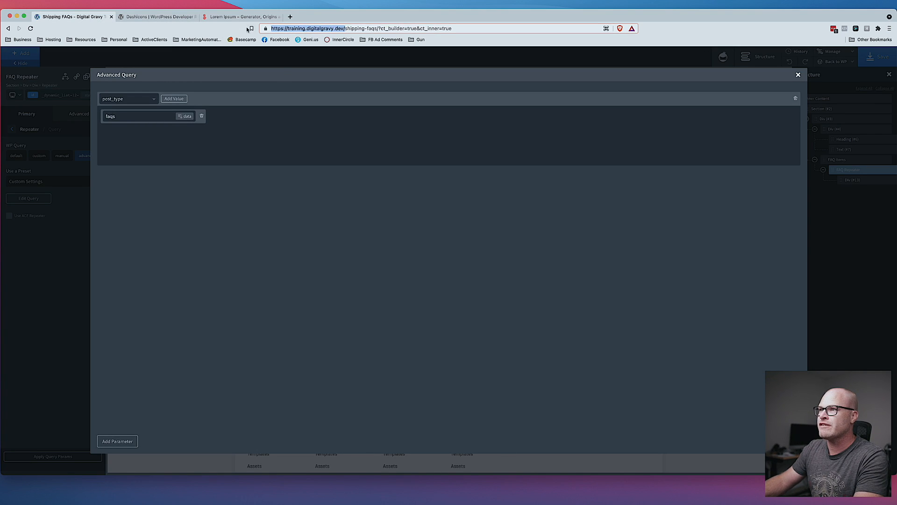
click(164, 17)
key(super+a)
text(https://training.digitalgravy.dev/)
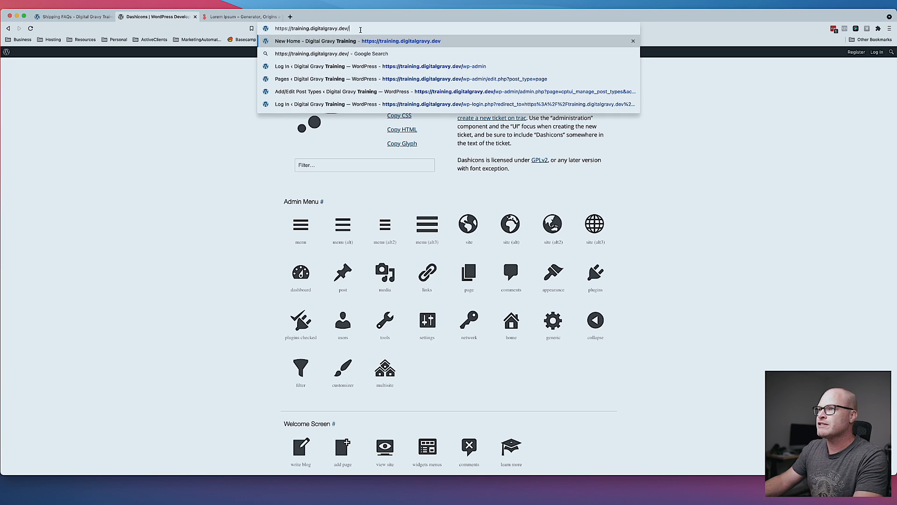
text(wp-admin)
key(Return)
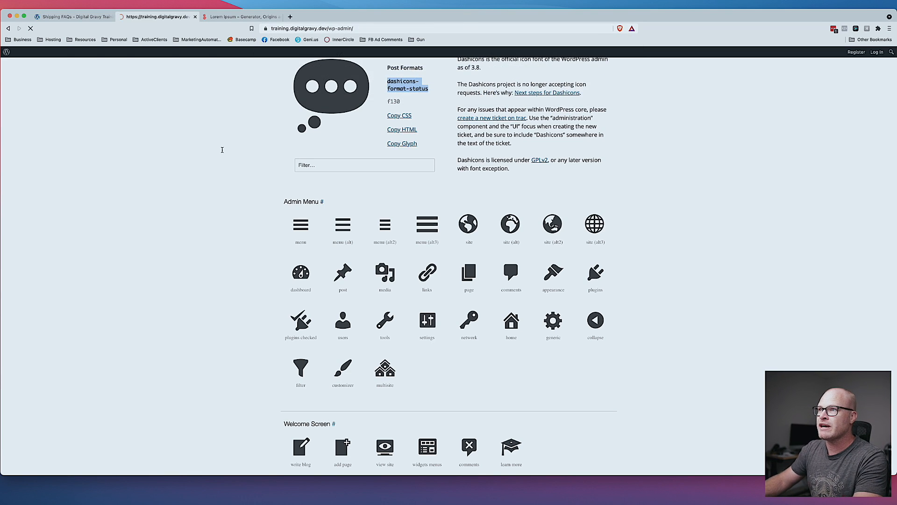
- Open the FAQs post type for editing in CPT UI and check its post type slug
mouse_move(43, 344)
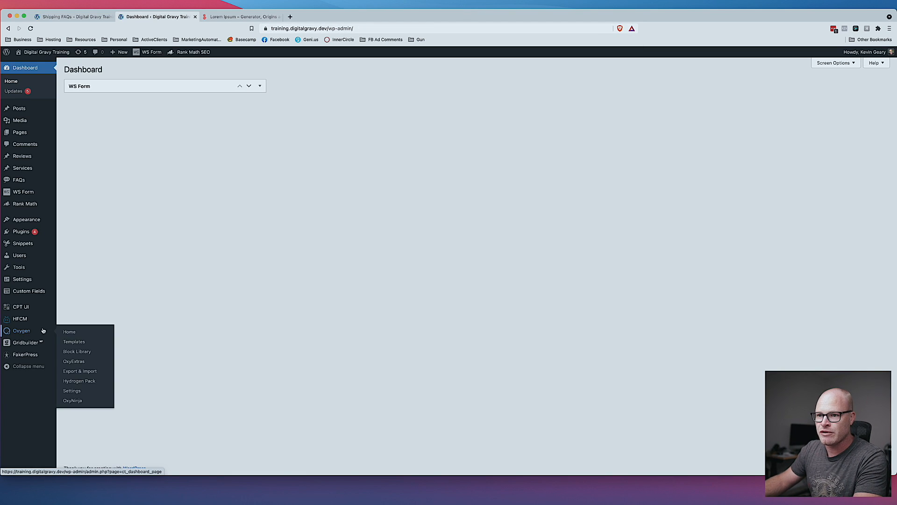
mouse_move(41, 293)
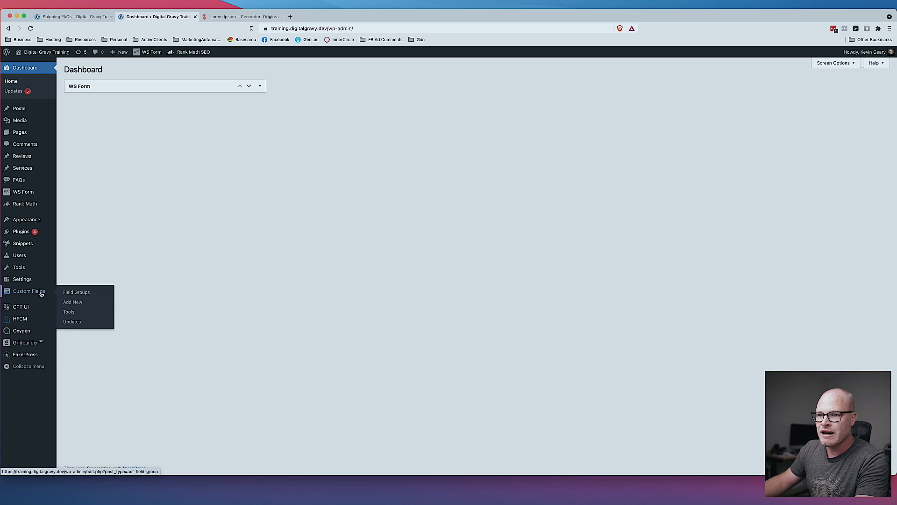
click(77, 311)
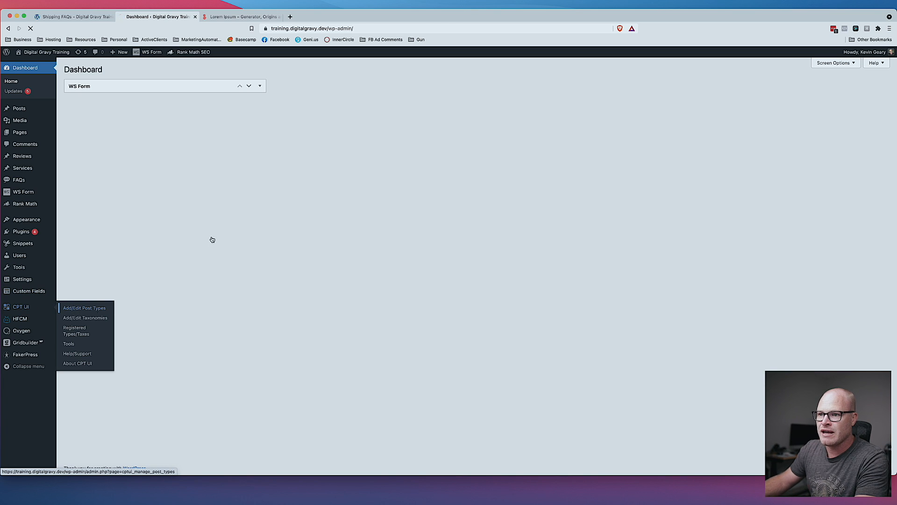
click(141, 85)
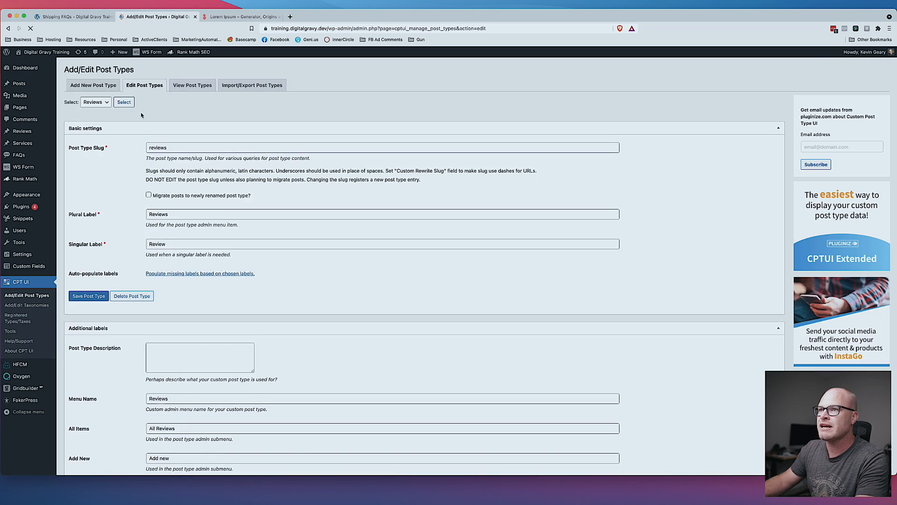
click(98, 102)
click(98, 102)
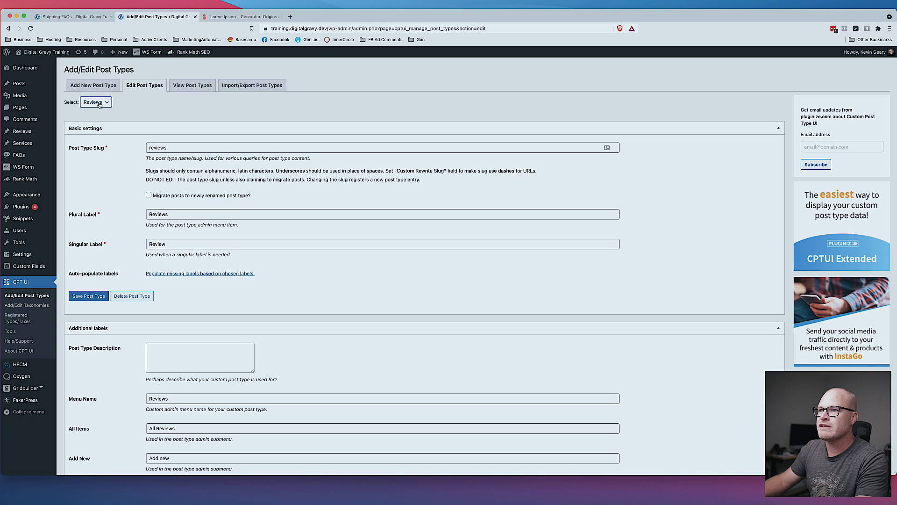
click(95, 102)
click(91, 118)
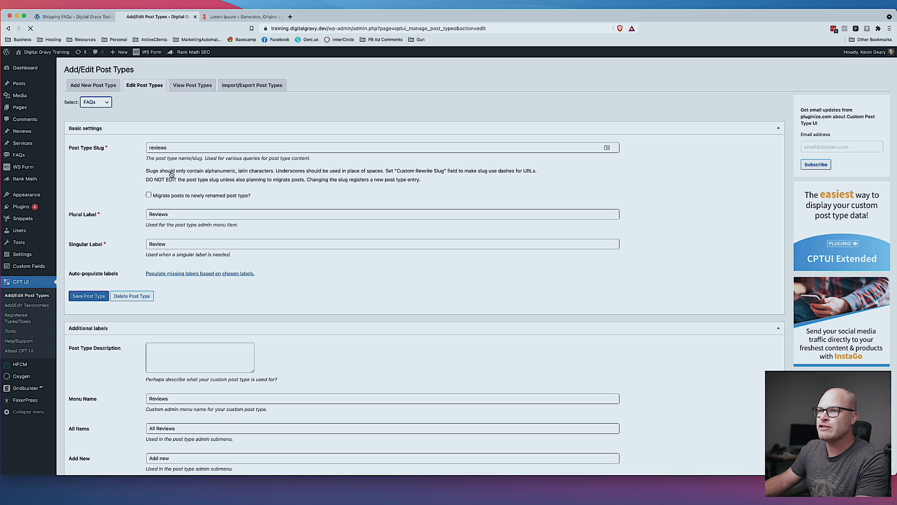
double_click(184, 147)
- Return to the Shipping FAQs builder and add a posts_per_page parameter with the value 9 to the advanced query
click(59, 20)
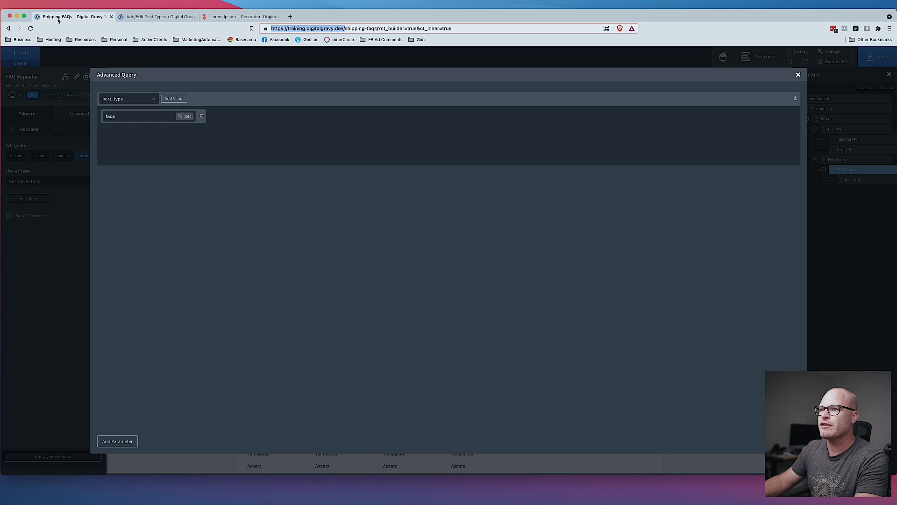
click(129, 116)
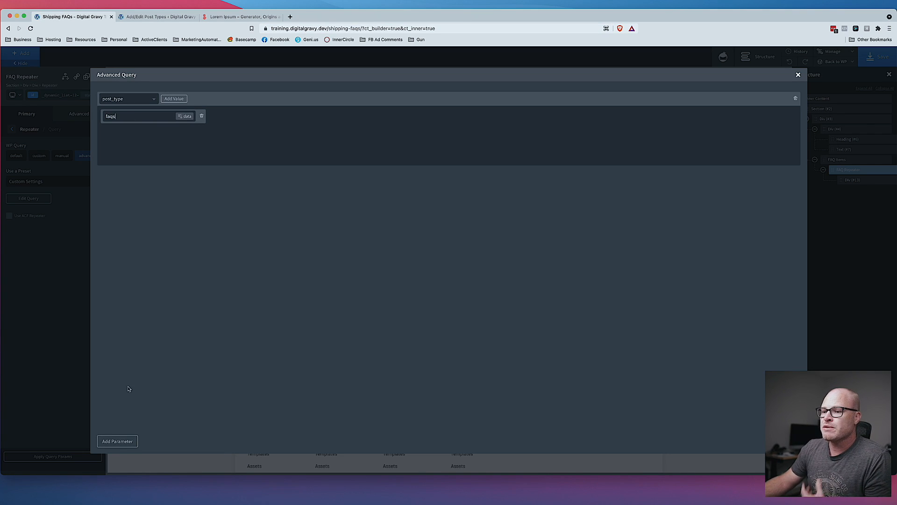
click(125, 444)
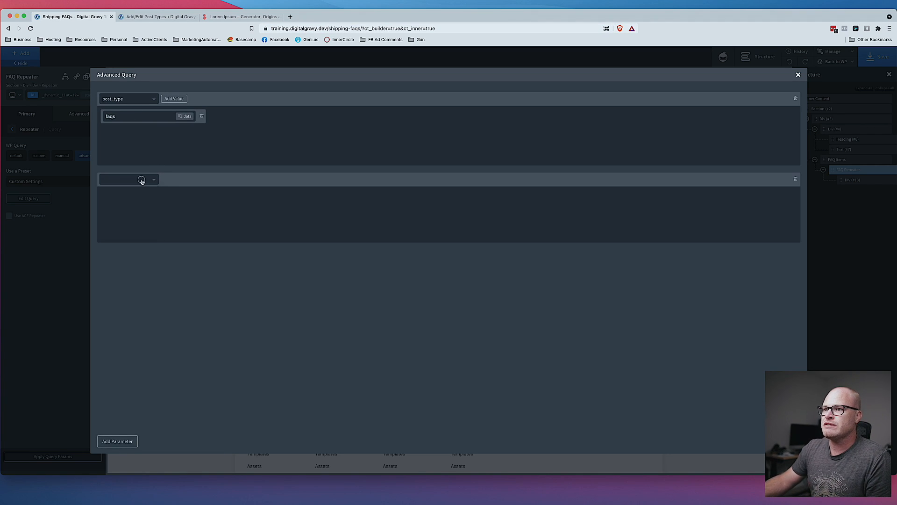
click(141, 181)
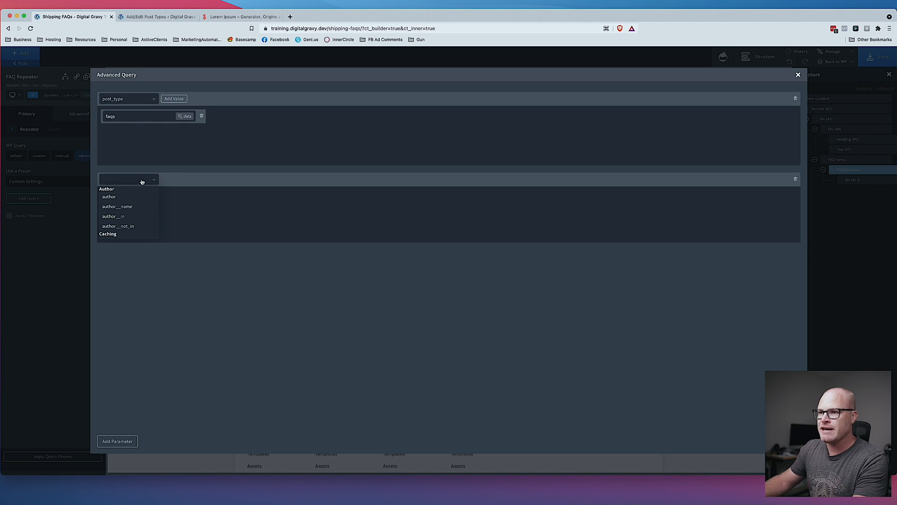
scroll(142, 223, down, 5)
scroll(142, 222, down, 5)
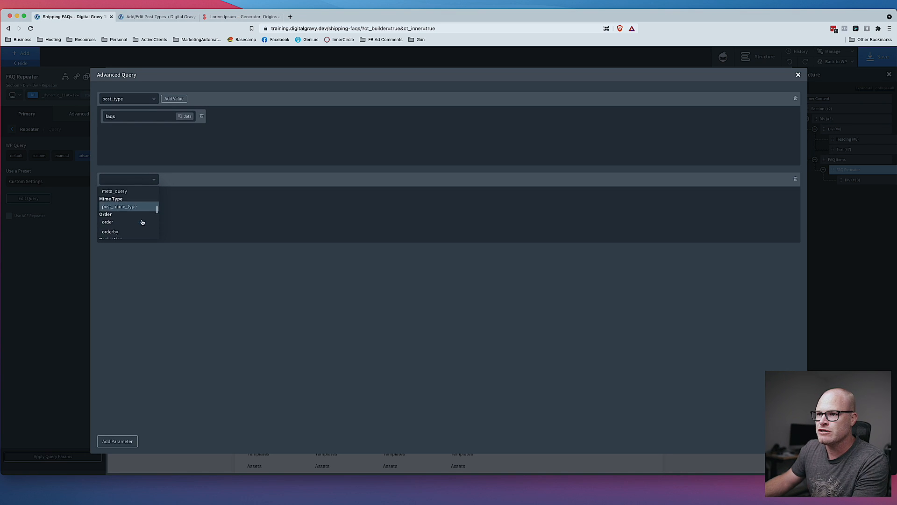
scroll(143, 222, up, 2)
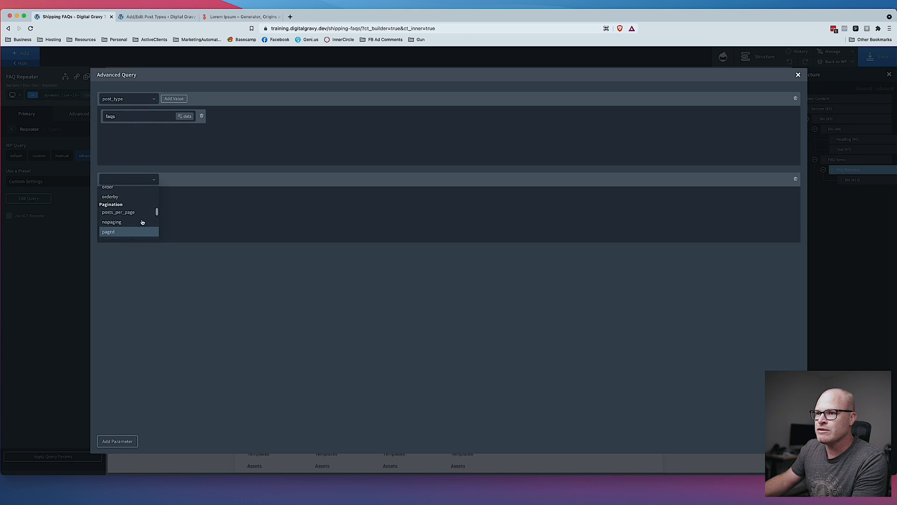
click(142, 222)
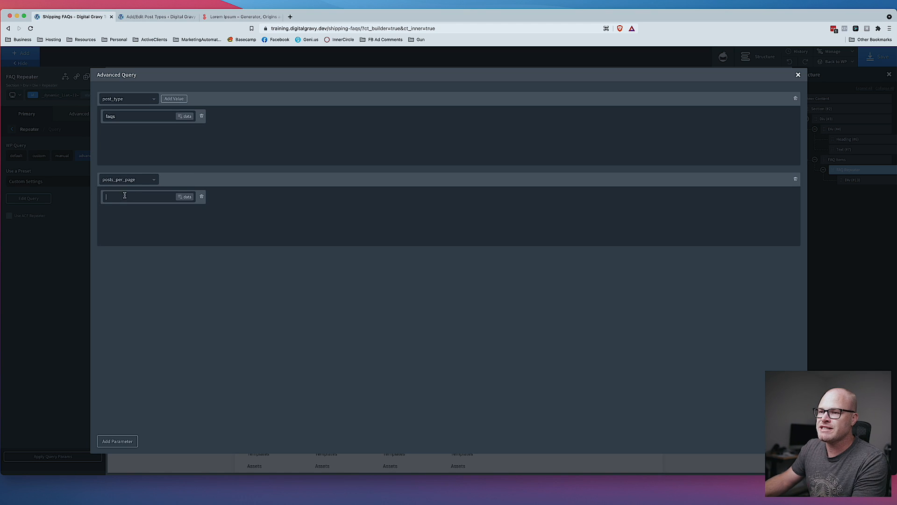
click(125, 194)
text(9)
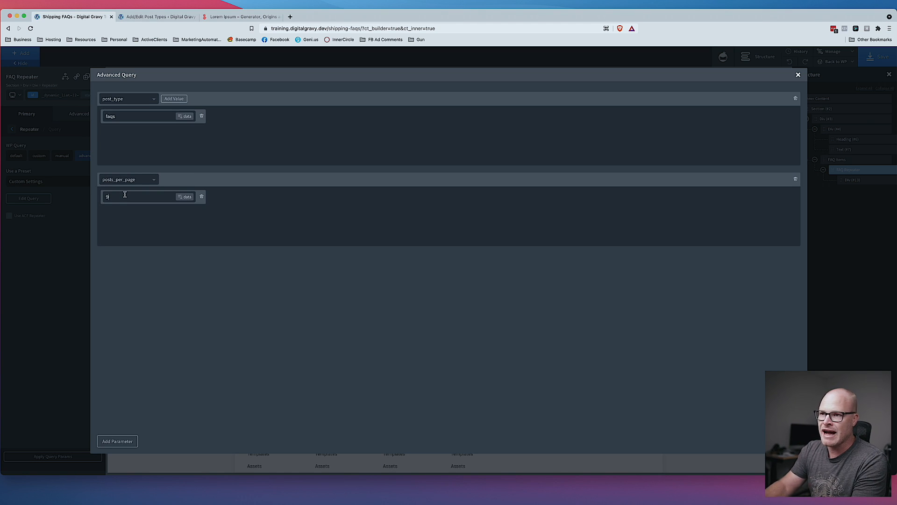
- Add a no_found_rows parameter set to true and apply the query parameters to the FAQ Repeater
click(116, 441)
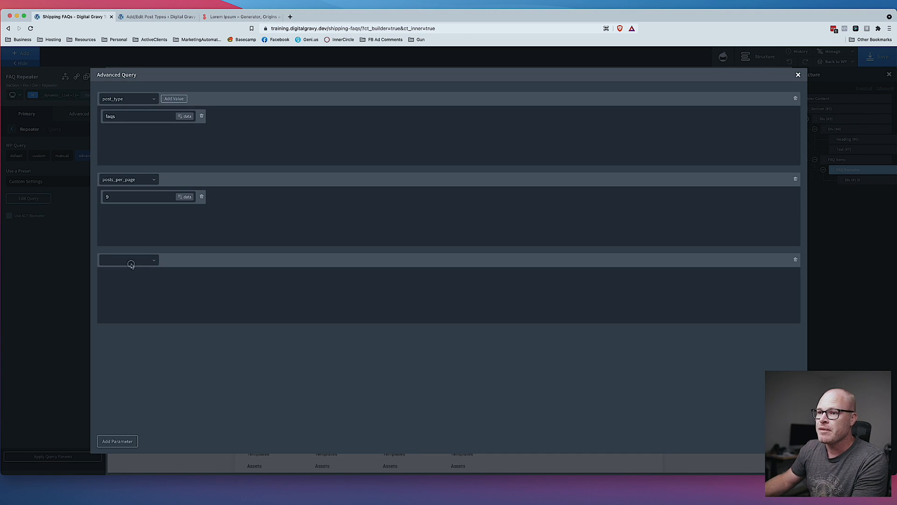
click(131, 261)
scroll(135, 299, down, 5)
click(135, 298)
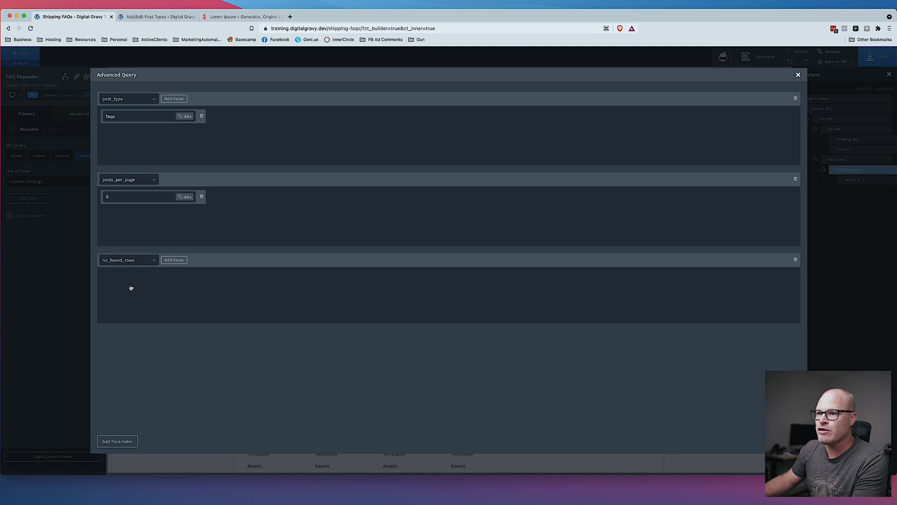
click(173, 264)
click(138, 276)
text(true)
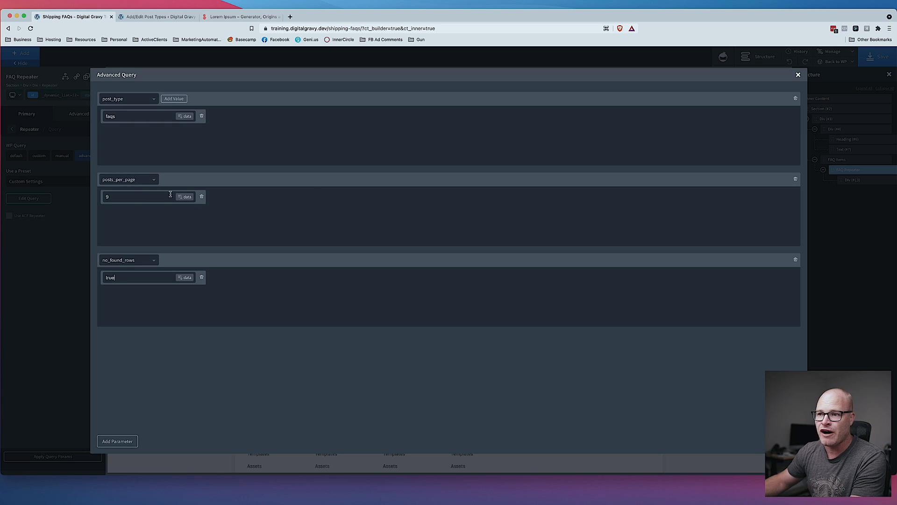
click(134, 281)
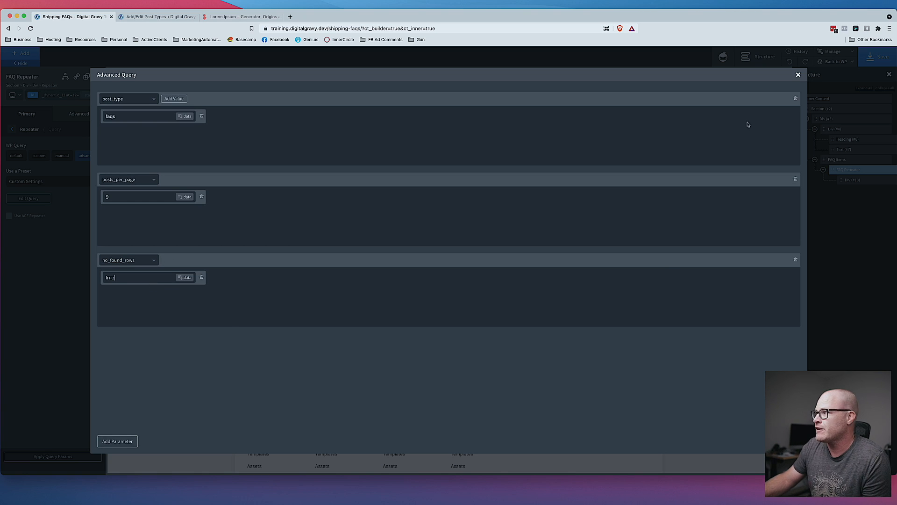
click(798, 75)
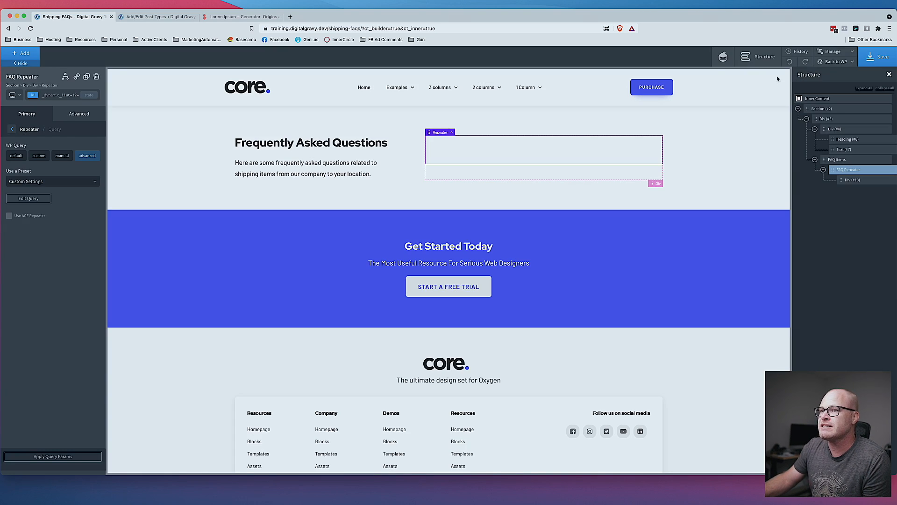
click(55, 457)
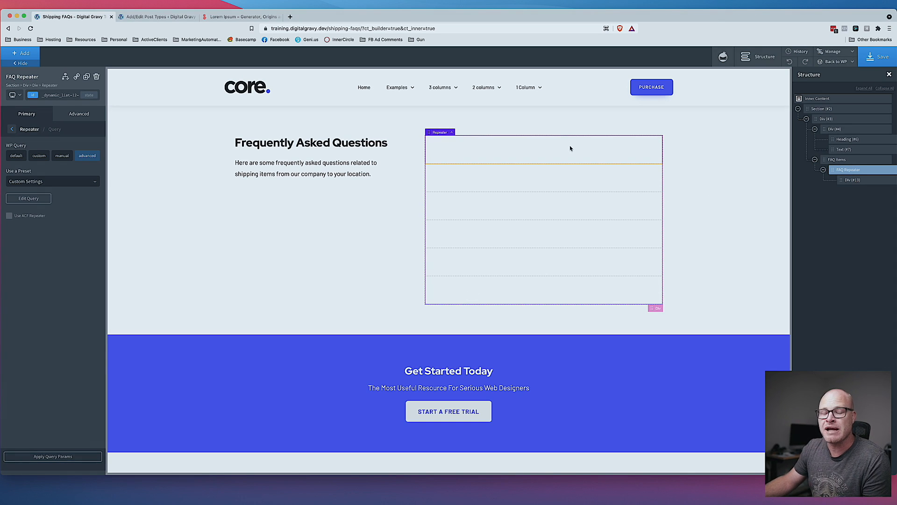
- Insert a Toggle element into the div inside the FAQ Repeater
click(853, 180)
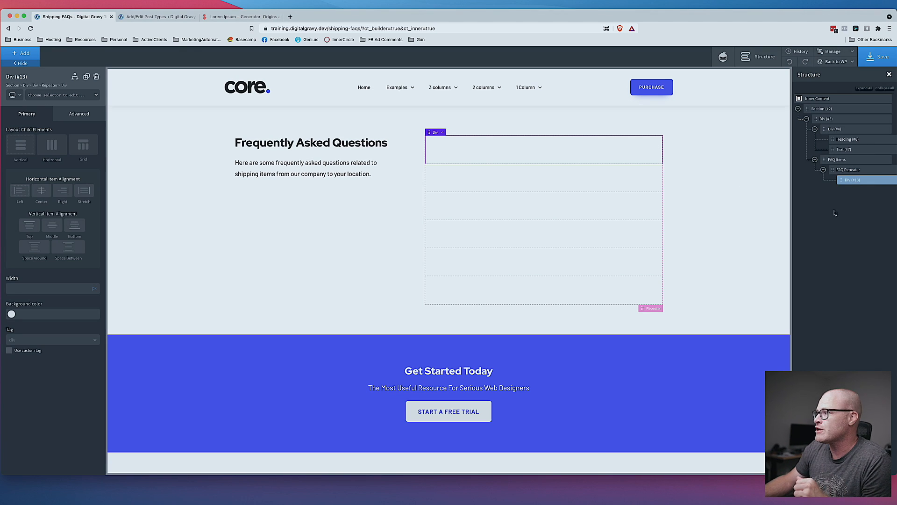
click(32, 54)
text(togg)
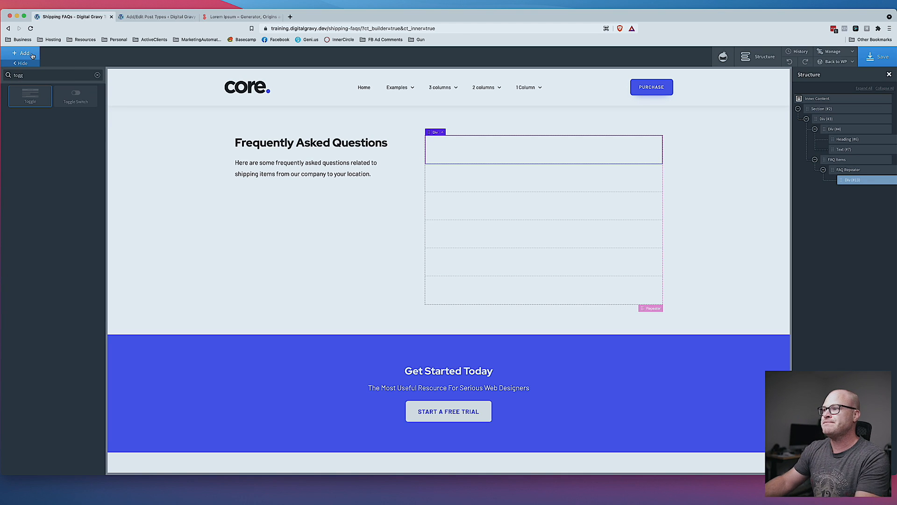
key(Return)
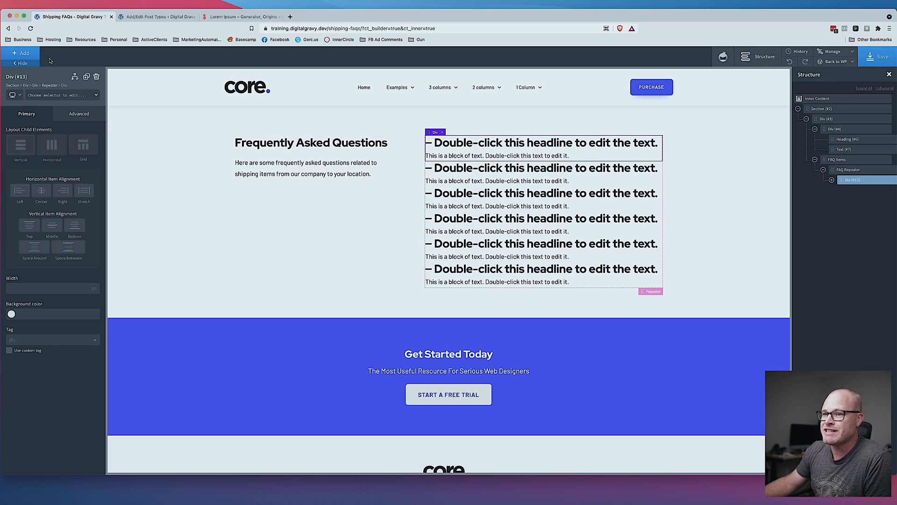
- Switch the FAQ Repeater's preview render to single mode and select the Toggle nested in its div
click(848, 170)
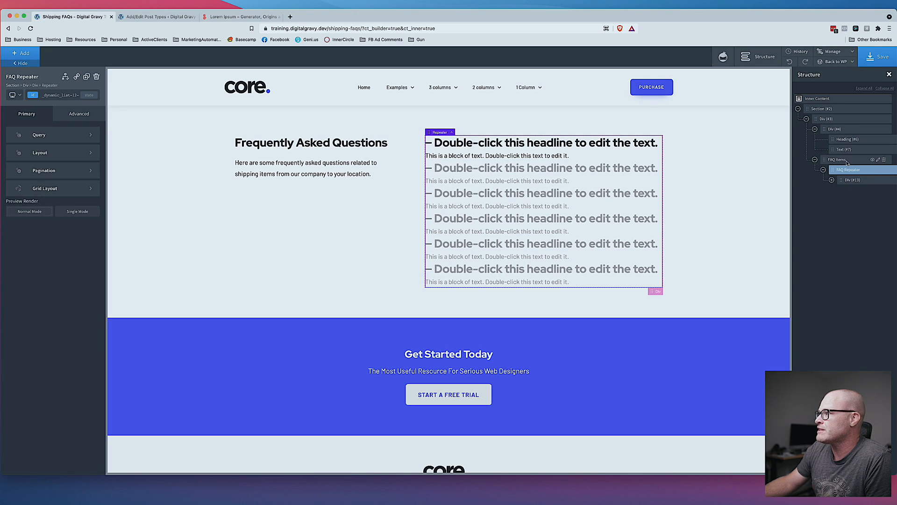
click(77, 213)
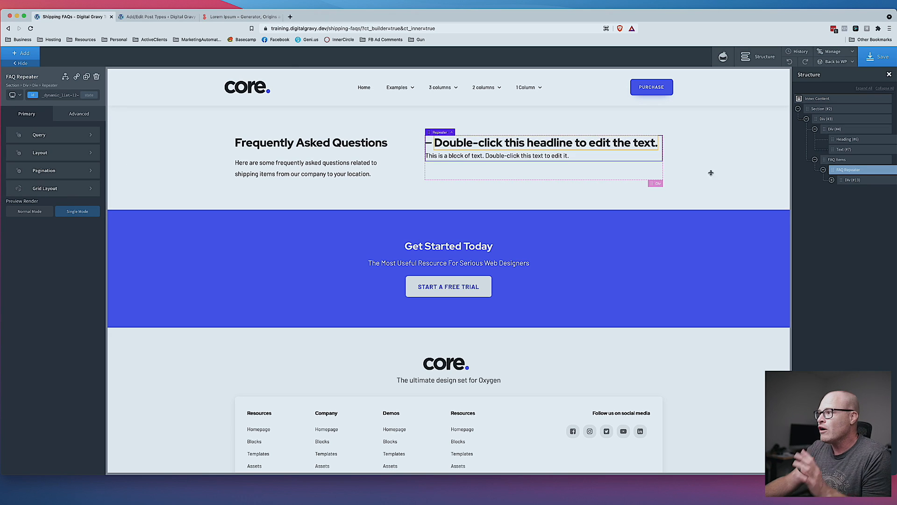
click(832, 180)
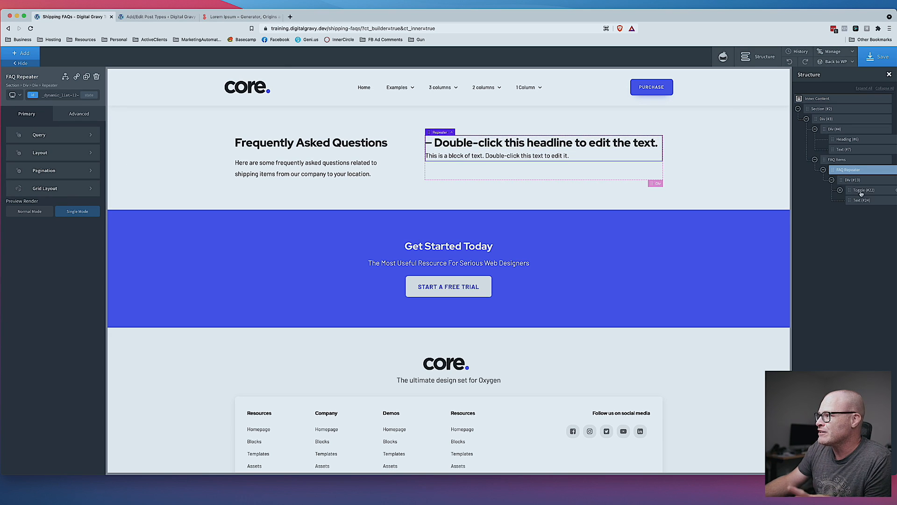
click(861, 192)
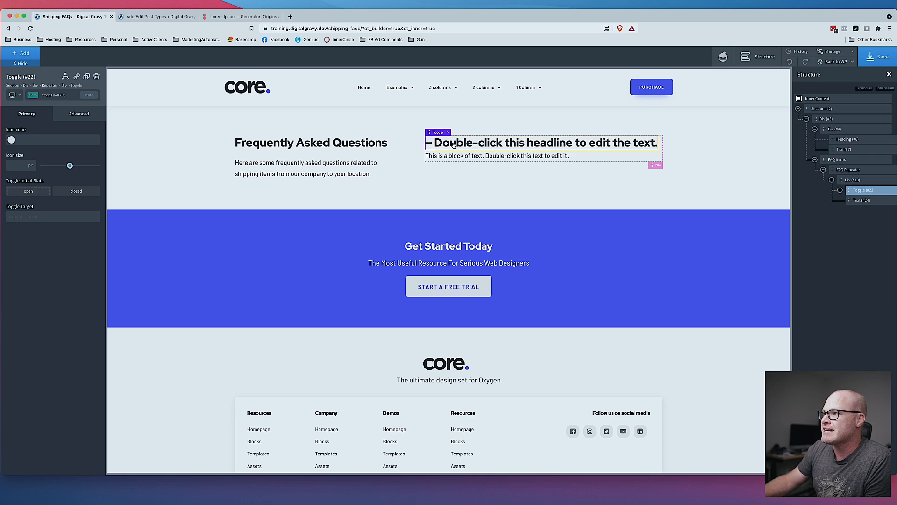
- Add a new empty section below the Frequently Asked Questions section
click(437, 197)
click(21, 54)
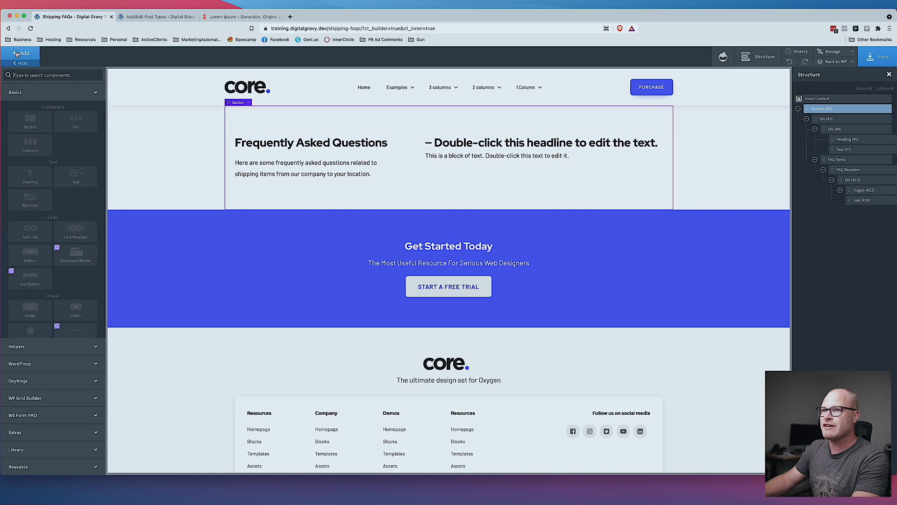
click(29, 74)
text(sec)
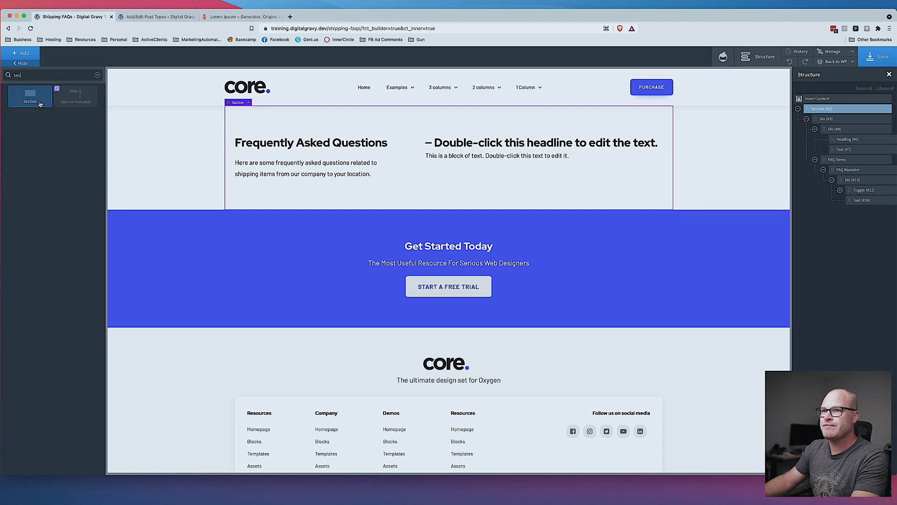
click(40, 104)
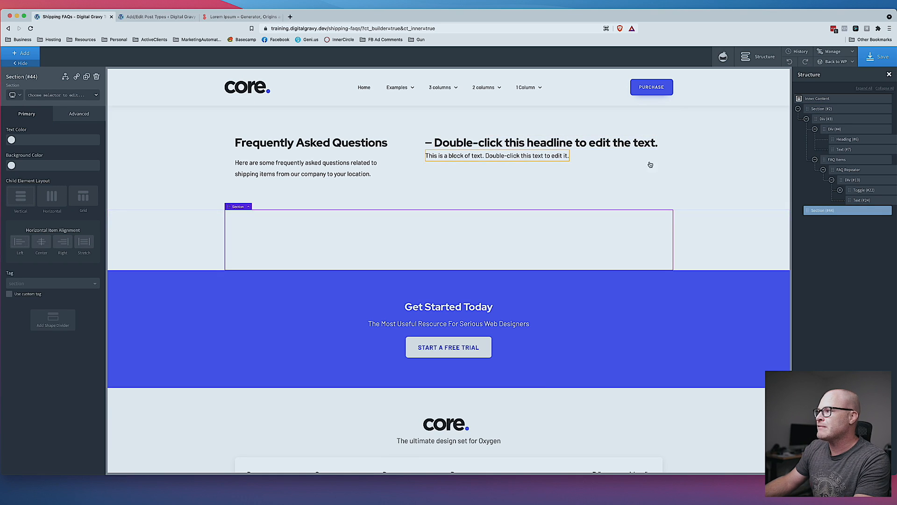
- Try moving the Toggle out of the FAQ Repeater's div into the new section and back again
click(861, 190)
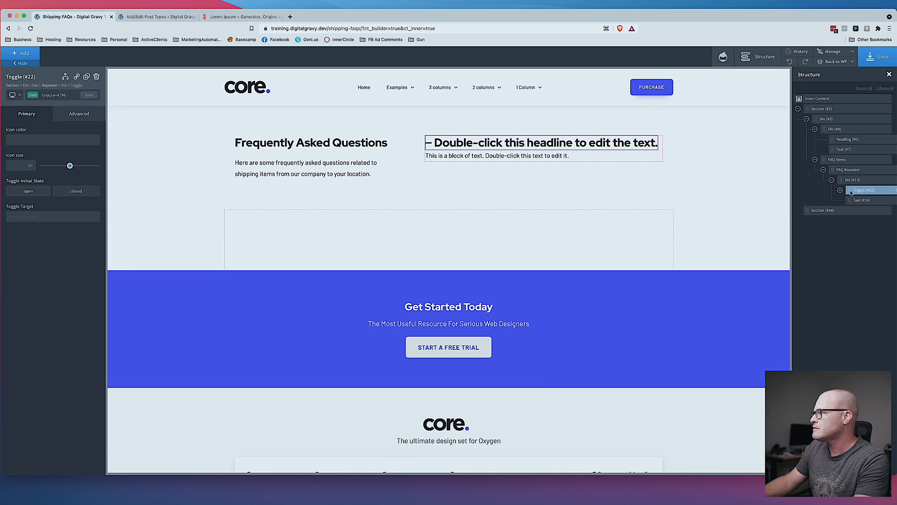
drag(851, 191, 832, 211)
click(535, 258)
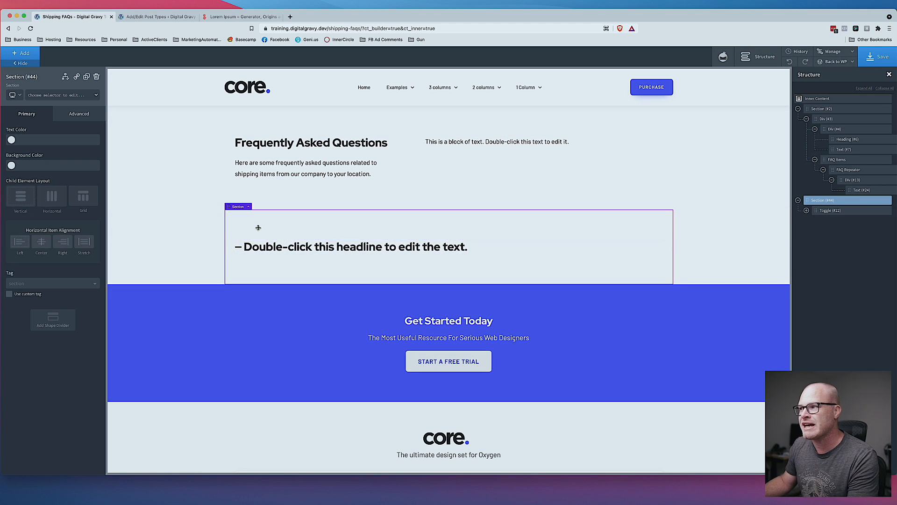
click(252, 252)
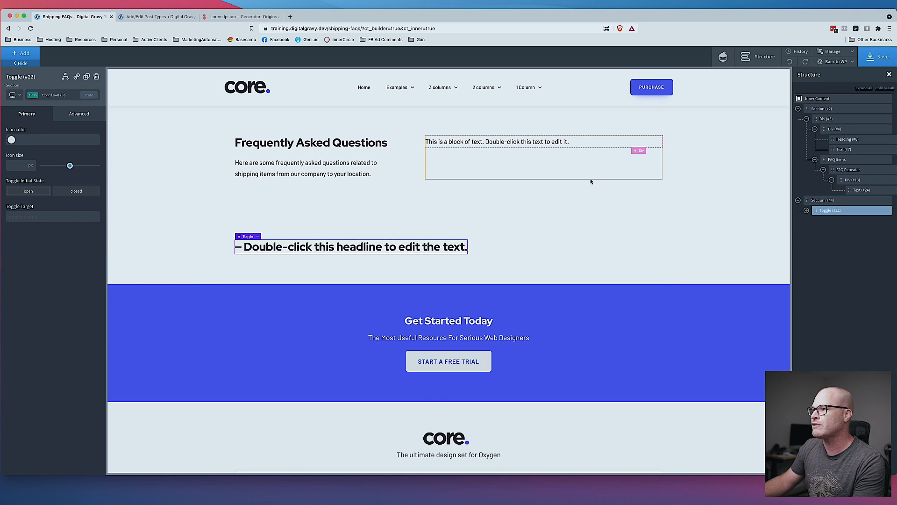
drag(589, 178, 601, 175)
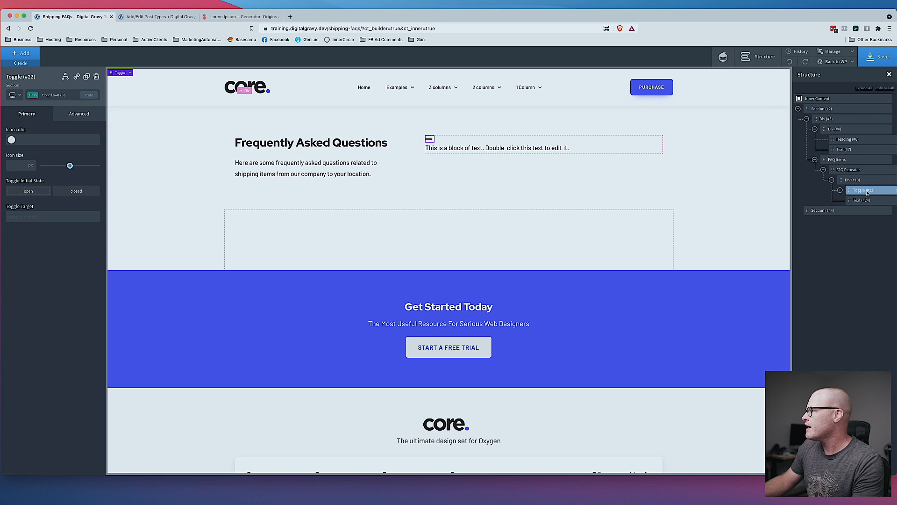
- Delete the Toggle and its text block from the div inside the FAQ Repeater
scroll(888, 192, right, 2)
click(890, 191)
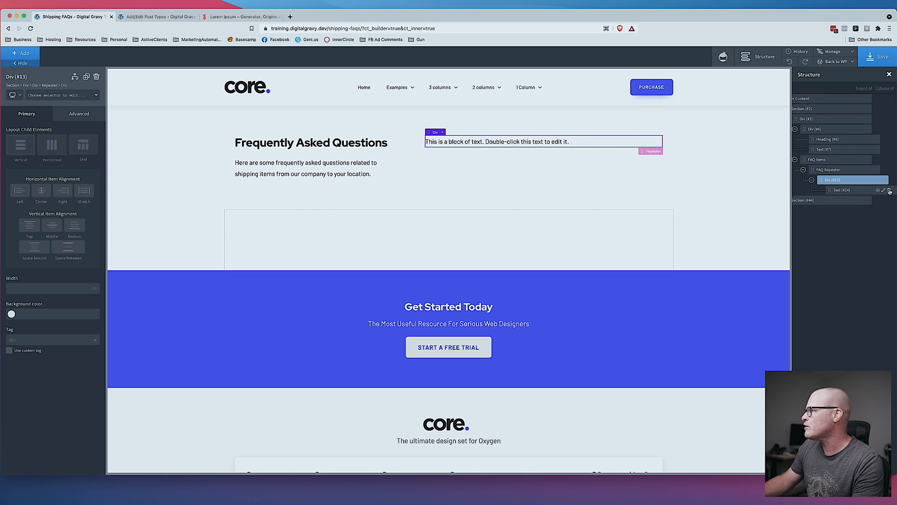
click(889, 191)
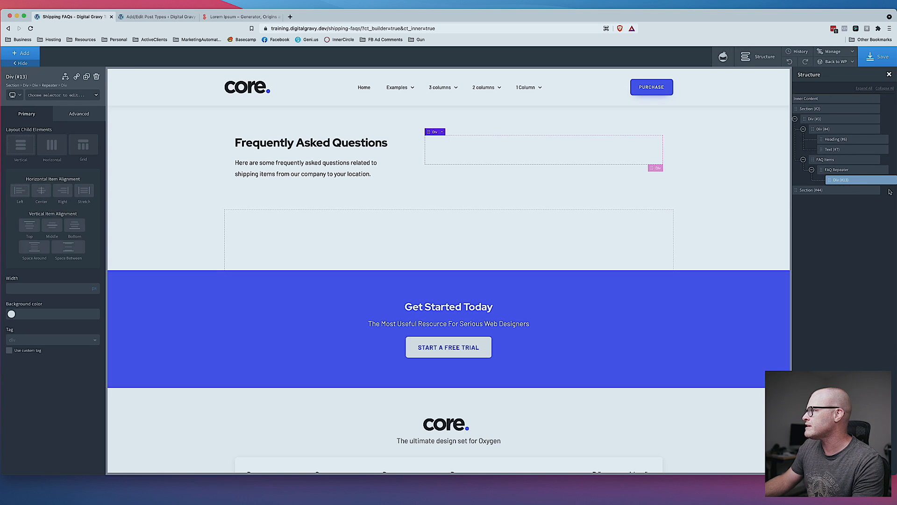
- Insert a Toggle element into the new empty section, try collapsing it, and select its text block
click(370, 243)
click(28, 54)
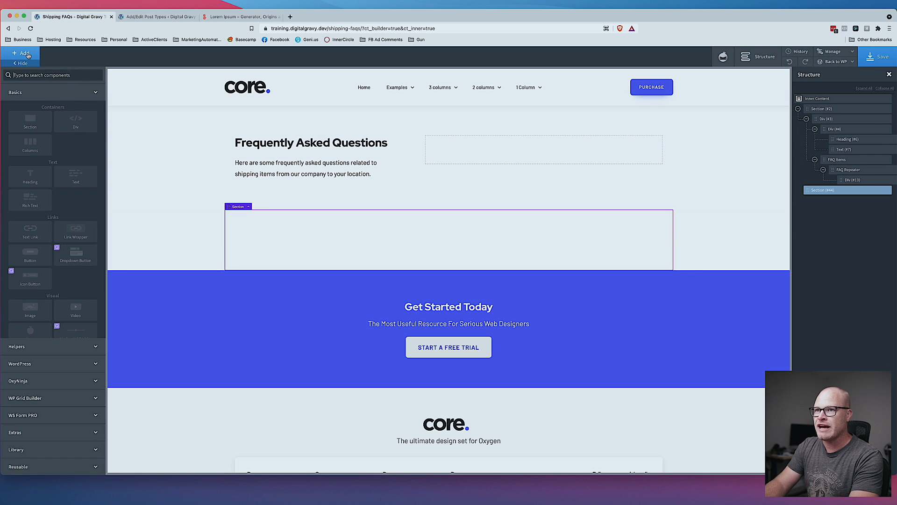
text(togg)
key(Return)
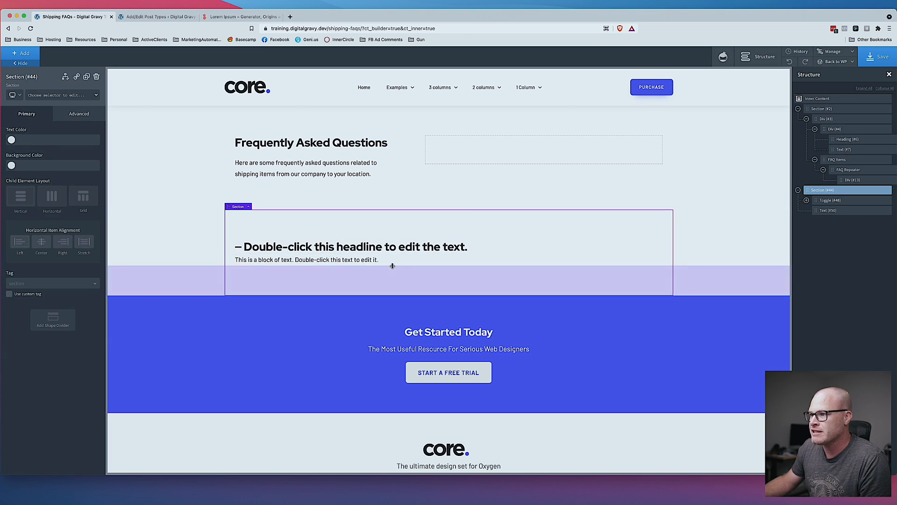
click(261, 248)
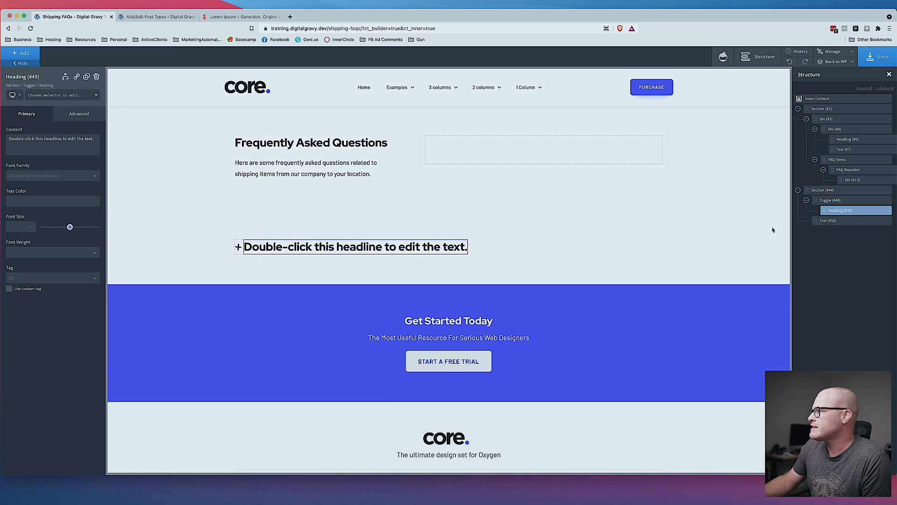
click(830, 223)
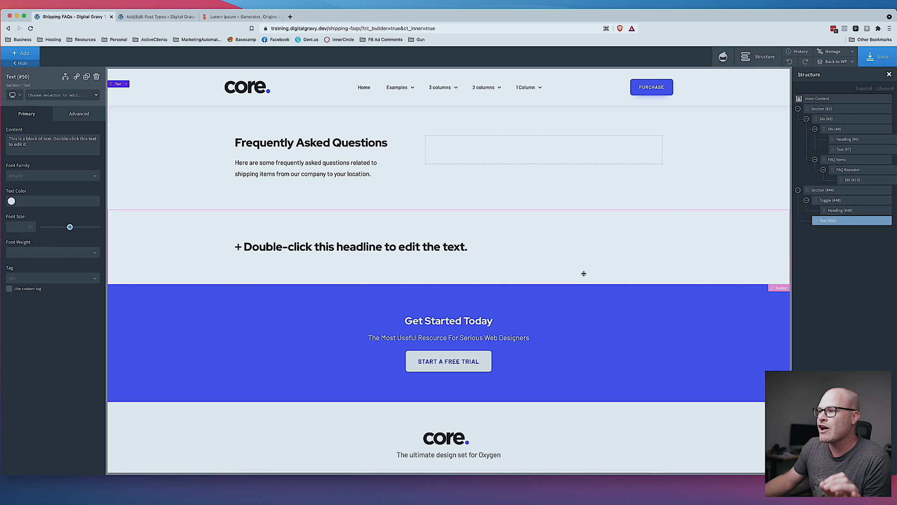
- Add a div to the new section and assign it the class toggle__item-wrap
click(548, 262)
click(25, 54)
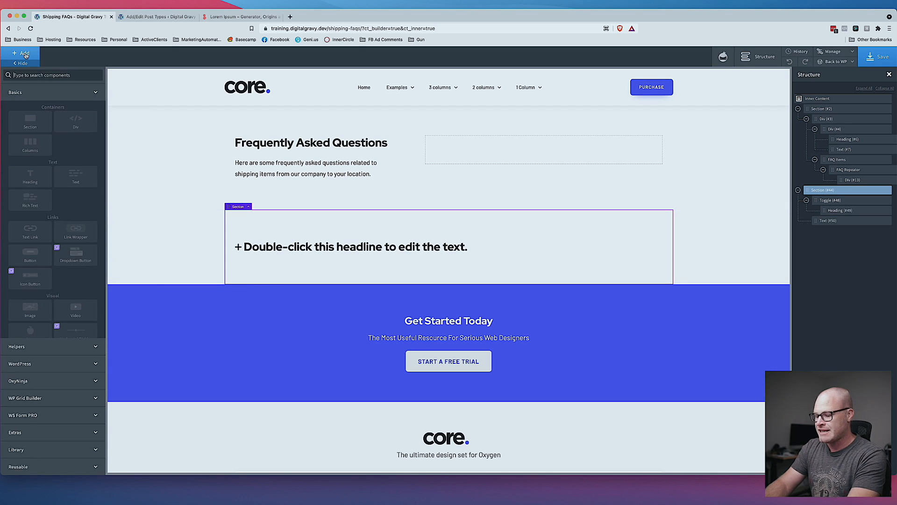
click(76, 122)
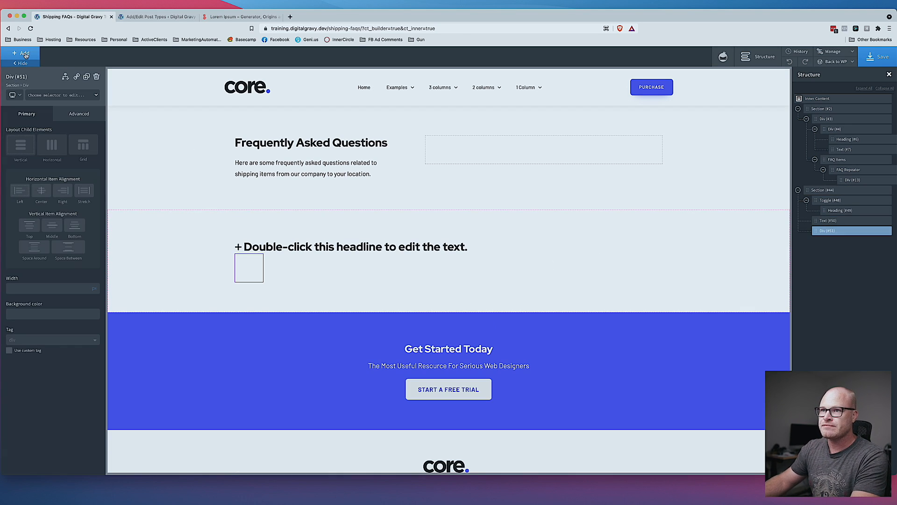
click(60, 94)
text(toggle__)
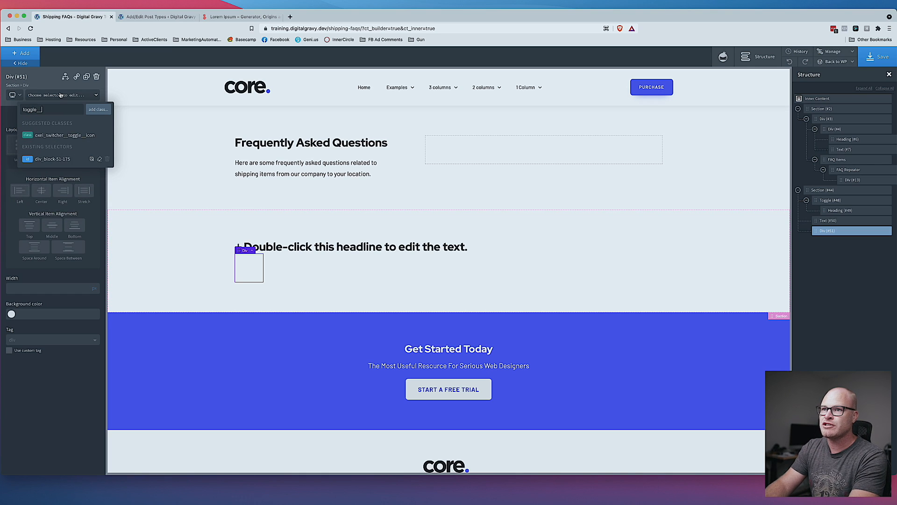
text(item-wrap)
key(Return)
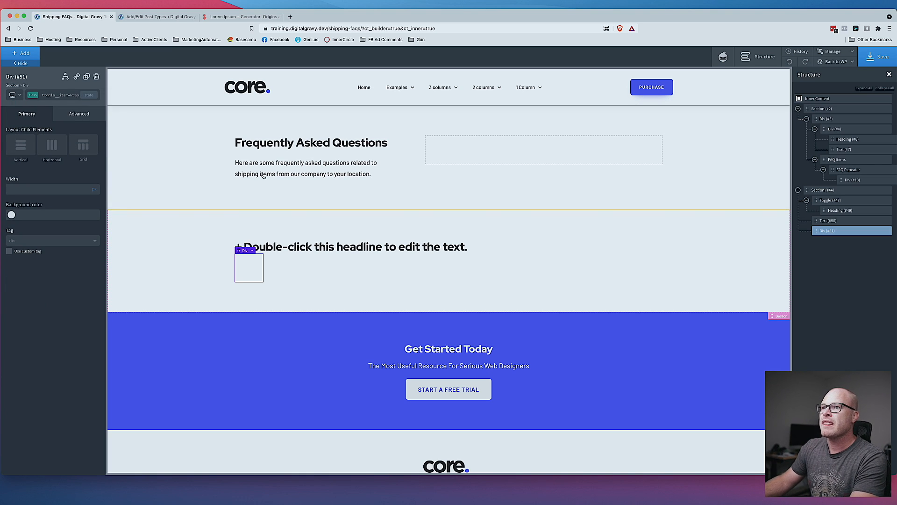
- Nest the Toggle and its text block inside the toggle__item-wrap div, keeping the Toggle above the text
click(828, 201)
click(836, 211)
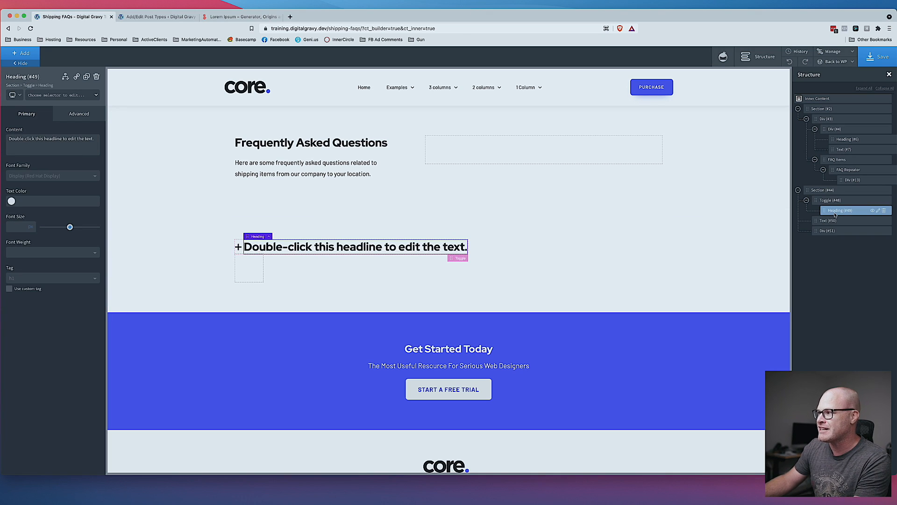
click(832, 221)
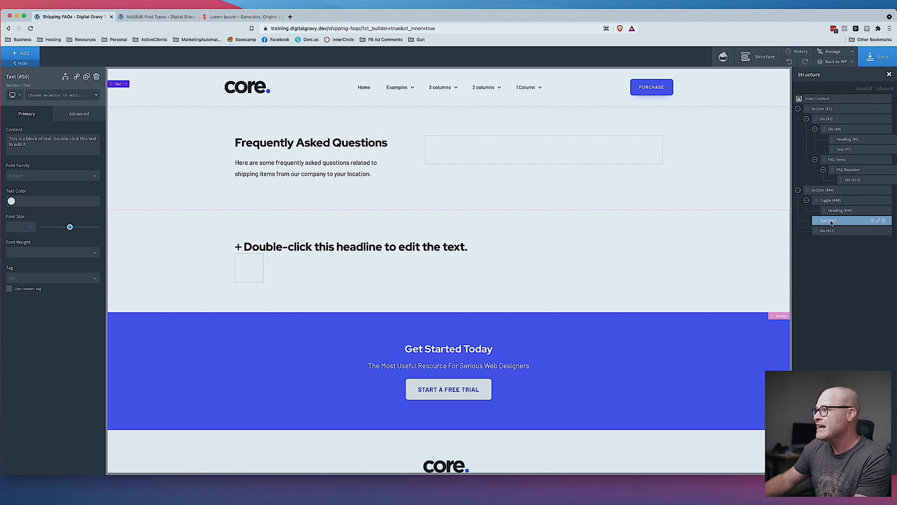
drag(815, 201, 817, 216)
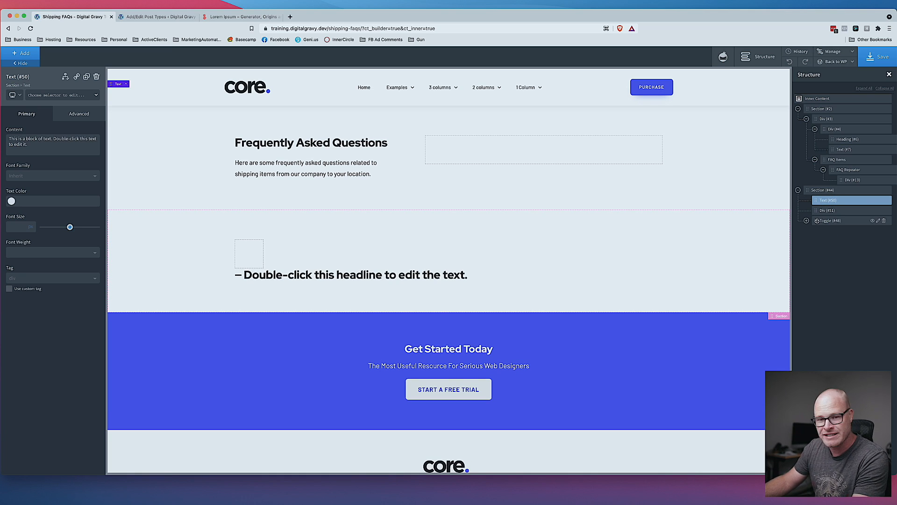
drag(817, 221, 820, 200)
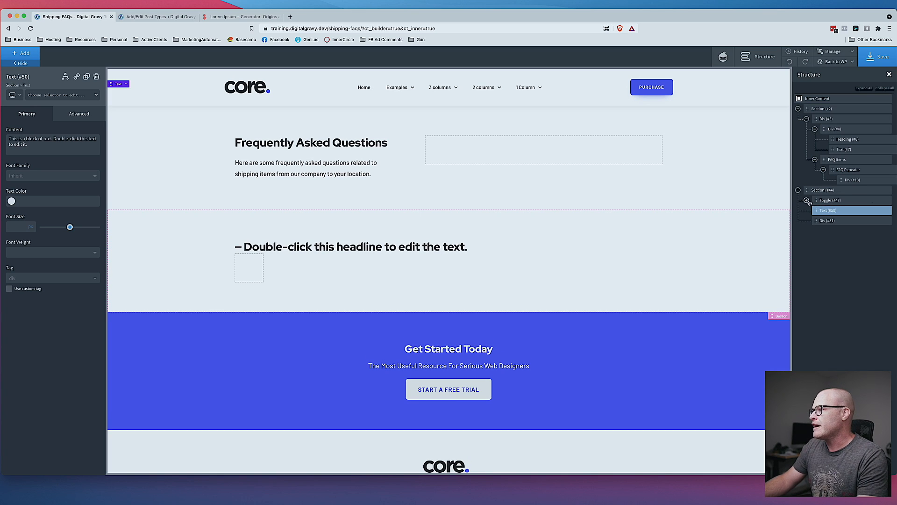
drag(820, 200, 831, 229)
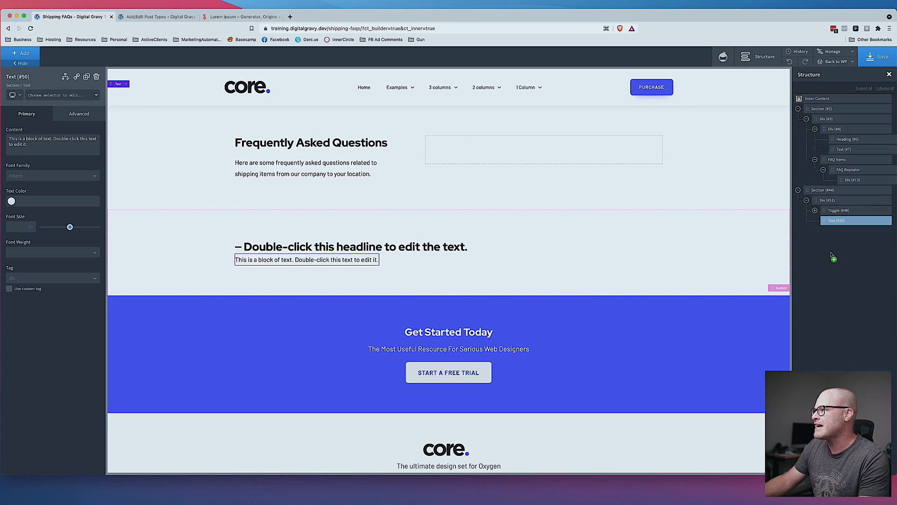
- Rename the div that wraps the Toggle and text as FAQ Item
click(874, 200)
click(879, 201)
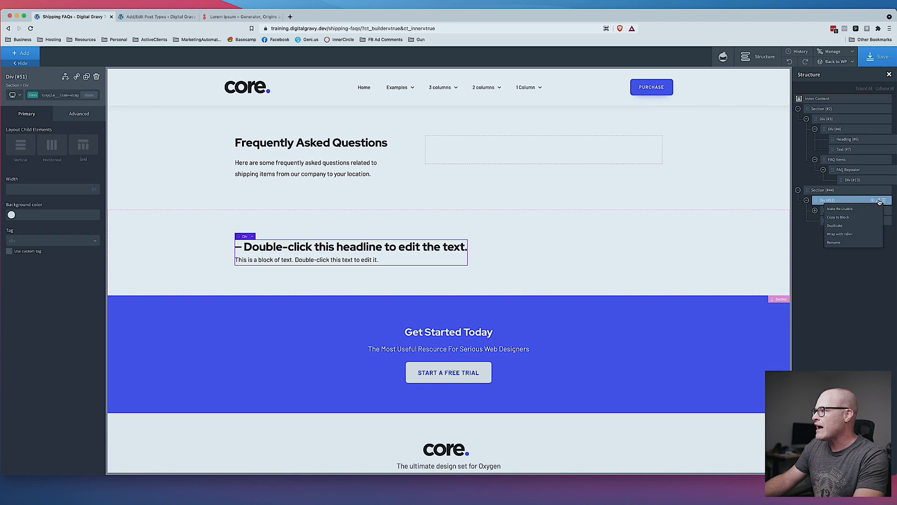
click(835, 242)
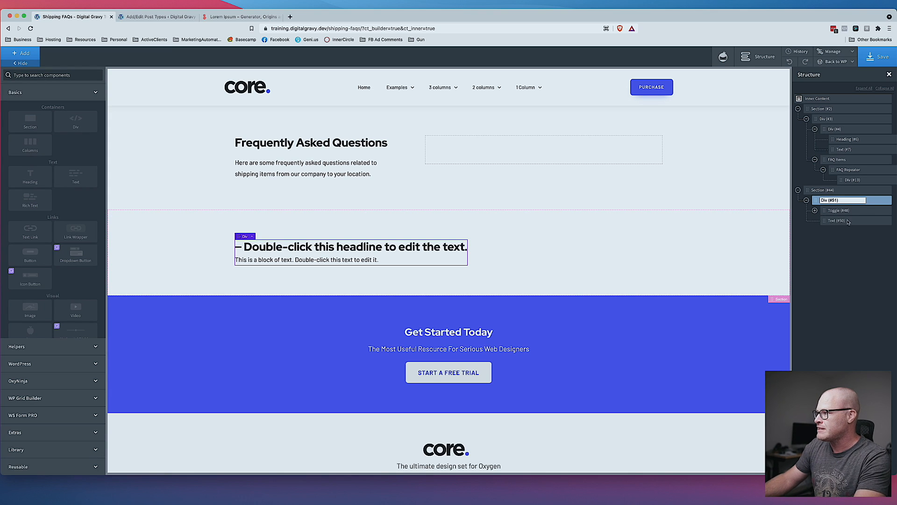
triple_click(848, 200)
text(FAQ)
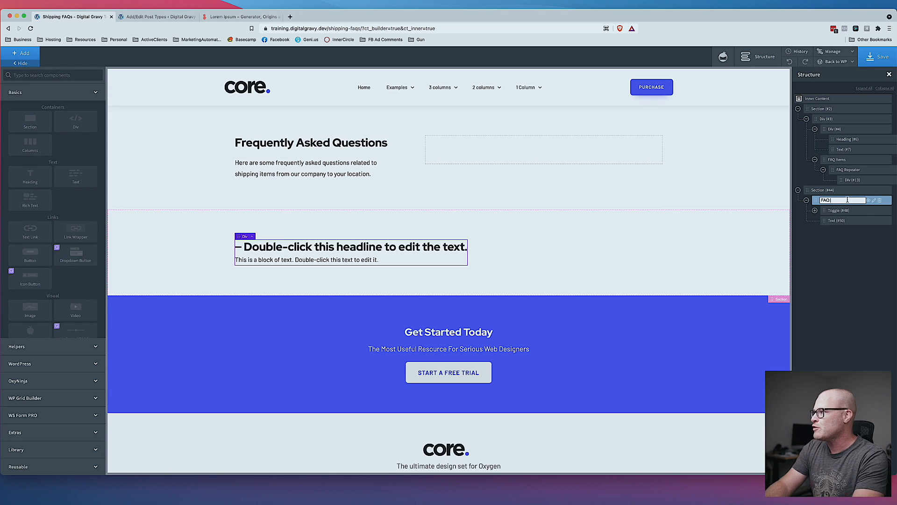
text( Item)
key(Return)
click(806, 200)
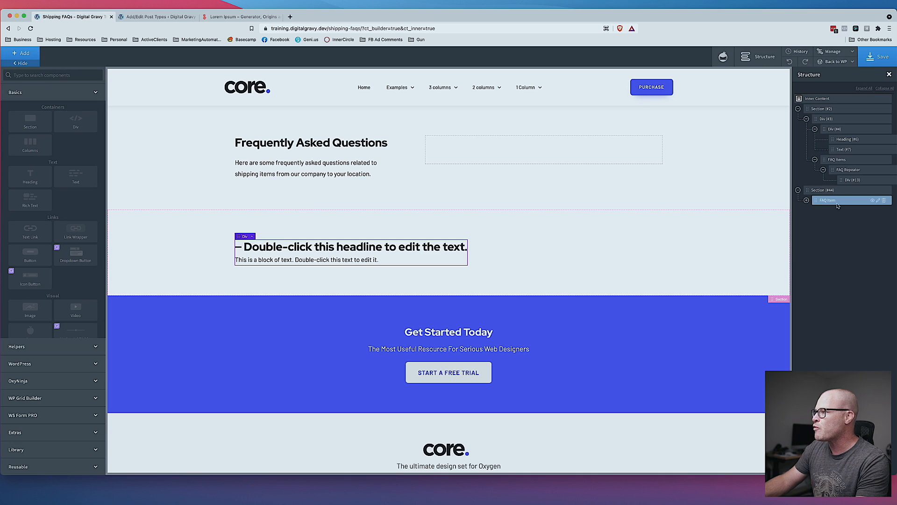
- Examine the Toggle, heading and text nested in the FAQ Item, and select the FAQ Item wrapper
mouse_move(819, 200)
mouse_down()
mouse_move(819, 166)
mouse_move(818, 208)
mouse_move(819, 196)
mouse_move(812, 202)
mouse_up()
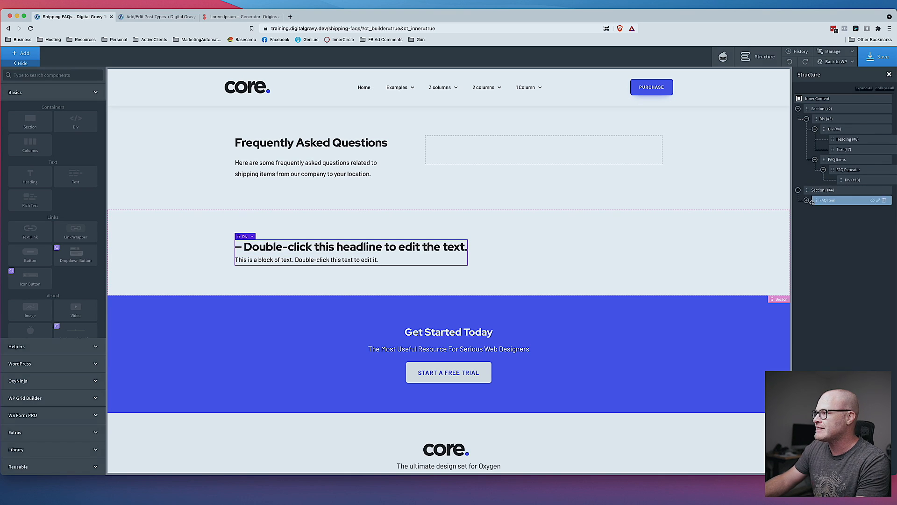
click(807, 201)
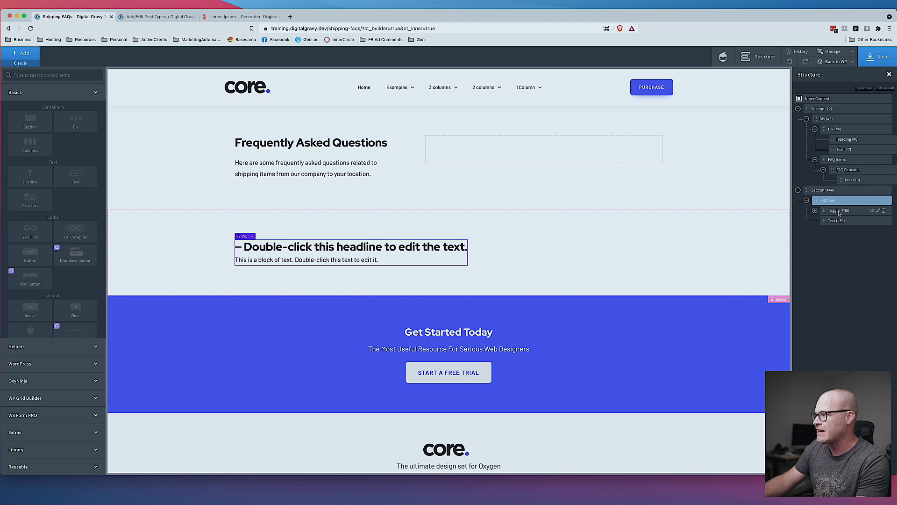
click(815, 210)
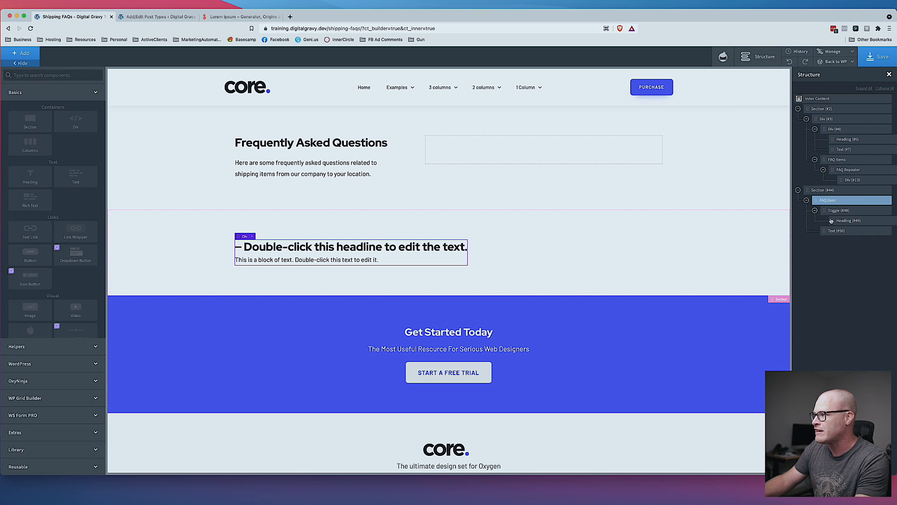
click(845, 220)
click(837, 230)
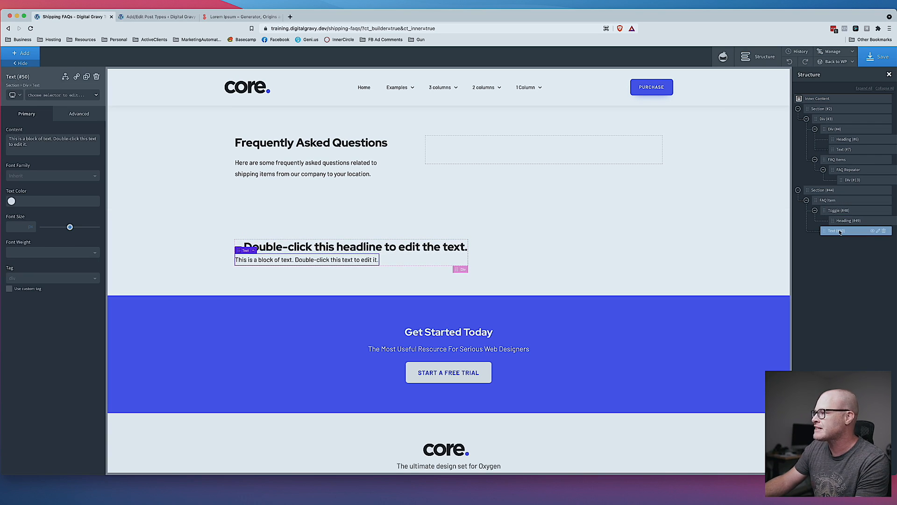
click(829, 202)
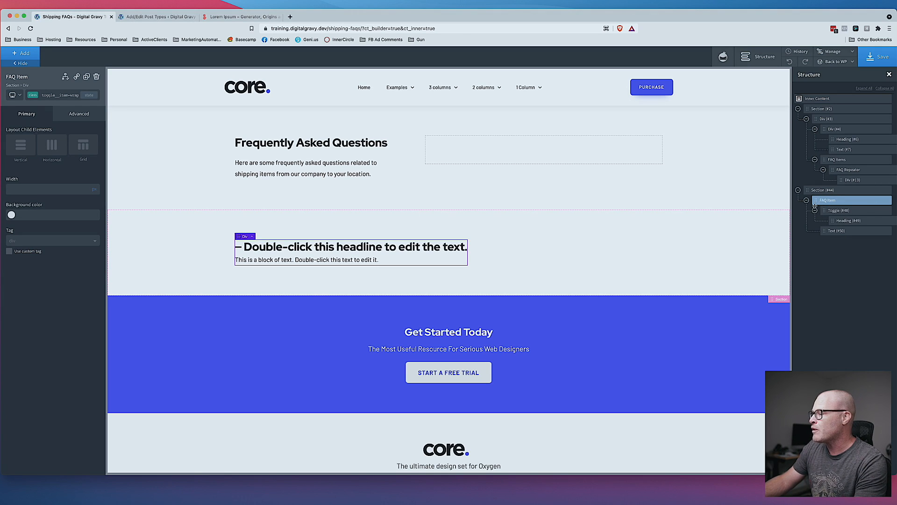
click(838, 211)
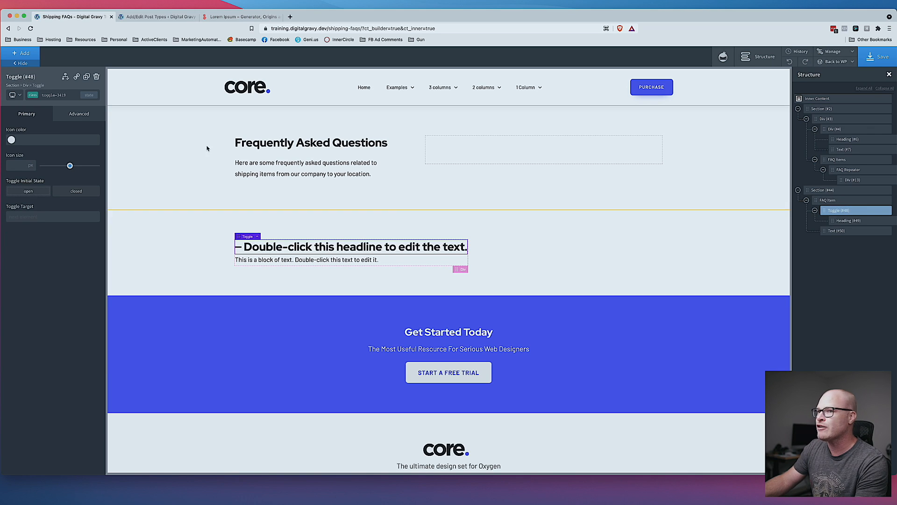
click(67, 95)
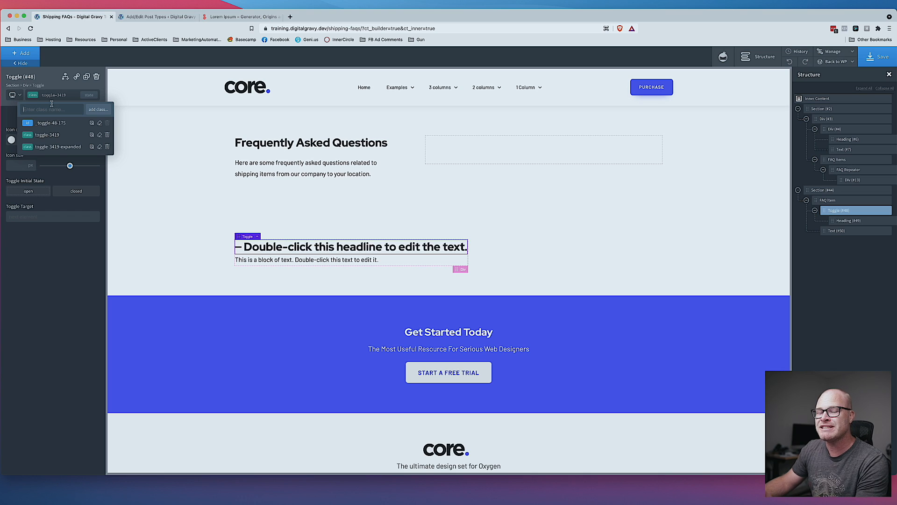
text(faq)
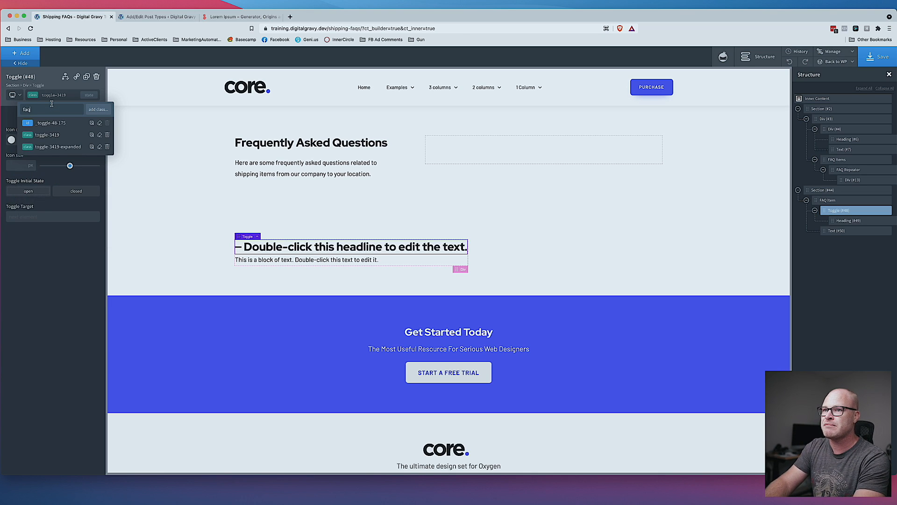
key(BackSpace)
key(BackSpace)
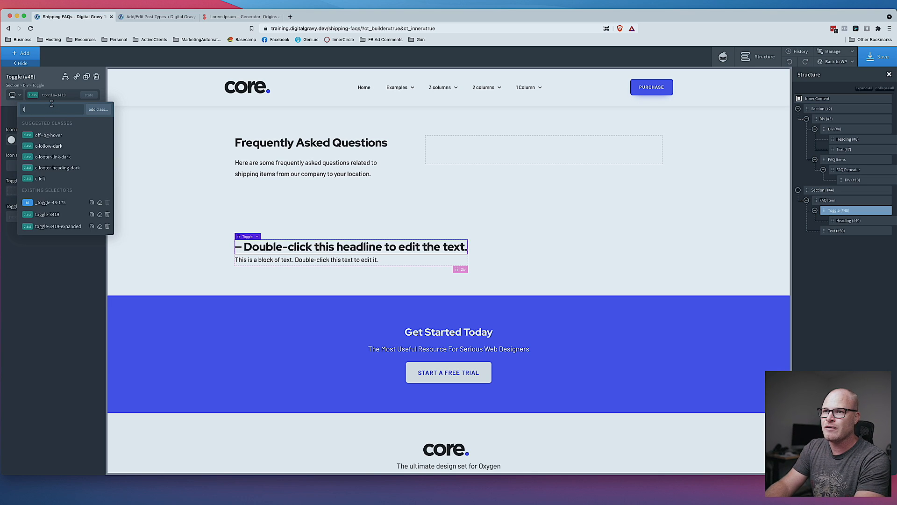
key(BackSpace)
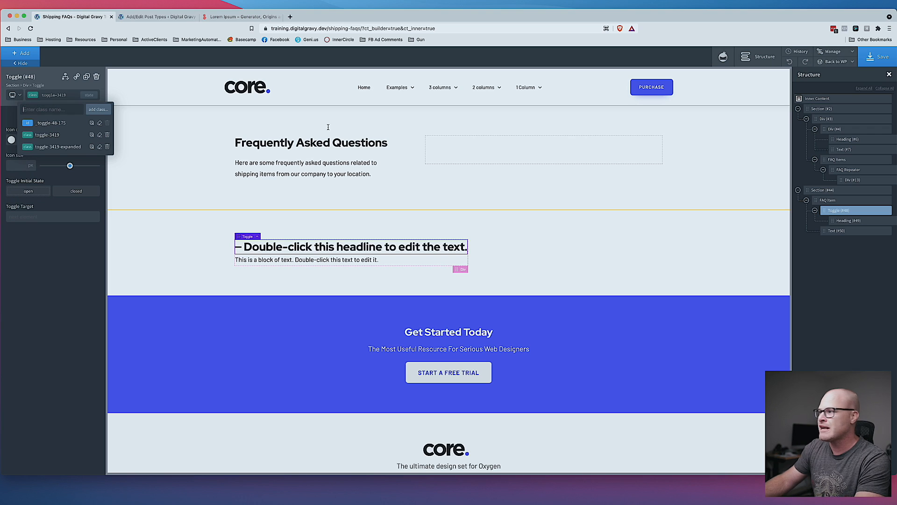
- Add the class faq-toggle to the FAQ Item wrapper and open its list of assigned selectors
click(836, 201)
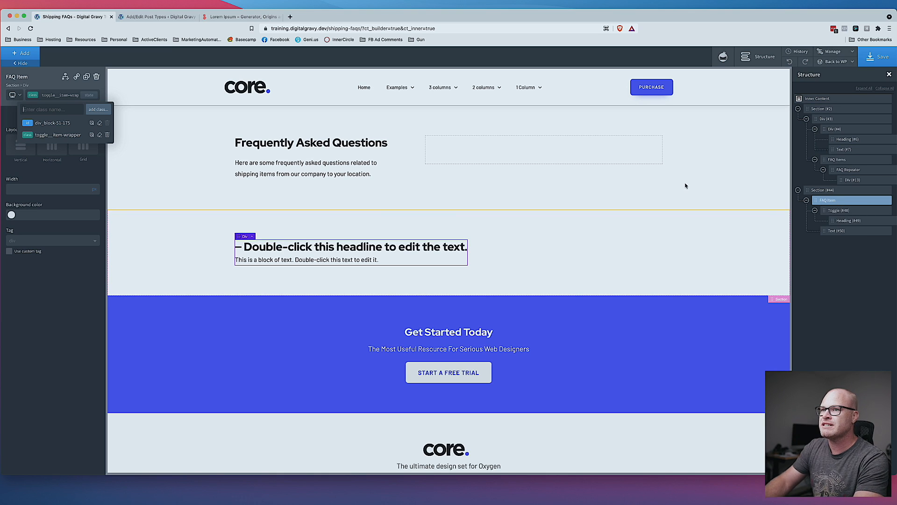
text(toggle-fa)
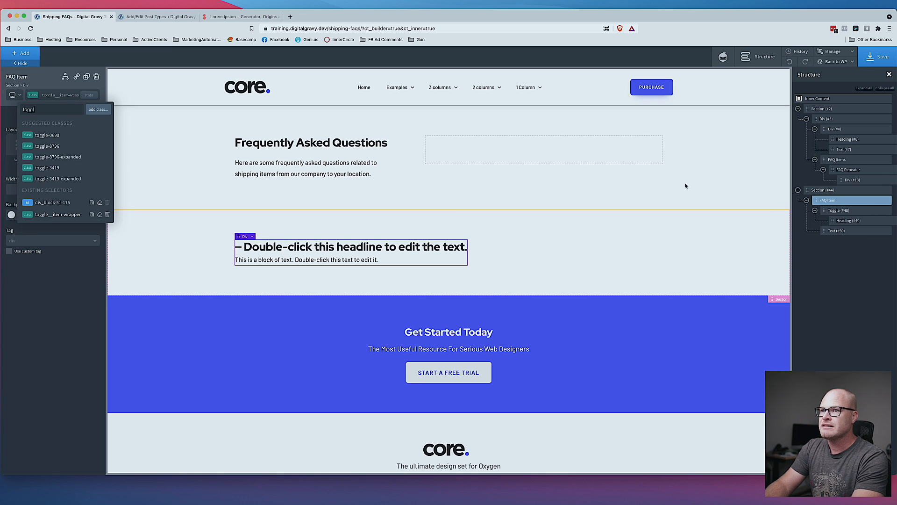
key(BackSpace)
key(BackSpace)
key(BackSpace)
key(BackSpace)
key(BackSpace)
key(BackSpace)
key(BackSpace)
key(BackSpace)
key(BackSpace)
text(faq-)
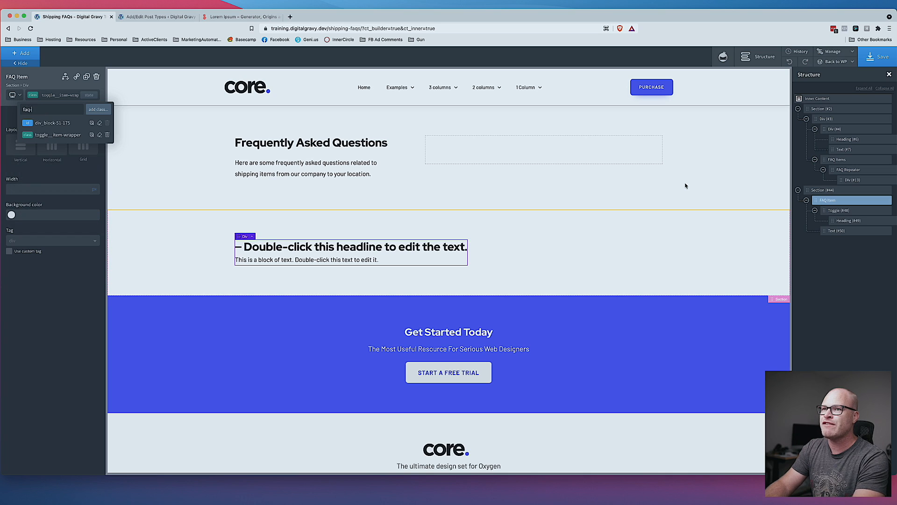
text(toggle)
key(super+a)
key(Return)
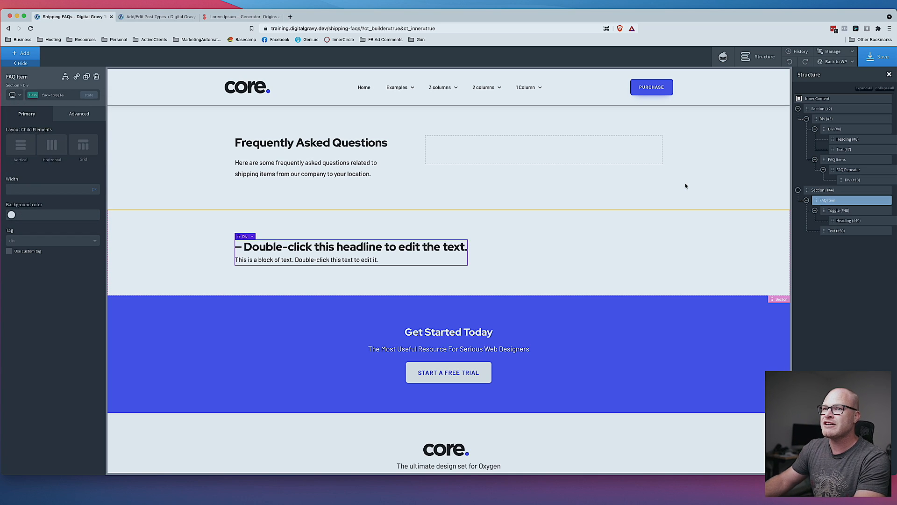
click(59, 96)
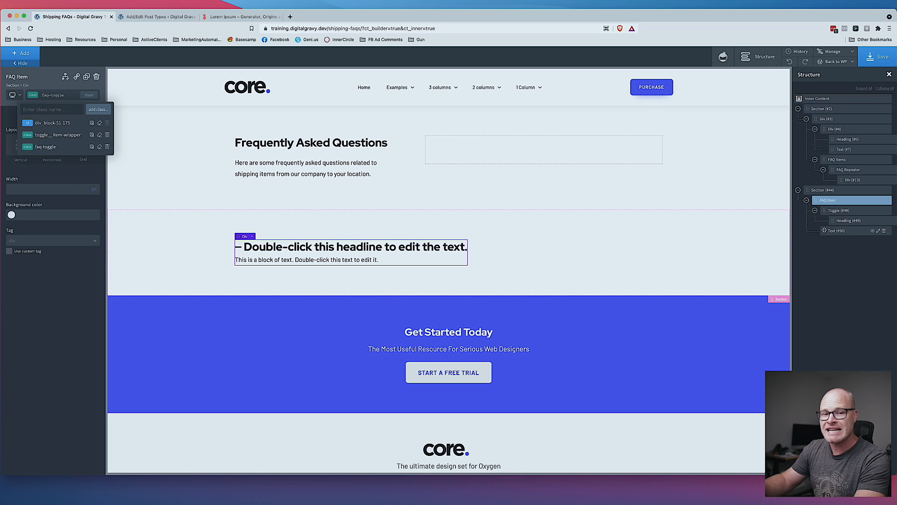
- Assign the class faq-toggle__heading to the heading nested inside the Toggle
click(844, 211)
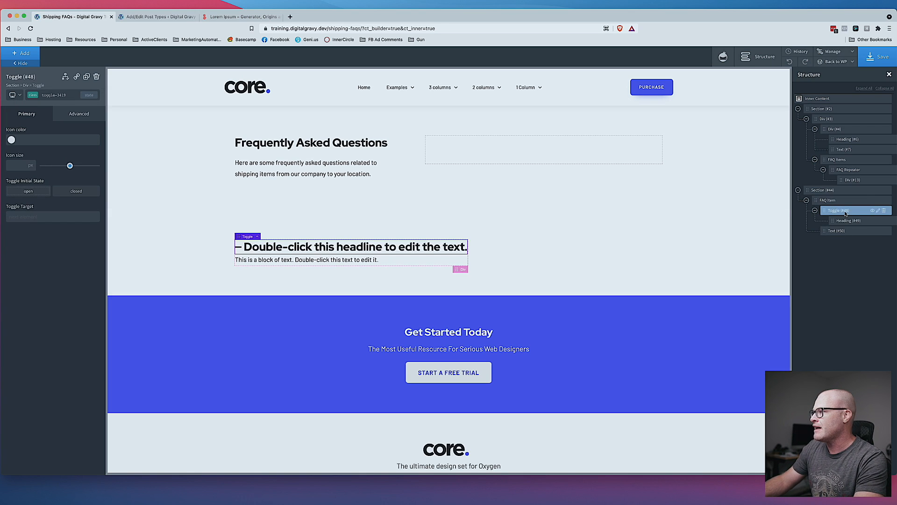
click(839, 200)
click(847, 212)
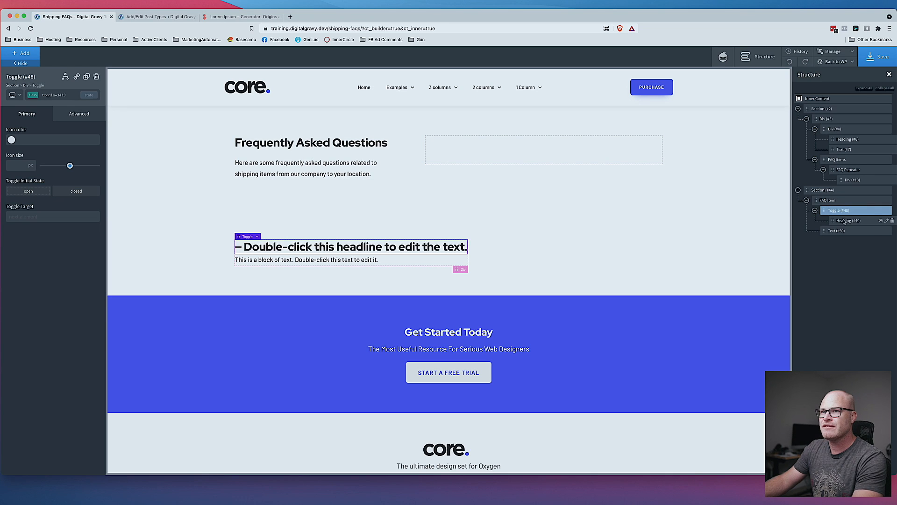
click(846, 221)
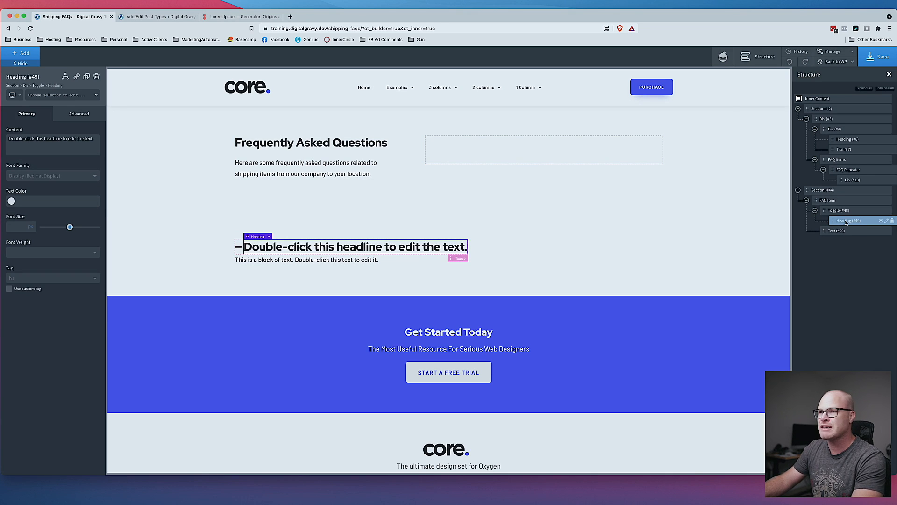
click(63, 95)
text(faq-to)
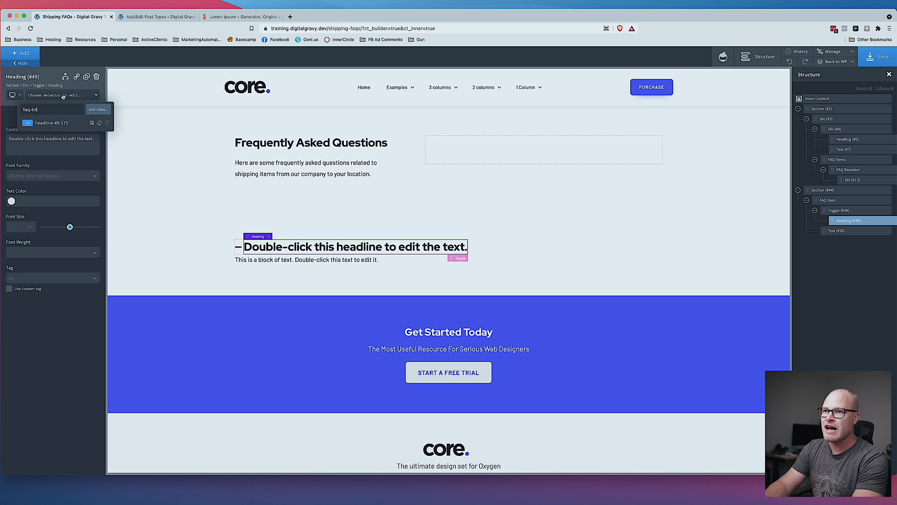
text(ggle__head)
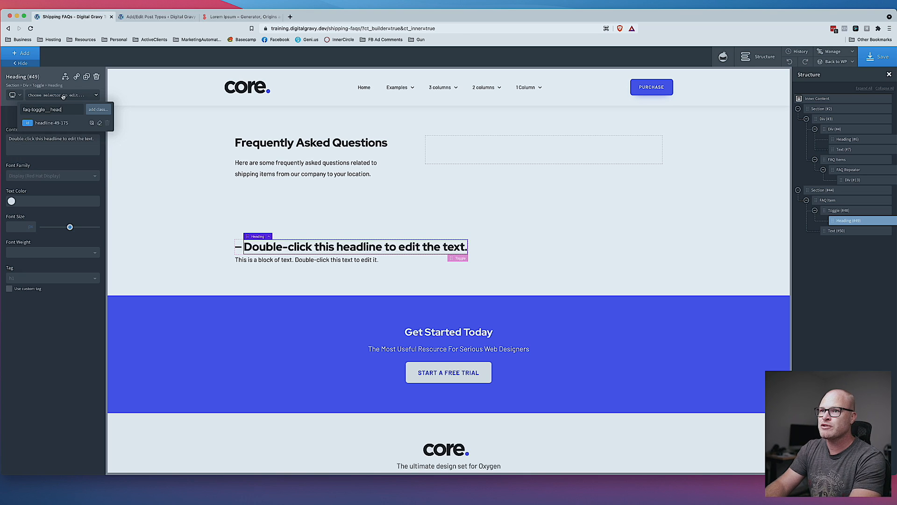
text(ing)
key(Return)
- Assign the class faq-toggle__answer to the text block below the Toggle in the FAQ Item
click(853, 233)
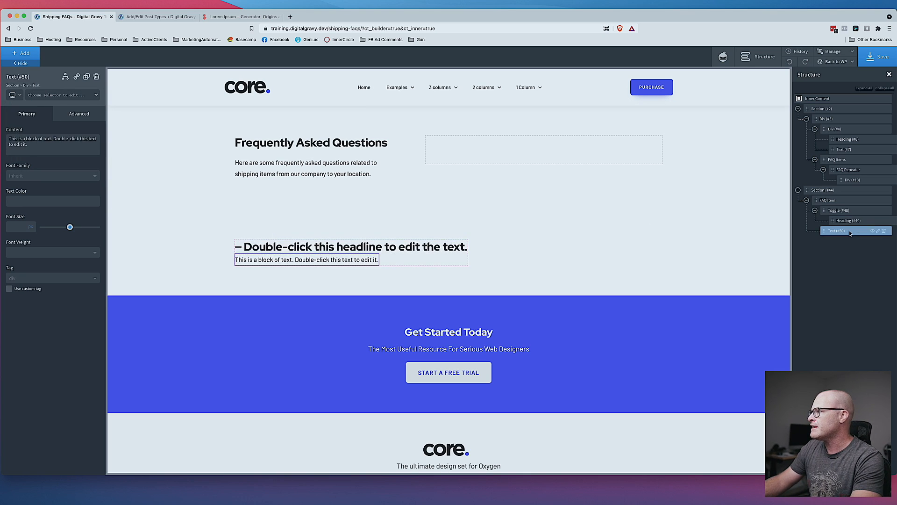
click(42, 95)
text(faq-t)
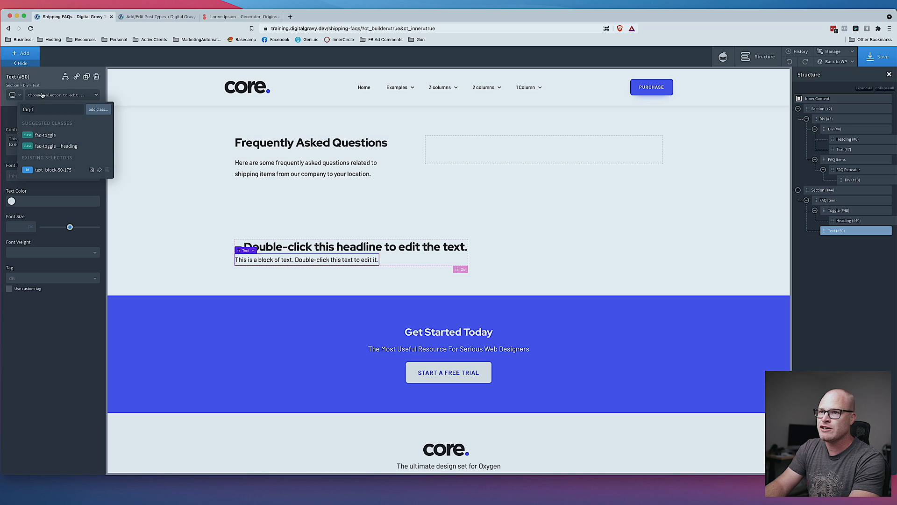
text(oggle__answer)
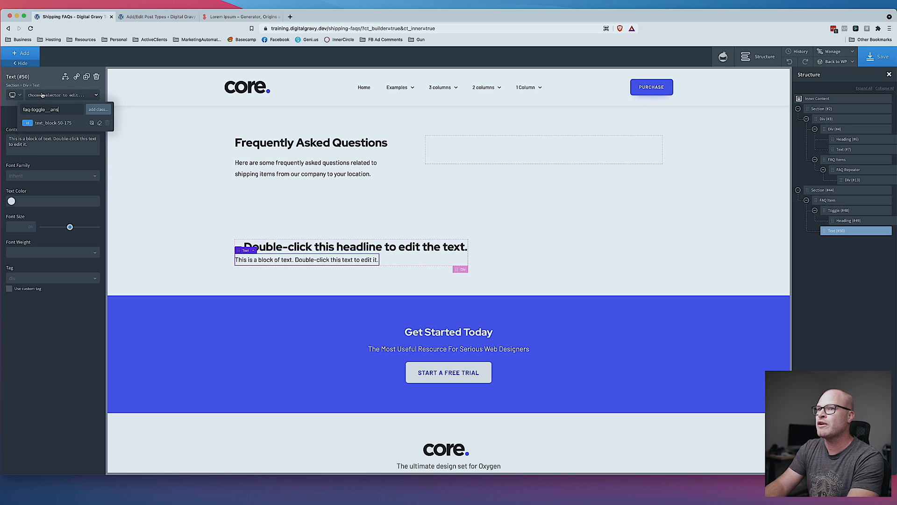
key(Return)
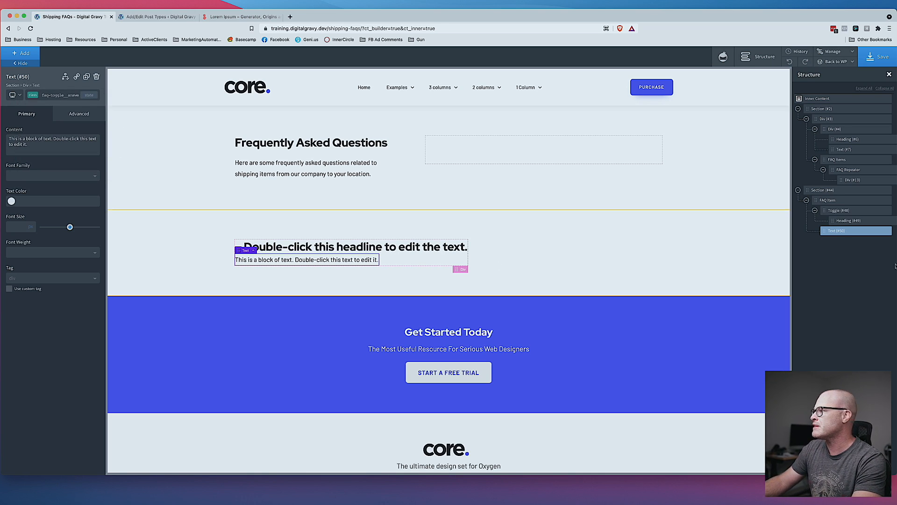
- Change the HTML tag of the heading inside the Toggle to H3
click(836, 200)
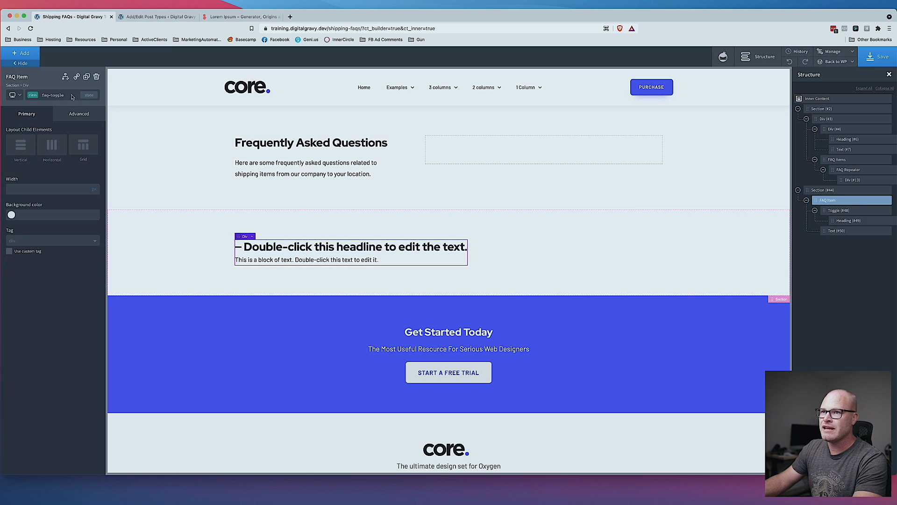
click(854, 211)
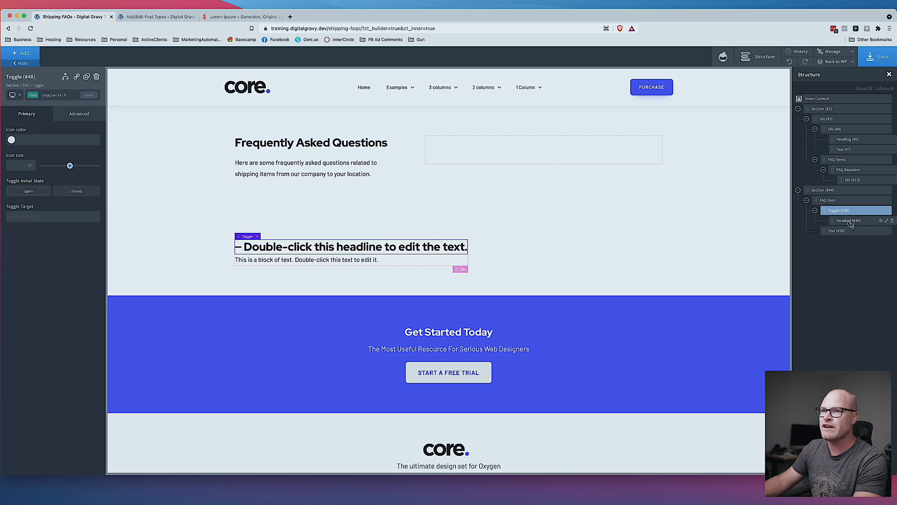
click(851, 222)
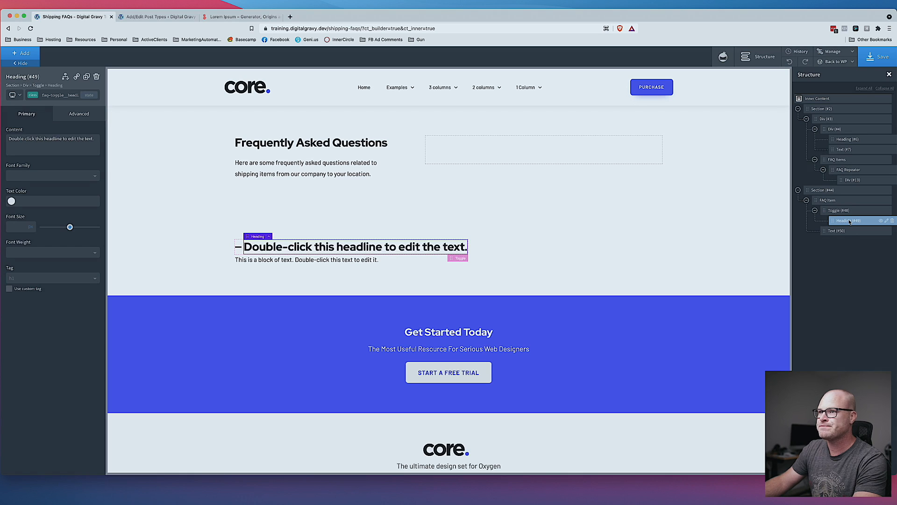
click(849, 232)
click(849, 222)
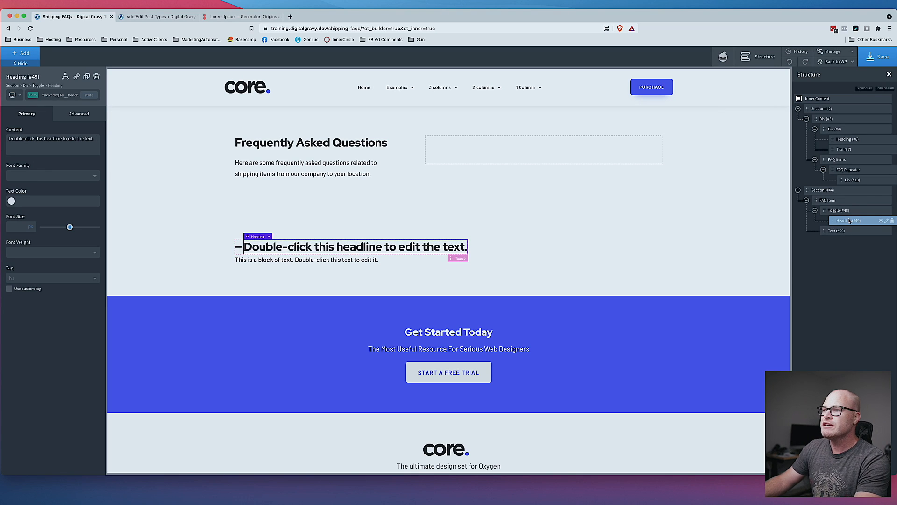
click(29, 279)
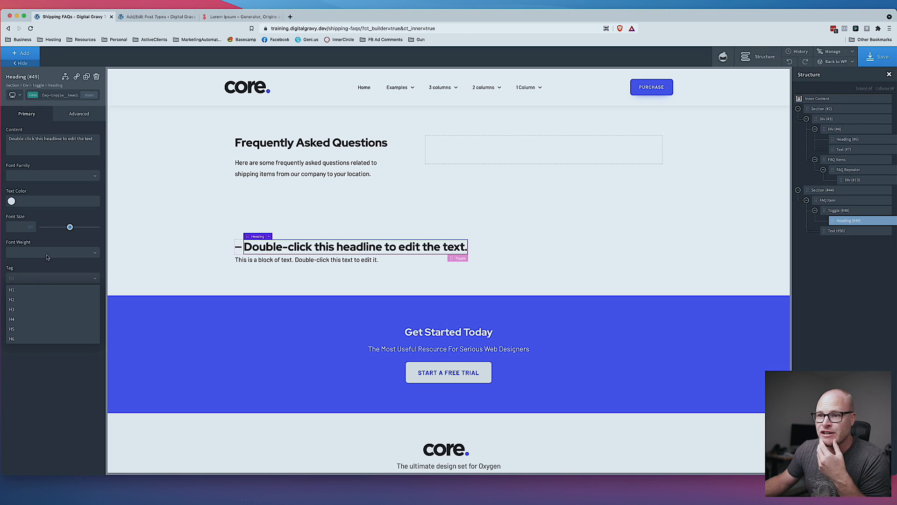
click(19, 309)
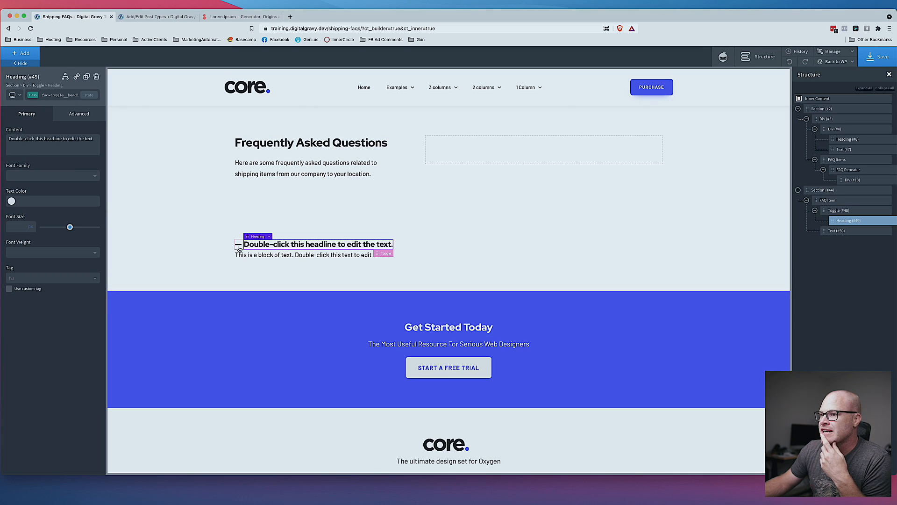
click(245, 261)
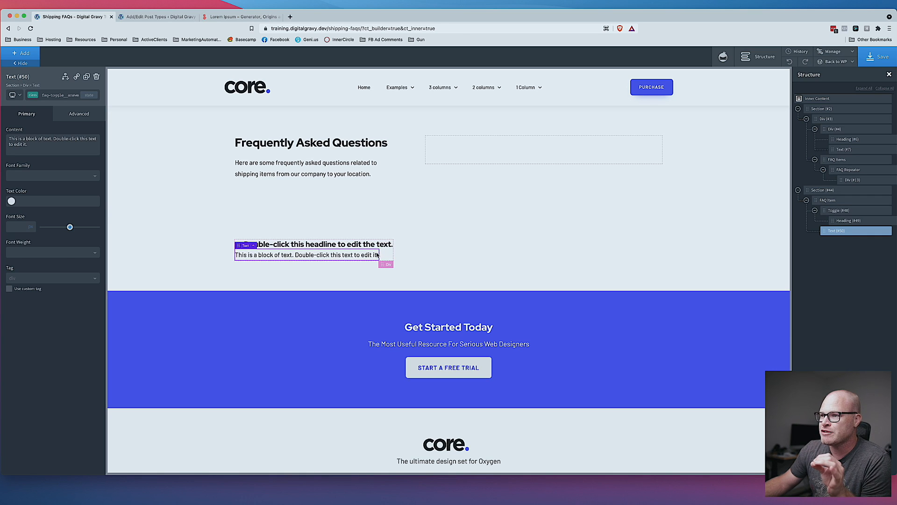
click(445, 262)
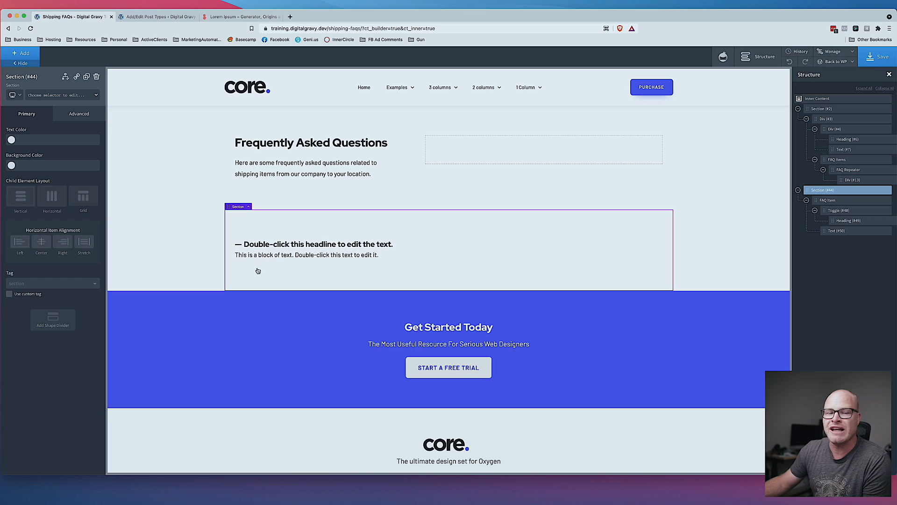
click(238, 244)
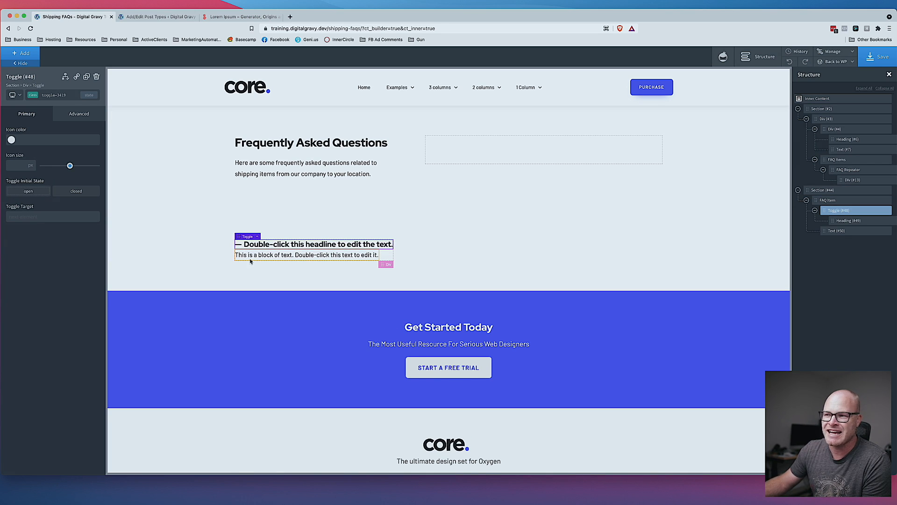
click(386, 256)
- Set the padding of the faq-toggle__answer text block to 1 em on all four sides
click(354, 255)
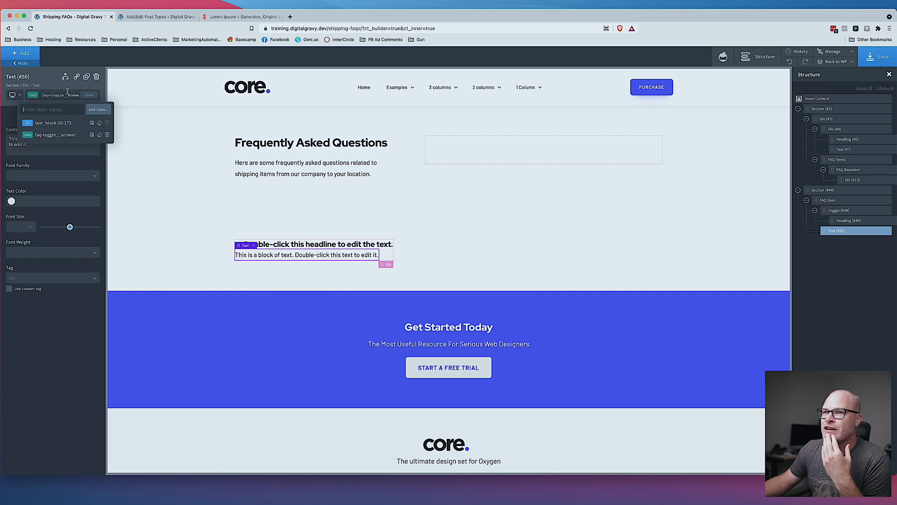
click(78, 113)
click(41, 154)
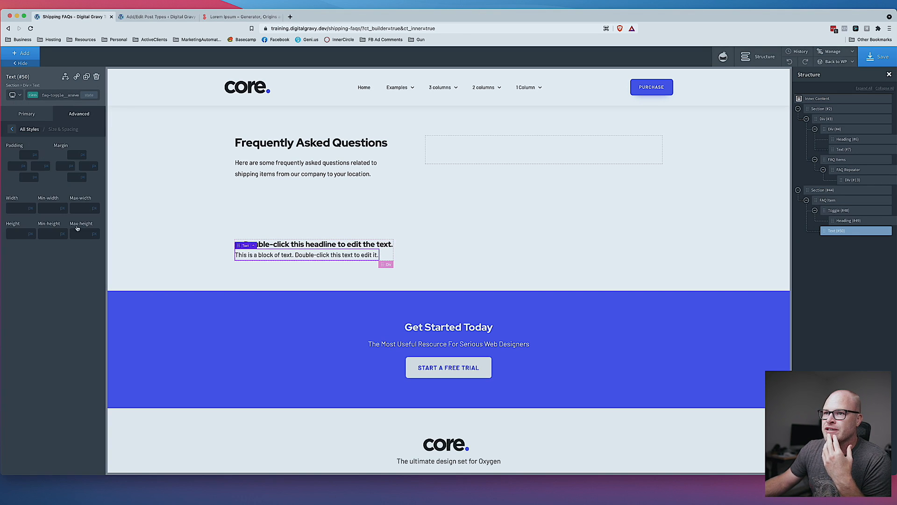
click(36, 154)
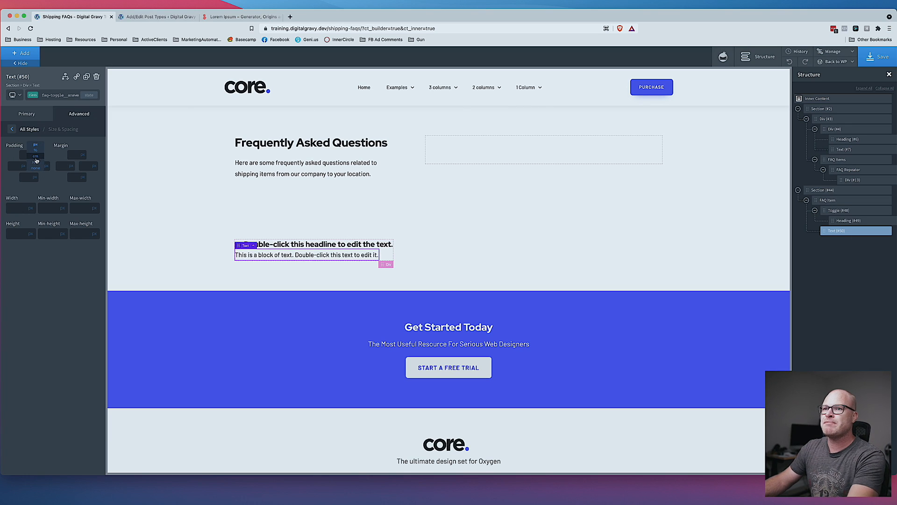
text(1)
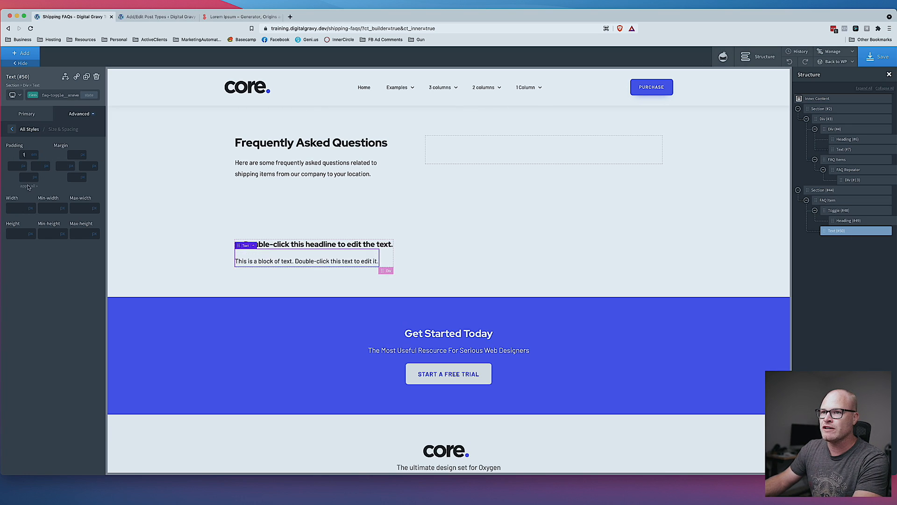
click(28, 186)
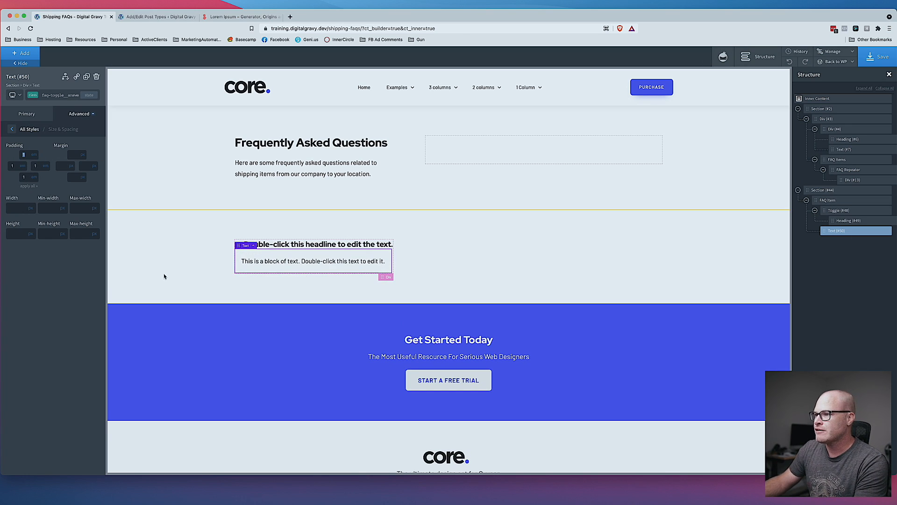
click(500, 276)
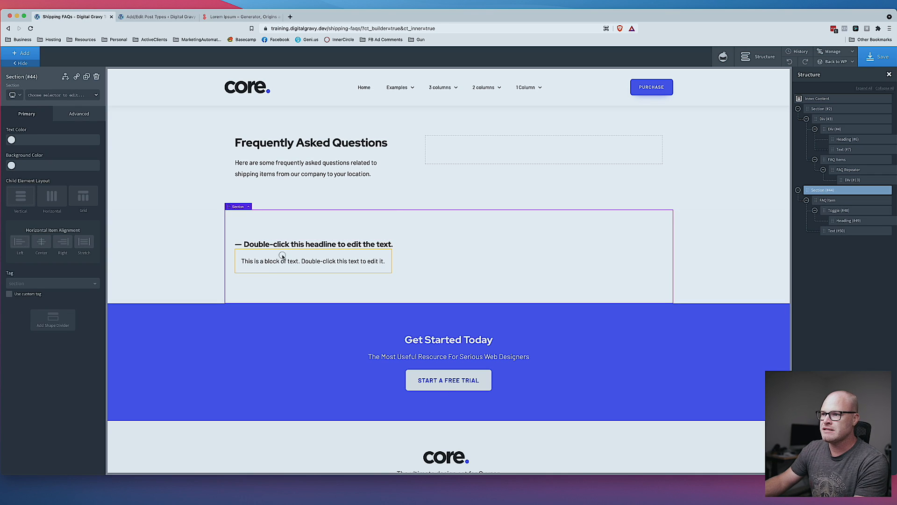
- Set the left and right padding of the answer text block below the toggle heading to 1.4 em
click(282, 256)
click(79, 113)
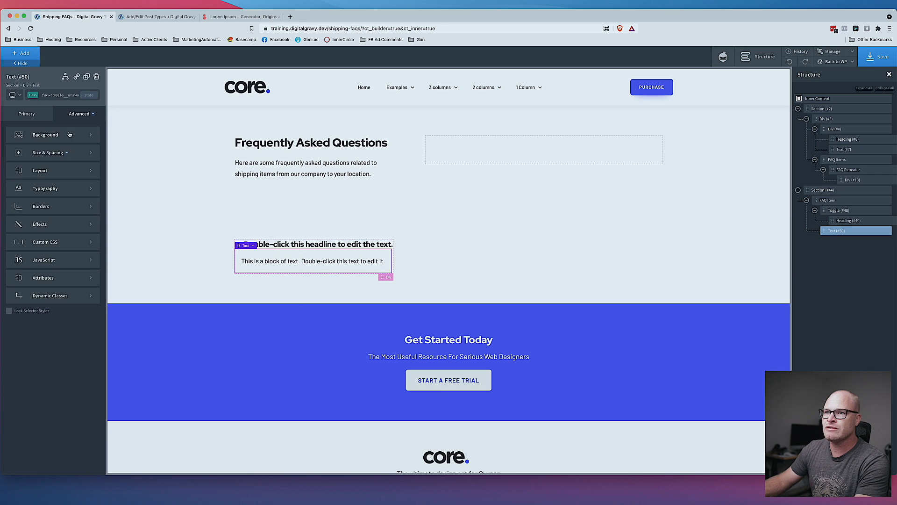
click(53, 152)
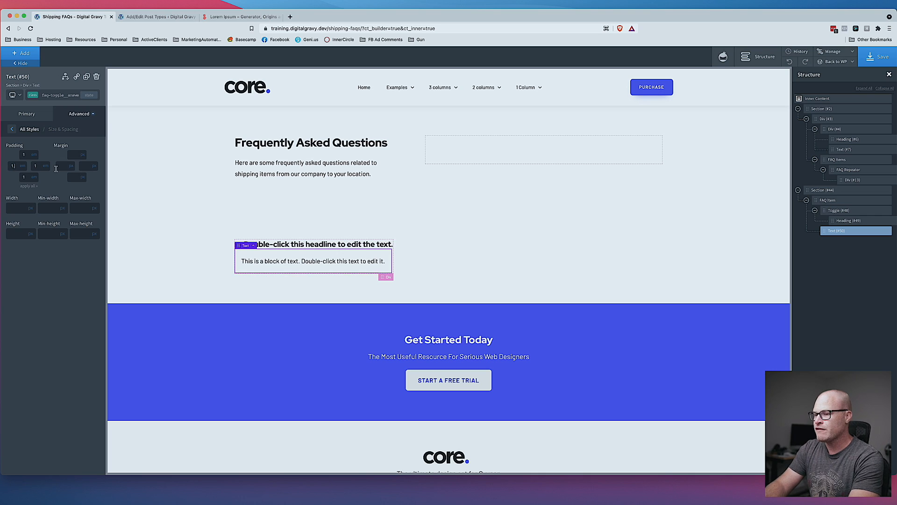
text(.4)
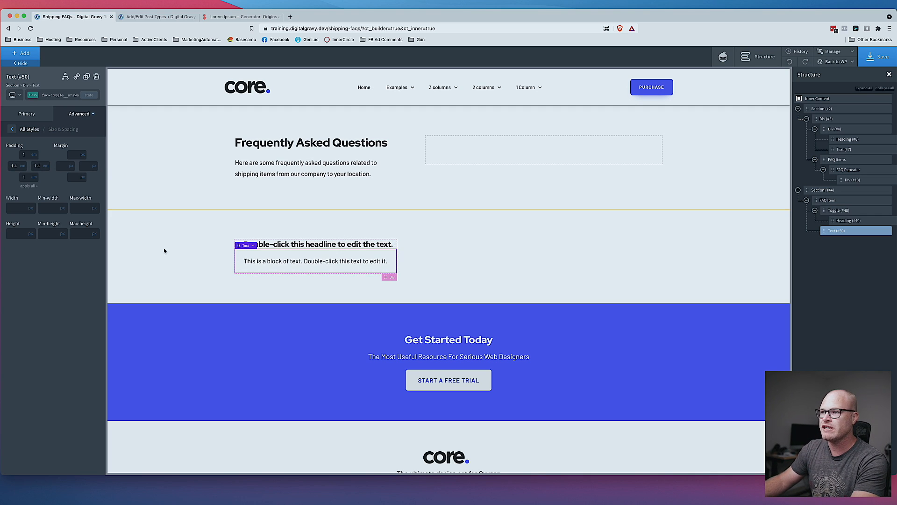
click(299, 290)
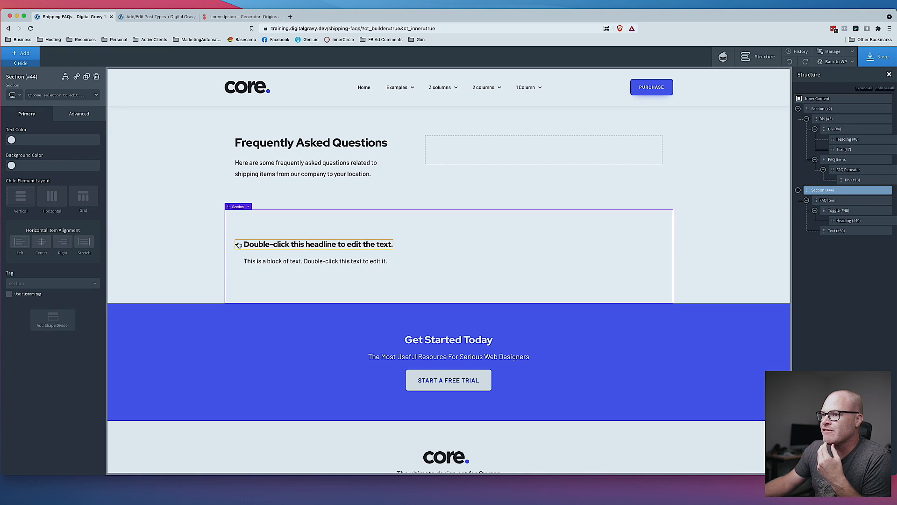
- Set the background color of the section containing the Frequently Asked Questions heading to #f5f5f5
click(397, 192)
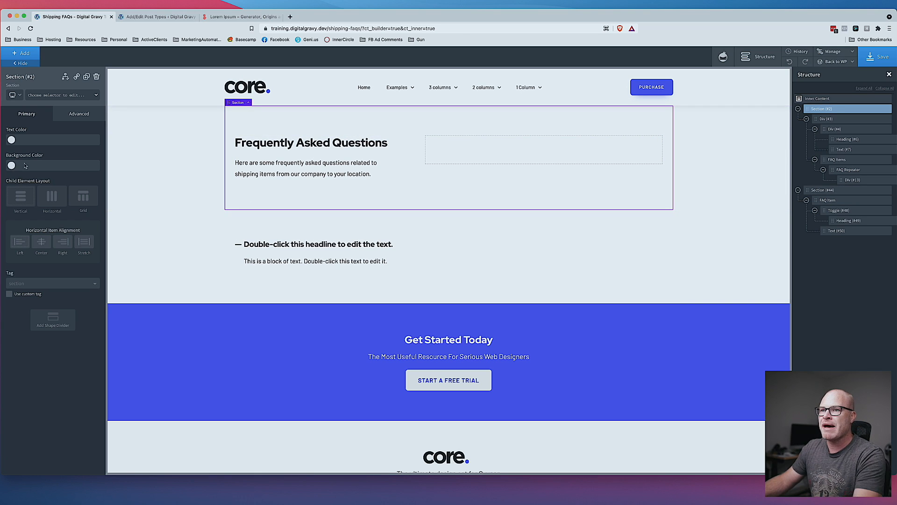
click(48, 169)
text(#)
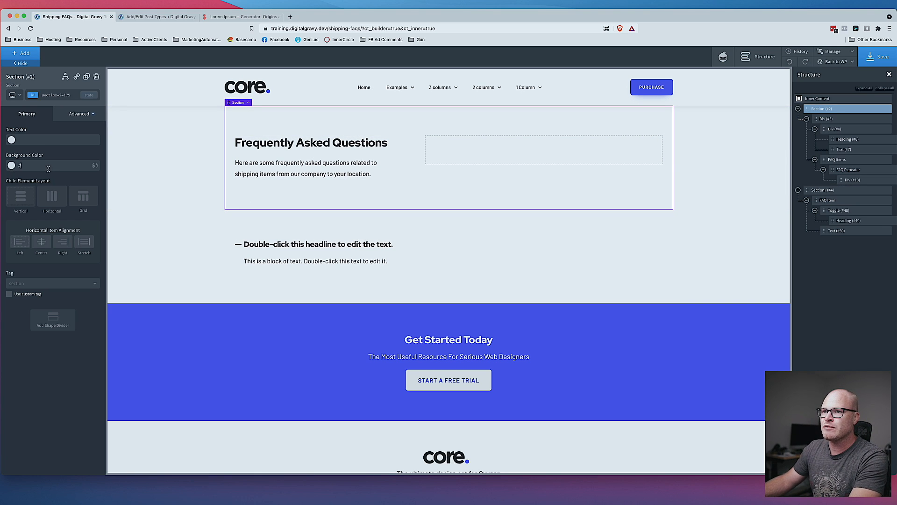
text(f5f5f5)
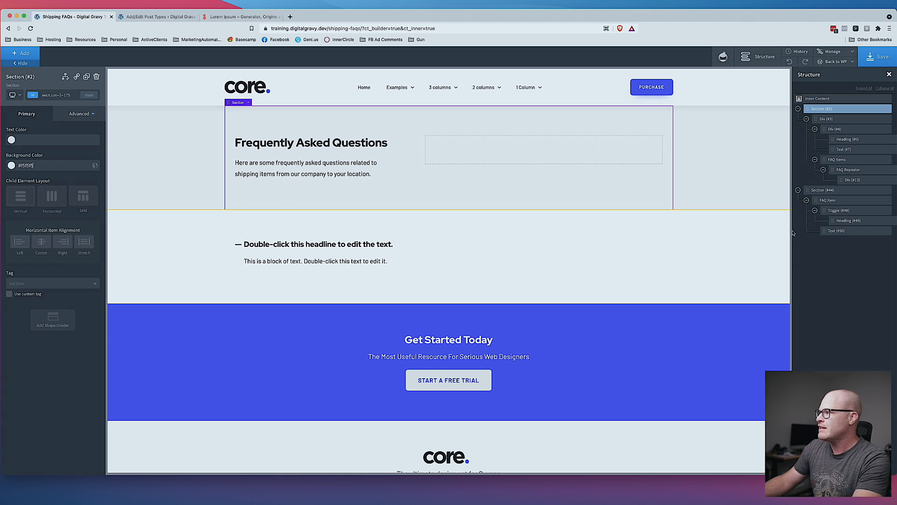
- Give the FAQ Item div the global core background color Background Light Alternative through its faq-toggle class
click(823, 190)
click(828, 200)
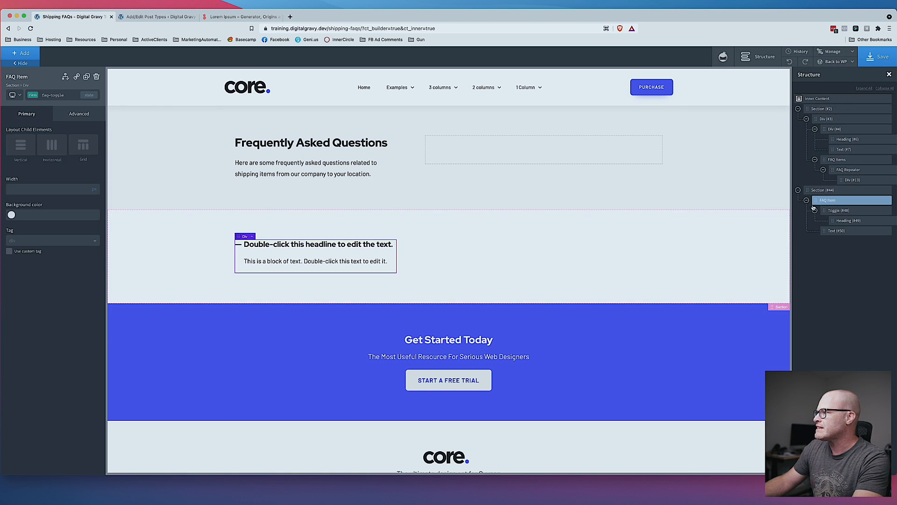
click(807, 200)
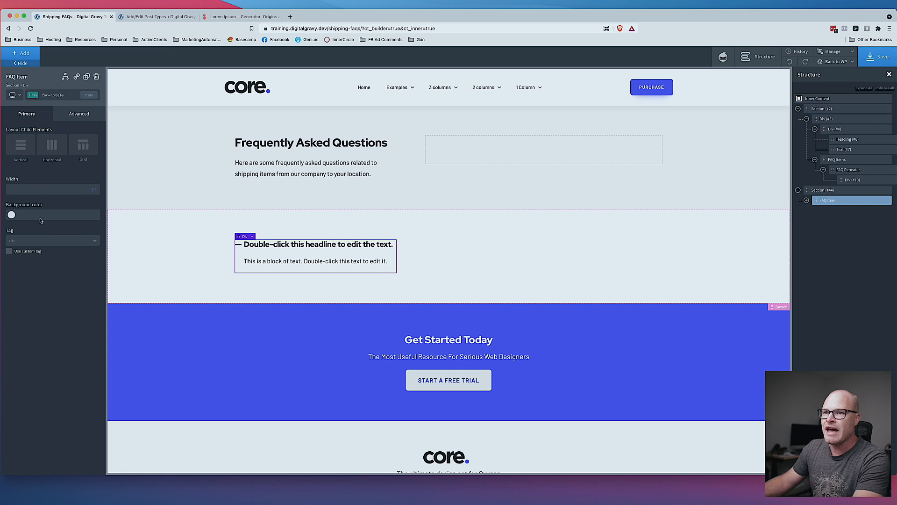
click(14, 216)
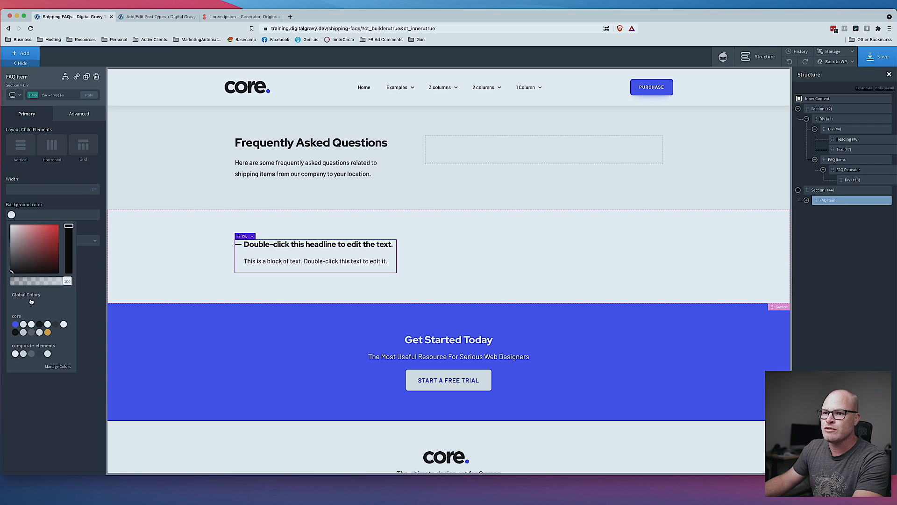
click(47, 324)
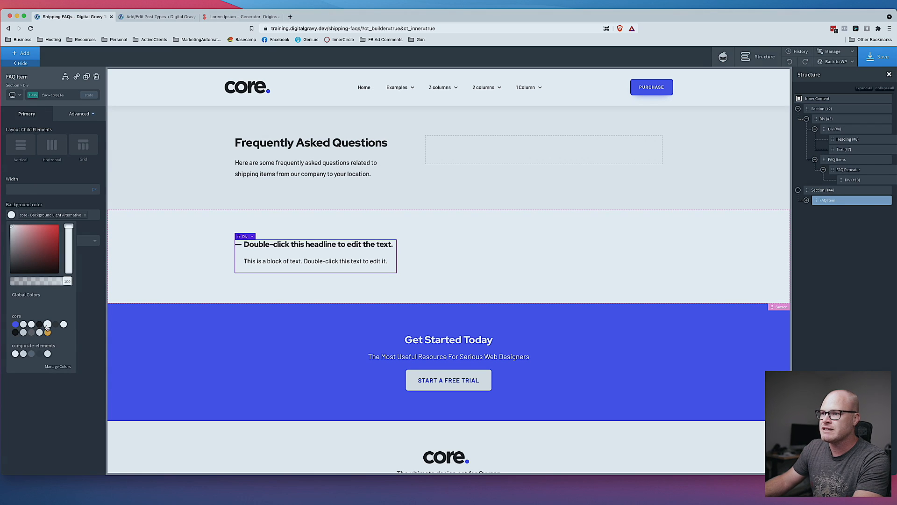
- Set the background color of the section holding the FAQ Item to #f5f5f5
click(236, 236)
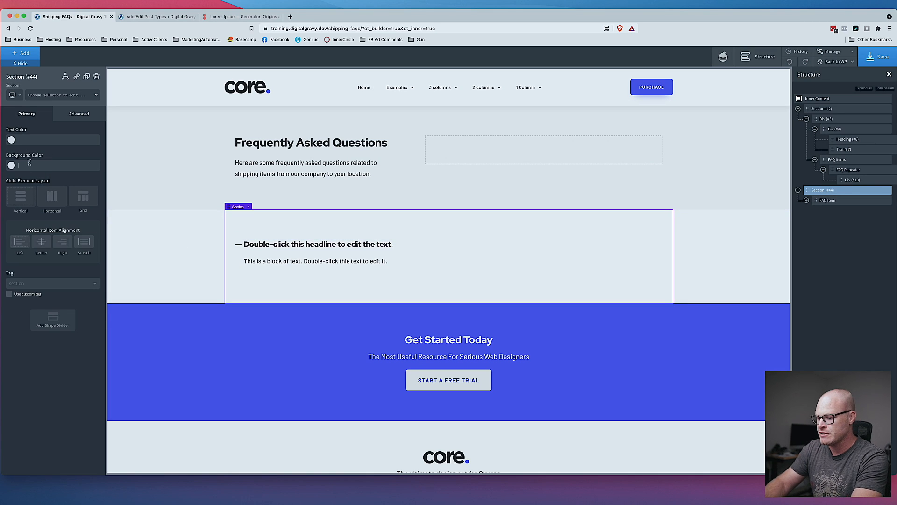
text(f5f5f5)
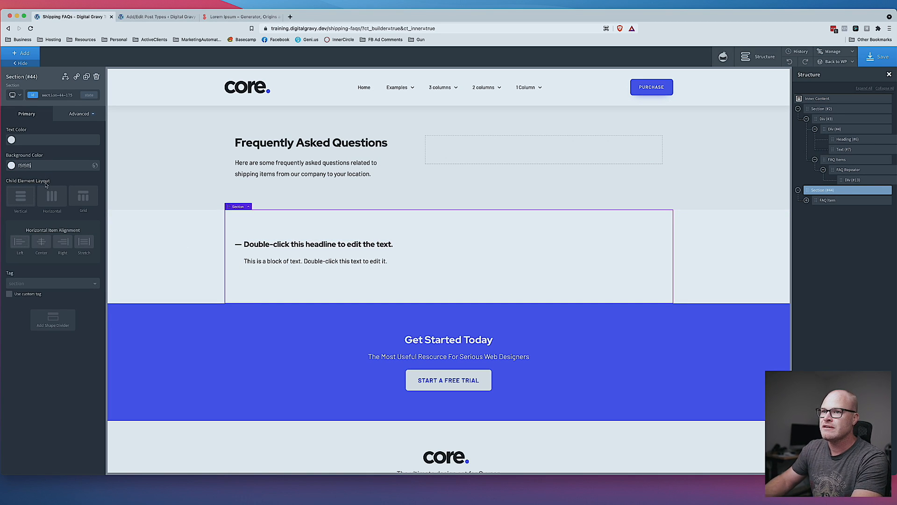
text(#)
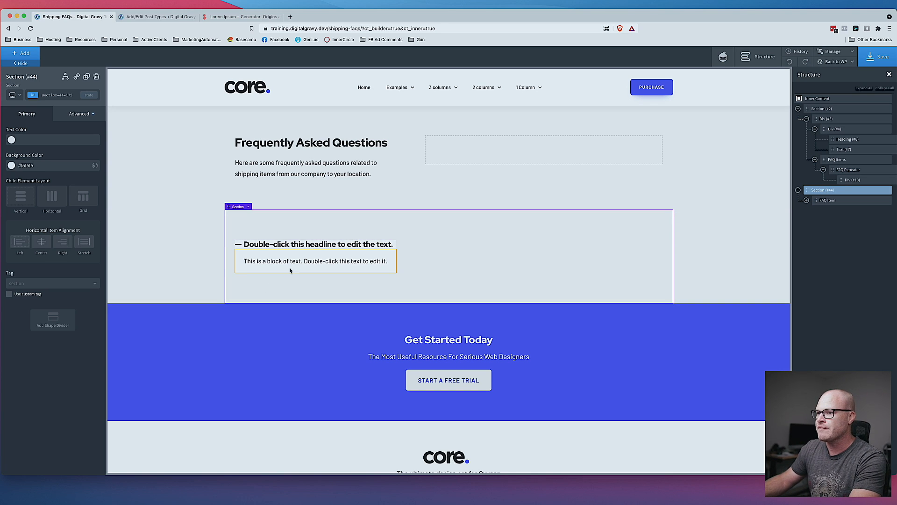
- Set the FAQ Item's padding to 1 em at the top and bottom and 2 em on the left and right
click(239, 270)
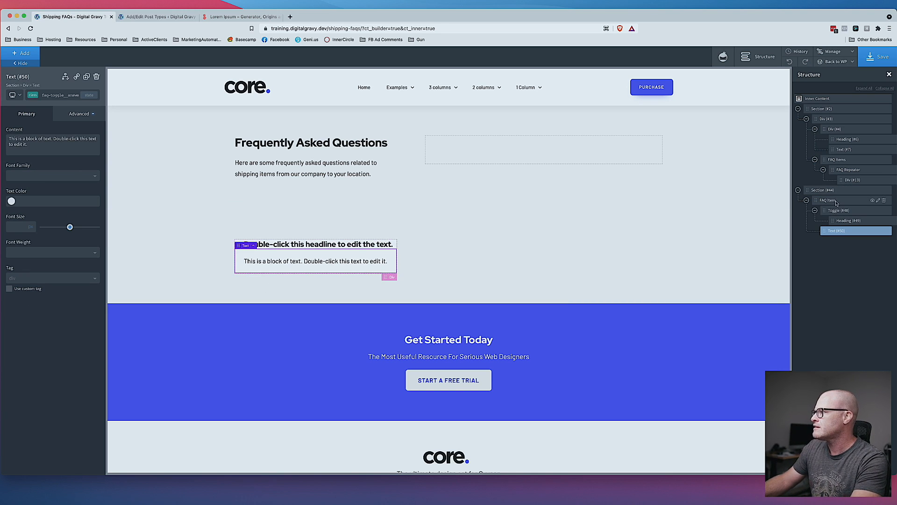
click(79, 113)
click(33, 151)
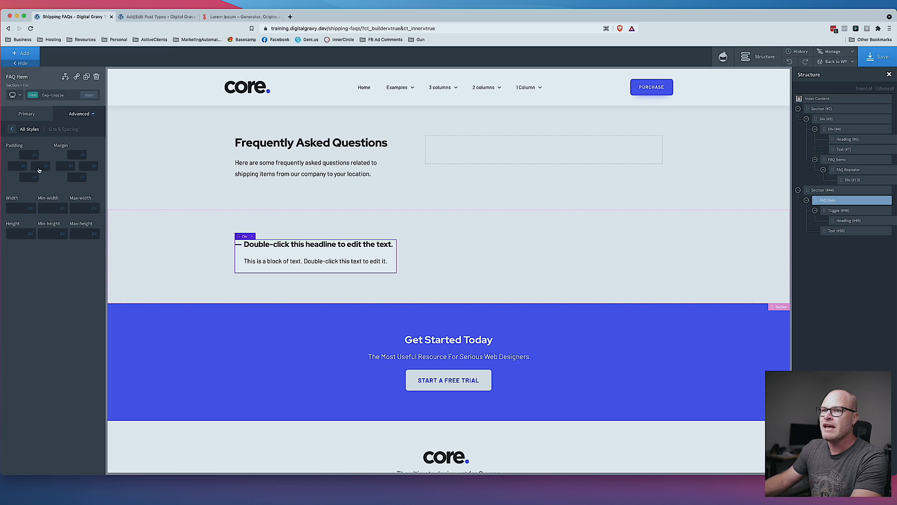
click(32, 155)
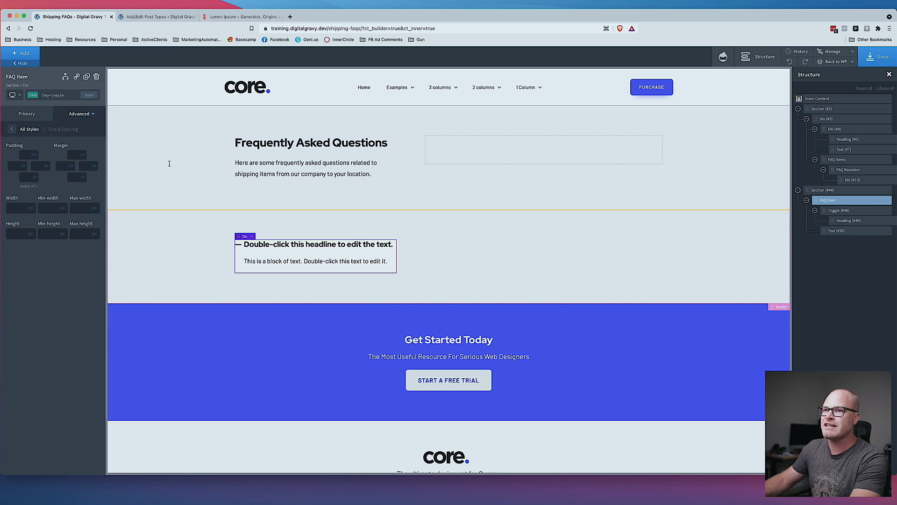
text(1)
click(29, 186)
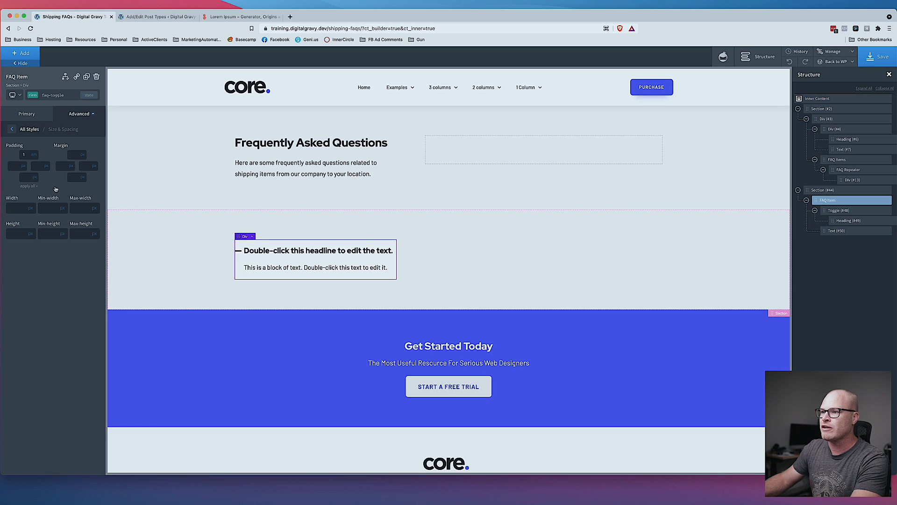
double_click(12, 166)
text(2)
double_click(36, 167)
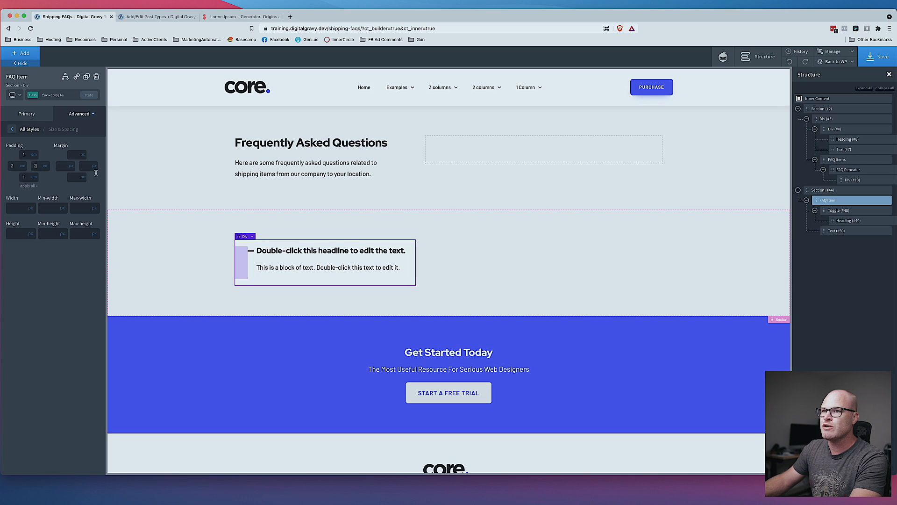
text(2)
click(529, 286)
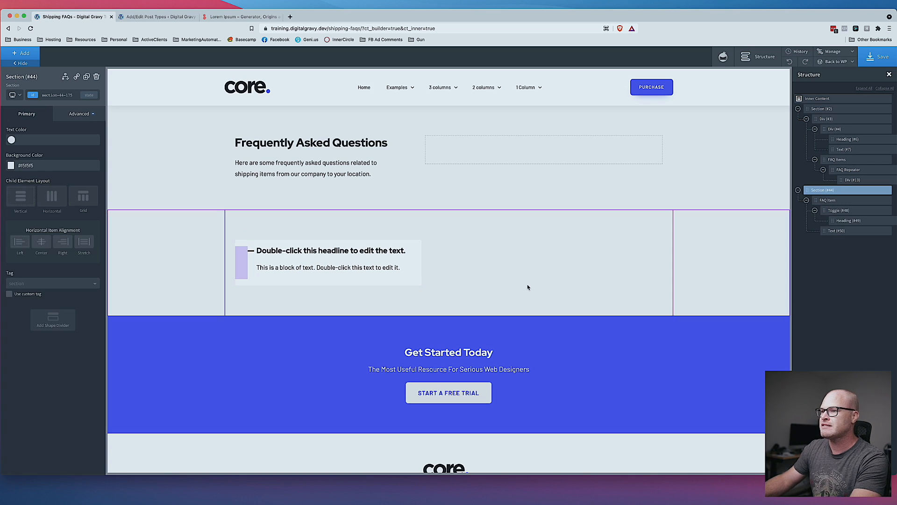
- Round the corners of the FAQ Item by setting its border radius to 1
click(418, 271)
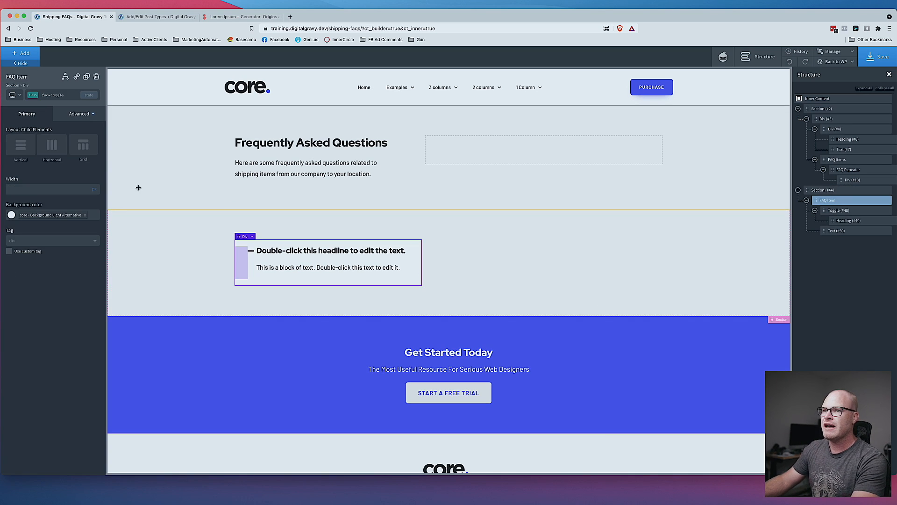
click(69, 114)
click(28, 116)
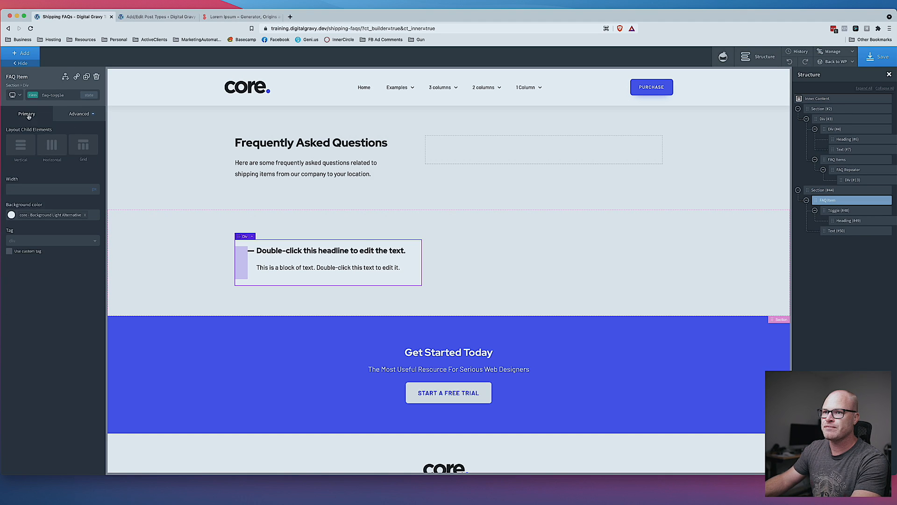
click(84, 119)
click(62, 149)
click(76, 119)
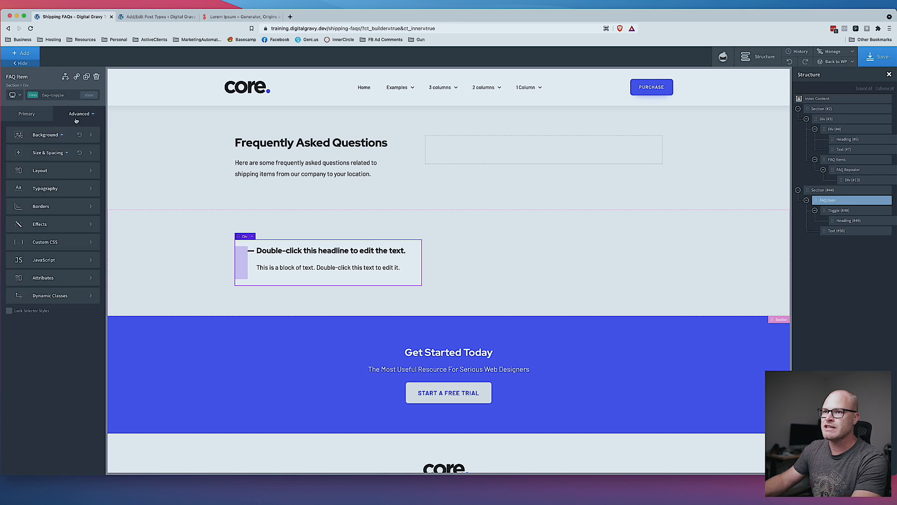
click(54, 208)
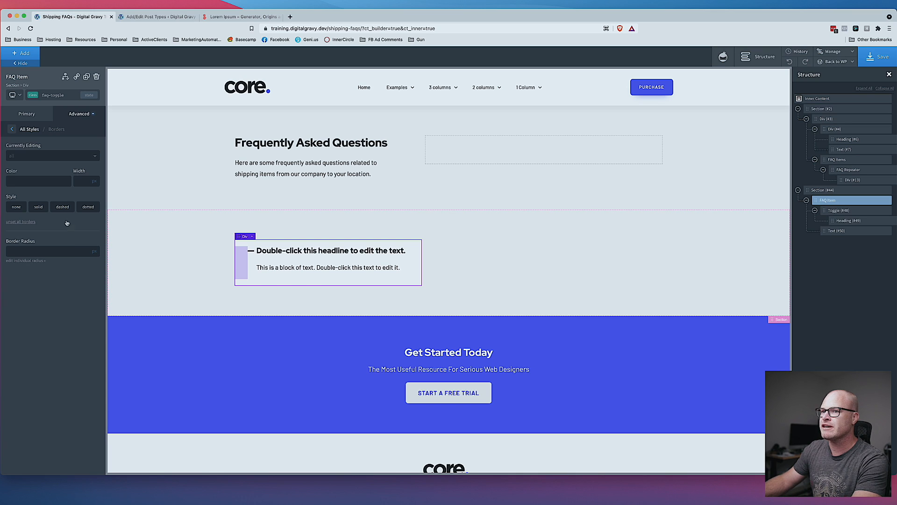
click(94, 261)
click(51, 254)
text(1)
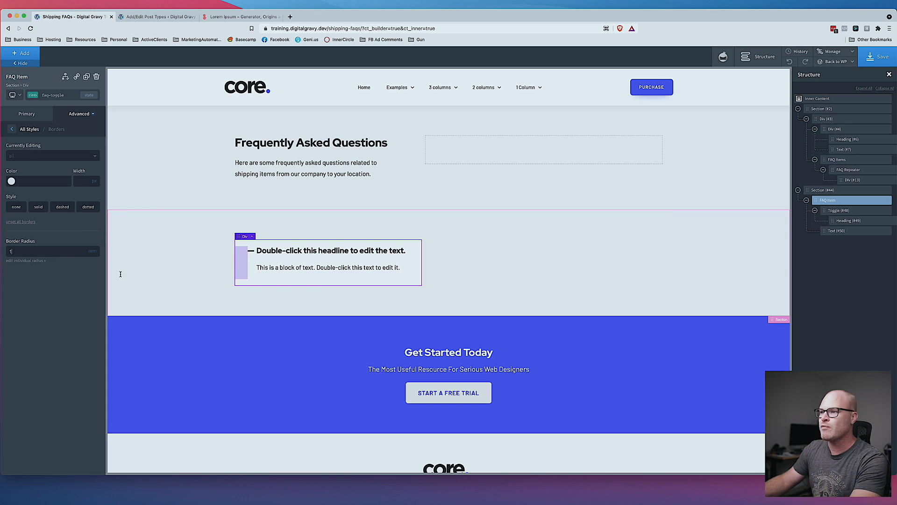
click(120, 273)
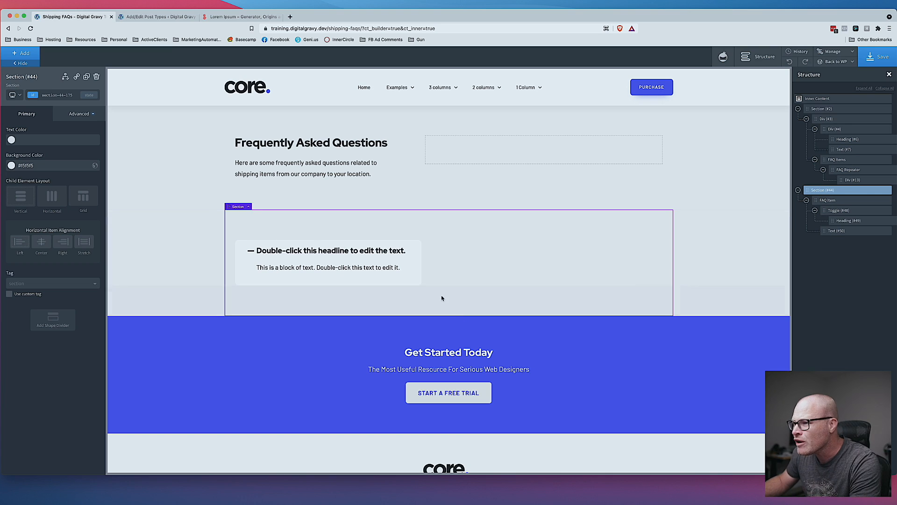
- Collapse the FAQ Item's toggle to check how the card looks with its answer hidden
click(407, 278)
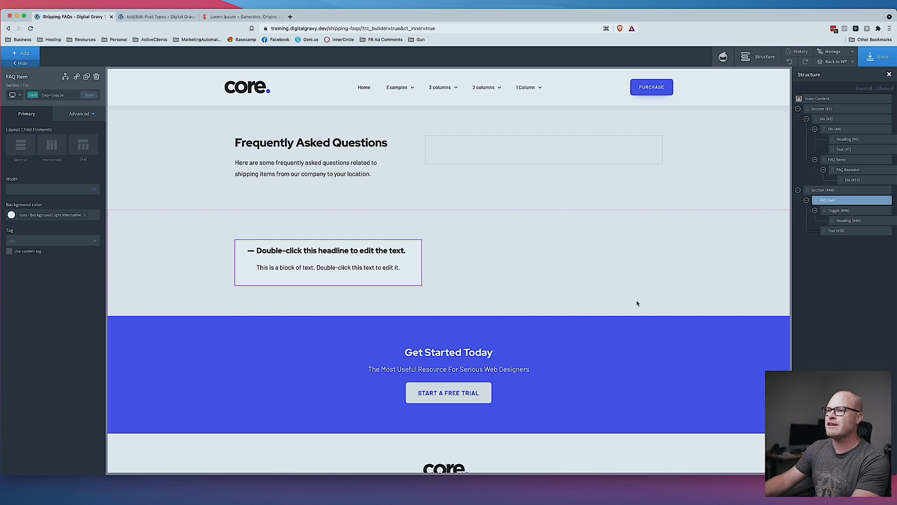
click(151, 258)
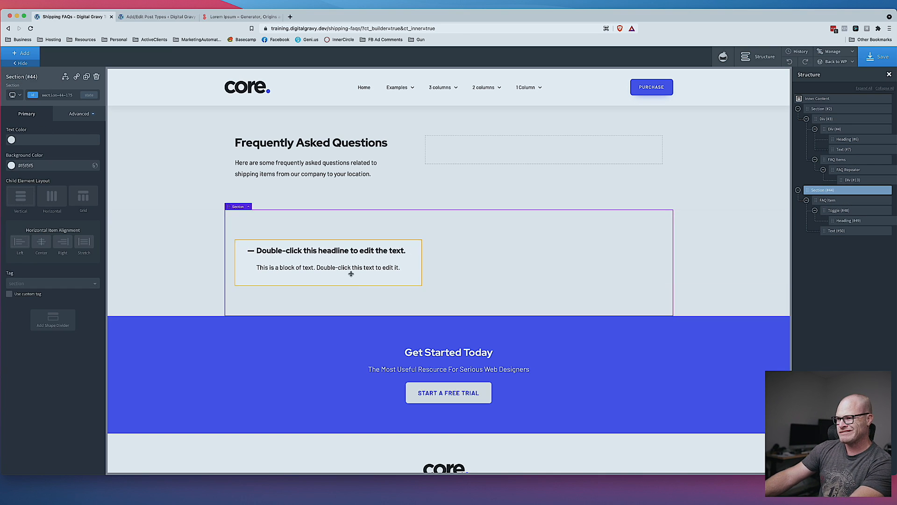
click(250, 251)
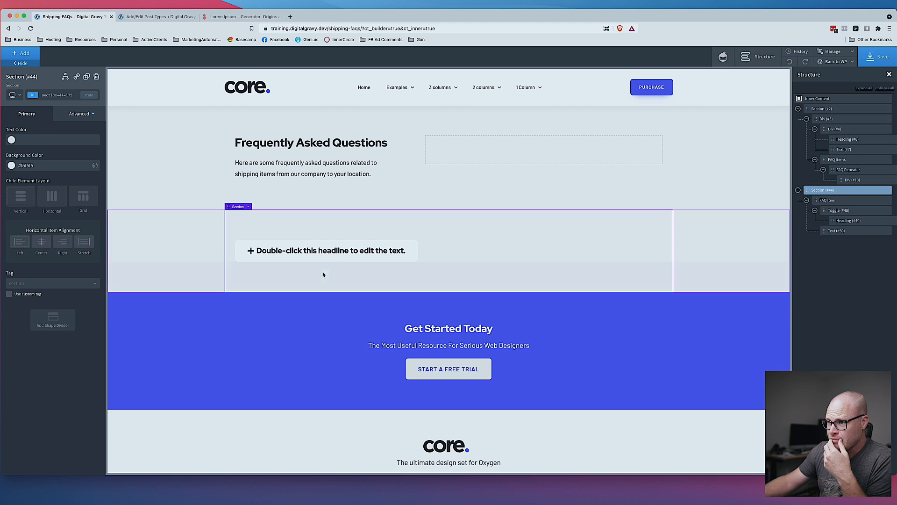
- Set the horizontal and vertical offsets of the FAQ Item's box shadow to 2 px each
click(413, 246)
click(66, 115)
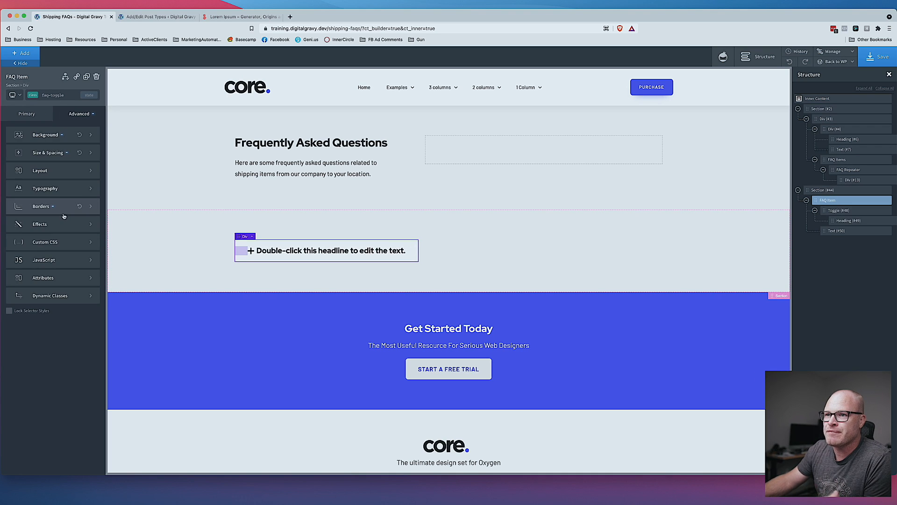
click(74, 226)
click(74, 117)
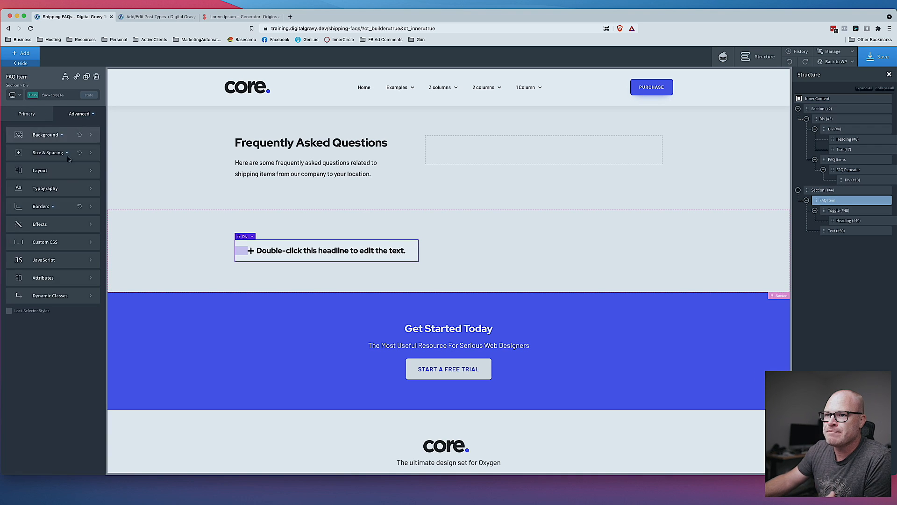
click(60, 238)
click(43, 205)
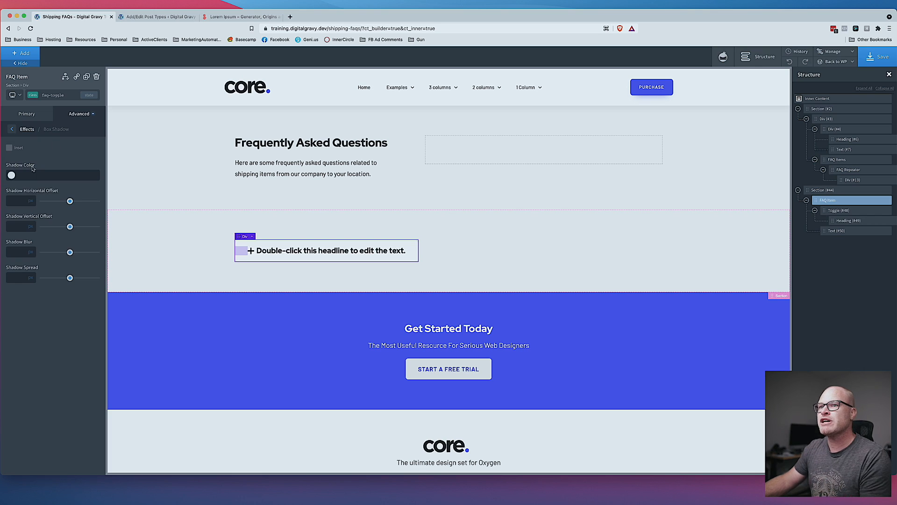
click(18, 201)
text(2)
click(19, 226)
text(2)
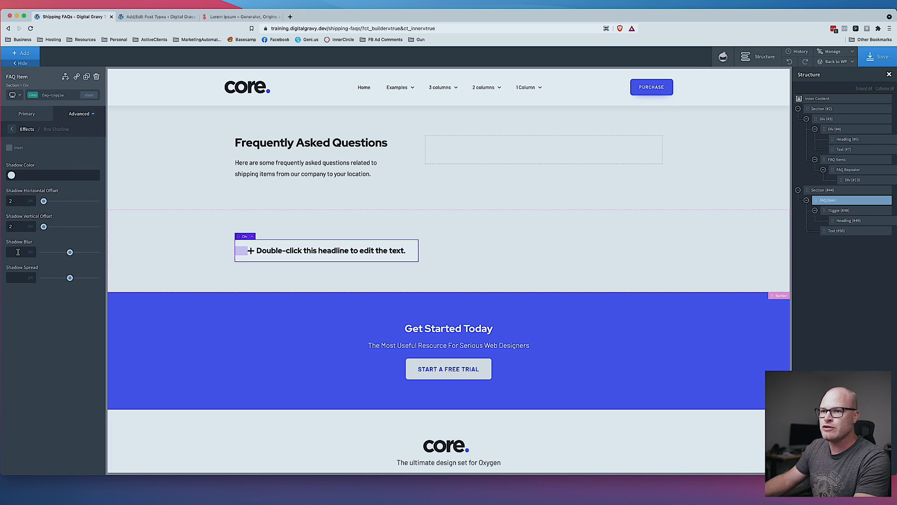
- Set the blur of the FAQ Item's box shadow to 20 px and its spread to -8 px
click(19, 251)
text(20)
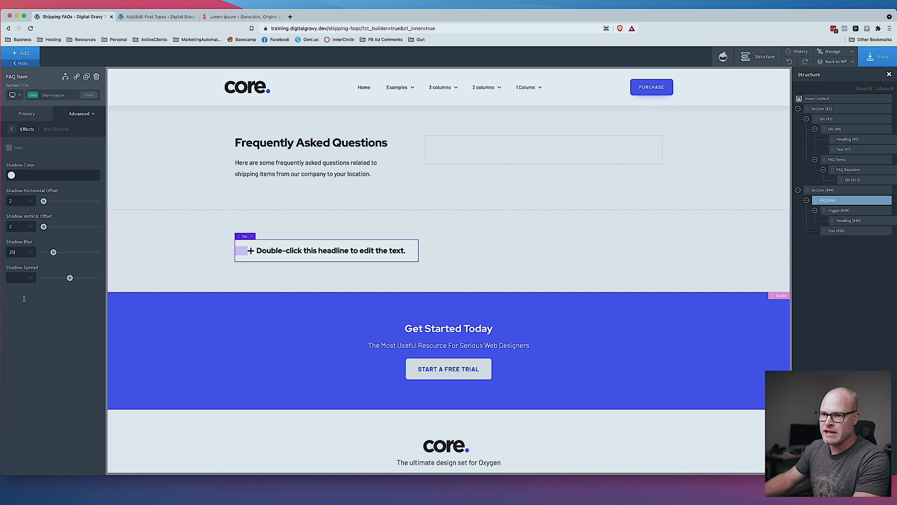
text(0)
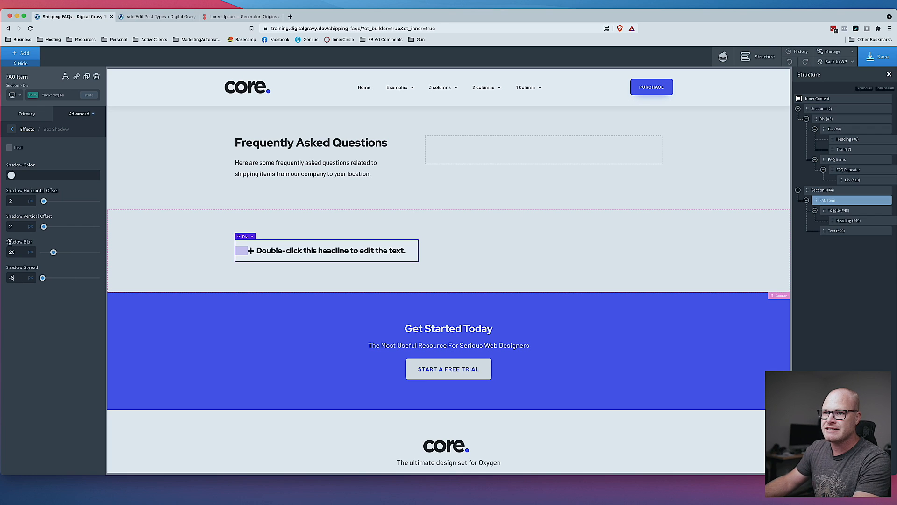
- Set the FAQ Item's box shadow color to the dark global color at reduced opacity, rgba(53,53,53,0.24)
click(11, 175)
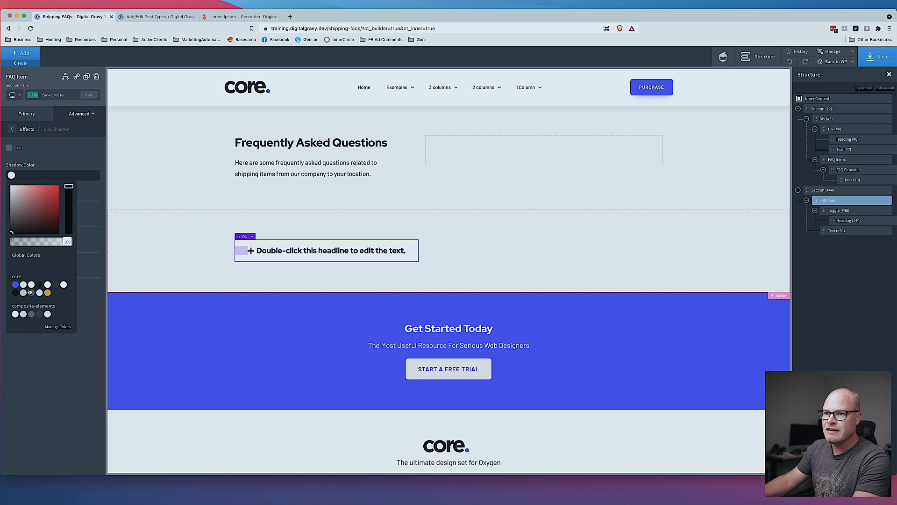
click(55, 284)
drag(42, 242, 27, 244)
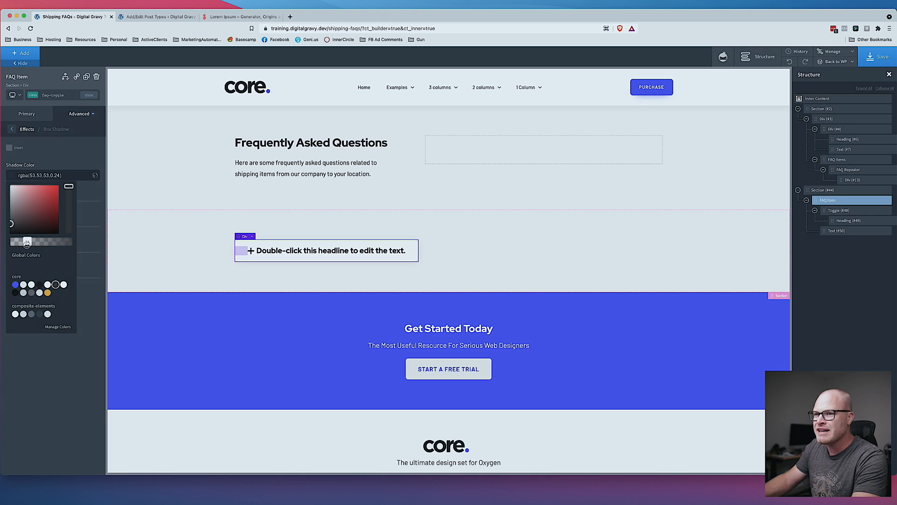
click(151, 264)
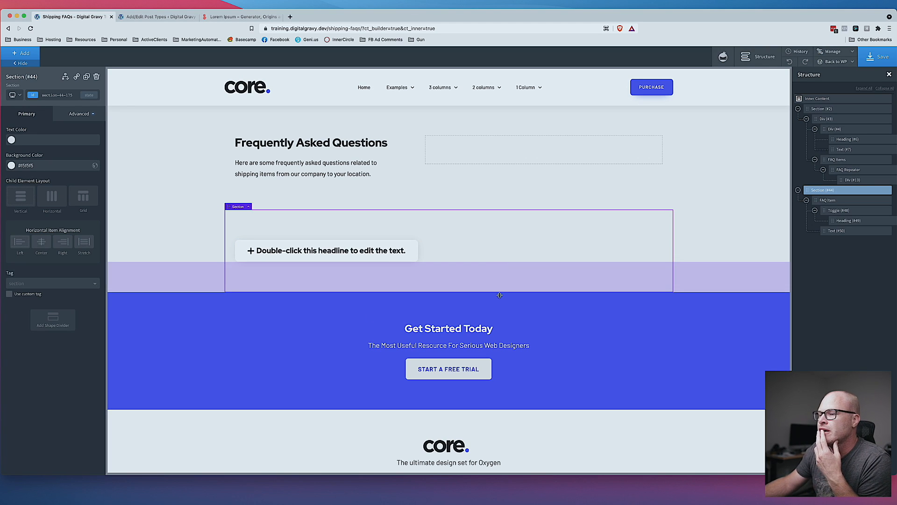
- Expand the FAQ Item's toggle and set the answer text's top and bottom padding to .5
click(391, 251)
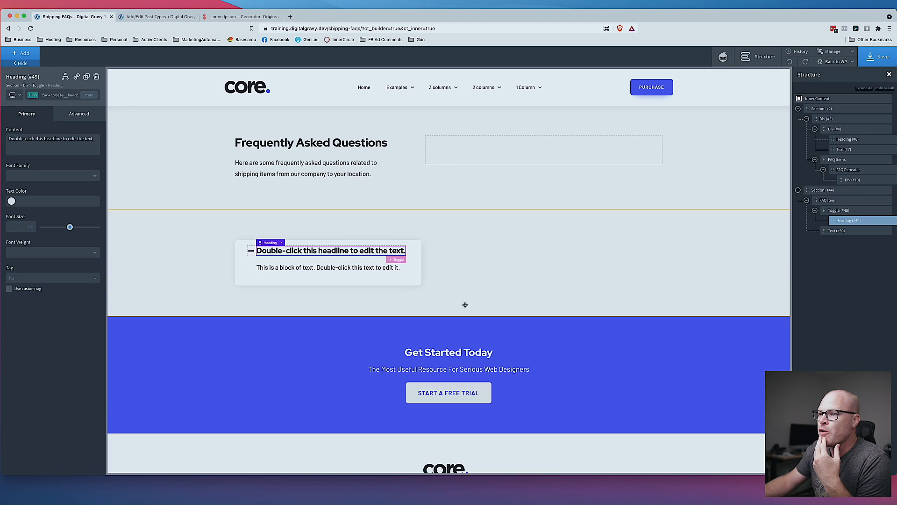
click(288, 264)
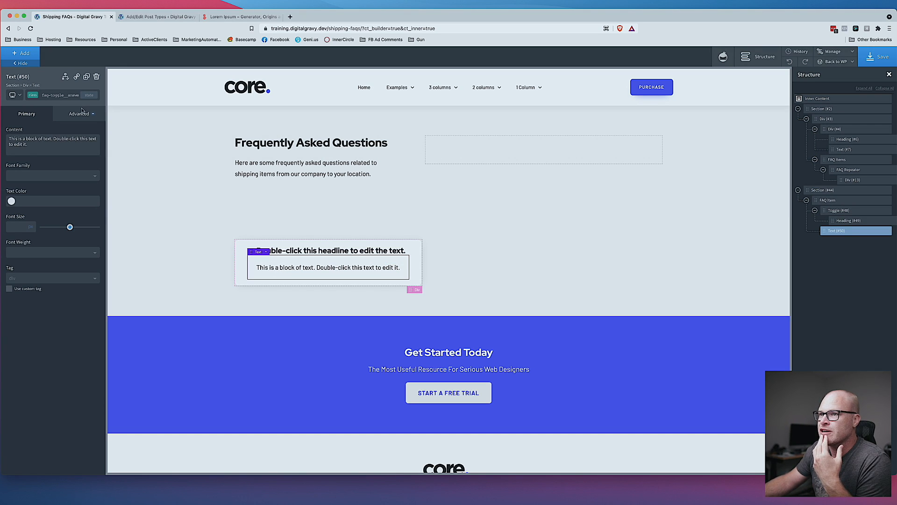
click(82, 114)
click(29, 152)
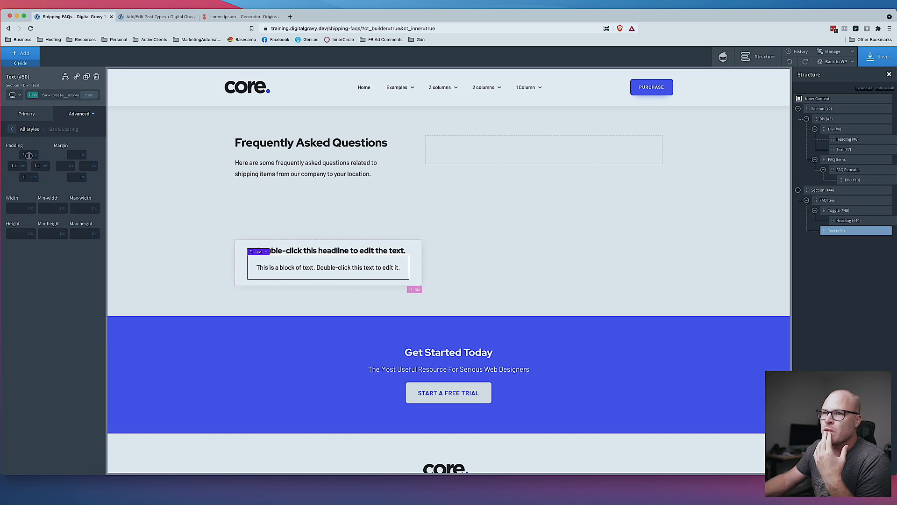
double_click(24, 176)
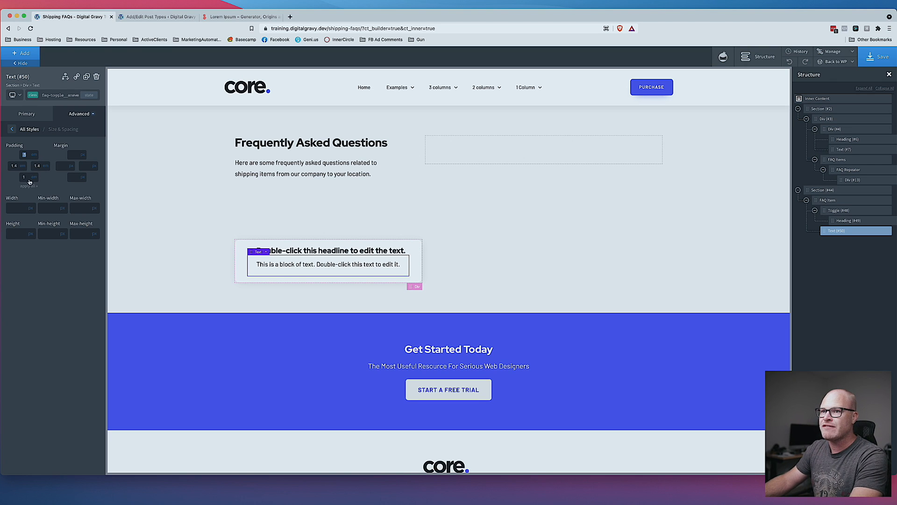
text(.5)
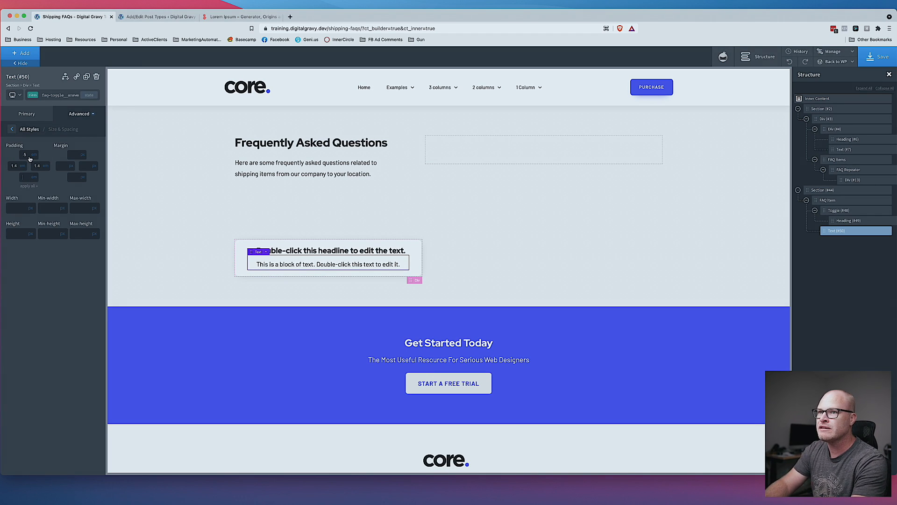
click(63, 95)
click(64, 94)
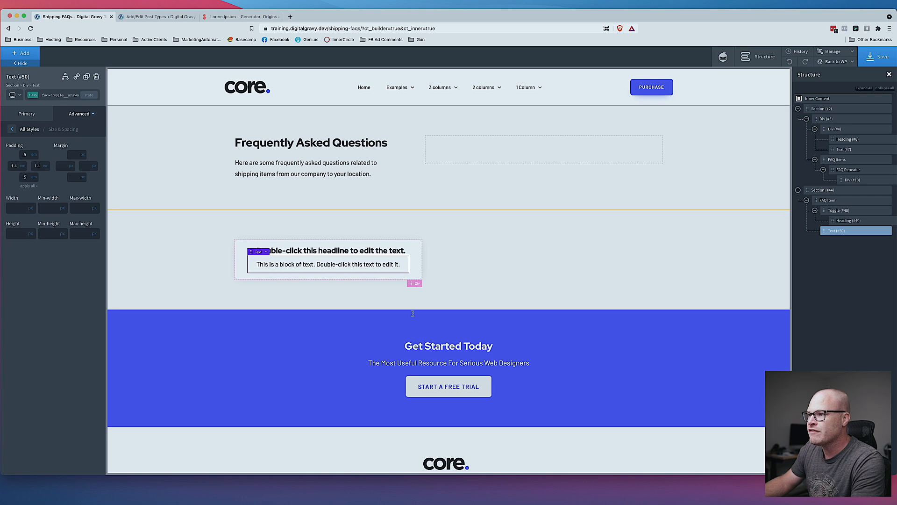
click(497, 282)
- Set the answer text's bottom padding to 0
click(339, 264)
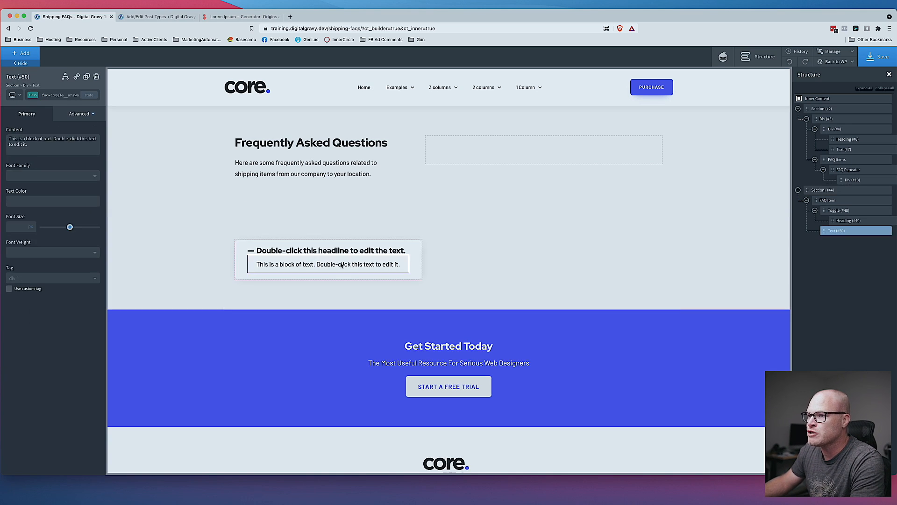
click(78, 114)
click(44, 160)
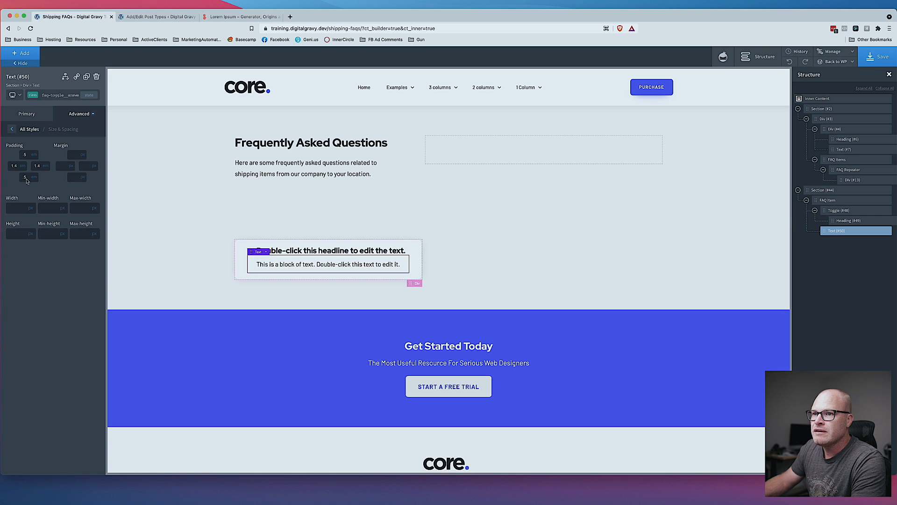
click(212, 276)
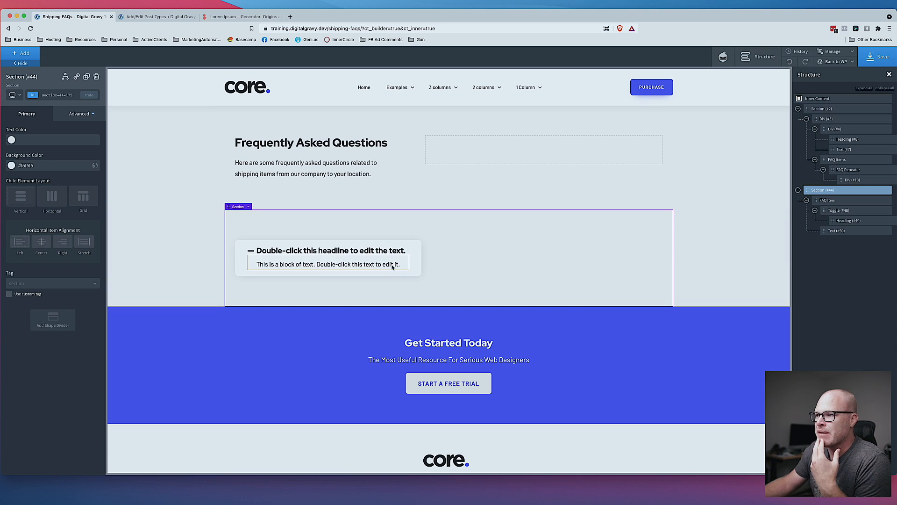
- Open and close the FAQ Item's toggle repeatedly to check the card's spacing with the answer shown and hidden
click(251, 251)
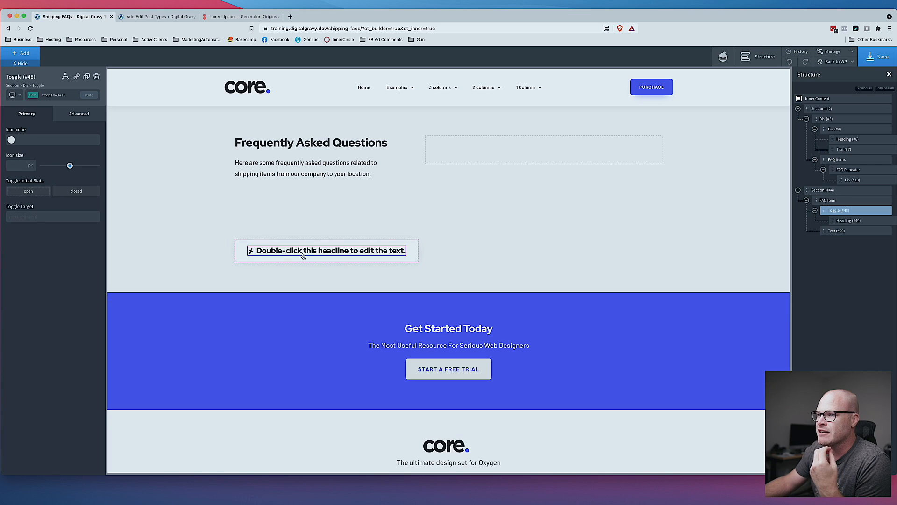
click(251, 250)
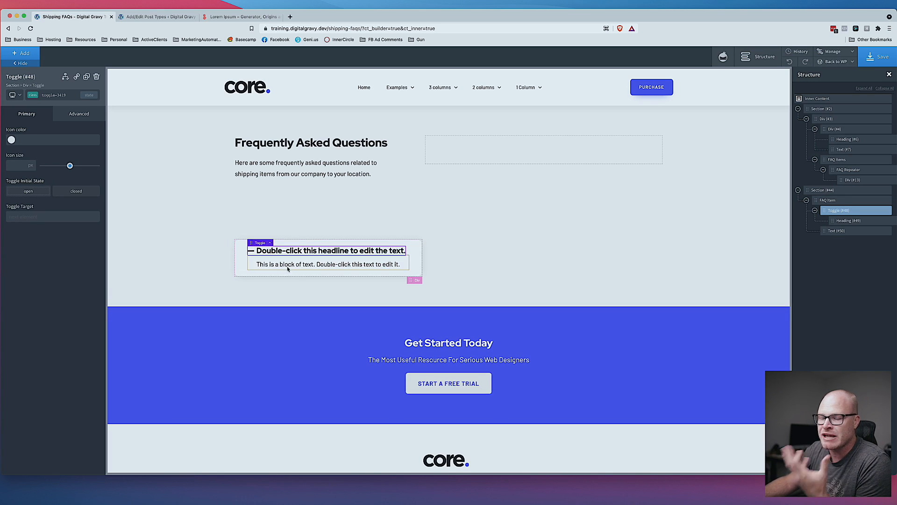
click(453, 264)
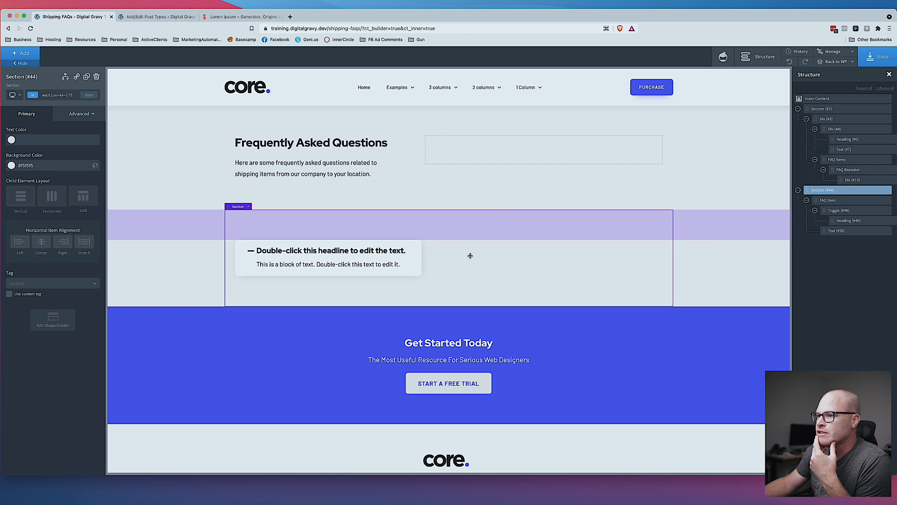
click(265, 254)
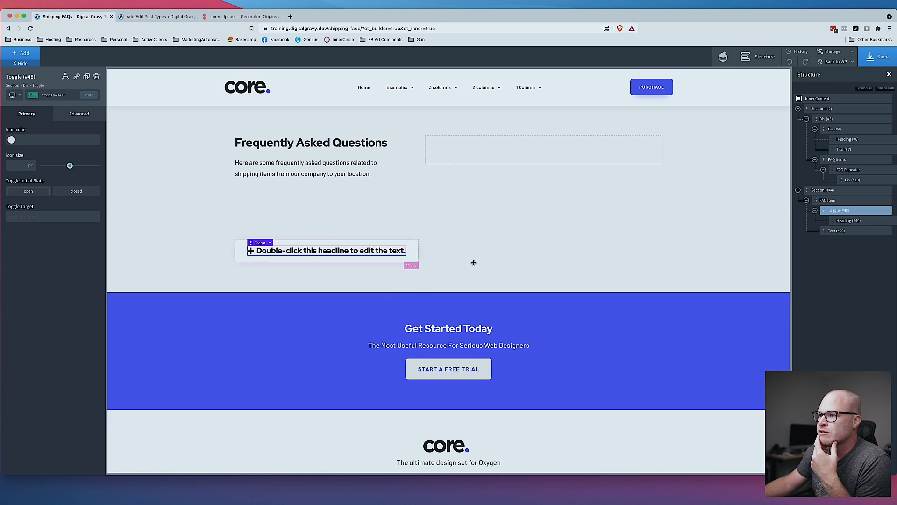
click(250, 251)
click(250, 250)
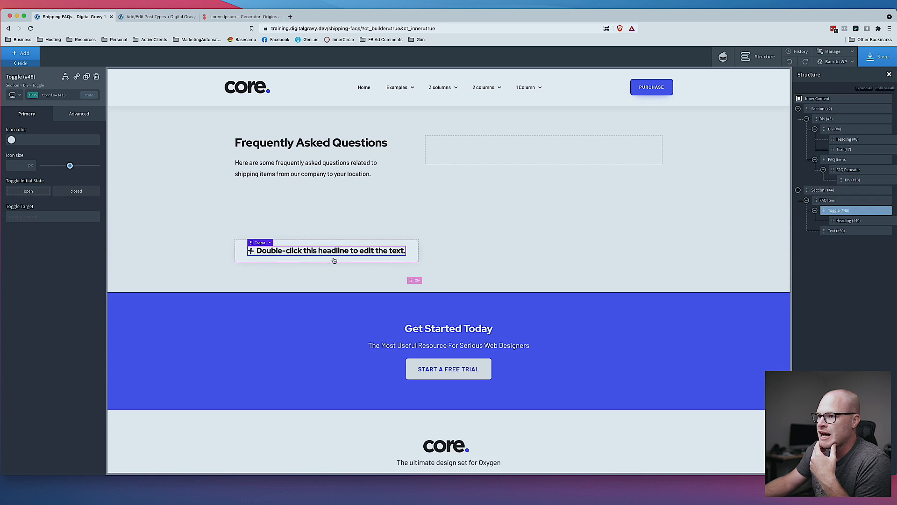
- Move the FAQ Item with its contents from the lower section into the div inside the FAQ Repeater
click(854, 200)
click(807, 200)
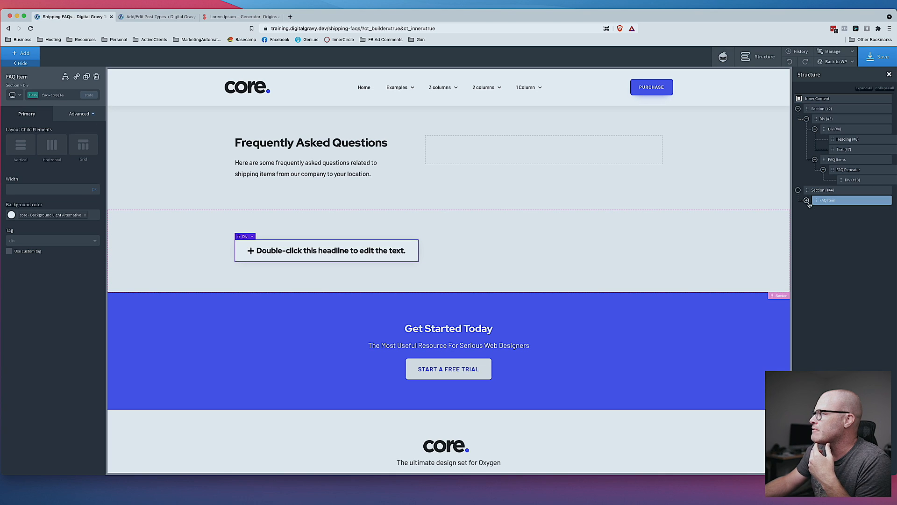
drag(815, 200, 855, 186)
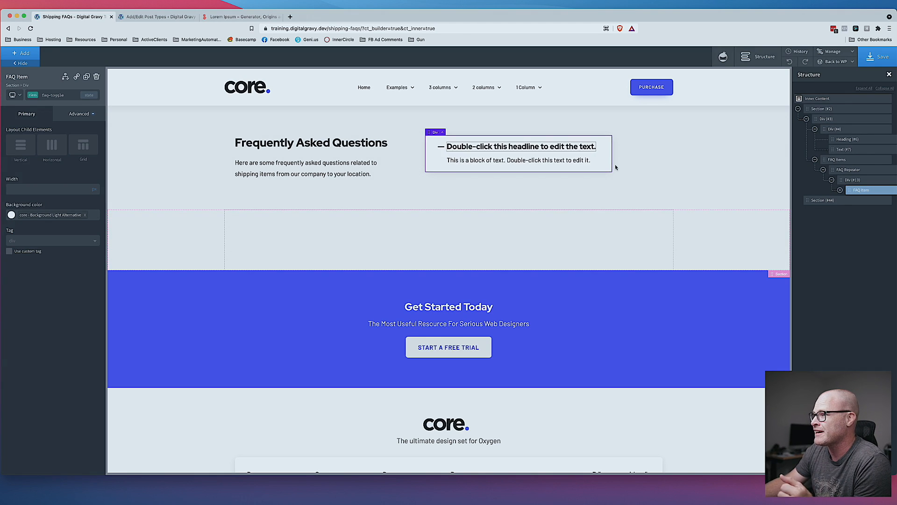
- Clear the left and right padding of the FAQ Item's answer text
click(553, 160)
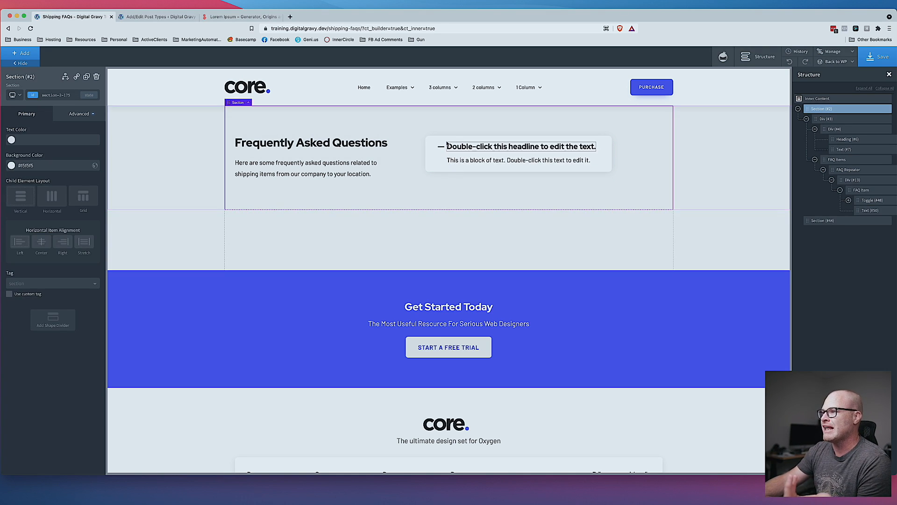
click(79, 113)
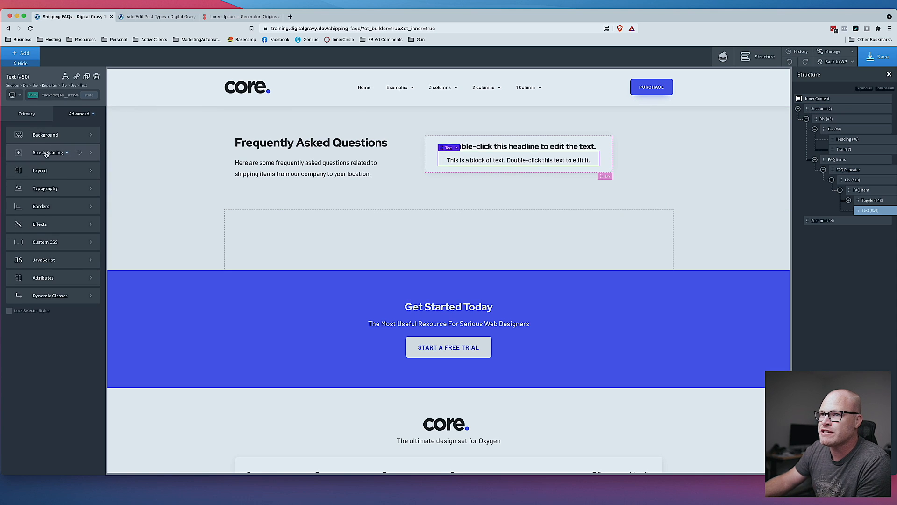
click(27, 188)
double_click(15, 167)
key(BackSpace)
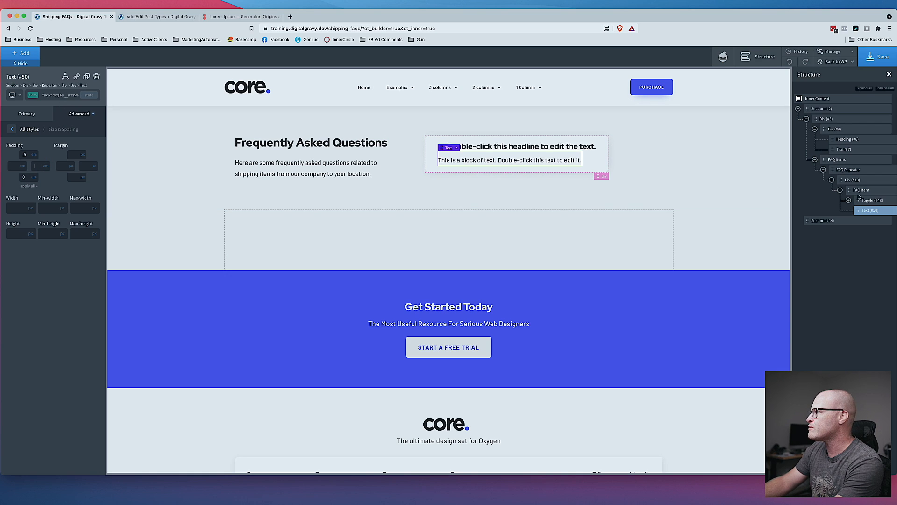
click(646, 187)
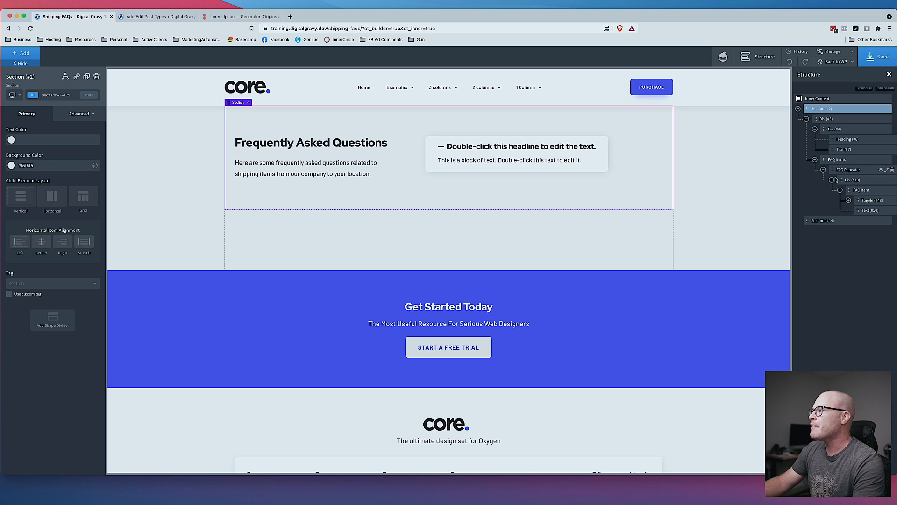
- Replace the toggle heading's placeholder text with dynamic data from the FAQ Question advanced custom field
click(509, 151)
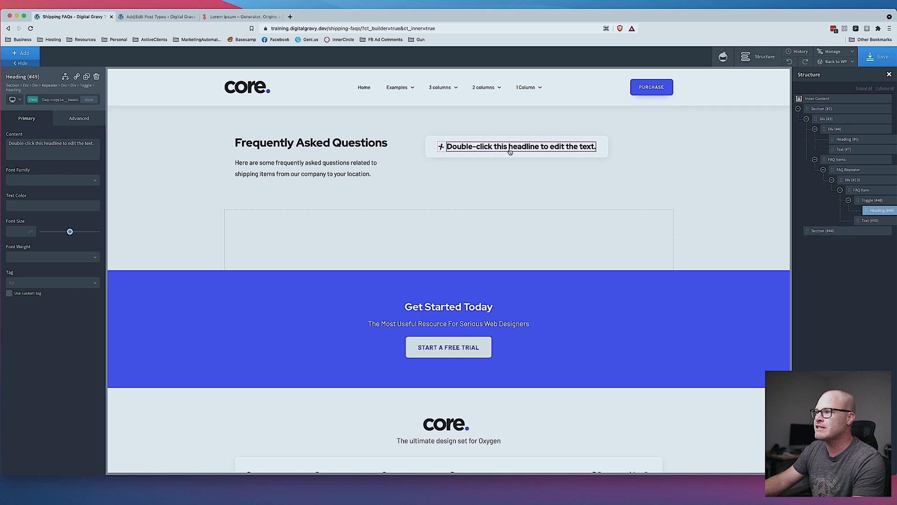
double_click(510, 151)
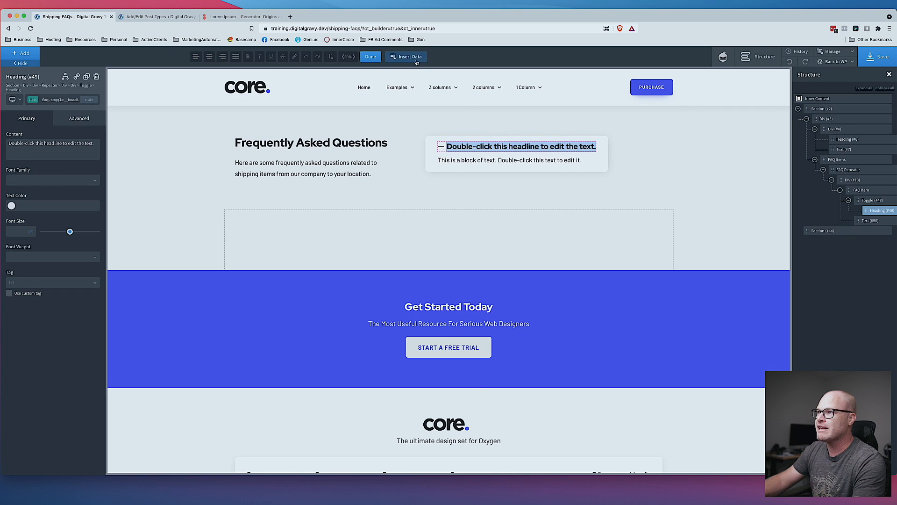
click(416, 59)
click(455, 150)
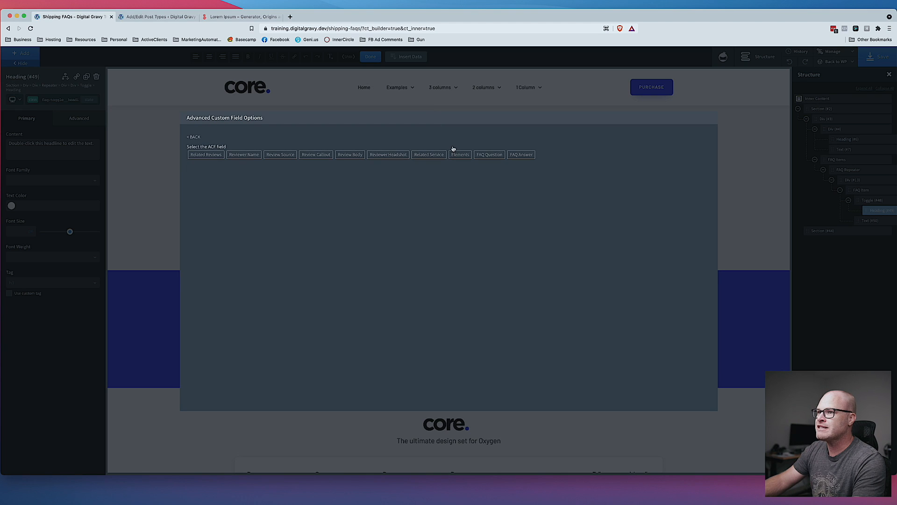
click(492, 160)
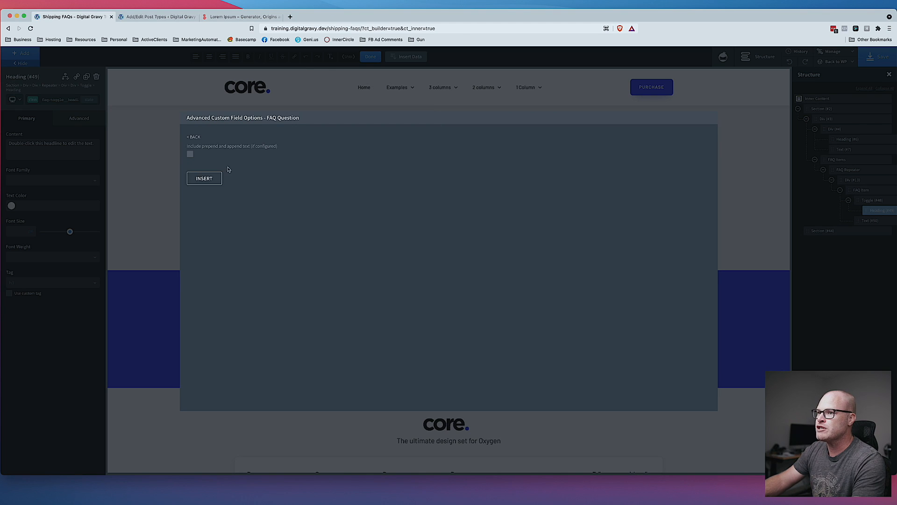
click(202, 178)
click(737, 329)
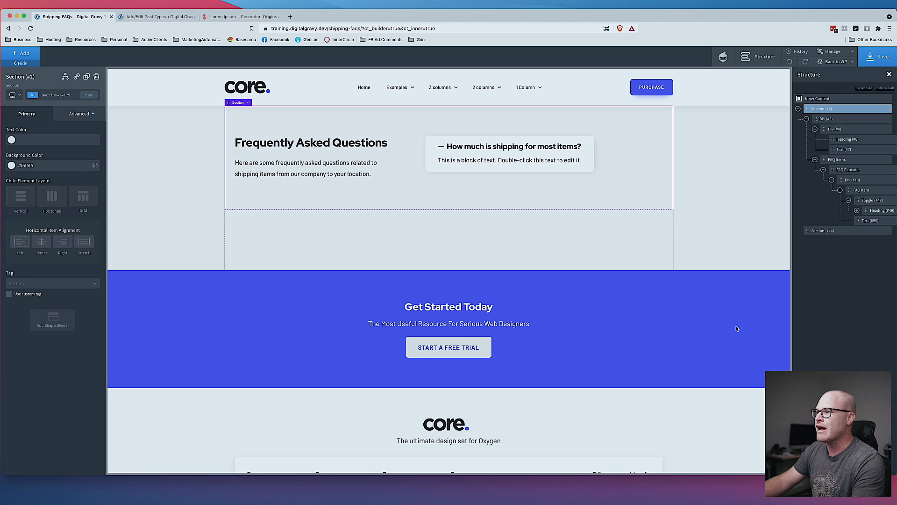
- Replace the answer text's placeholder with dynamic data from the FAQ Answer advanced custom field
click(535, 161)
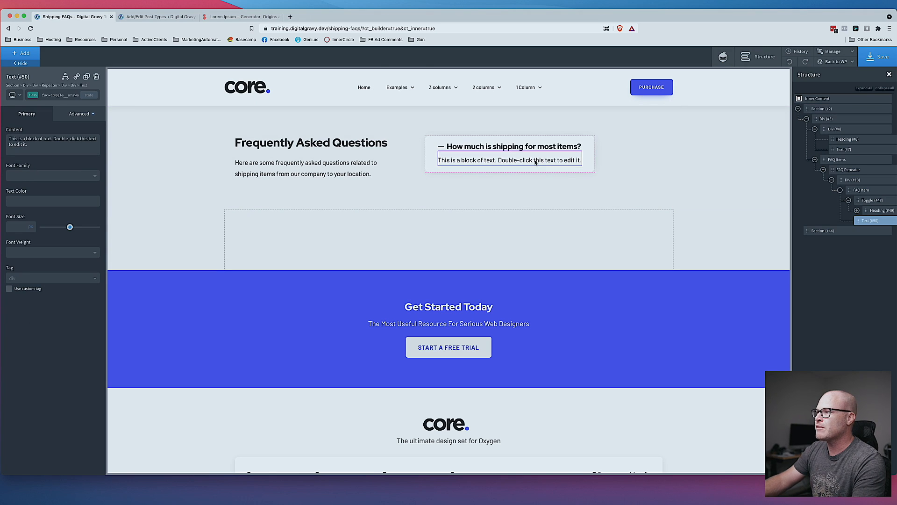
double_click(535, 161)
click(406, 57)
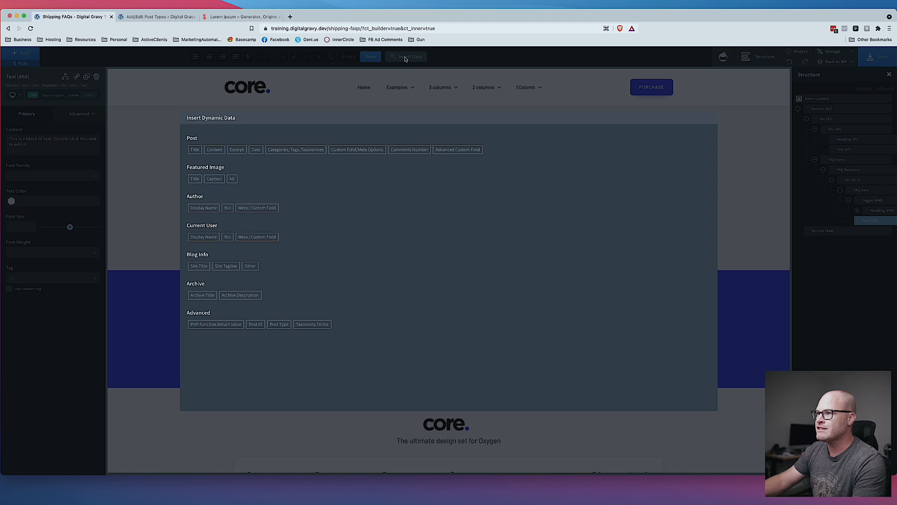
click(458, 152)
click(525, 157)
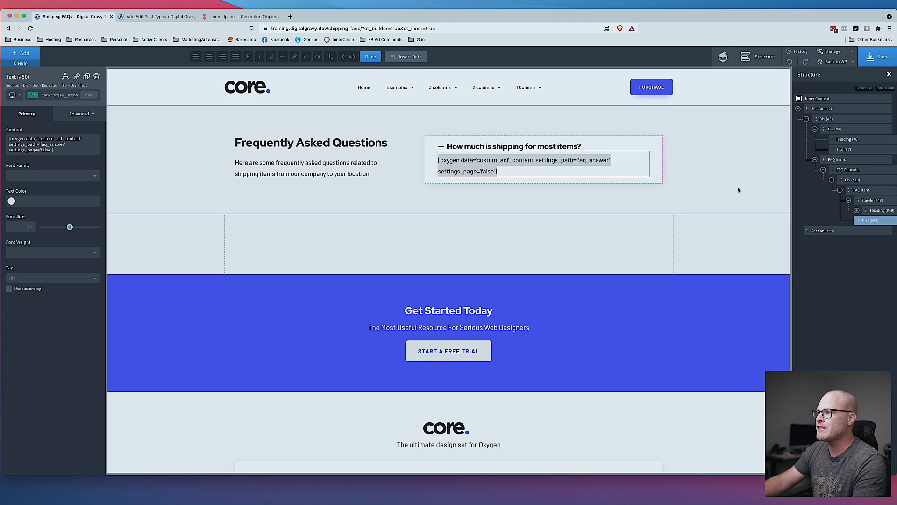
click(696, 345)
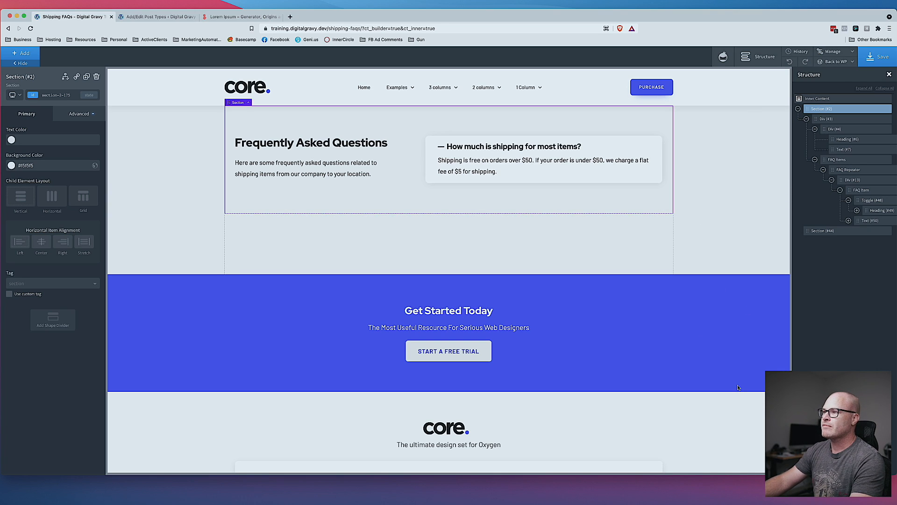
- Collapse and expand the FAQ Item's toggle to check how it behaves with the dynamic question and answer
click(432, 152)
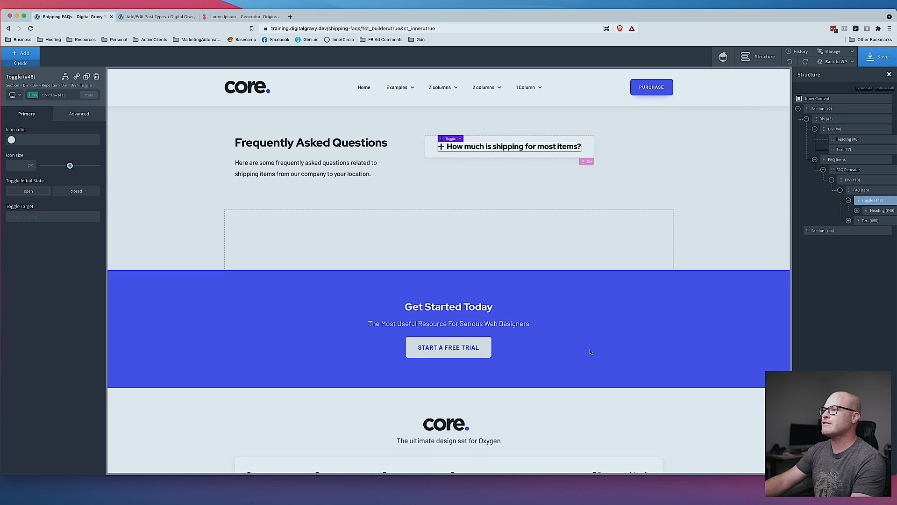
click(442, 148)
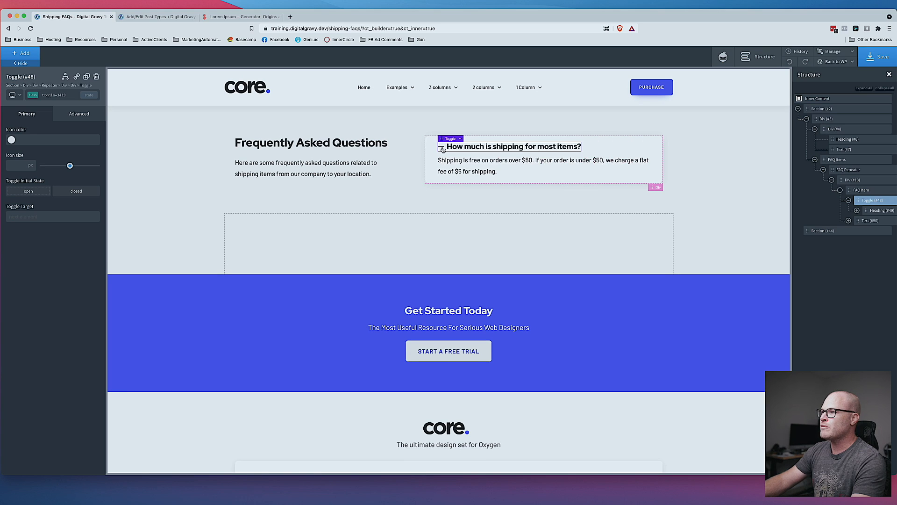
click(442, 148)
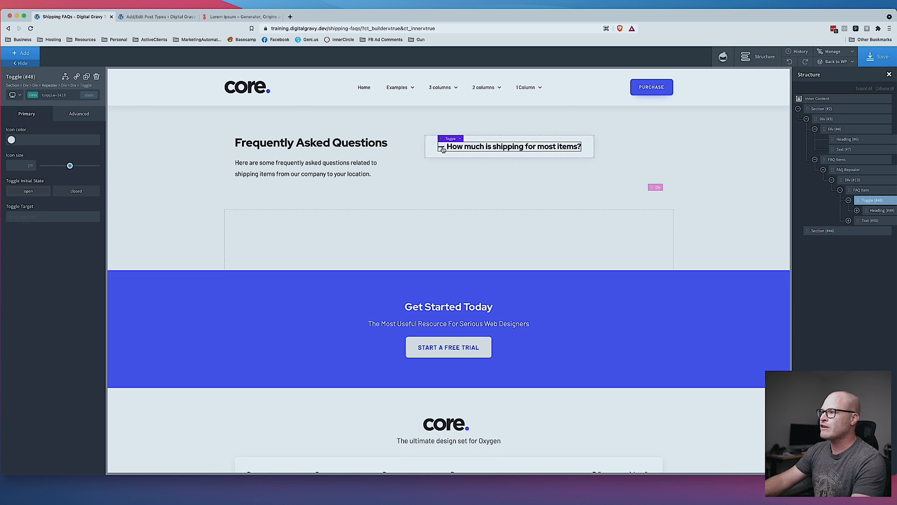
- Set the FAQ Item's width to 100% so the card fills its repeater column
click(468, 145)
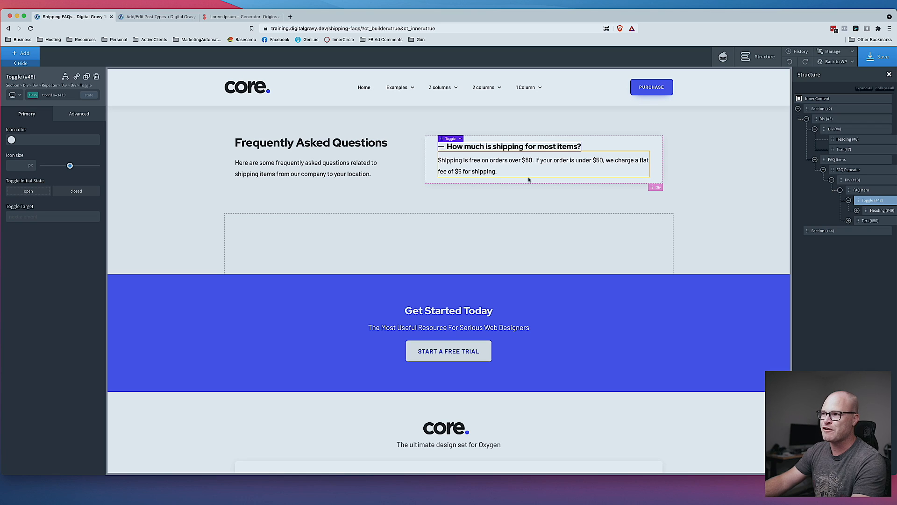
click(442, 148)
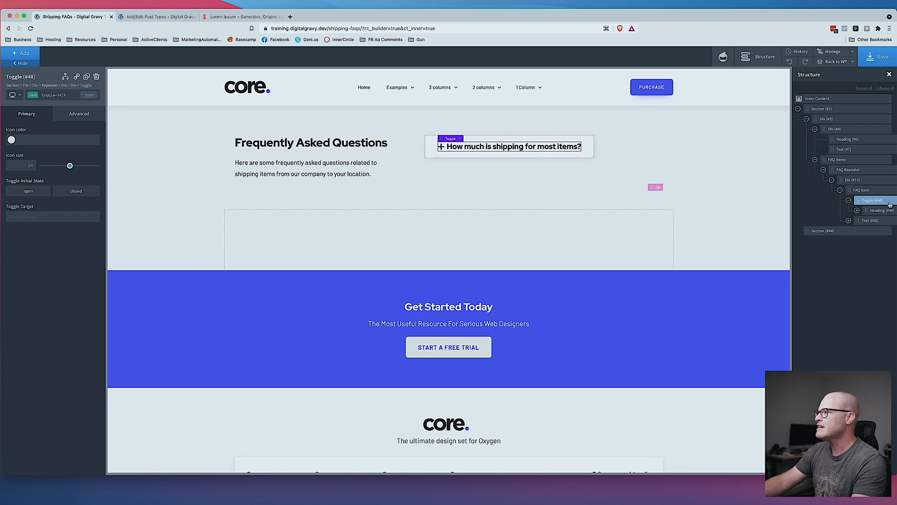
click(858, 190)
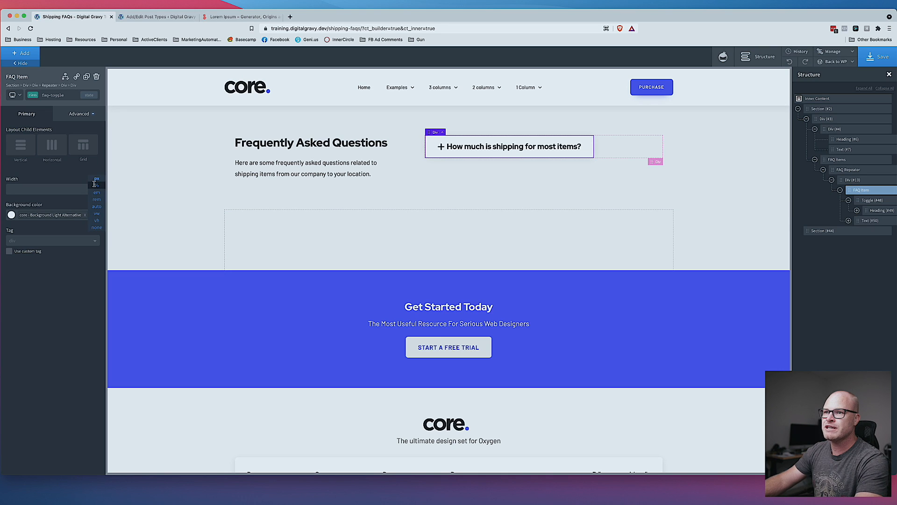
click(94, 189)
click(66, 190)
text(100)
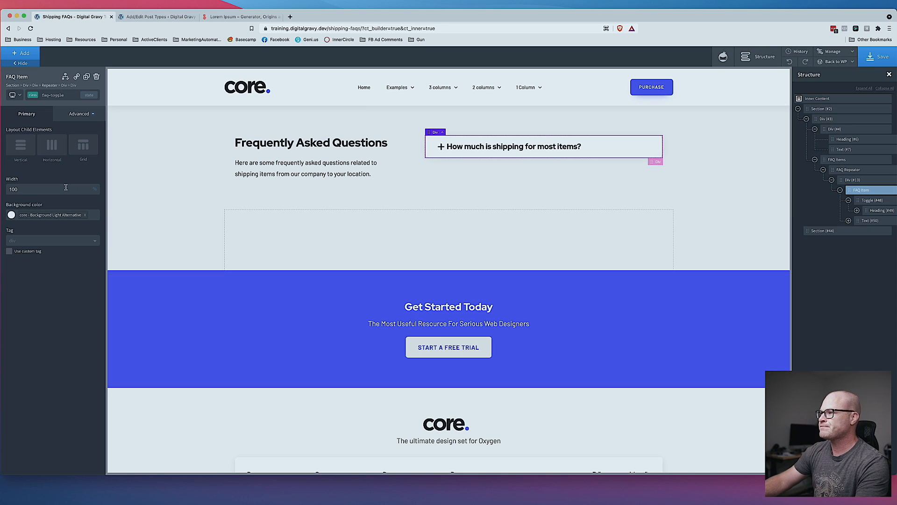
click(706, 151)
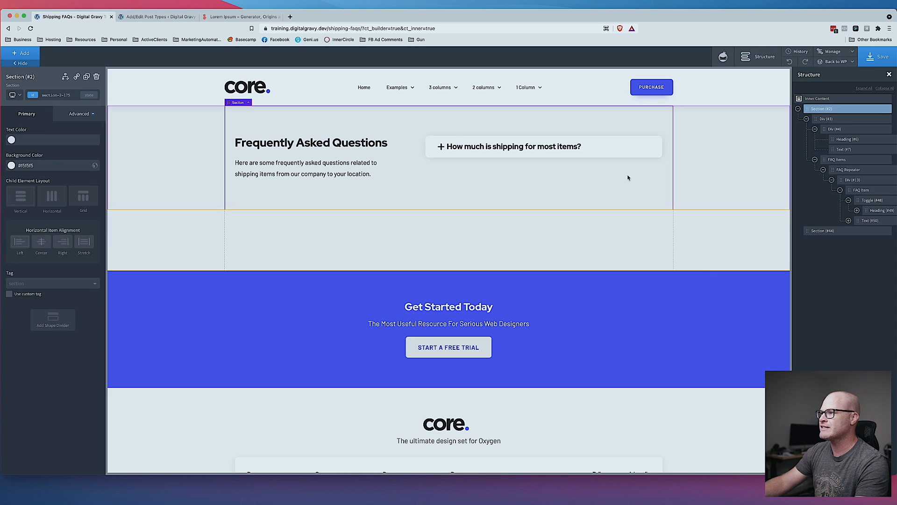
- Expand and collapse the FAQ toggle to check the full-width card's behaviour
click(441, 146)
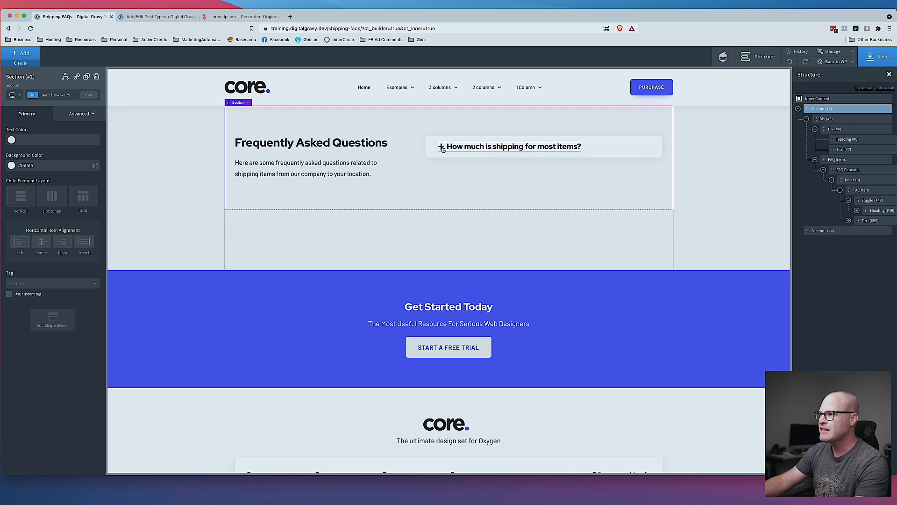
click(442, 147)
click(441, 147)
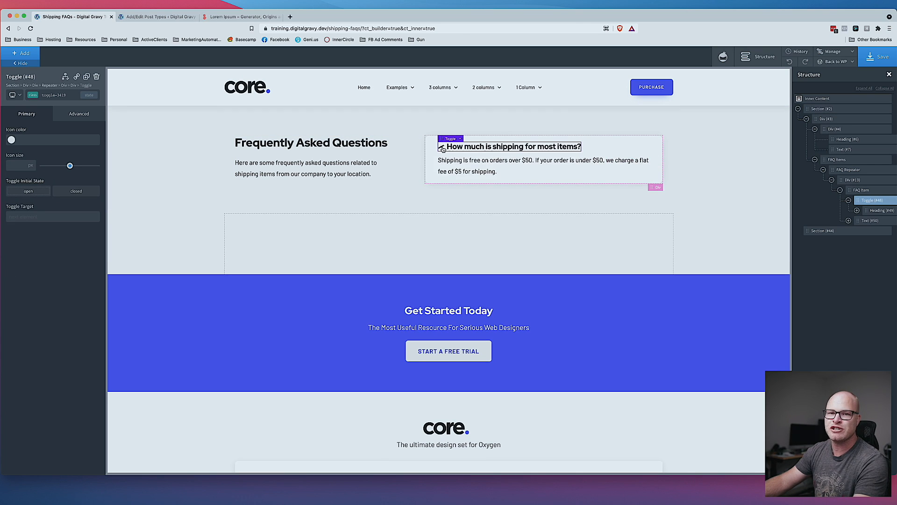
click(442, 148)
click(709, 156)
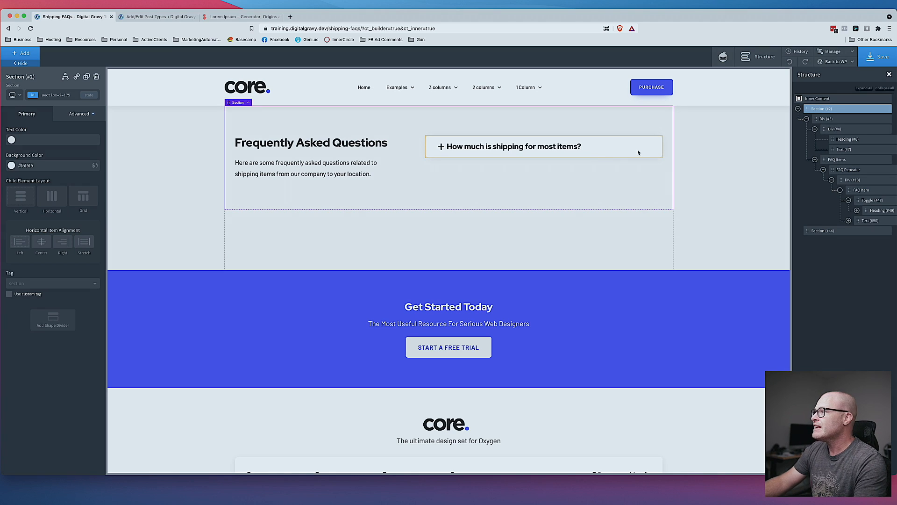
- Collapse the FAQ Item's children in the structure tree and save the page
click(840, 189)
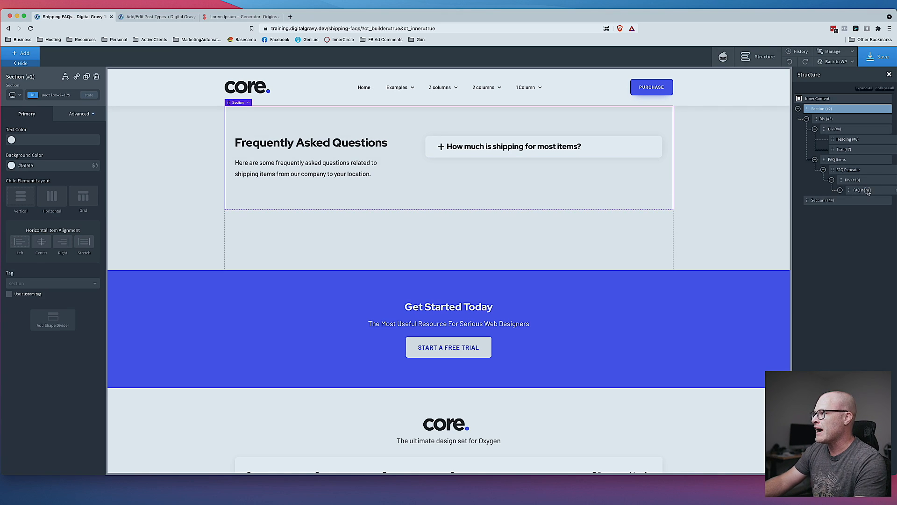
click(867, 191)
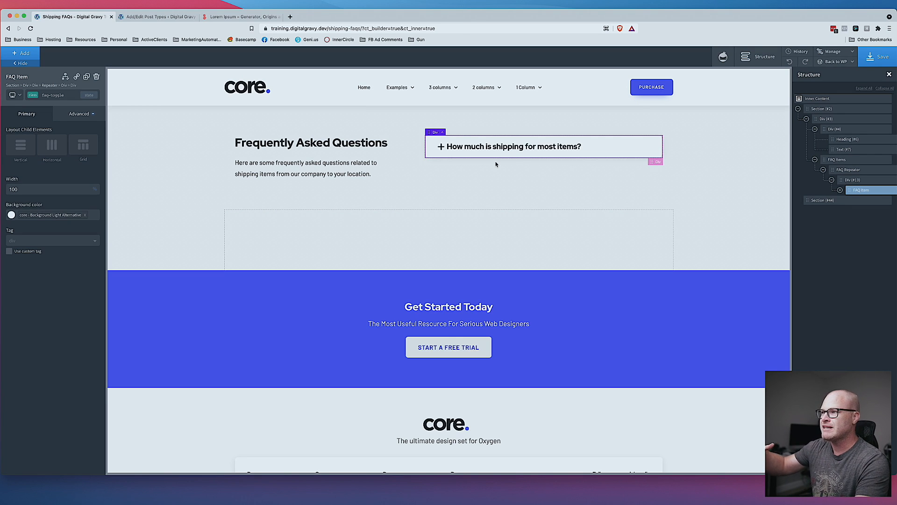
click(883, 57)
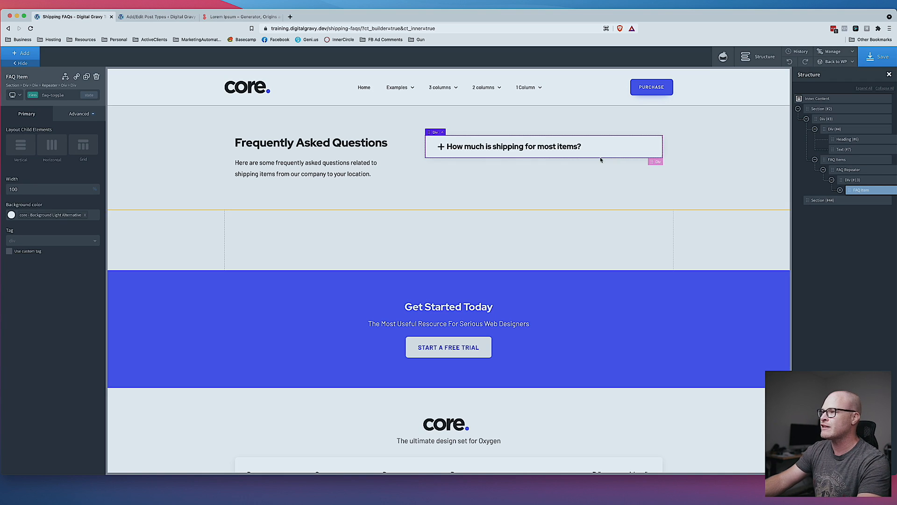
- Preview the FAQ Repeater's render in Normal Mode, then return it to Single Mode
click(848, 170)
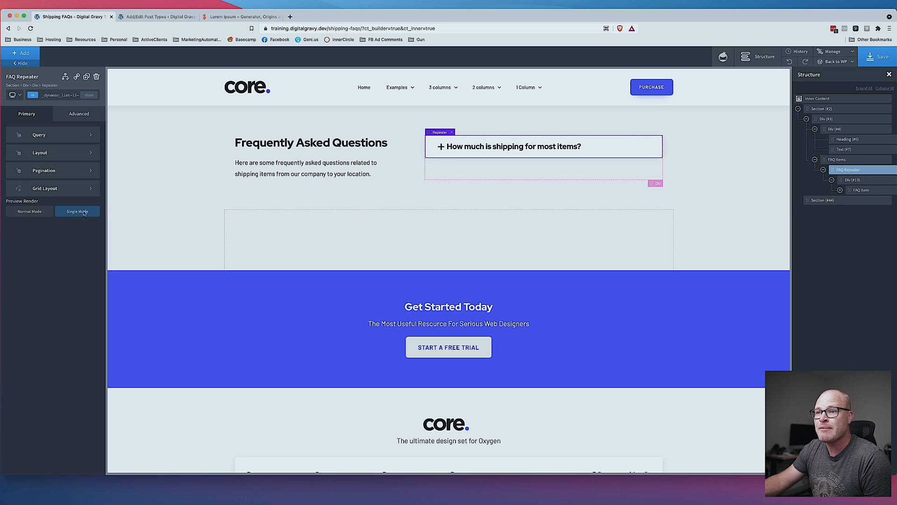
click(29, 212)
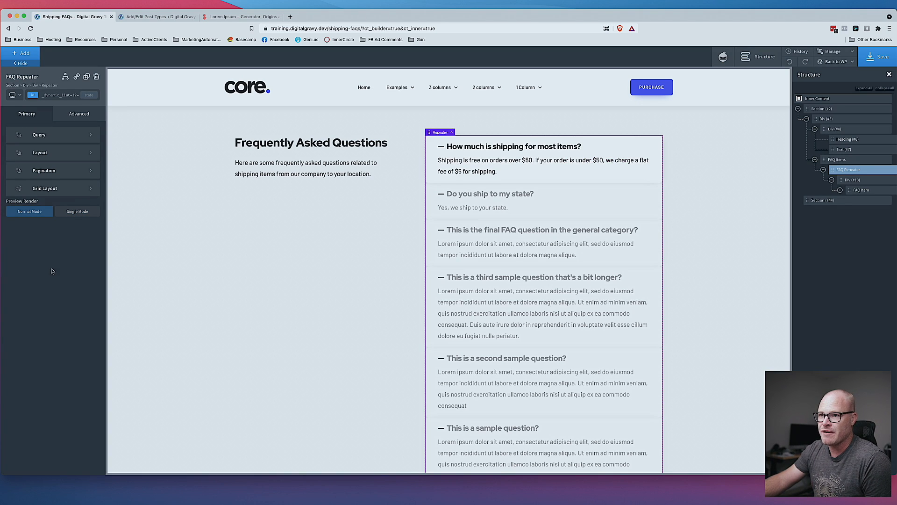
click(75, 213)
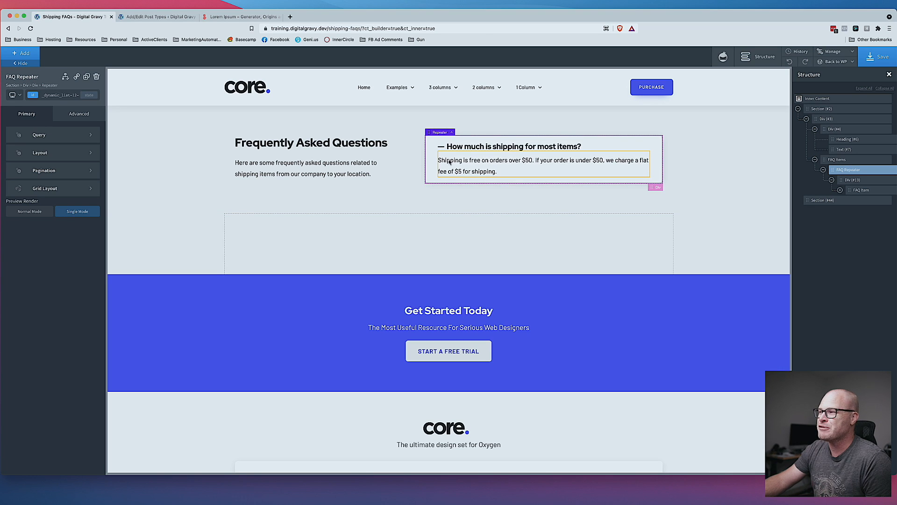
- Save the page and review the FAQ list on its front end, then return to the builder
click(882, 58)
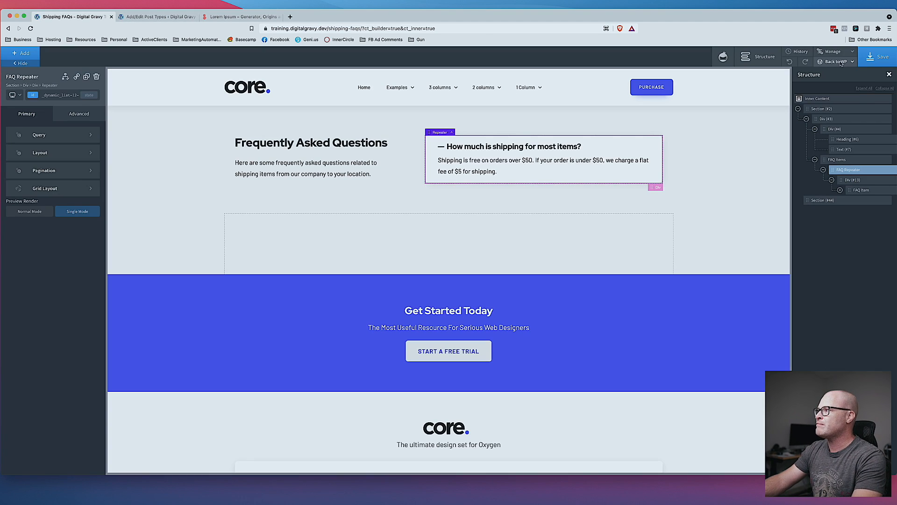
click(835, 85)
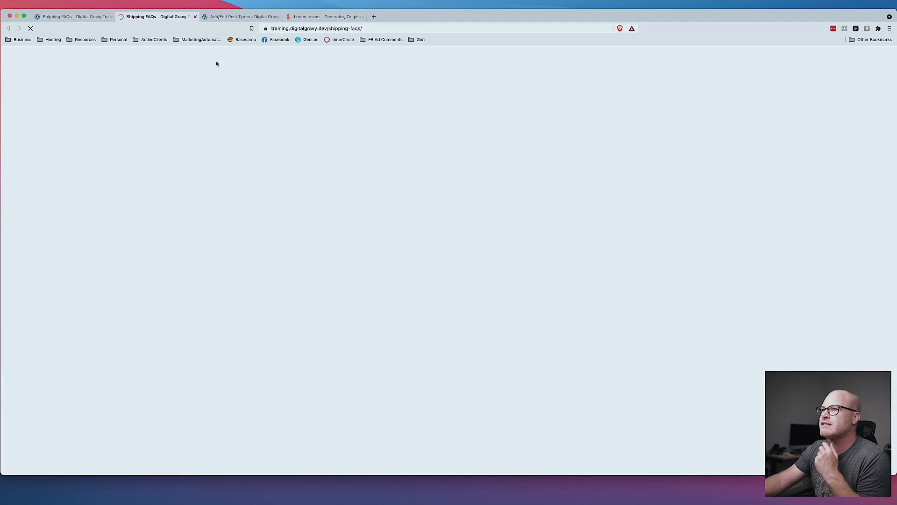
scroll(292, 162, down, 2)
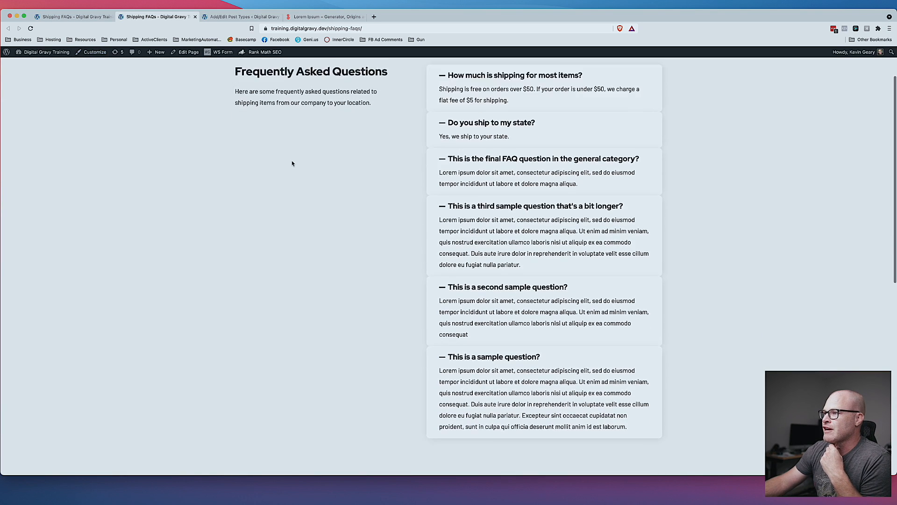
scroll(292, 162, up, 2)
click(96, 18)
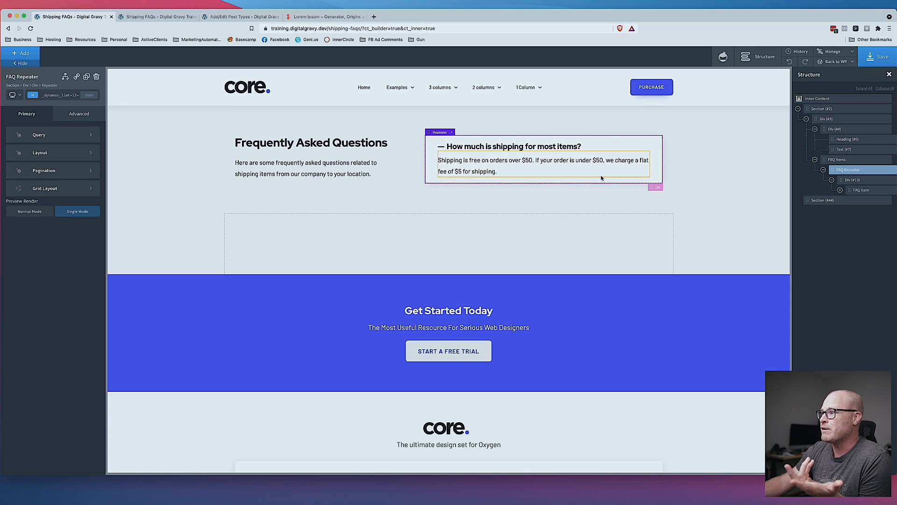
- Set the FAQ toggle's initial state to closed at its ID level instead of its class, and save the page
click(442, 148)
click(628, 145)
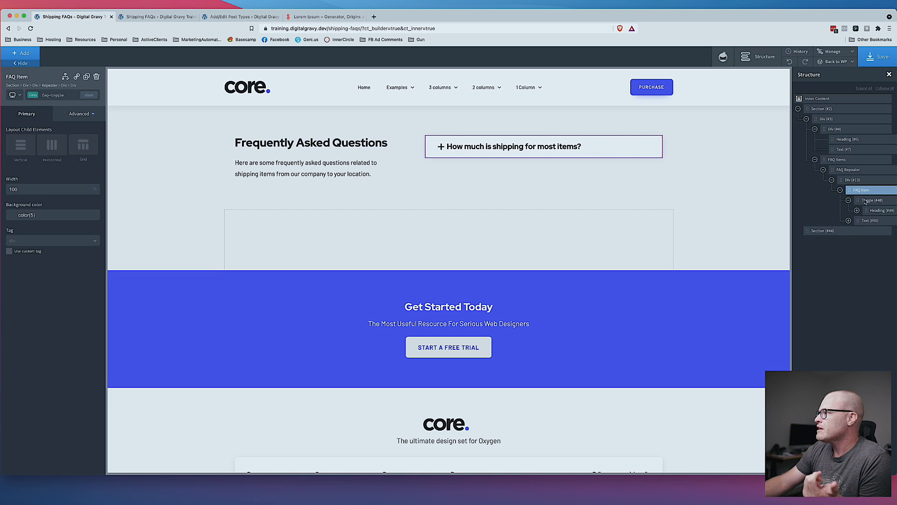
click(868, 202)
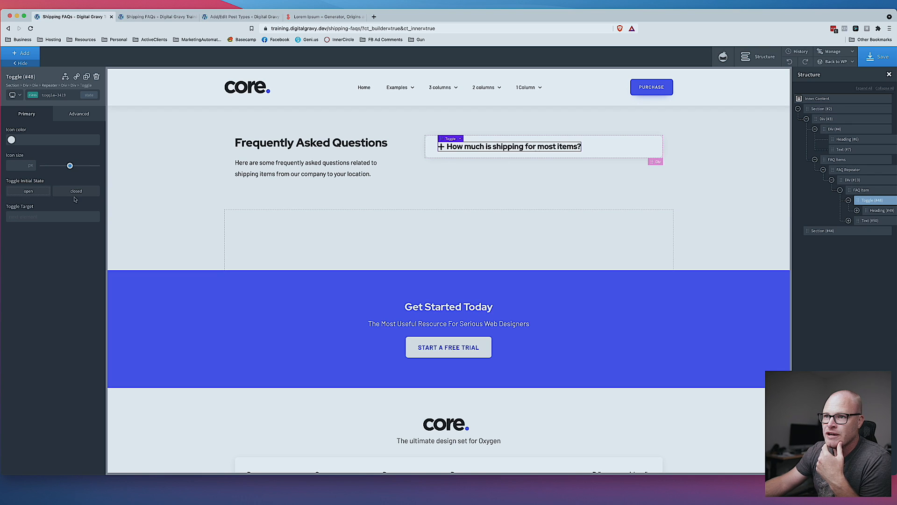
click(55, 95)
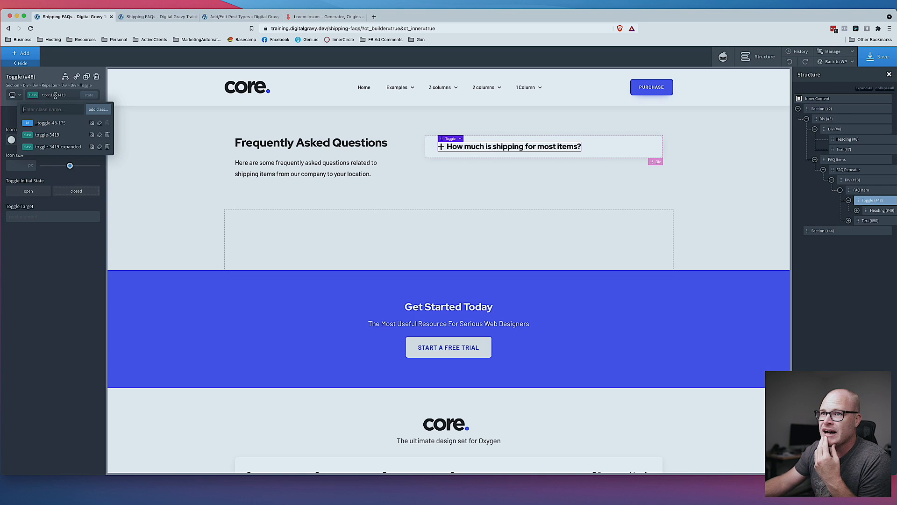
click(54, 123)
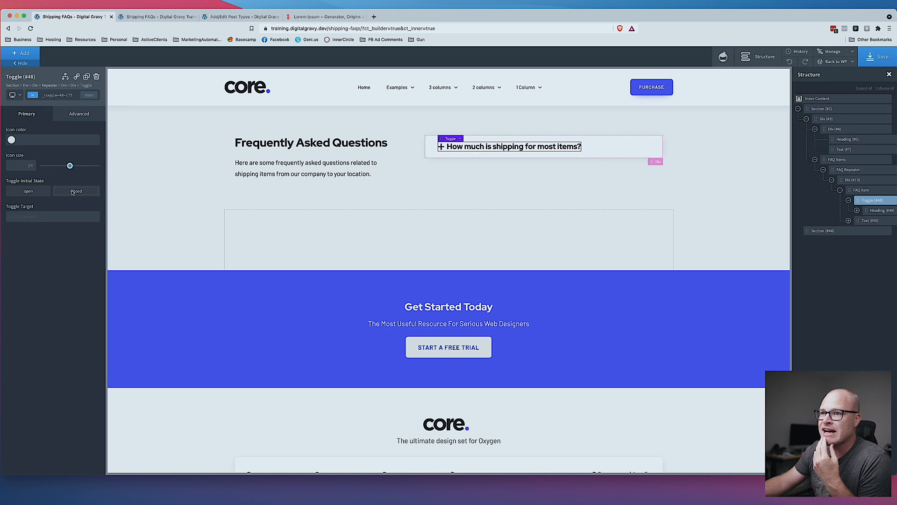
click(73, 192)
click(884, 57)
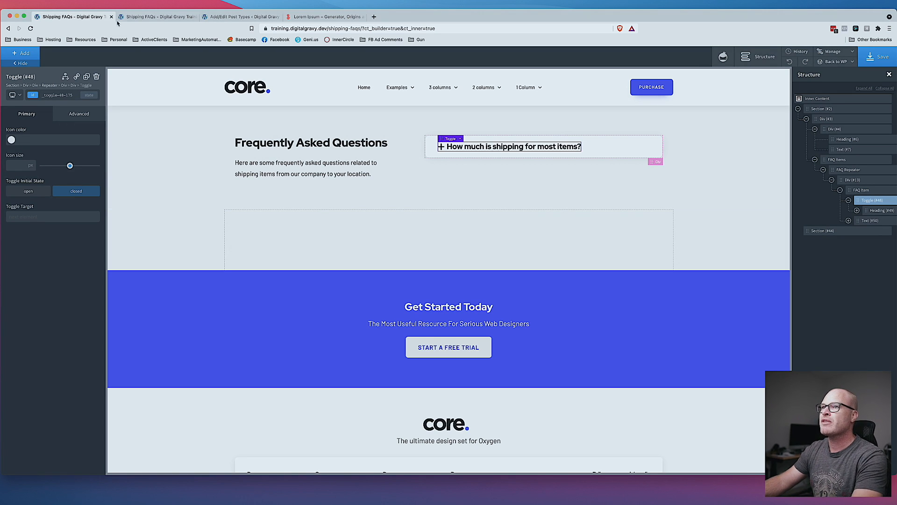
- Reload the live Shipping FAQs page and expand and collapse the first five questions to test their toggles
click(136, 17)
key(super+r)
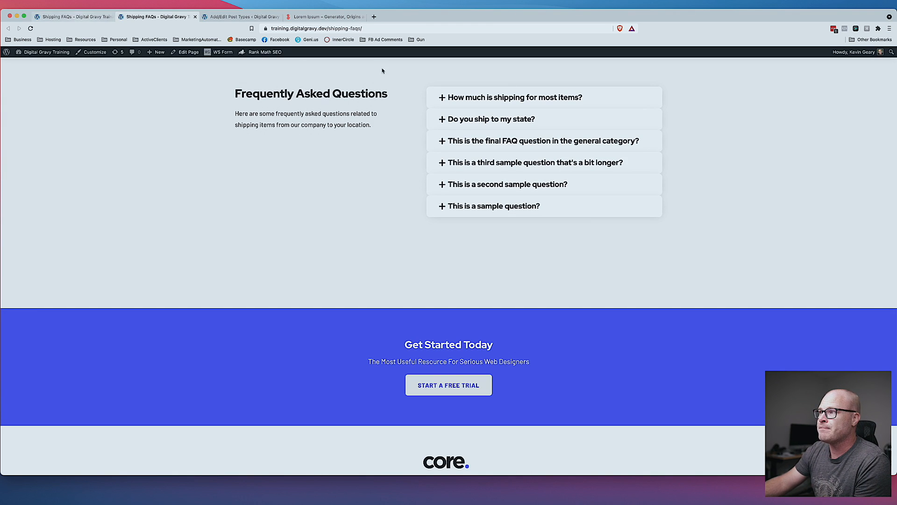
click(443, 97)
click(443, 98)
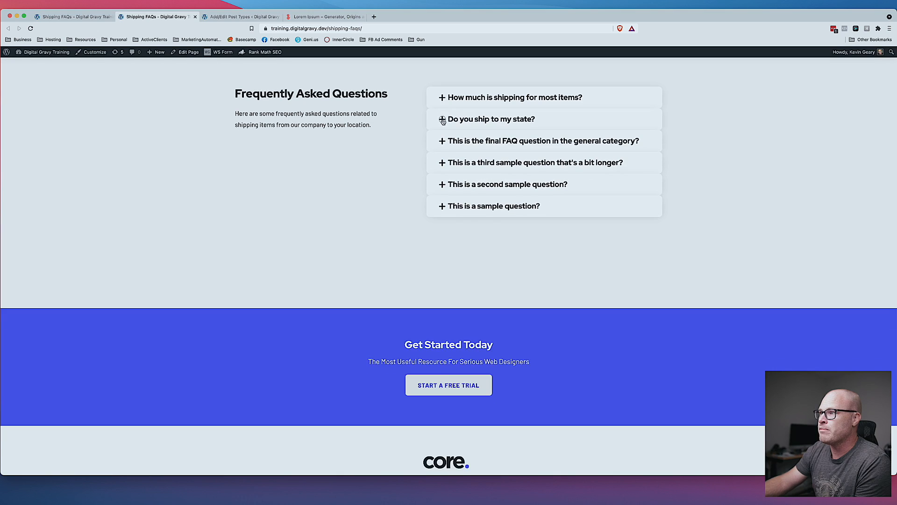
click(442, 119)
click(441, 120)
click(442, 142)
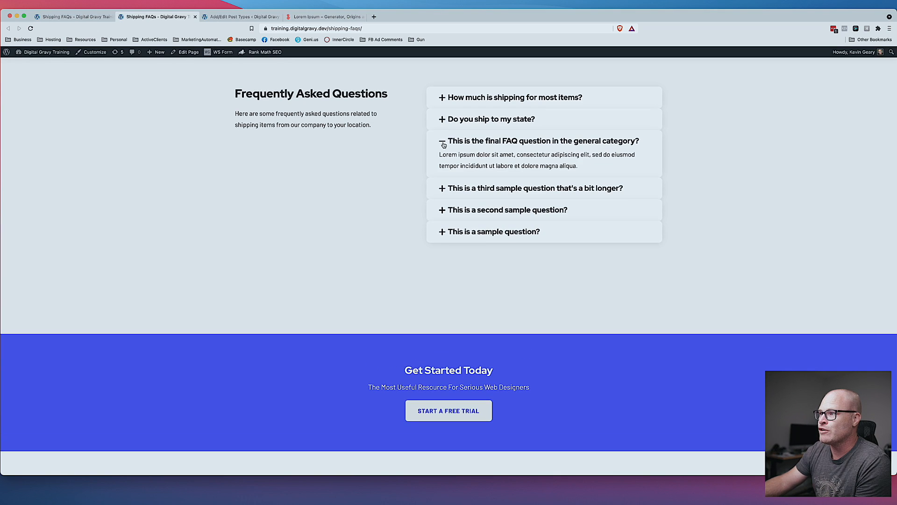
click(443, 142)
click(443, 163)
click(443, 164)
click(443, 185)
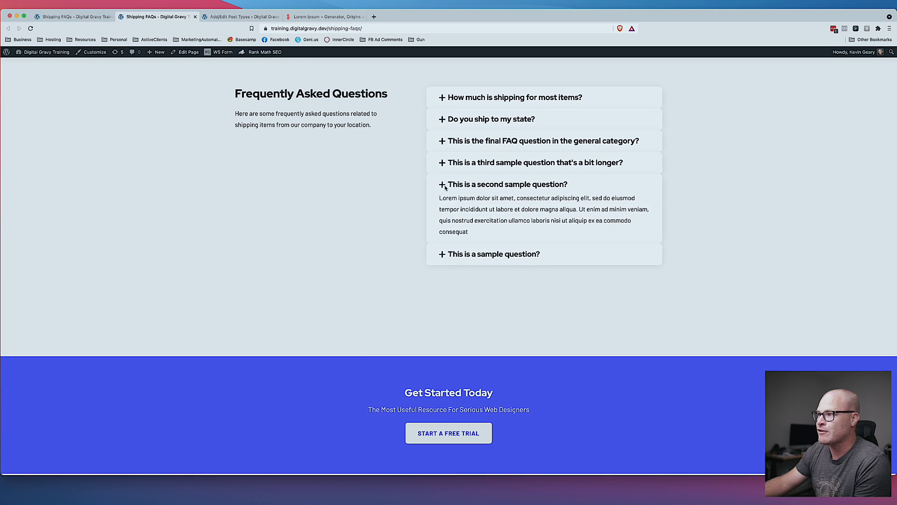
click(444, 186)
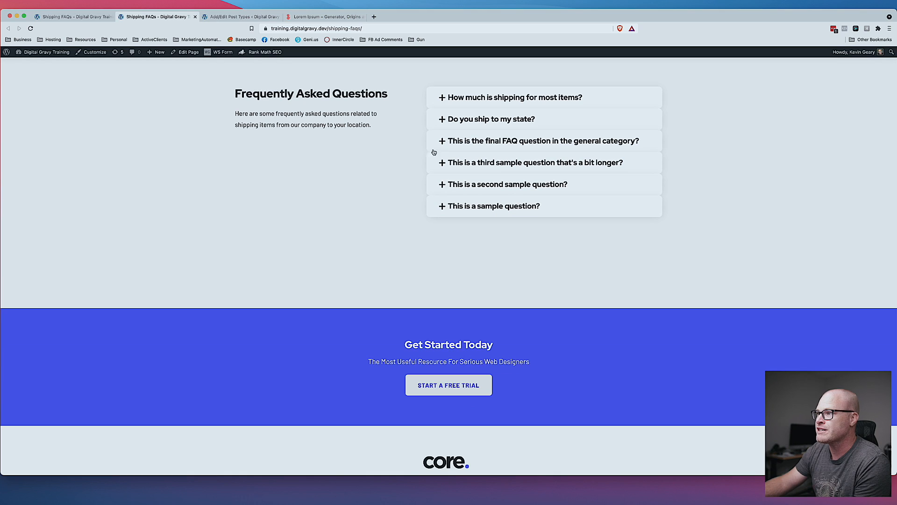
- Back in the builder, set the FAQ Item's bottom margin to 2.5 rem and save the page
click(70, 17)
click(649, 155)
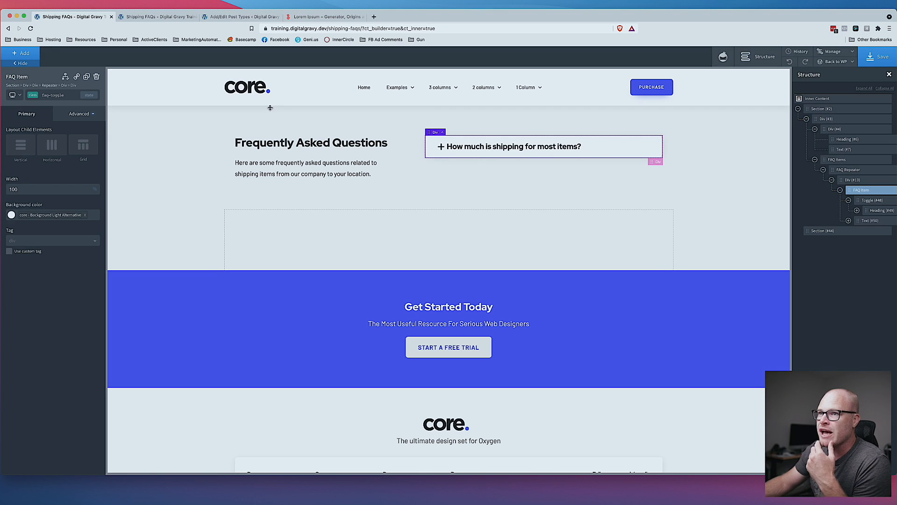
click(79, 113)
click(75, 154)
click(83, 180)
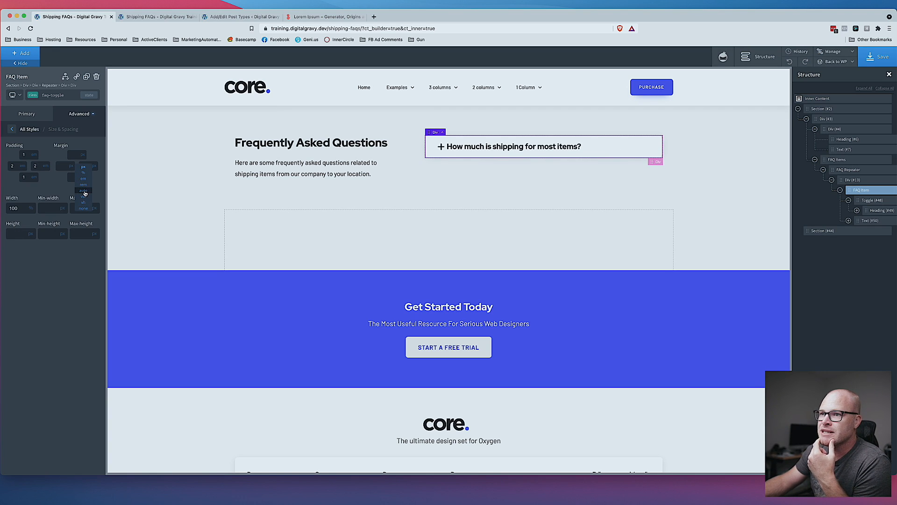
click(85, 185)
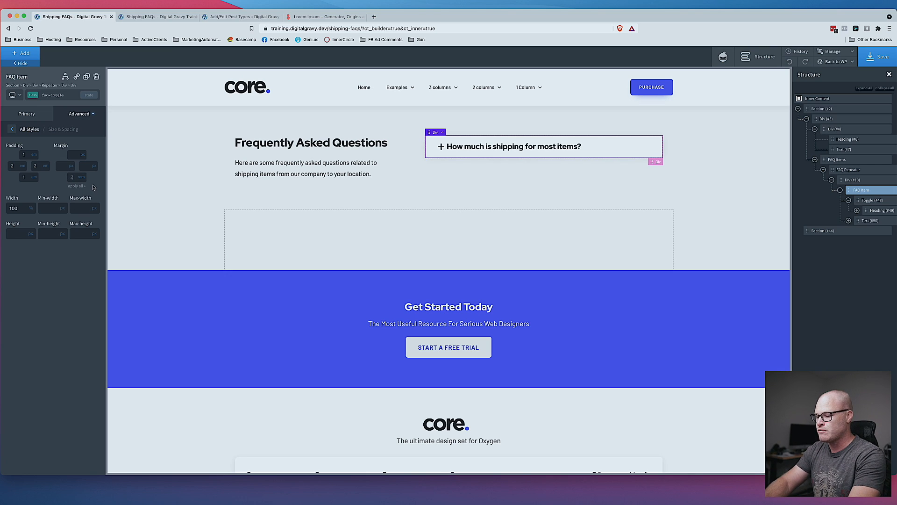
text(.5)
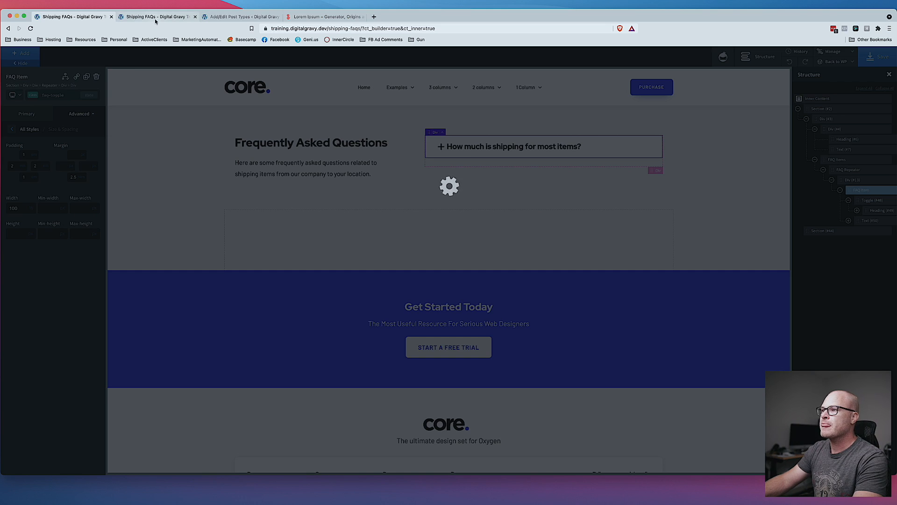
- Reload the live page to check the spacing between the FAQ cards, then return to the builder
click(156, 21)
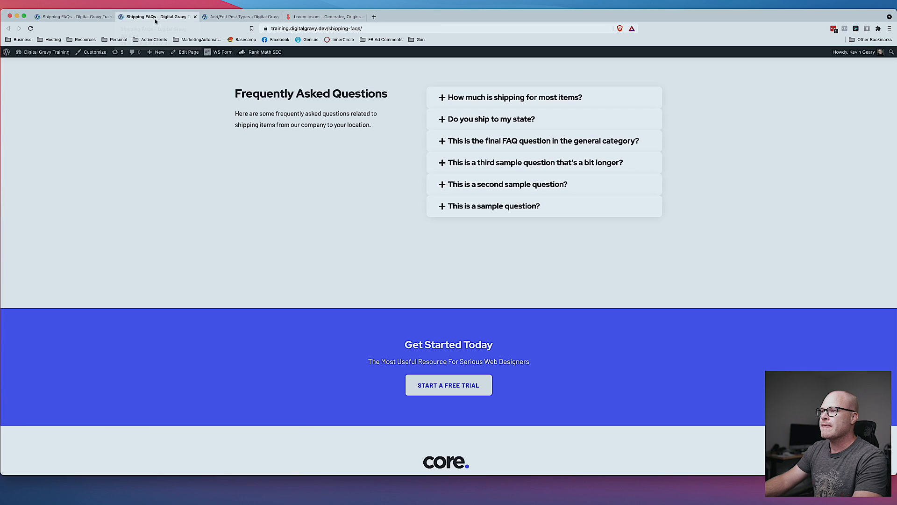
key(super+r)
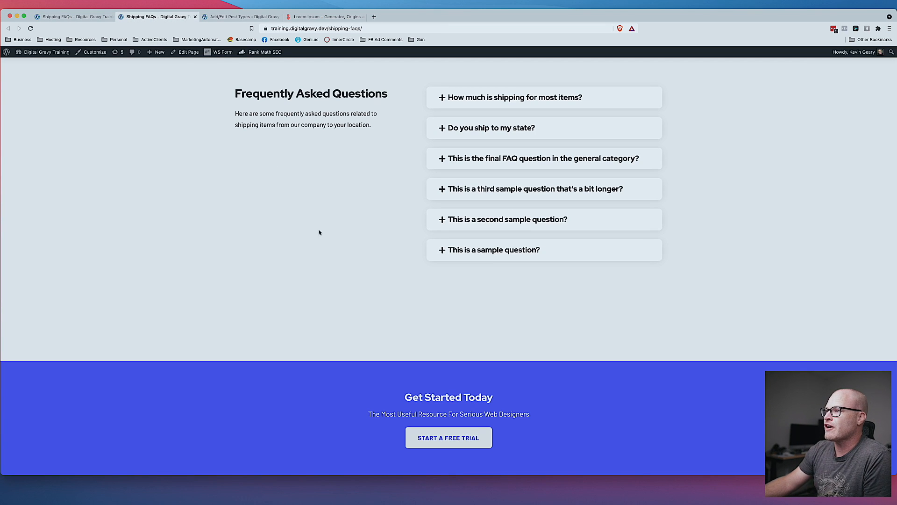
click(72, 17)
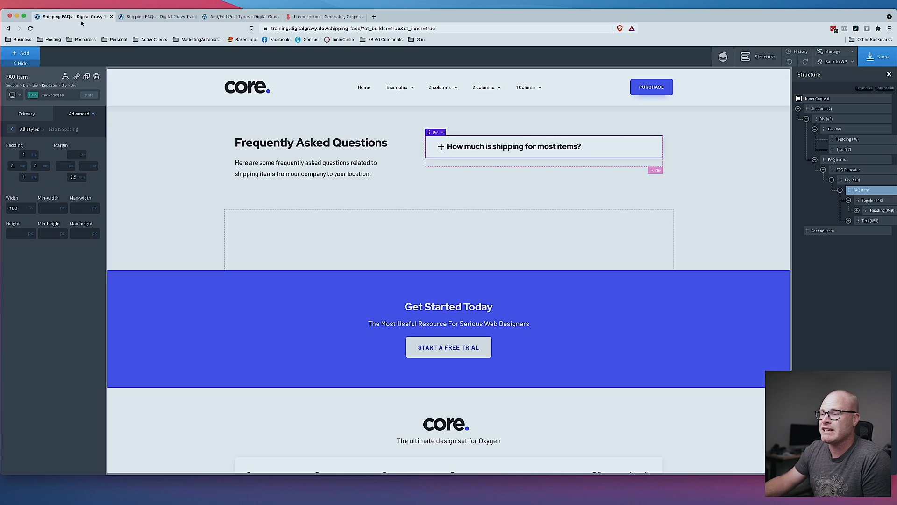
- Add the c-columns-m-1 class to the two-column div that holds the FAQ heading and the FAQ items
click(409, 163)
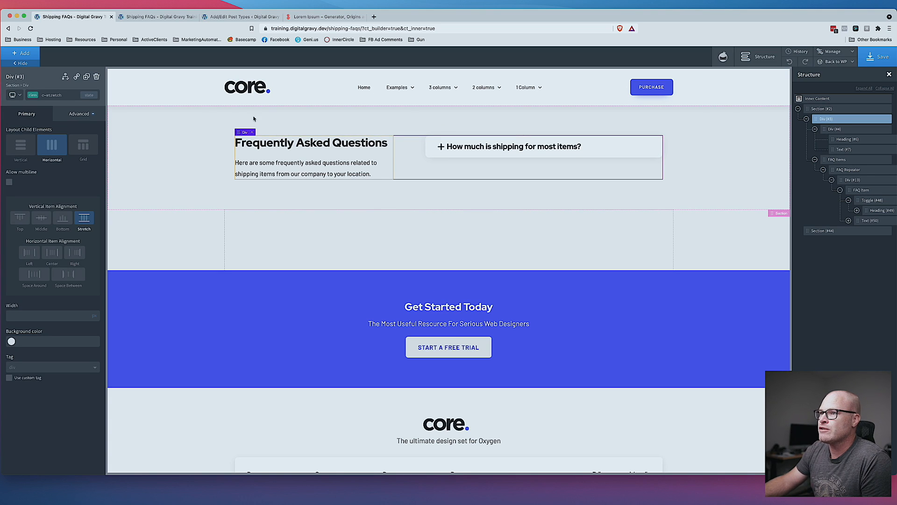
click(63, 99)
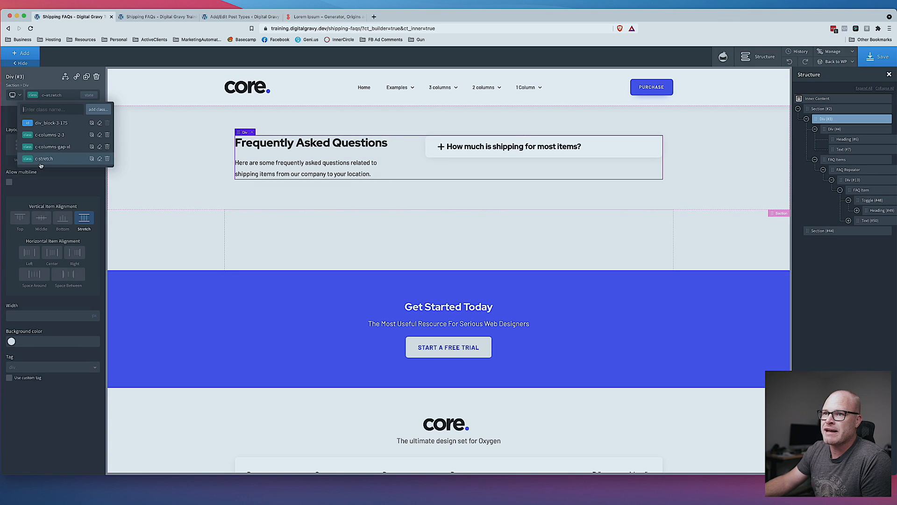
click(59, 92)
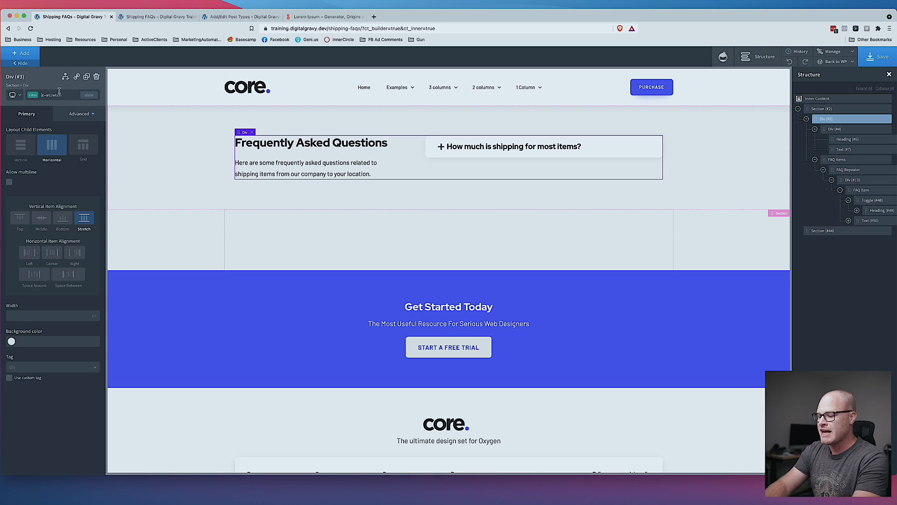
click(59, 92)
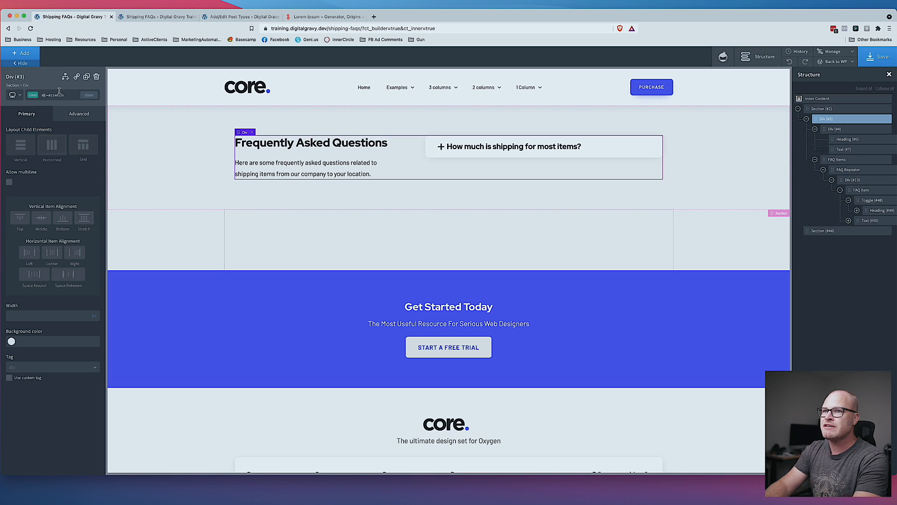
key(super+a)
text(m)
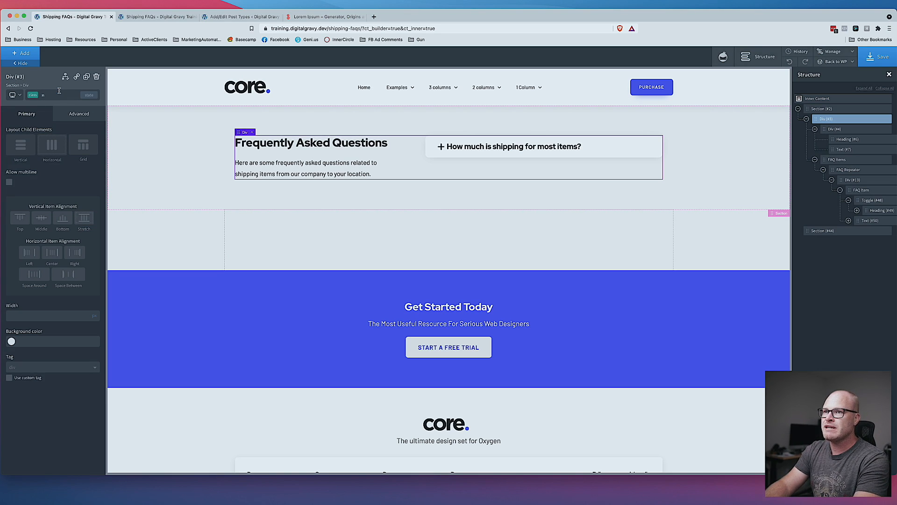
key(BackSpace)
key(BackSpace)
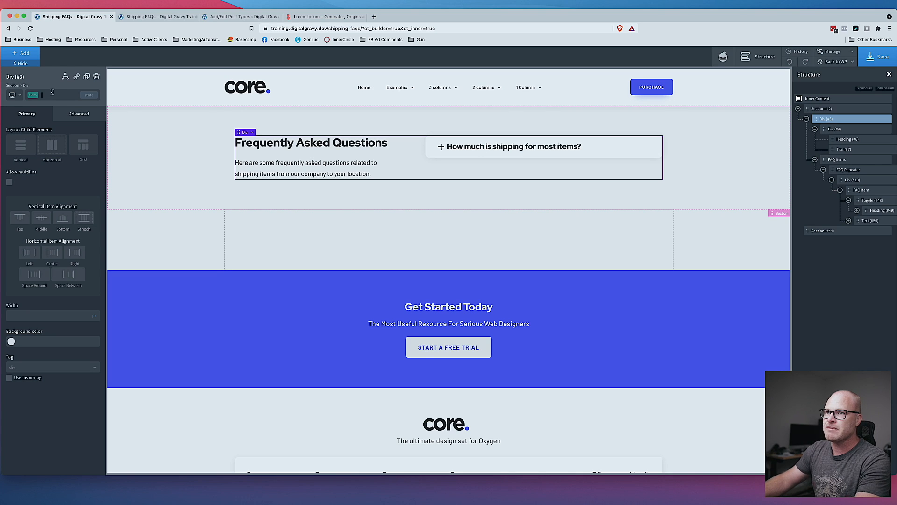
click(55, 93)
text(m-1)
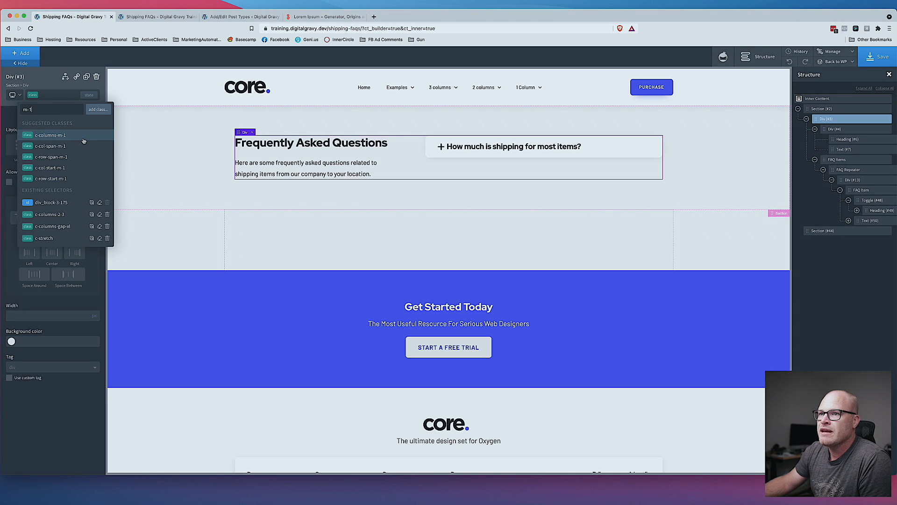
click(83, 141)
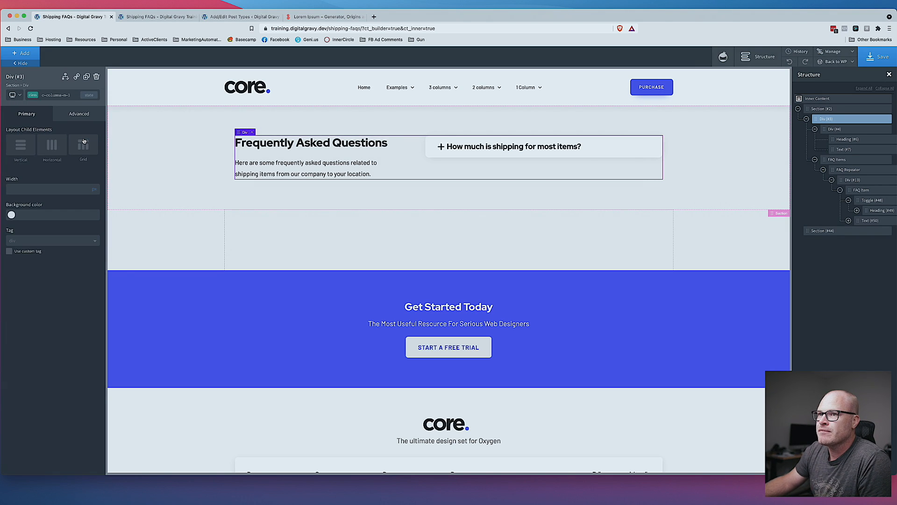
- Preview the FAQ section's column layout at two narrower screen breakpoints and return to the full desktop view
click(14, 94)
click(33, 137)
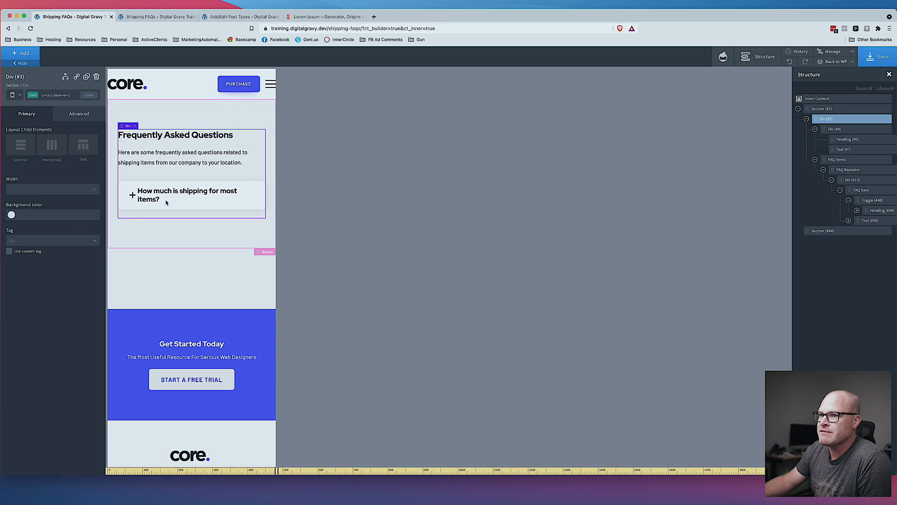
click(12, 95)
click(27, 131)
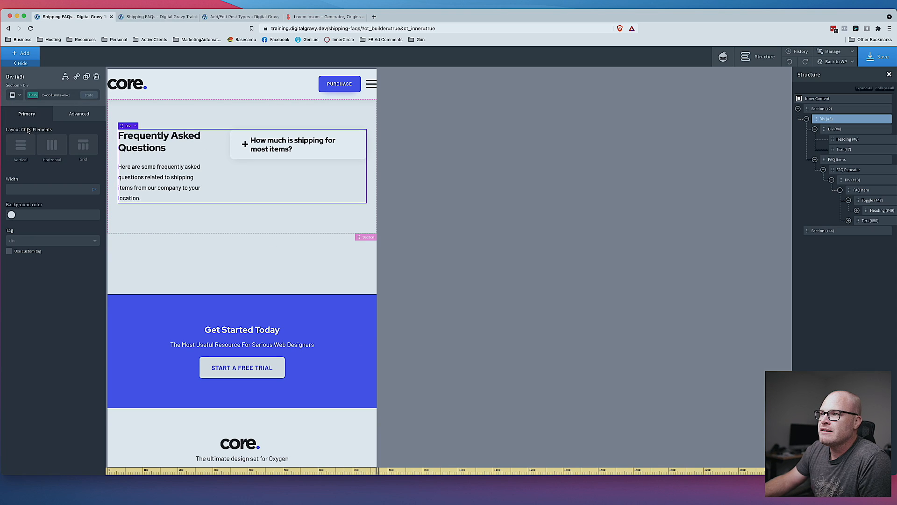
click(61, 95)
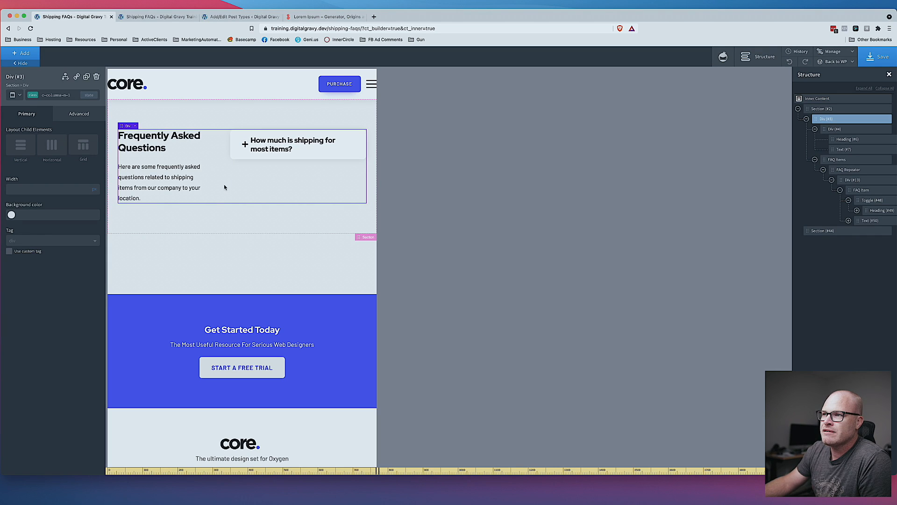
click(13, 96)
click(42, 105)
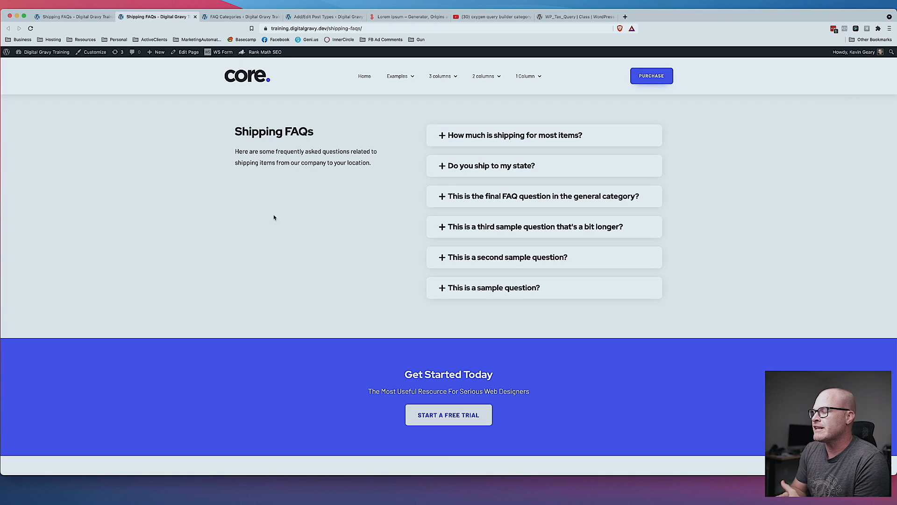
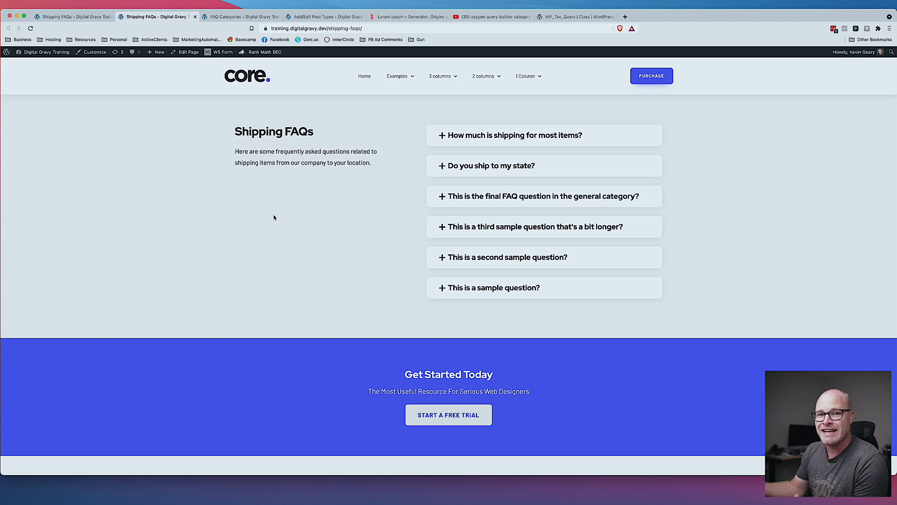
- Return to the builder, set the FAQ Repeater's preview render to Normal Mode and look over the rendered questions
key(ctrl+shift+Tab)
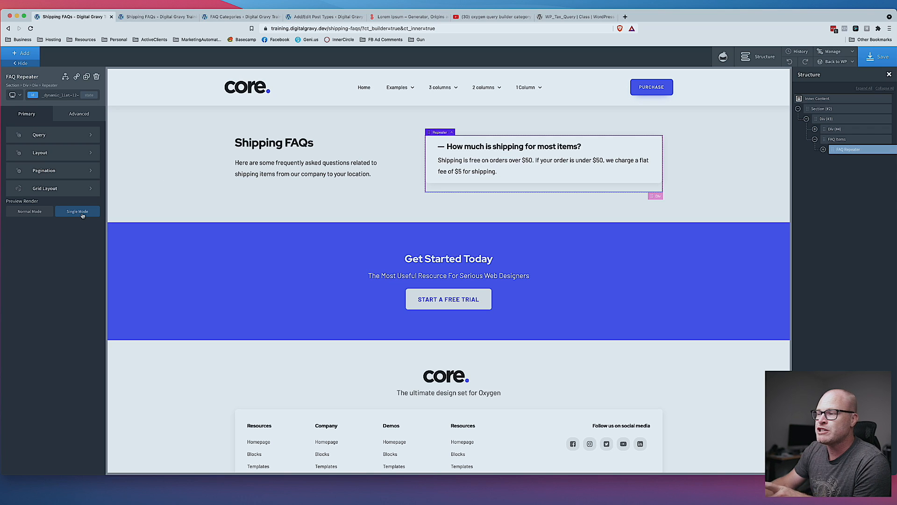
click(29, 212)
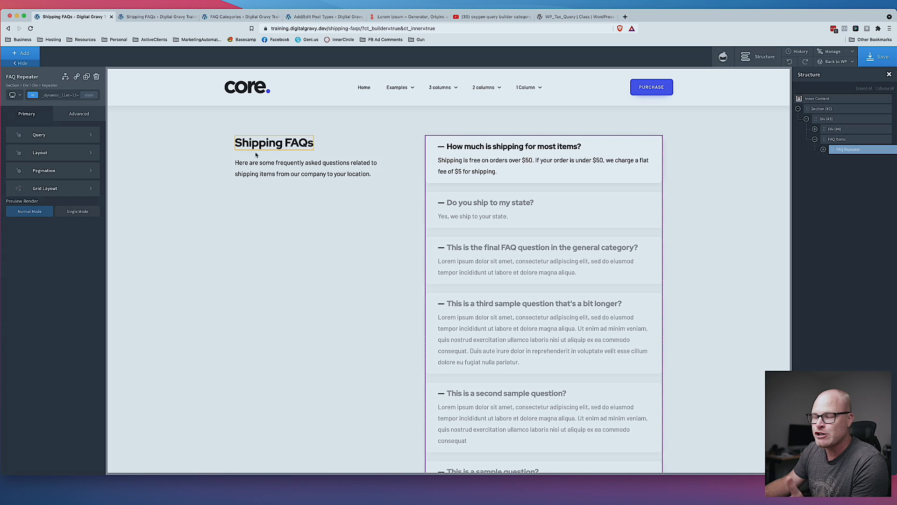
click(266, 196)
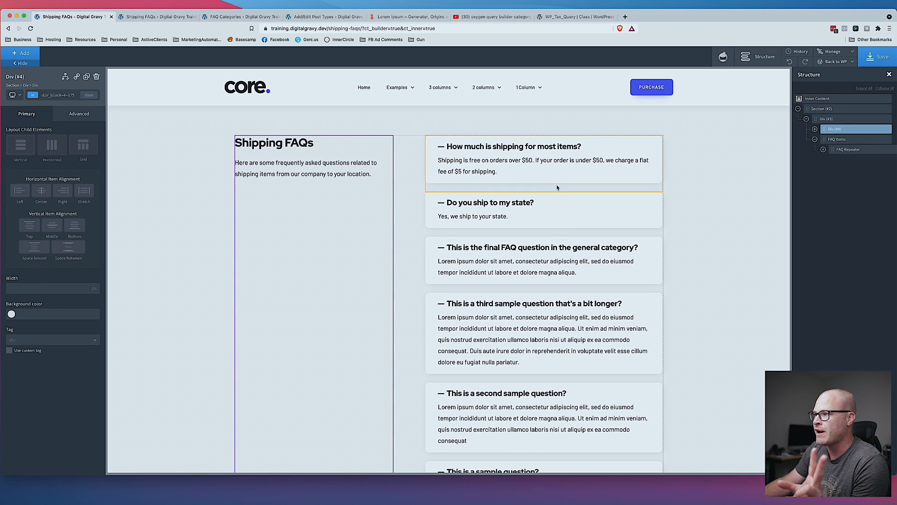
scroll(537, 348, down, 3)
scroll(531, 308, up, 3)
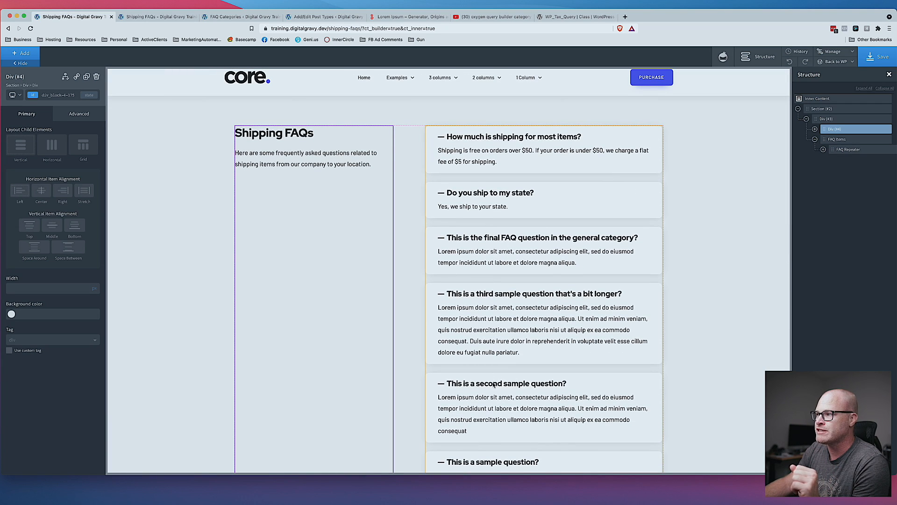
- Open the FAQ Repeater's advanced query and add a tax_query parameter
click(841, 150)
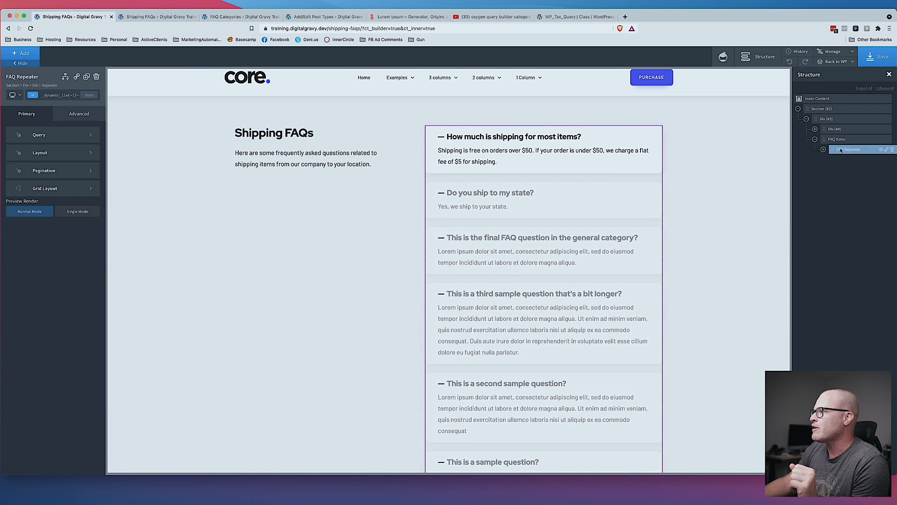
click(55, 138)
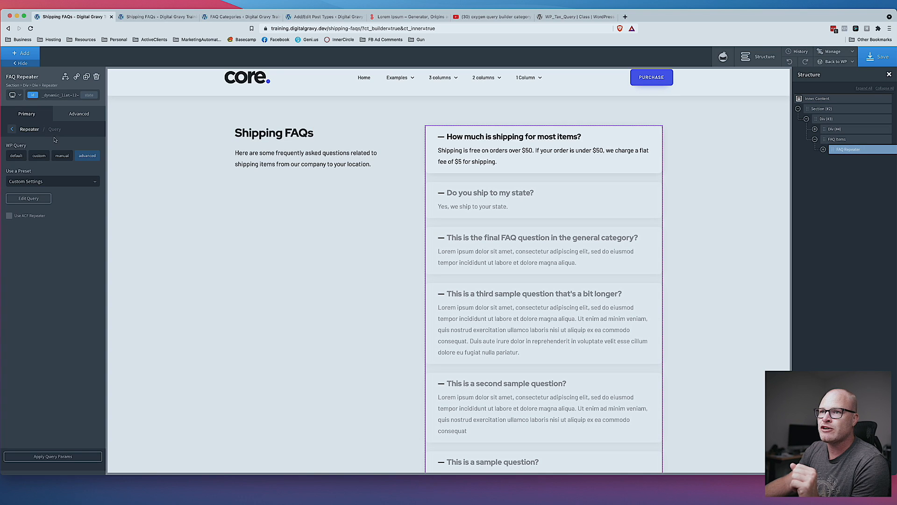
click(32, 198)
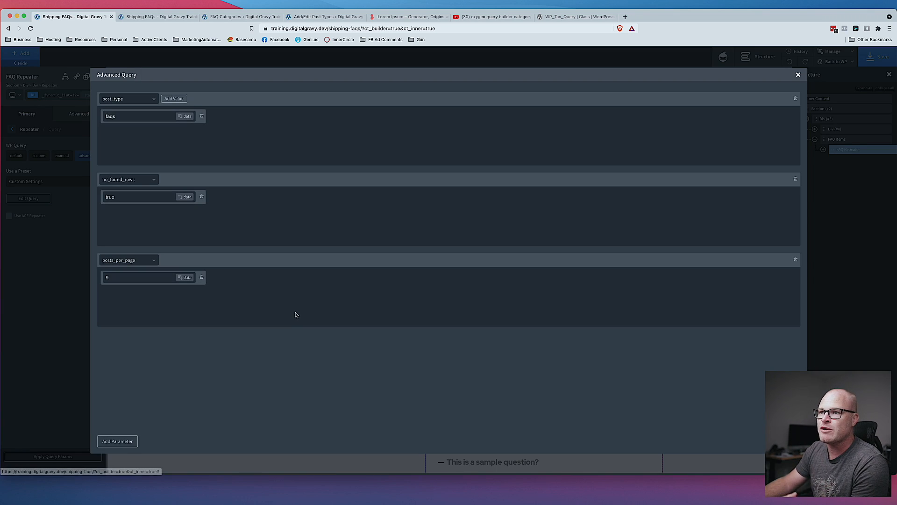
click(122, 440)
click(126, 340)
scroll(117, 374, down, 5)
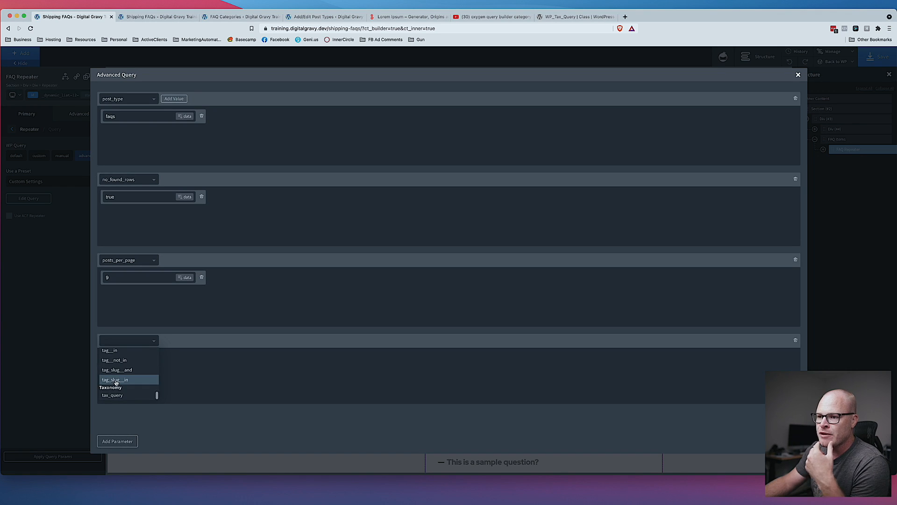
click(118, 395)
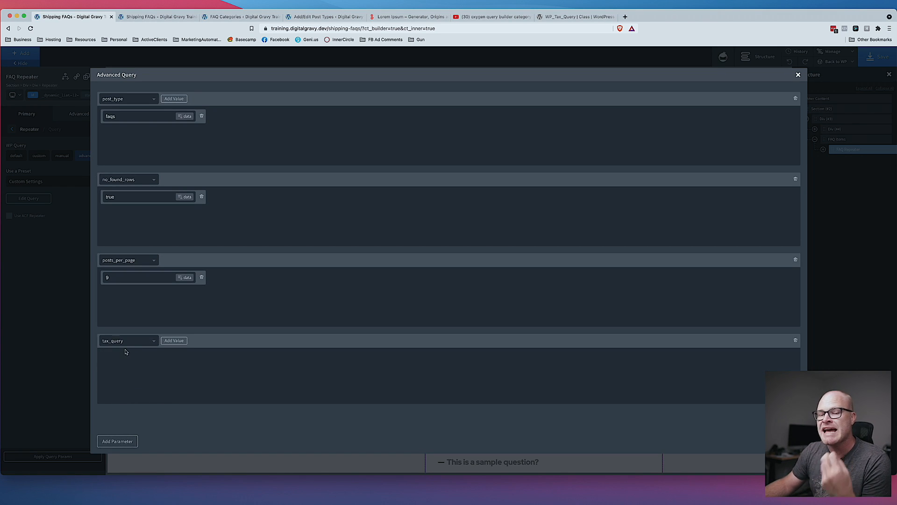
- Give the tax_query parameter an array value and add a taxonomy entry inside it
click(175, 340)
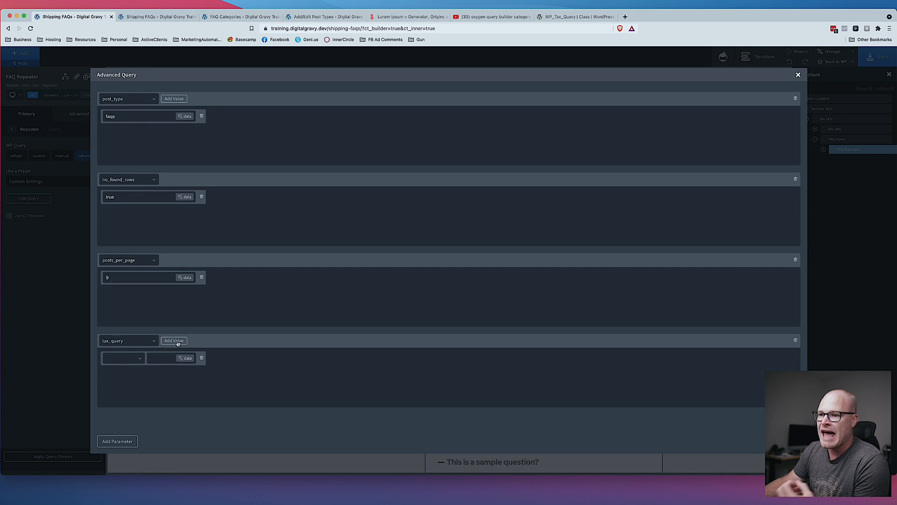
click(134, 357)
click(127, 372)
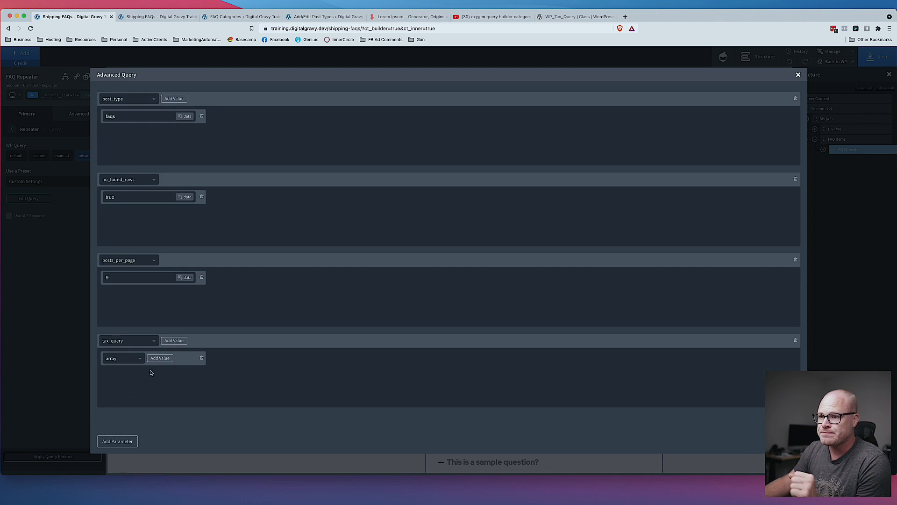
click(168, 359)
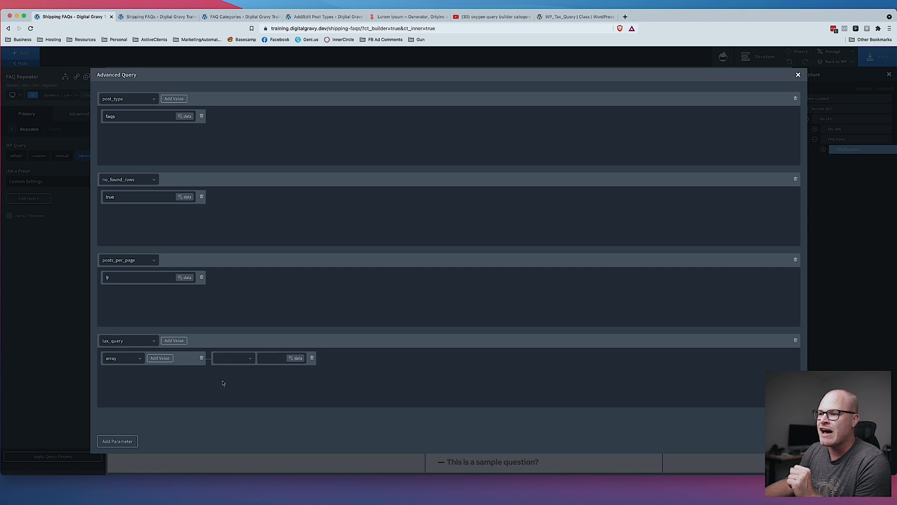
click(244, 361)
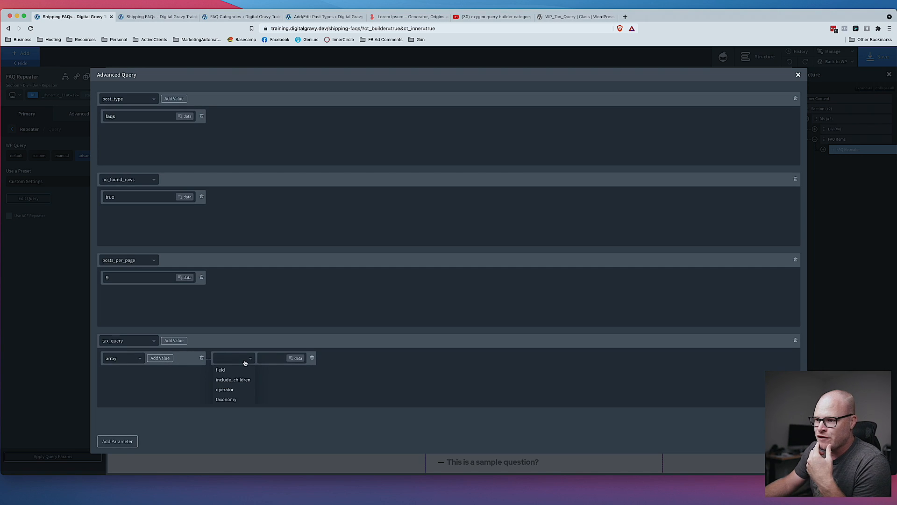
click(226, 399)
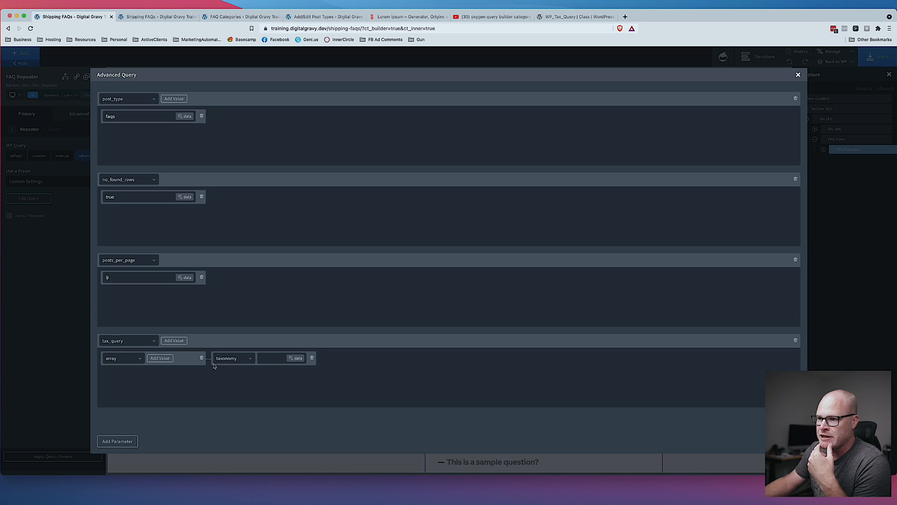
- Add field and terms entries to the tax_query array below the taxonomy entry
click(165, 359)
click(237, 377)
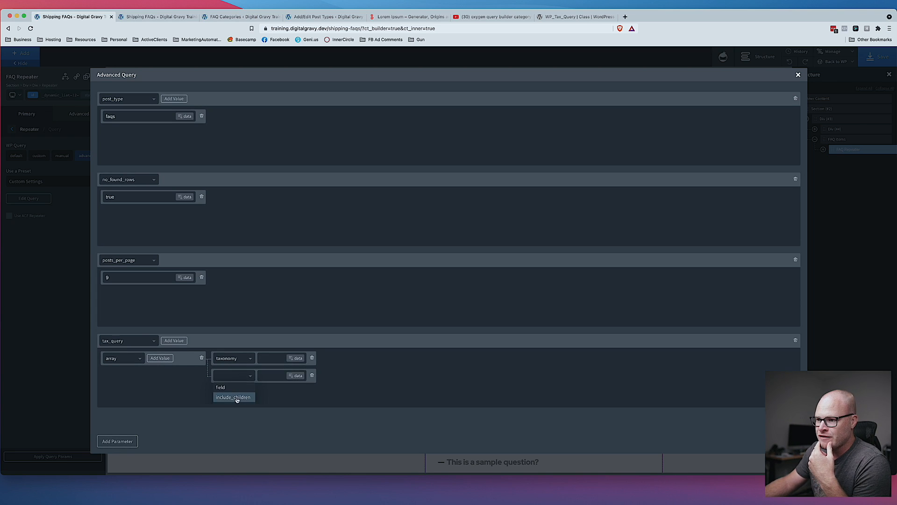
click(220, 388)
click(164, 359)
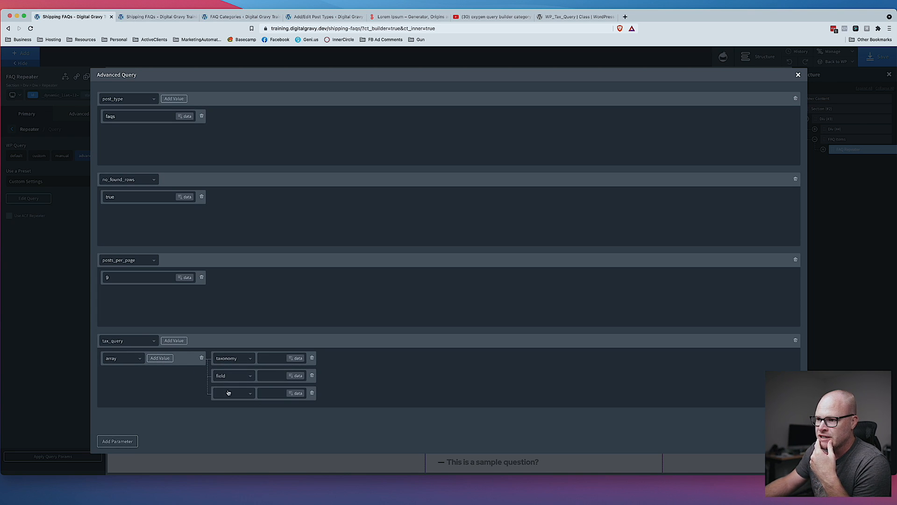
click(234, 394)
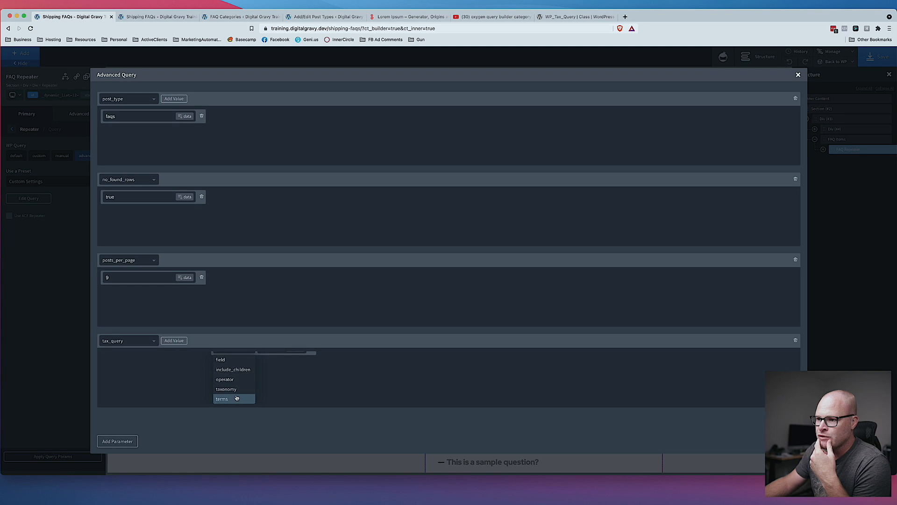
click(236, 399)
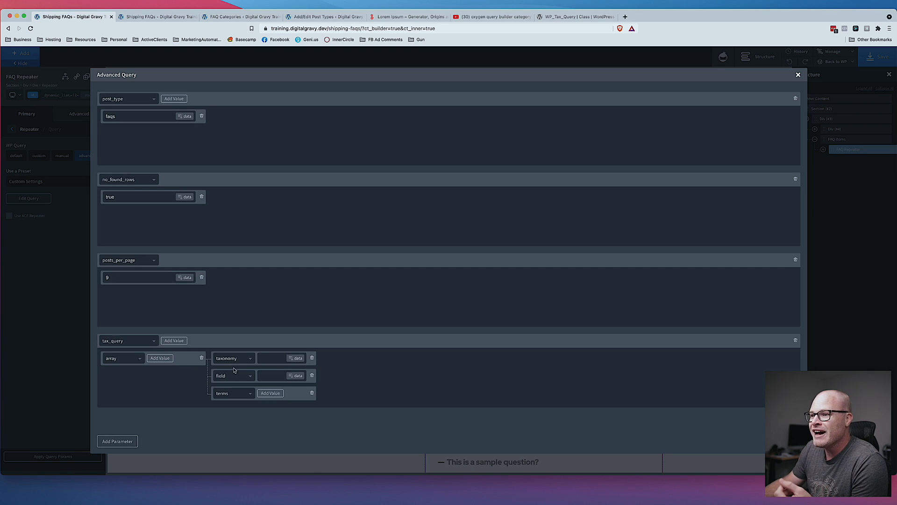
- From the live page, open the WordPress dashboard in a new tab and view the FAQ Categories
click(165, 18)
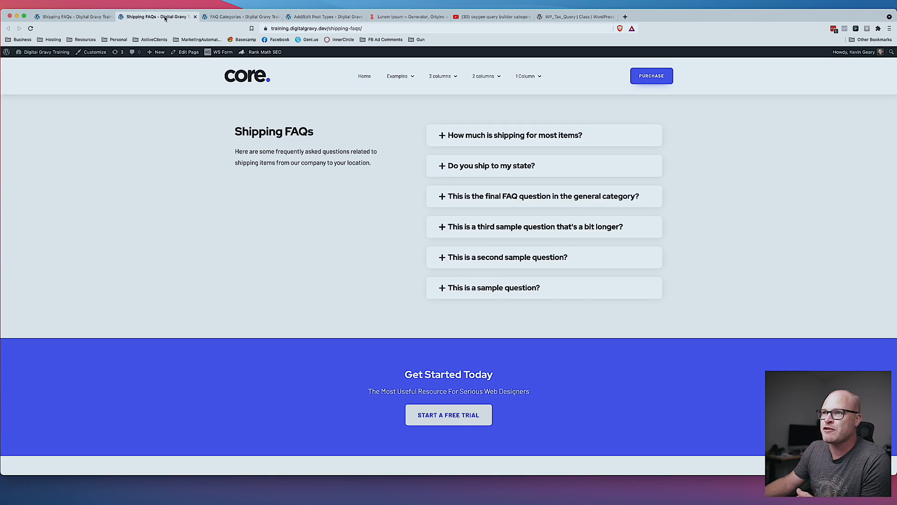
super+click(33, 64)
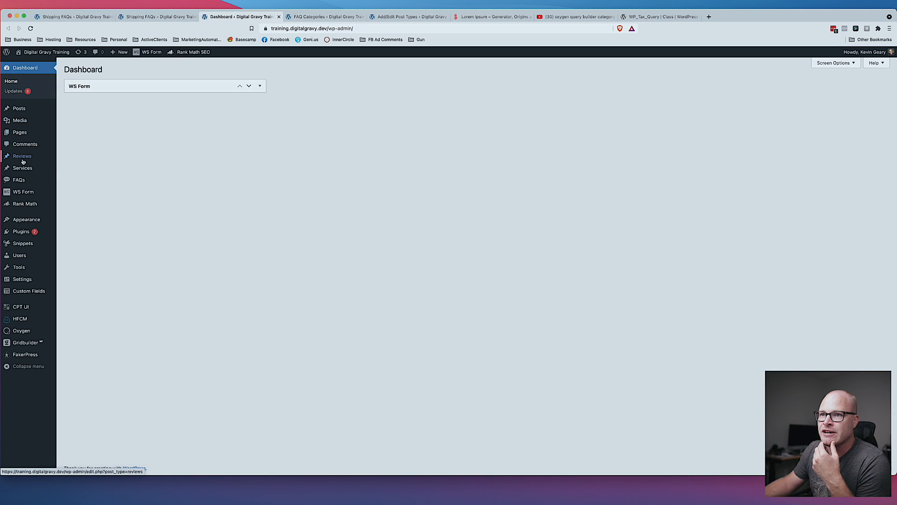
click(75, 201)
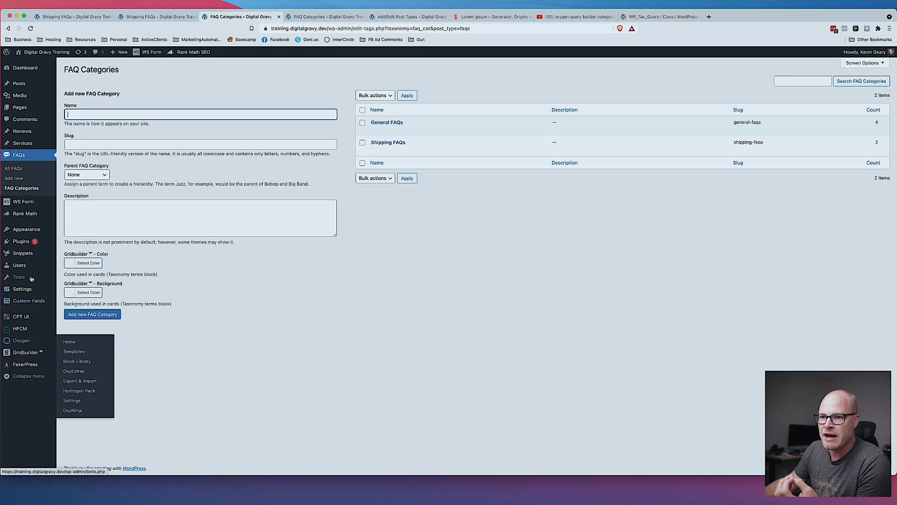
- Open the FAQ Categories taxonomy for editing in CPT UI and copy its taxonomy slug
mouse_move(31, 289)
mouse_move(31, 318)
click(72, 326)
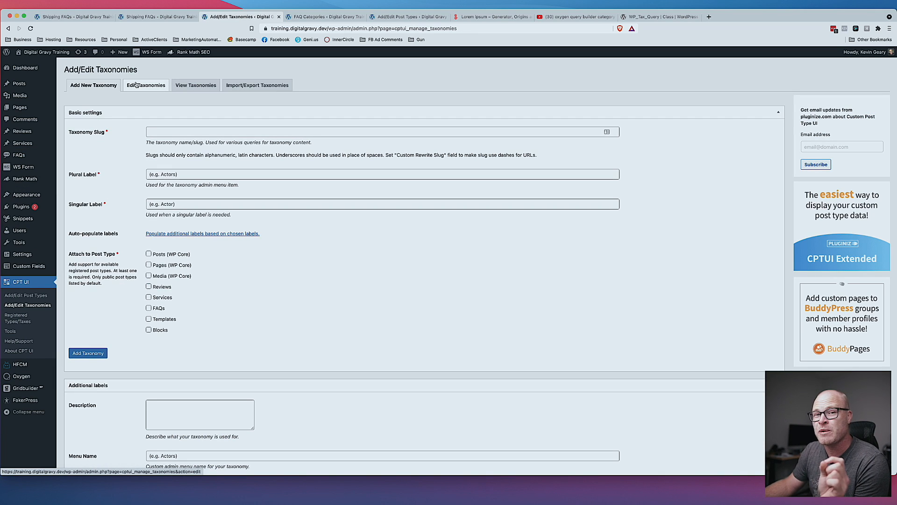
click(136, 85)
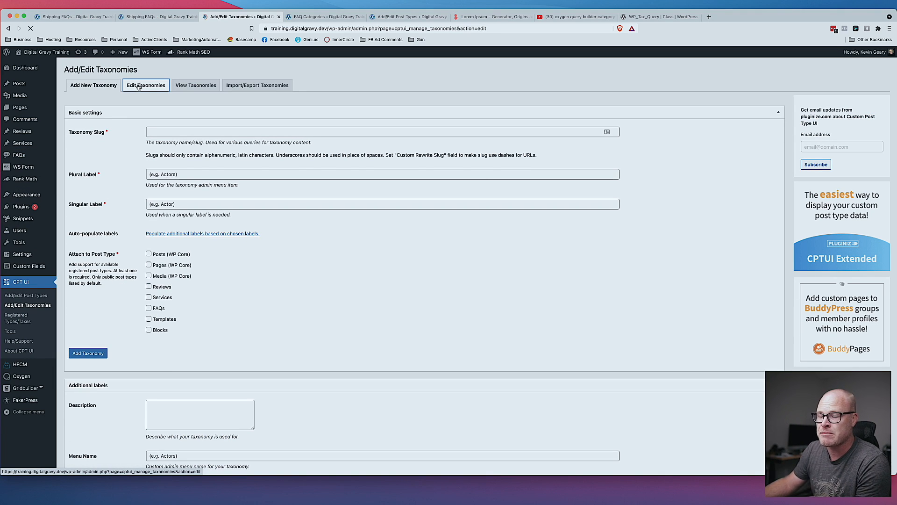
click(116, 107)
click(116, 110)
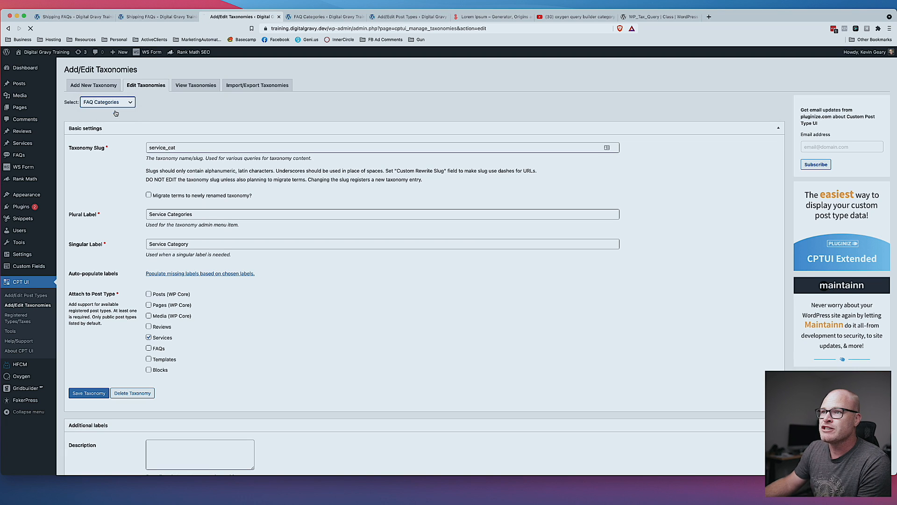
double_click(178, 148)
key(super+c)
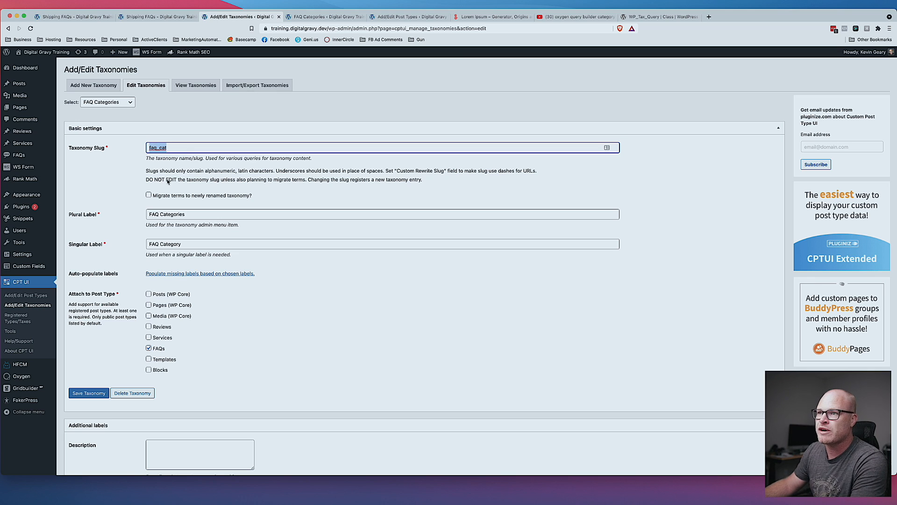
- Back in the builder's advanced query, set the tax_query taxonomy to faq_cat and the field to slug
click(327, 16)
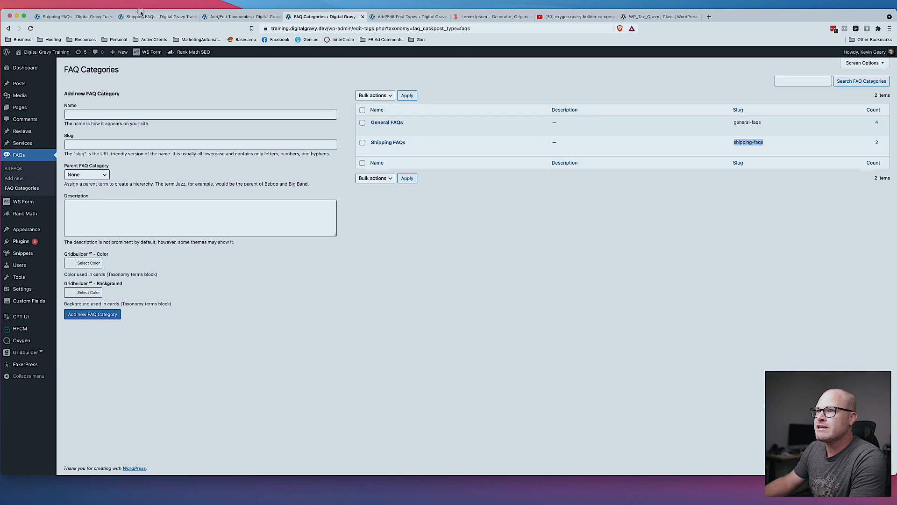
click(154, 17)
click(75, 17)
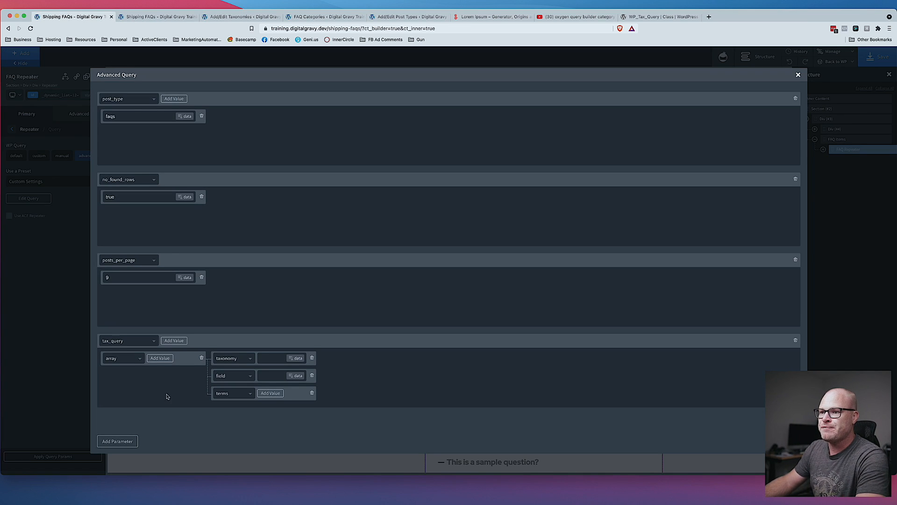
key(super+v)
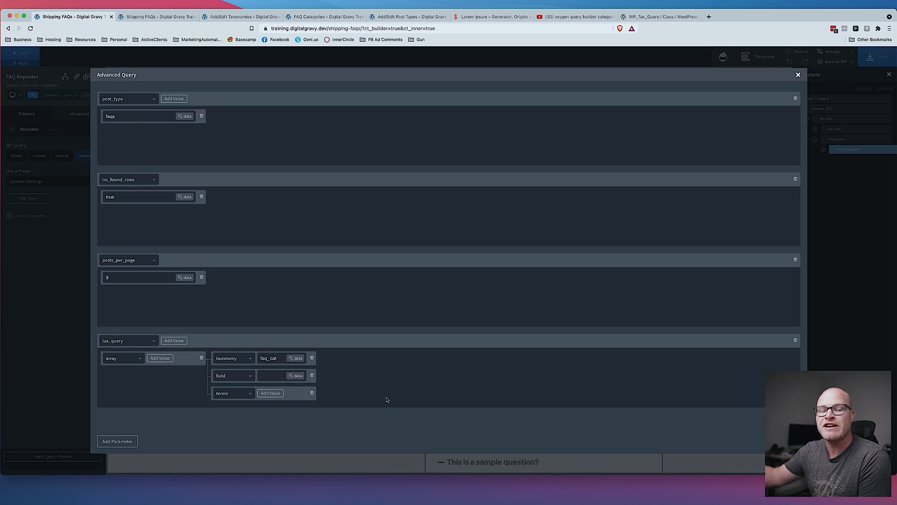
click(278, 375)
text(slug)
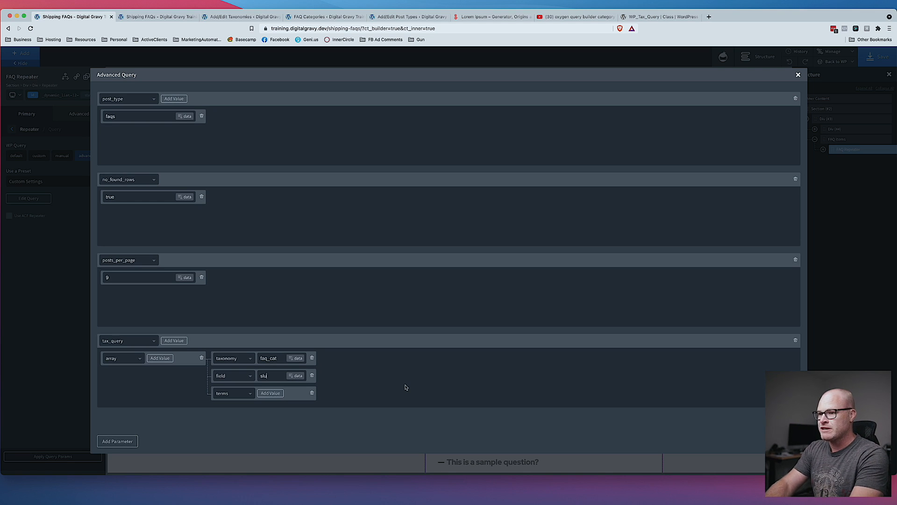
- Add a value to the terms entry of the tax_query and make it ready for input
click(224, 395)
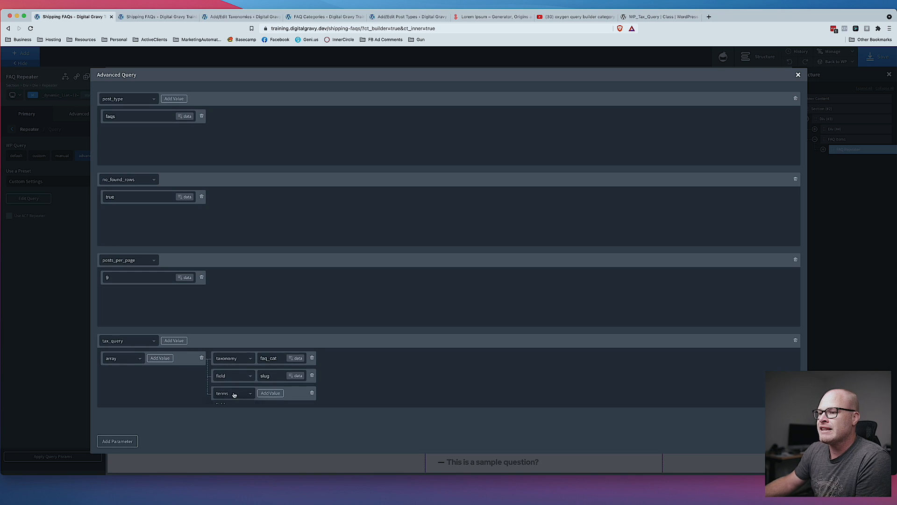
scroll(280, 390, down, 1)
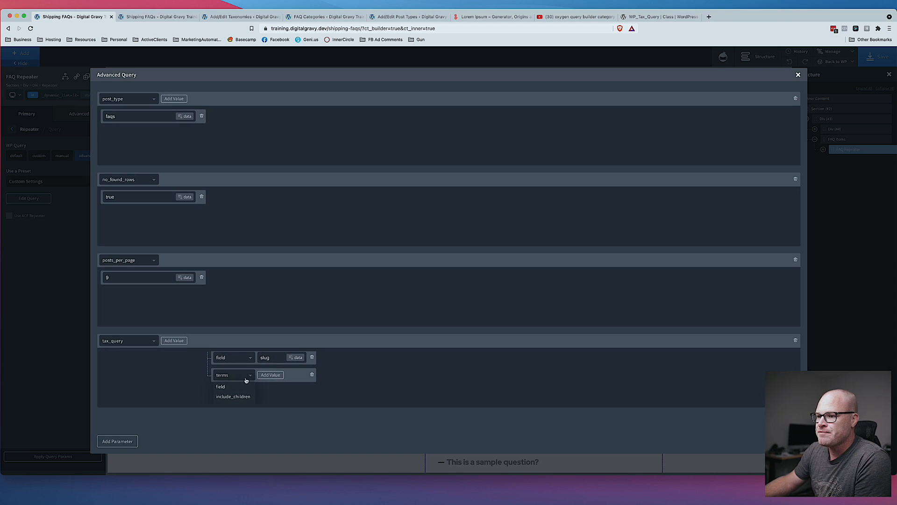
click(271, 375)
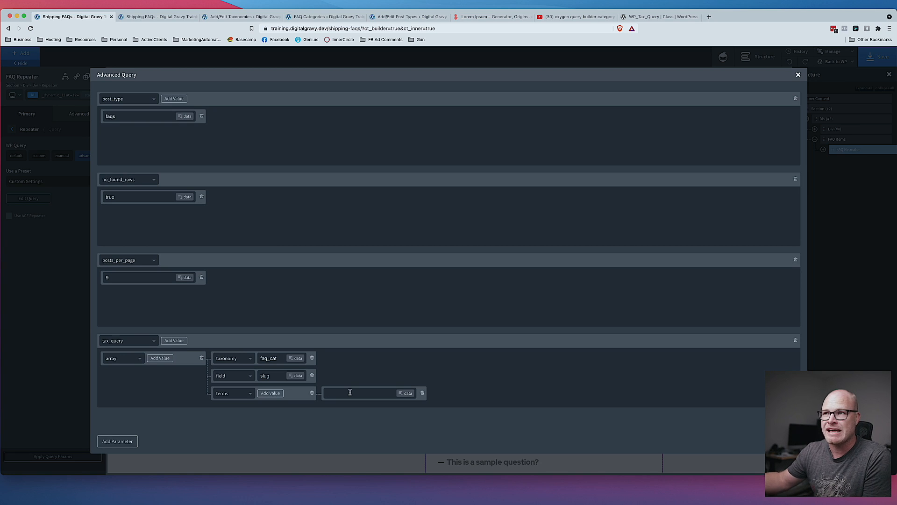
click(350, 392)
- In the WordPress dashboard, open the FAQ Categories list and copy the slug of the Shipping FAQs category
click(213, 17)
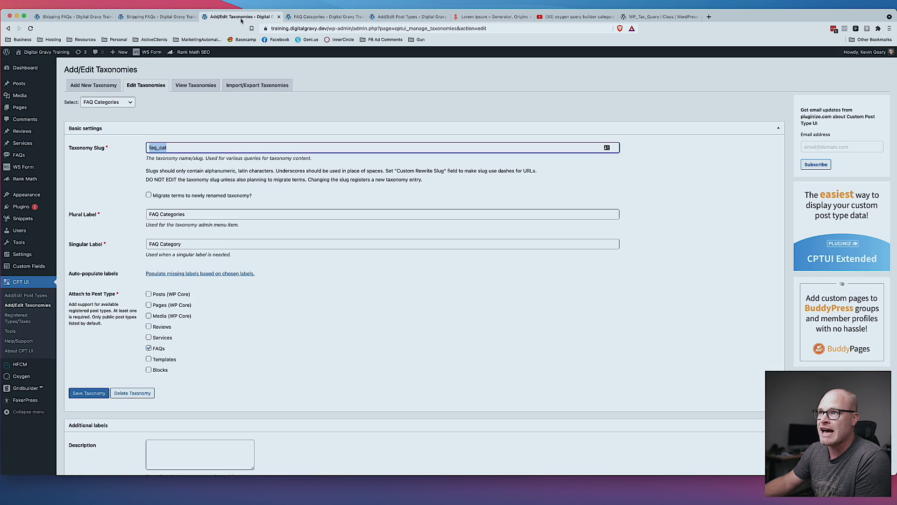
click(161, 18)
click(74, 17)
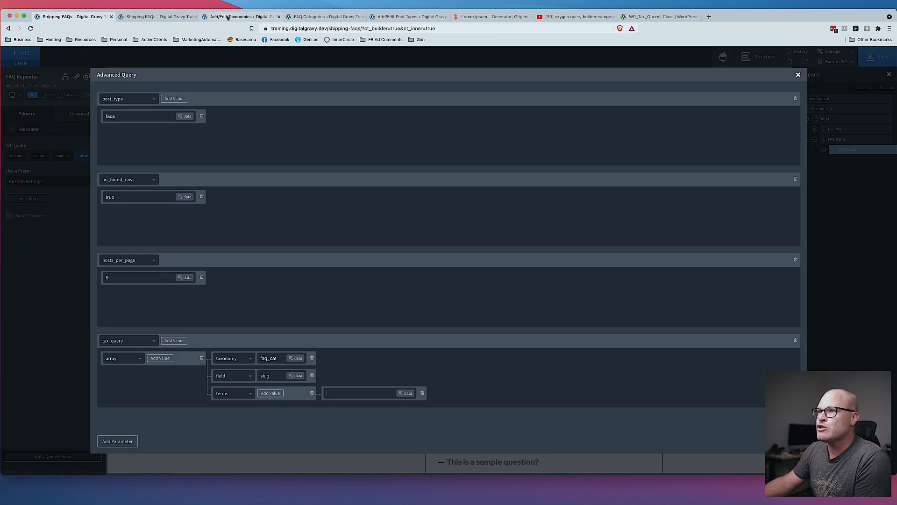
click(240, 17)
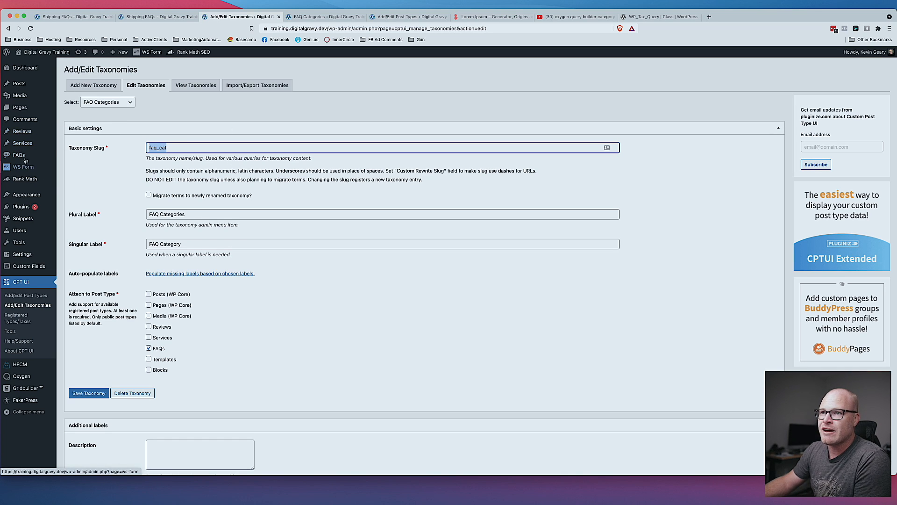
click(76, 176)
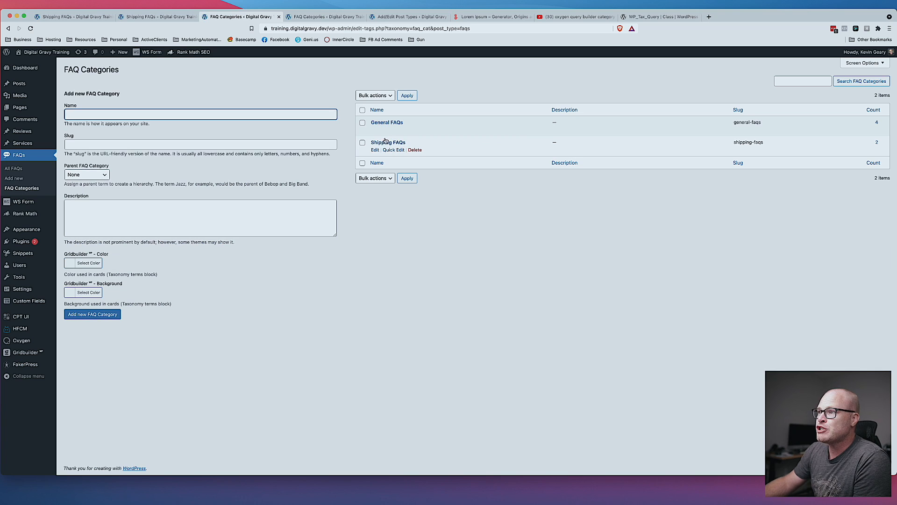
drag(767, 147, 735, 147)
key(super+c)
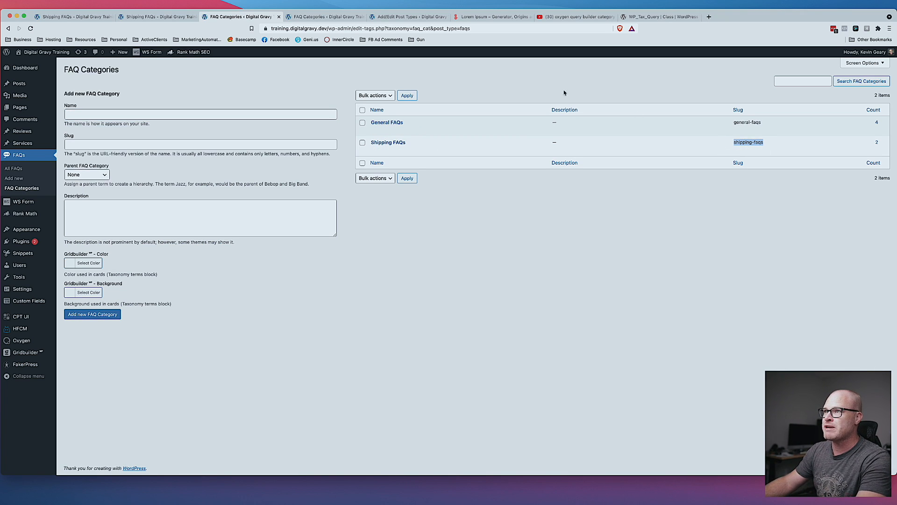
- Return to the builder's advanced query and paste shipping-faqs as the terms value
click(323, 17)
click(159, 17)
click(73, 17)
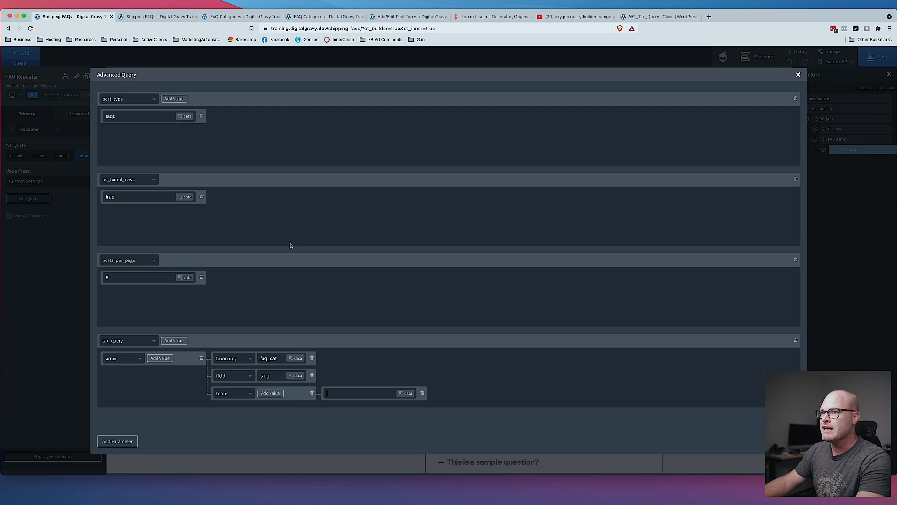
key(super+v)
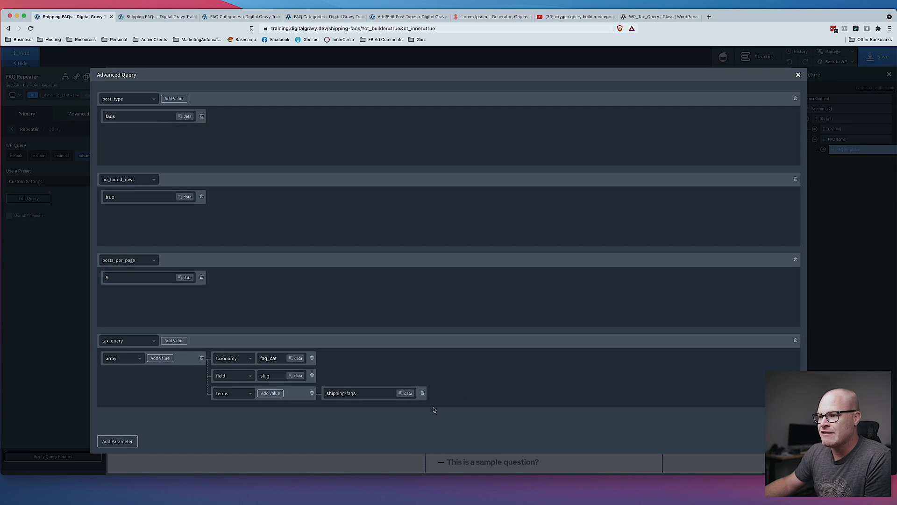
click(279, 395)
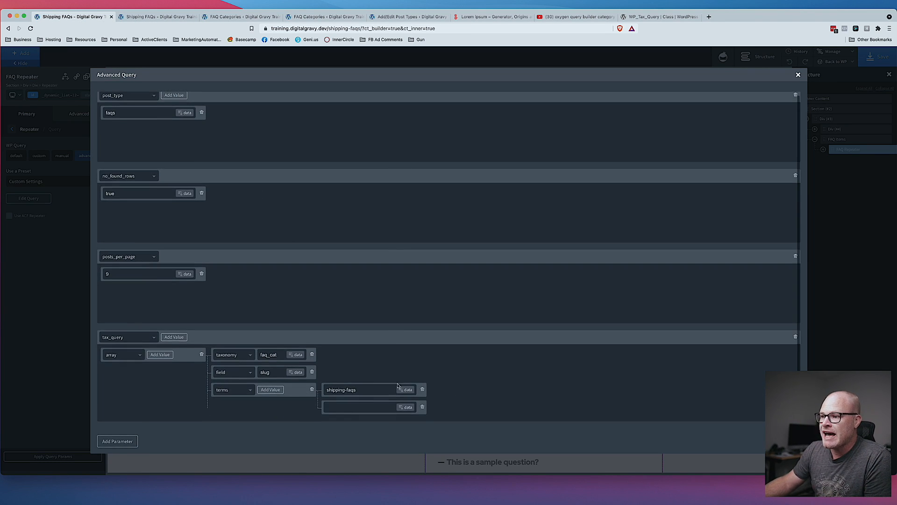
click(275, 389)
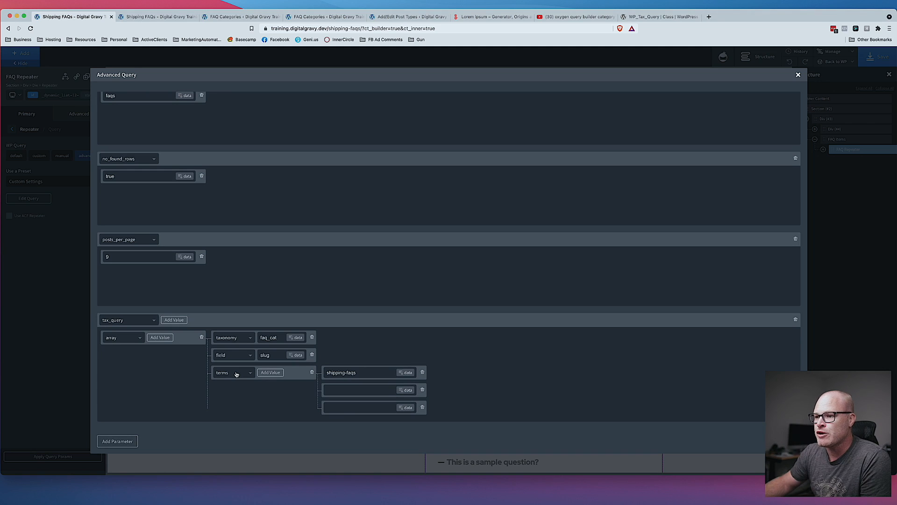
click(423, 391)
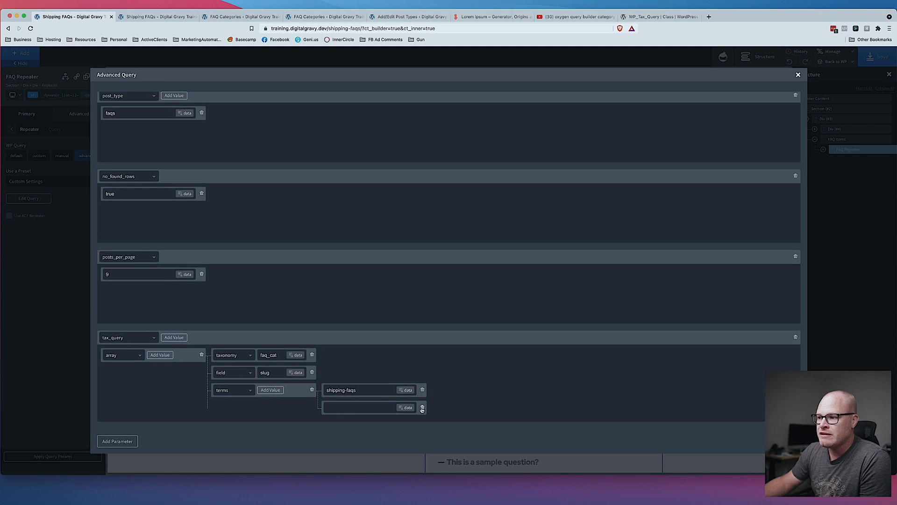
click(422, 407)
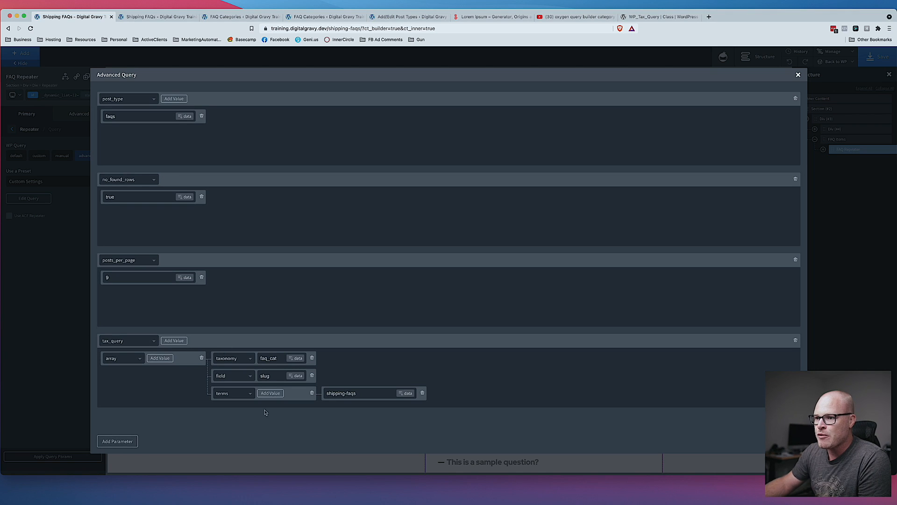
- Close the advanced query, apply the query parameters to the FAQ Repeater and save the page
click(798, 75)
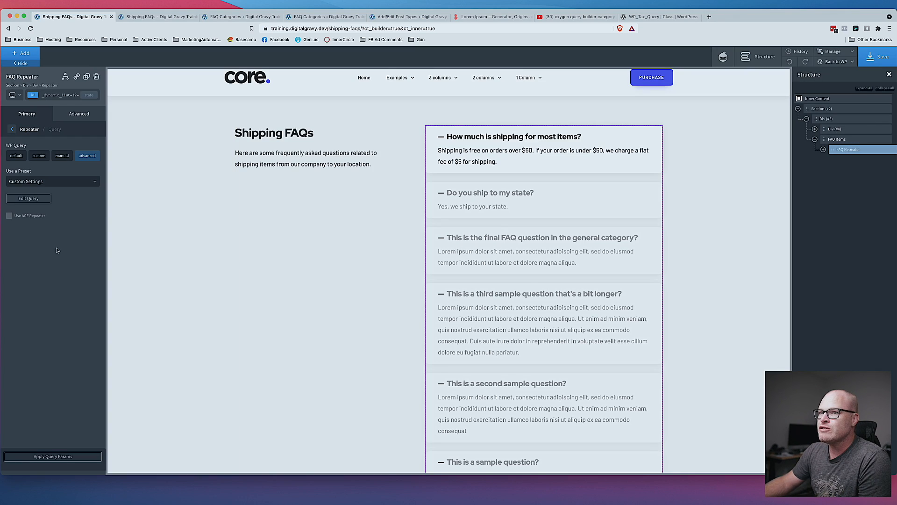
click(53, 456)
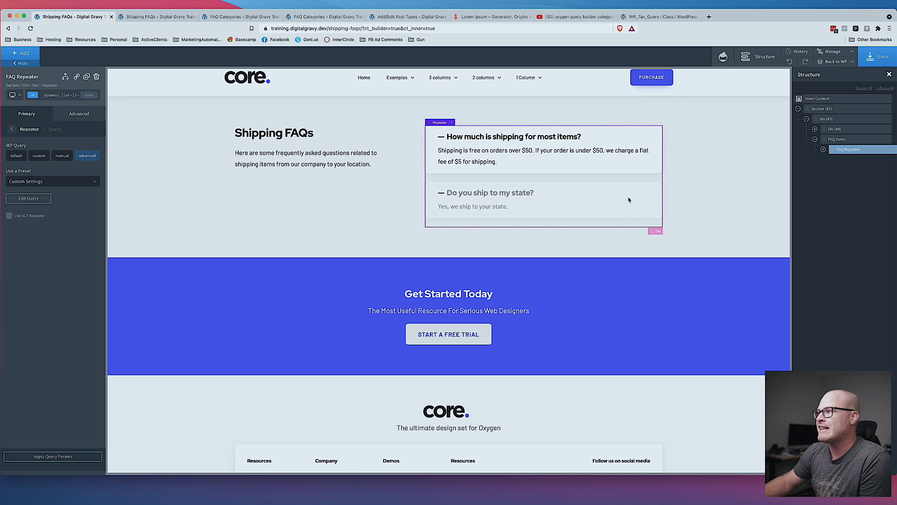
click(881, 57)
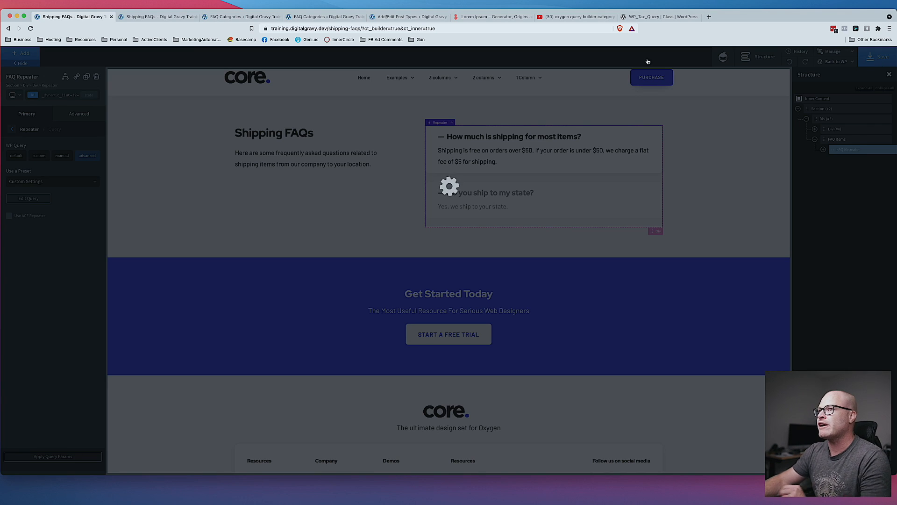
- Reload the live Shipping FAQs page and test expanding and collapsing both shipping questions
click(163, 17)
key(super+r)
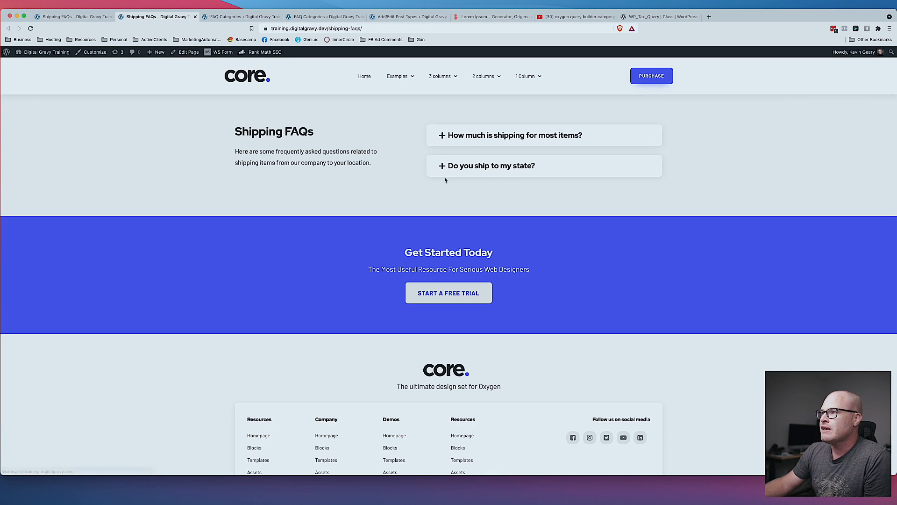
click(467, 135)
click(477, 137)
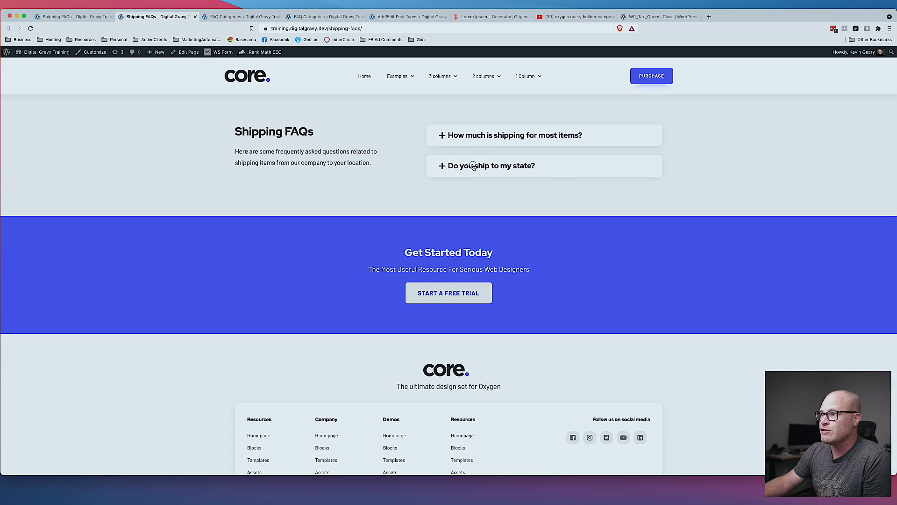
click(473, 166)
click(477, 138)
click(479, 139)
click(477, 167)
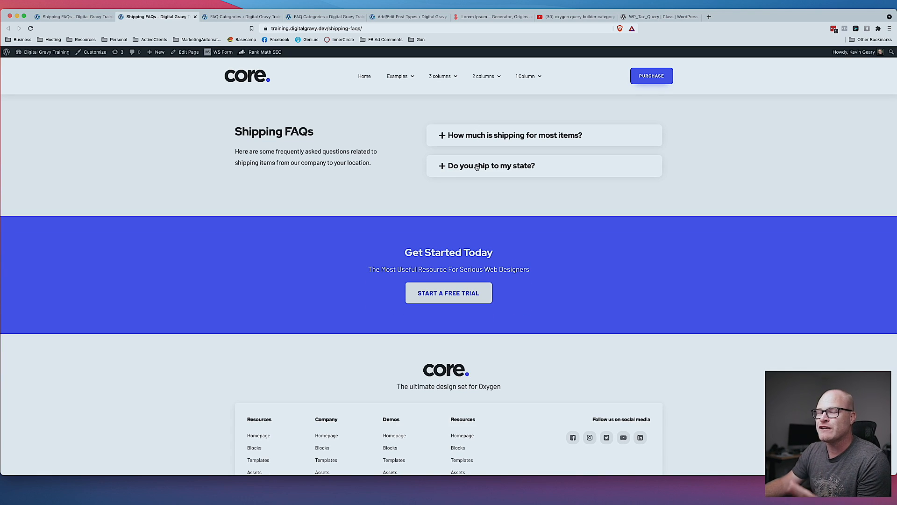
- In the WordPress dashboard, start a new FAQ titled "This is a new shipping FAQ added by the client?"
click(79, 18)
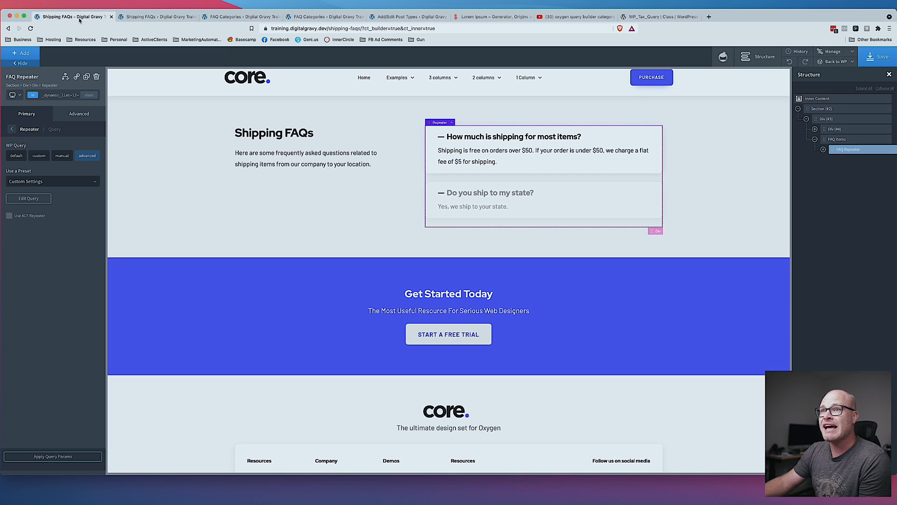
click(219, 19)
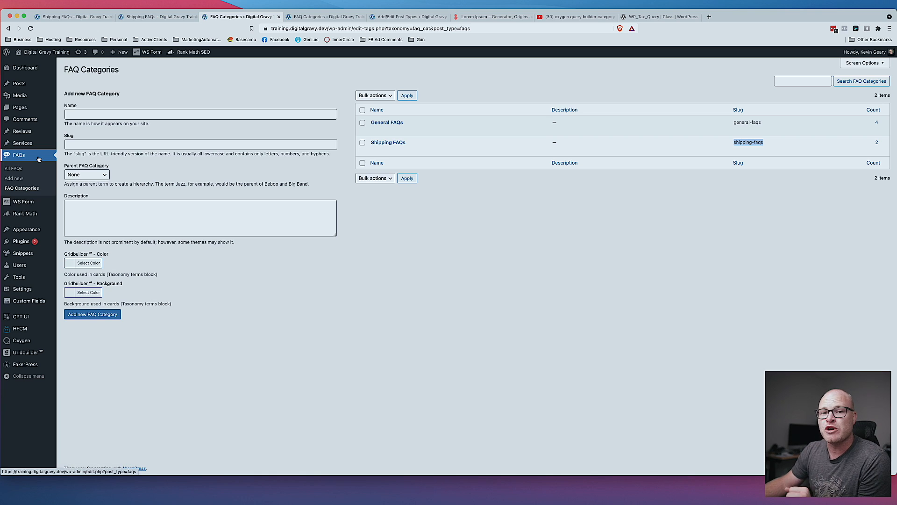
click(507, 241)
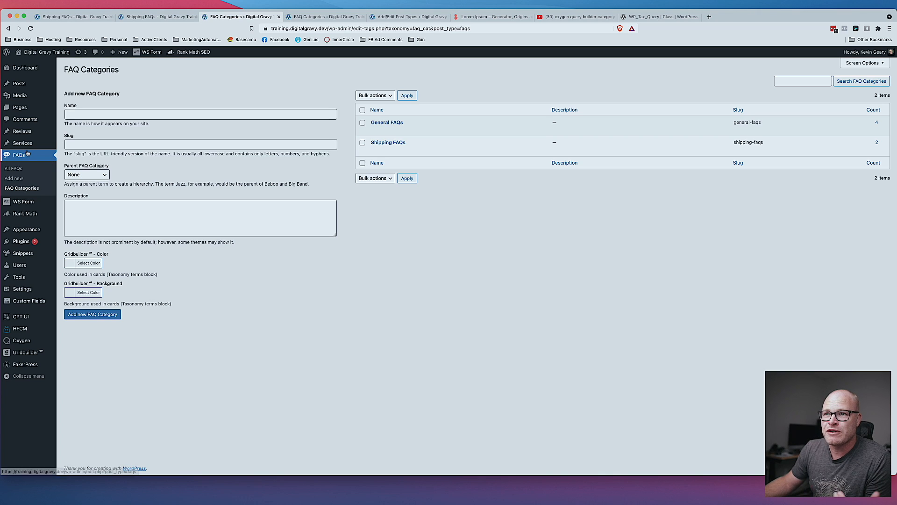
click(14, 178)
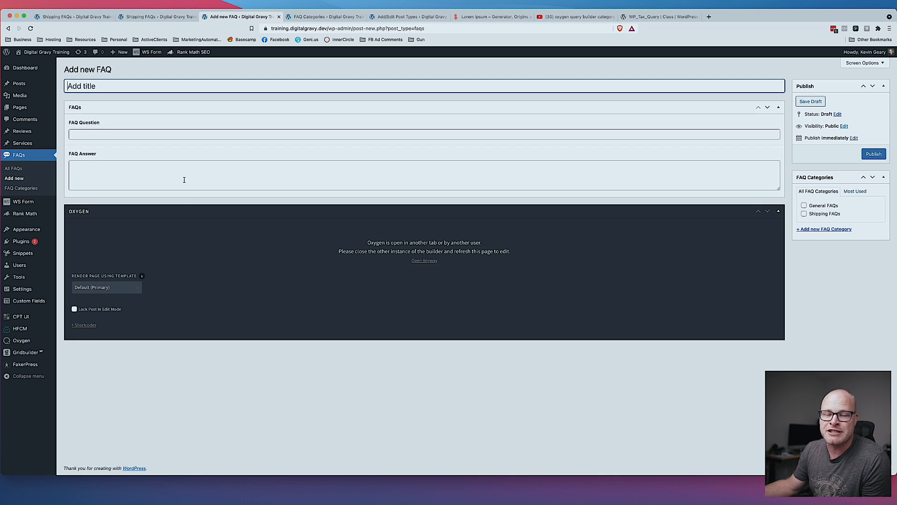
text(Th)
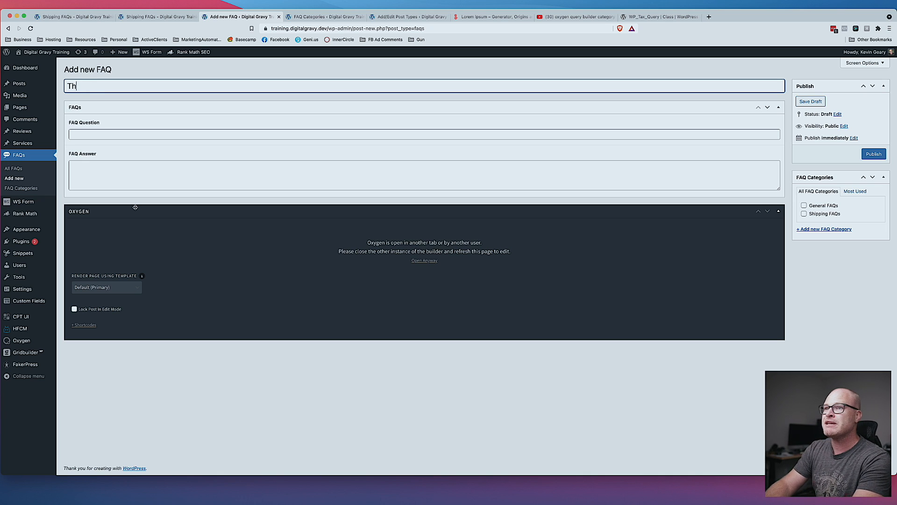
text(is is a new shipping FAQ addev)
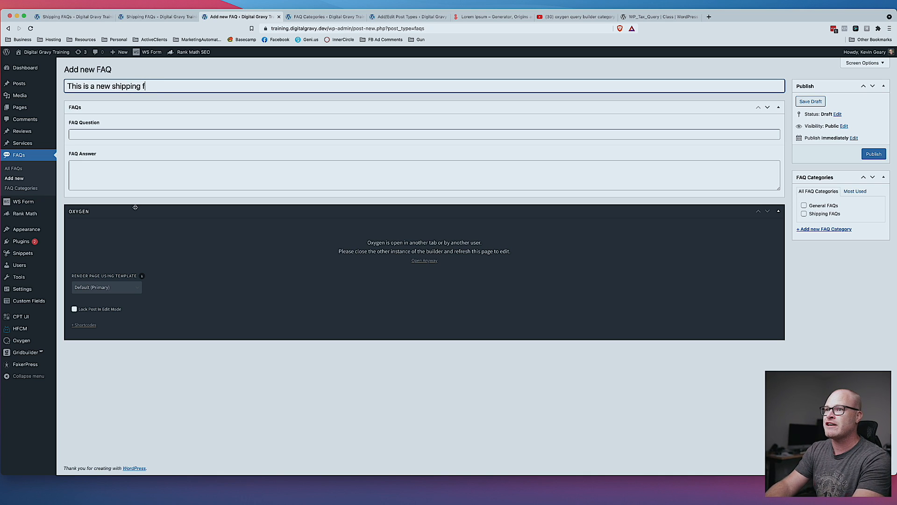
key(BackSpace)
text(d by the client?)
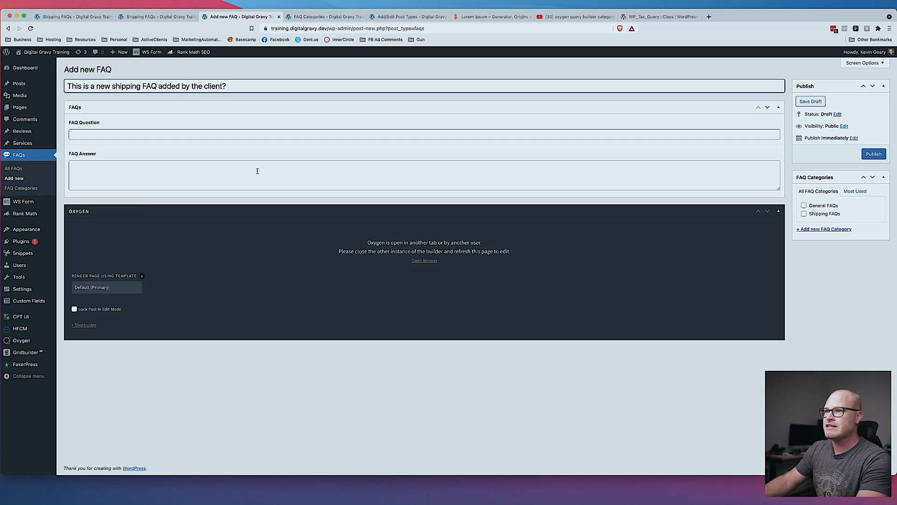
- Copy the new FAQ's title into its FAQ Question field
triple_click(244, 86)
key(super+c)
click(235, 135)
key(super+v)
- Fill the FAQ Answer with the lorem ipsum placeholder paragraph copied from the Lorem Ipsum generator page
click(348, 183)
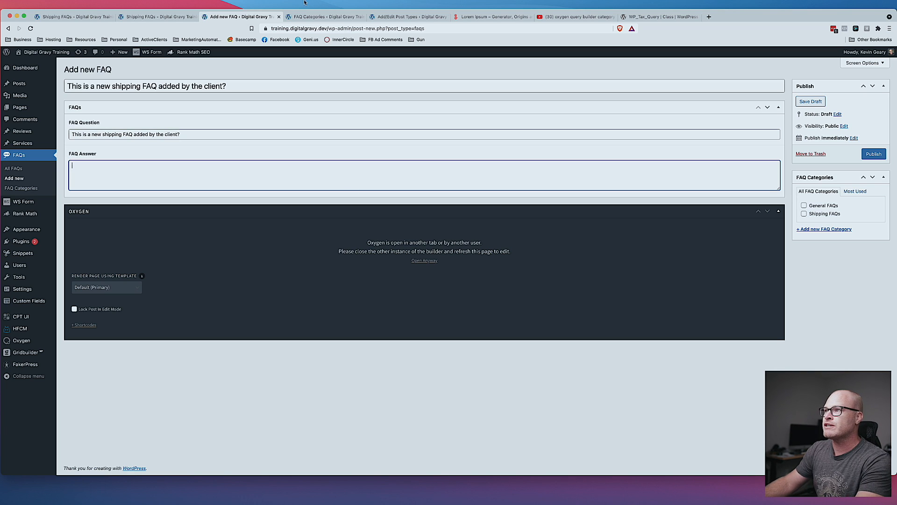
click(493, 16)
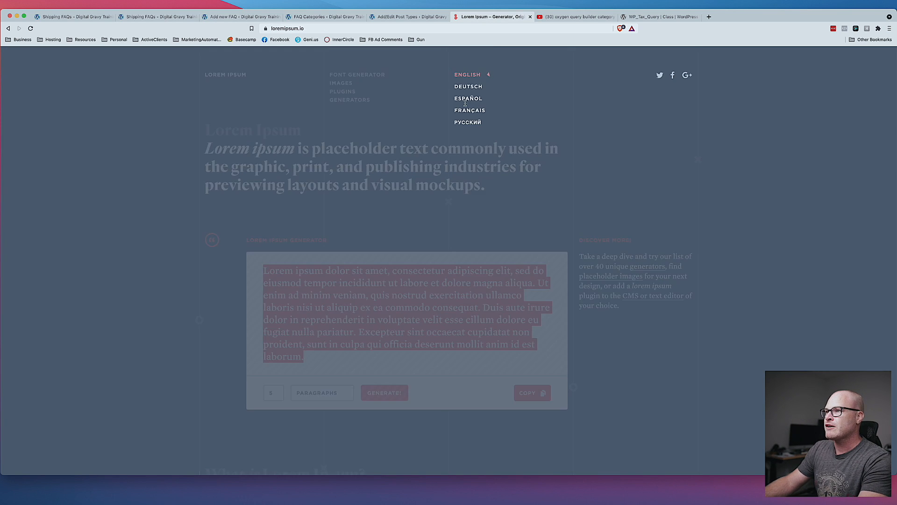
click(408, 17)
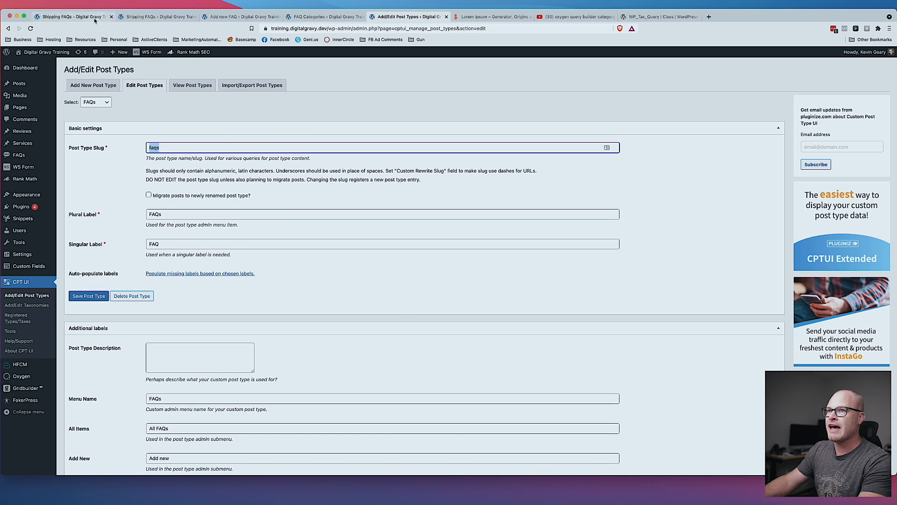
click(159, 16)
click(221, 16)
click(175, 166)
key(super+v)
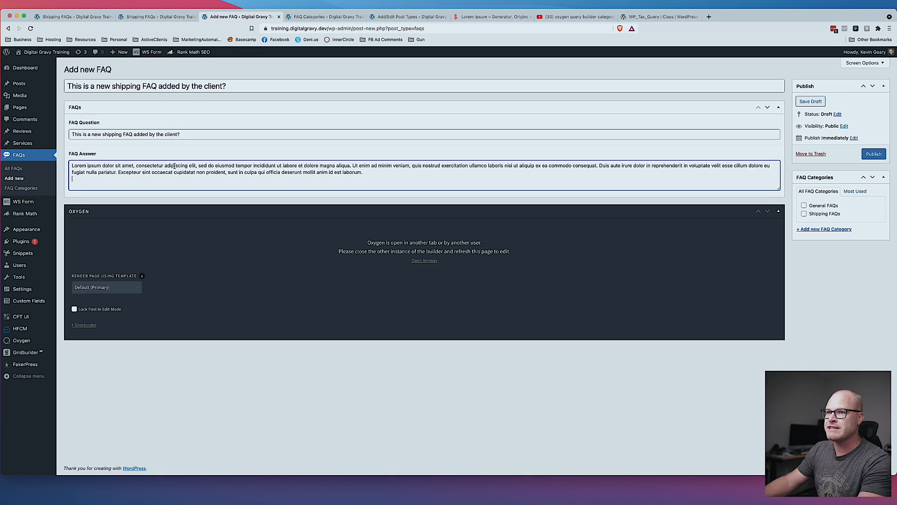
- Publish the new FAQ under the Shipping FAQs category and reload the live Shipping FAQs page to check its question list
click(804, 214)
click(874, 154)
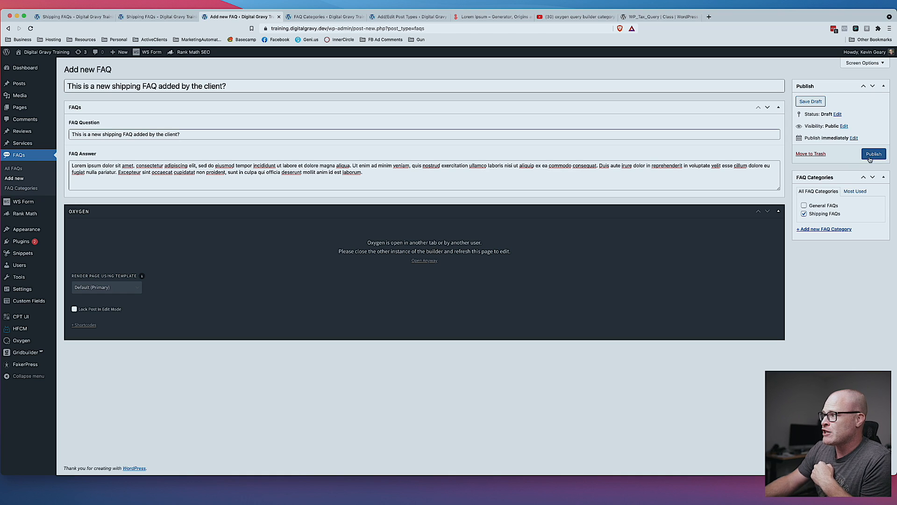
click(159, 18)
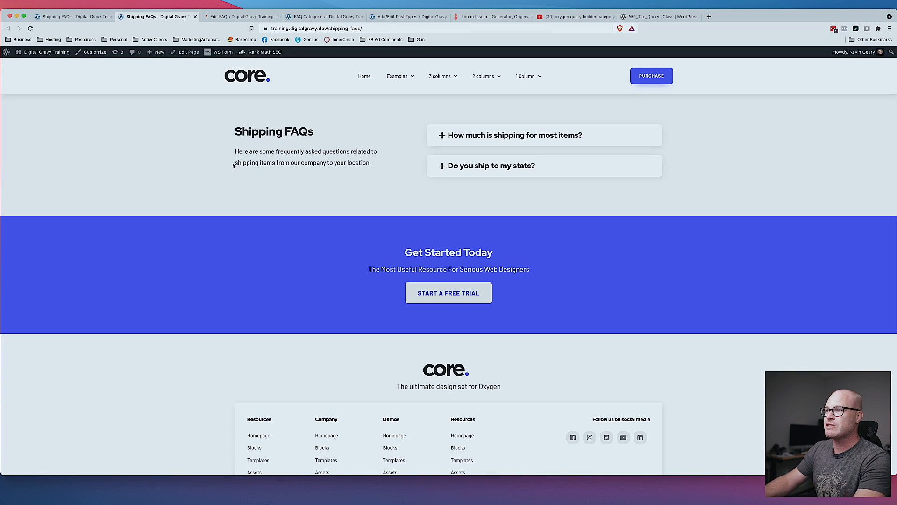
key(super+r)
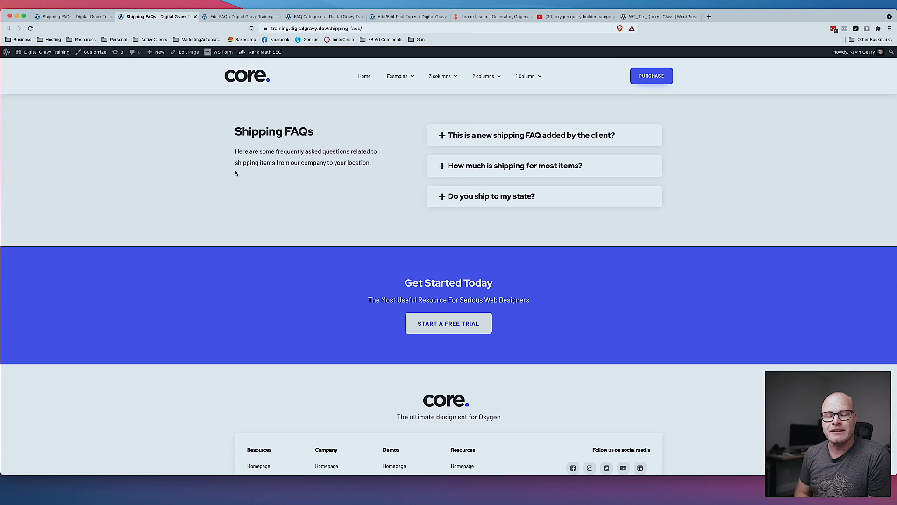